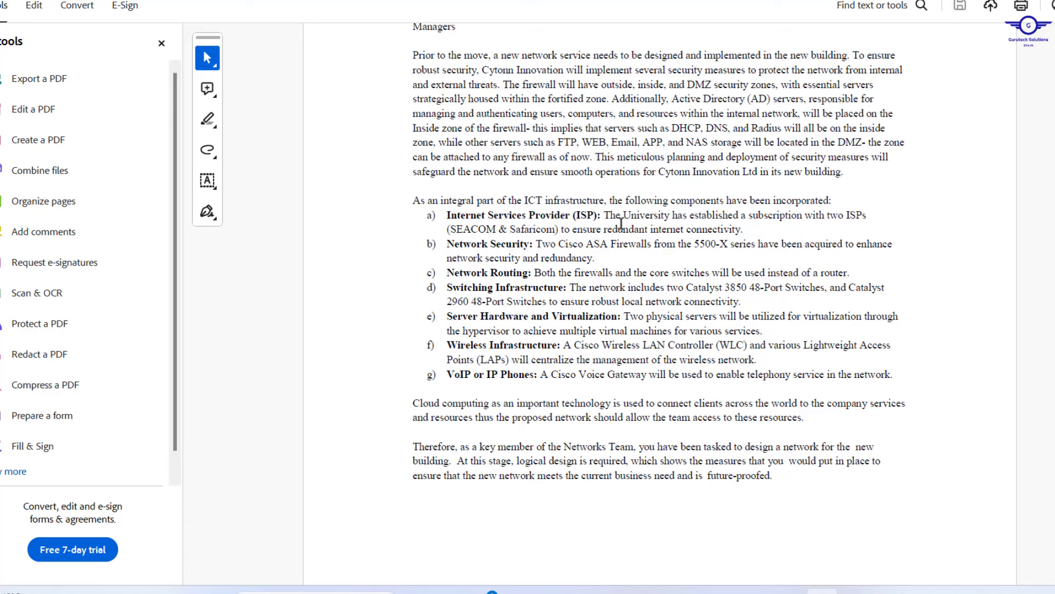
Read the case study from the ISP component entry through the closing task brief to the Requirements introduction
drag(623, 215, 673, 212)
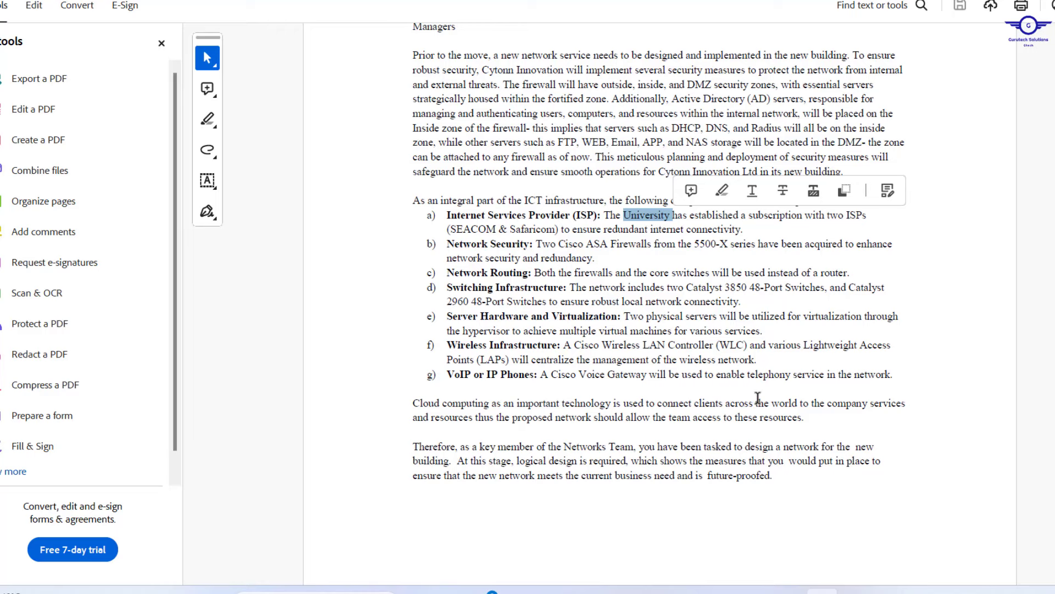
scroll(758, 396, down, 3)
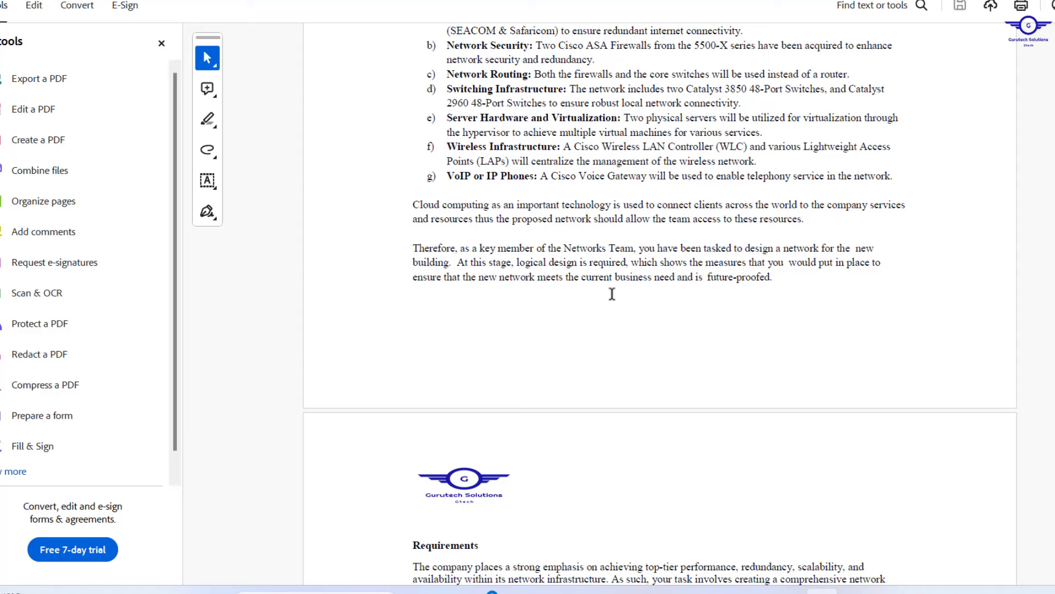
scroll(612, 294, down, 7)
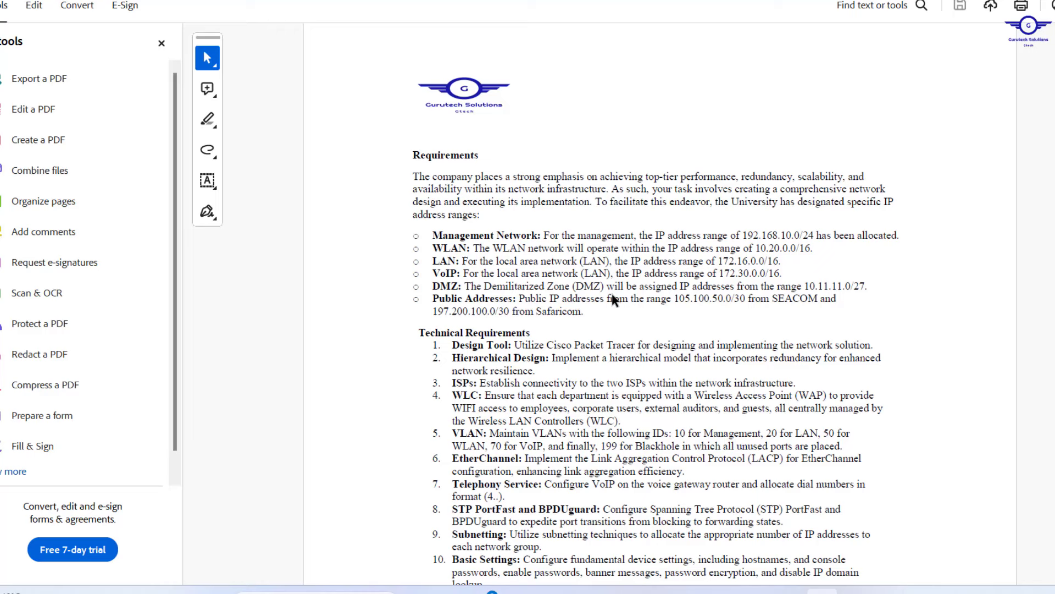
scroll(575, 301, down, 2)
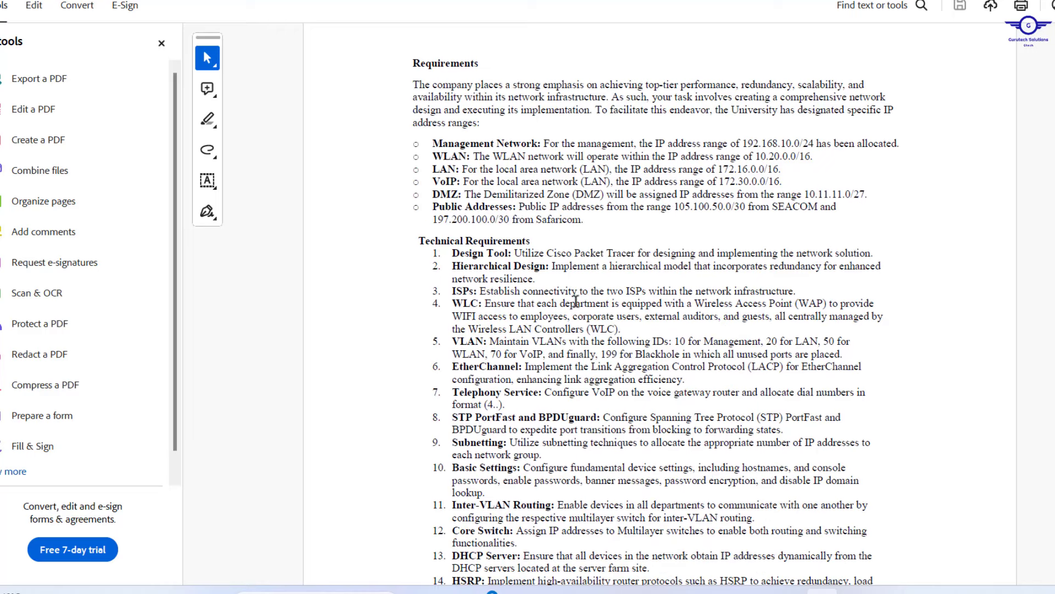
scroll(575, 301, up, 1)
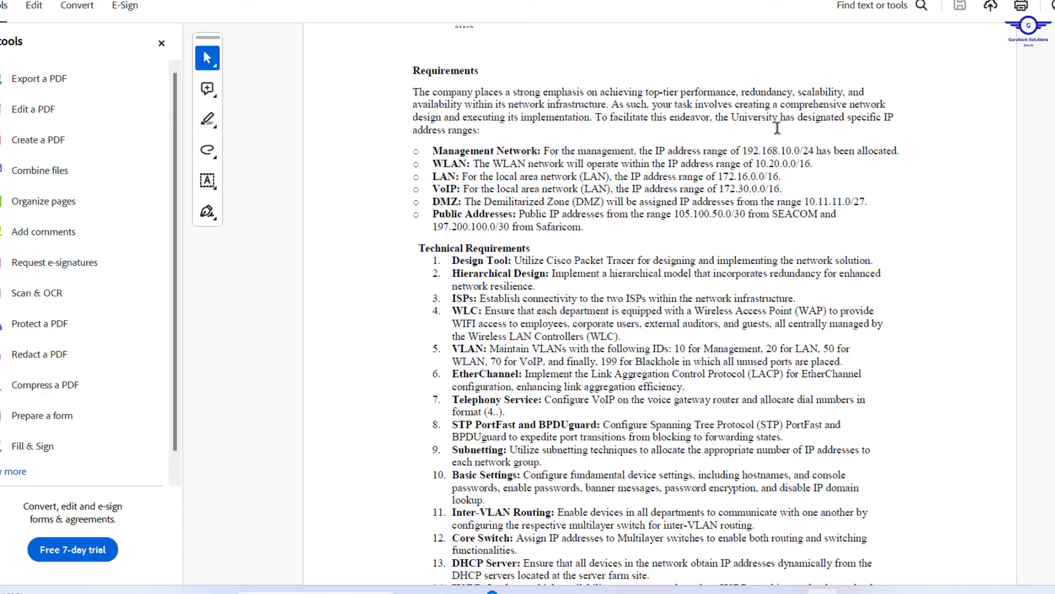
drag(731, 117, 779, 120)
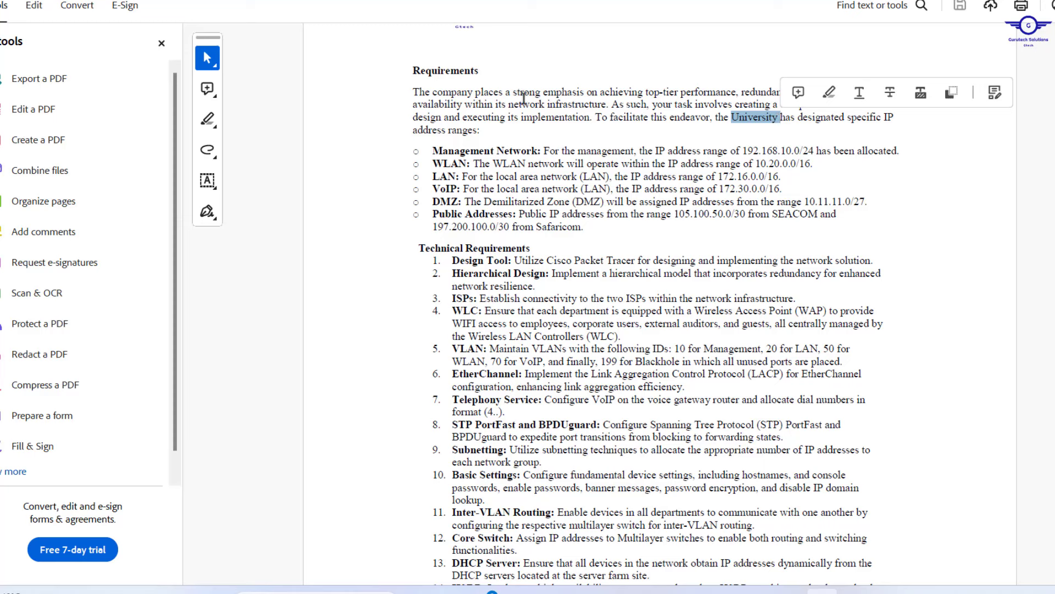
Examine the IP address ranges designated for the management, WLAN, LAN, VoIP, DMZ and public networks
drag(435, 150, 761, 147)
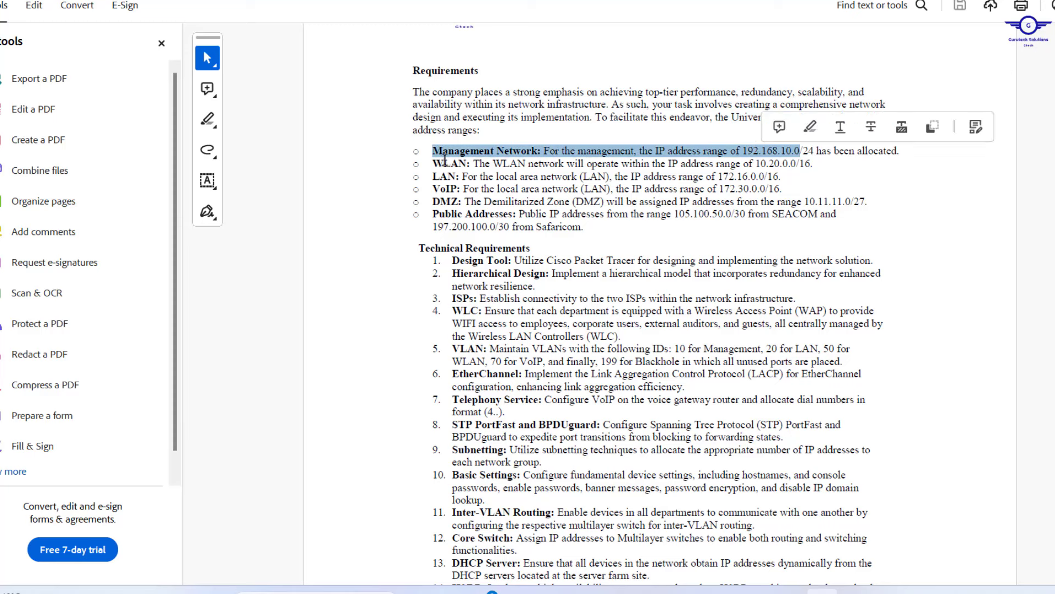
drag(437, 163, 796, 163)
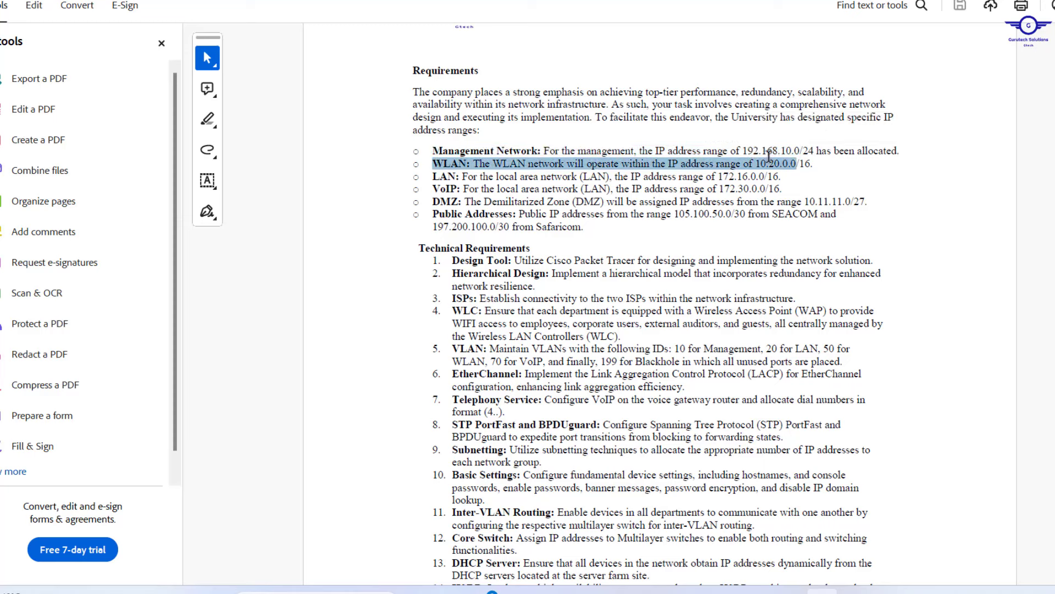
drag(434, 176, 597, 163)
drag(434, 189, 539, 189)
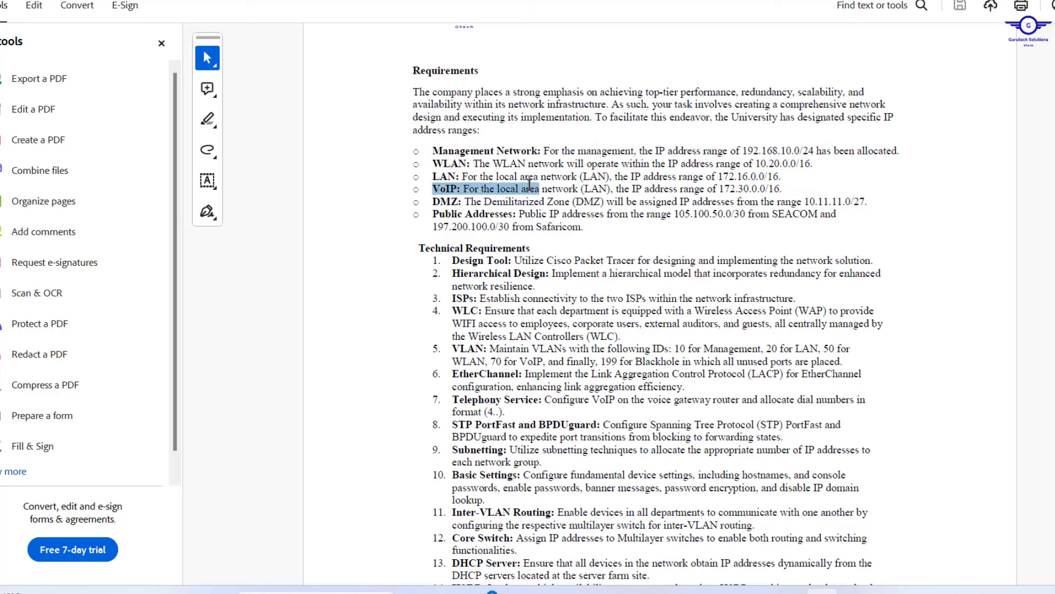
click(435, 198)
drag(433, 200, 543, 200)
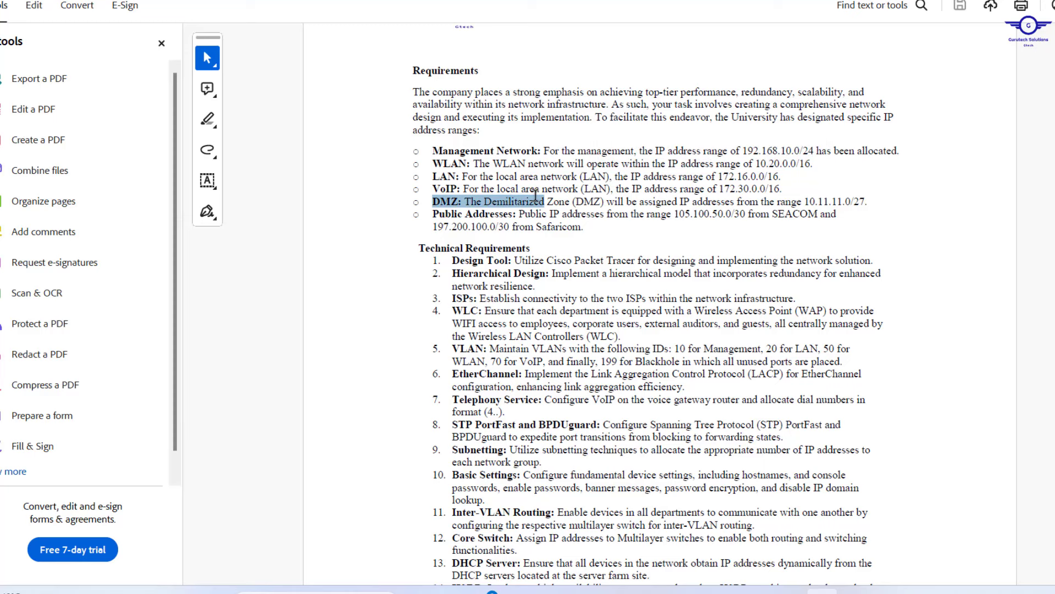
drag(433, 216, 660, 215)
click(548, 186)
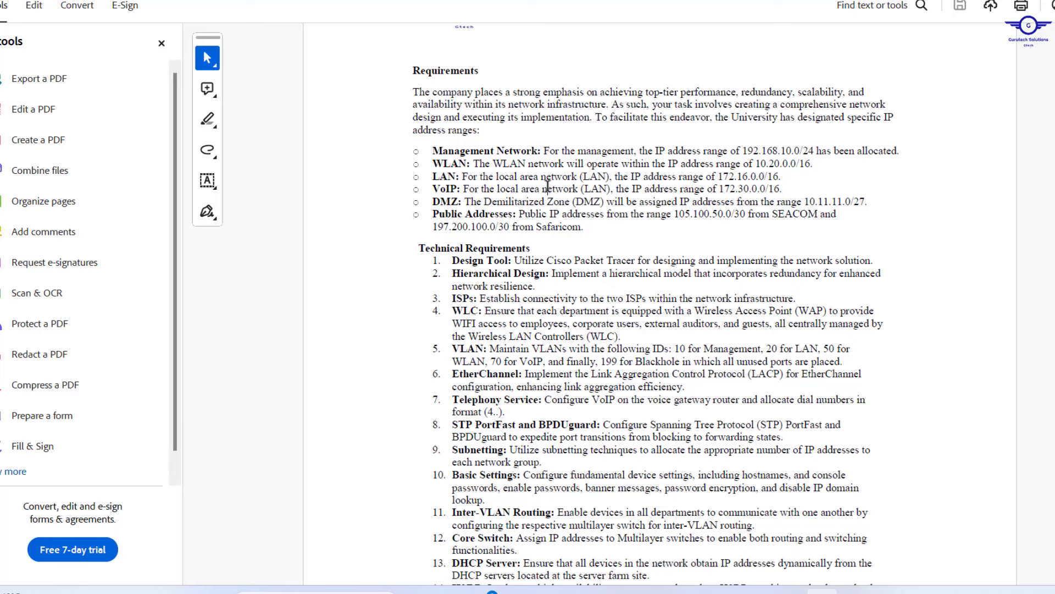
Review the technical requirements for hierarchical design, ISPs, WLC and VLAN IDs, including the Blackhole VLAN for unused ports
scroll(499, 273, down, 2)
scroll(499, 273, down, 4)
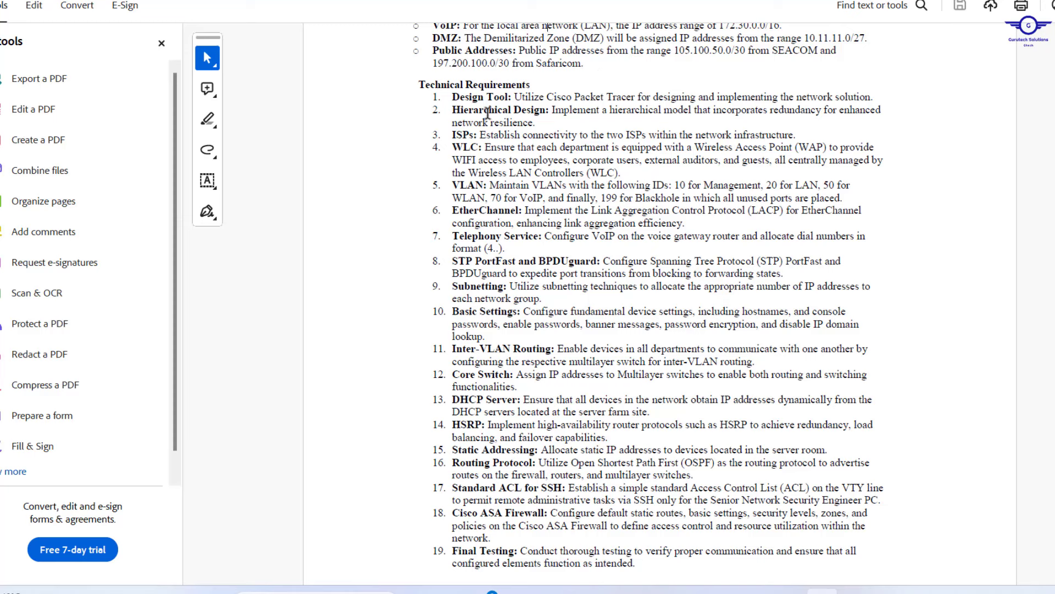
drag(453, 110, 529, 105)
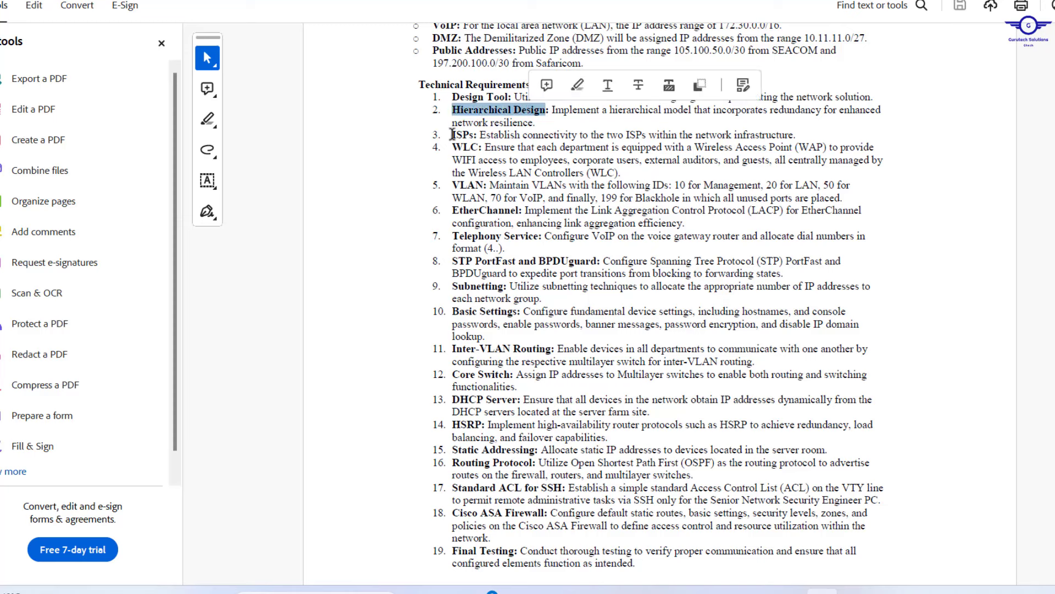
drag(451, 135, 480, 146)
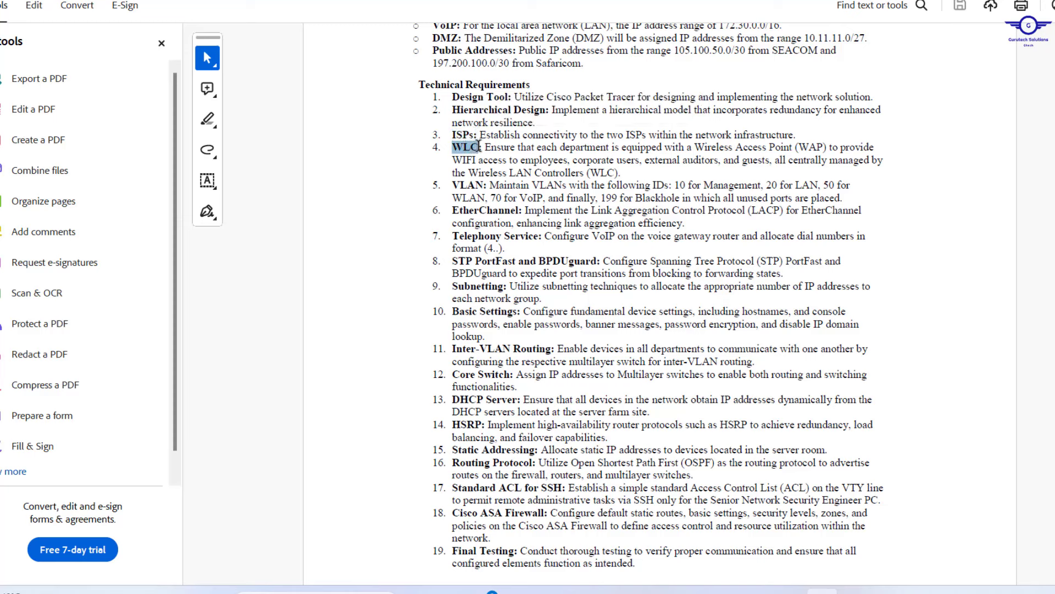
drag(479, 146, 478, 146)
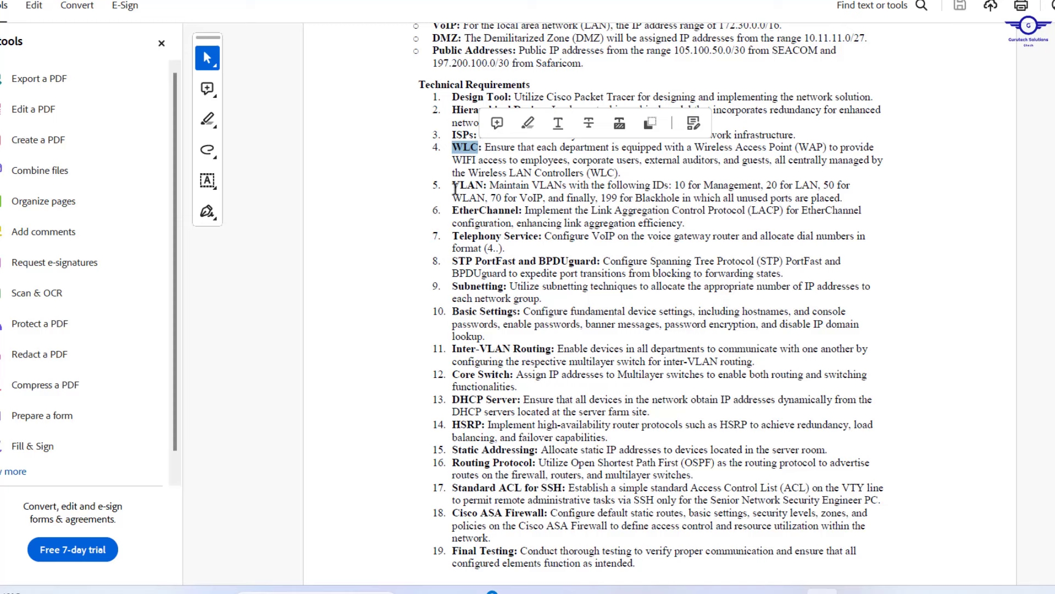
drag(453, 185, 483, 183)
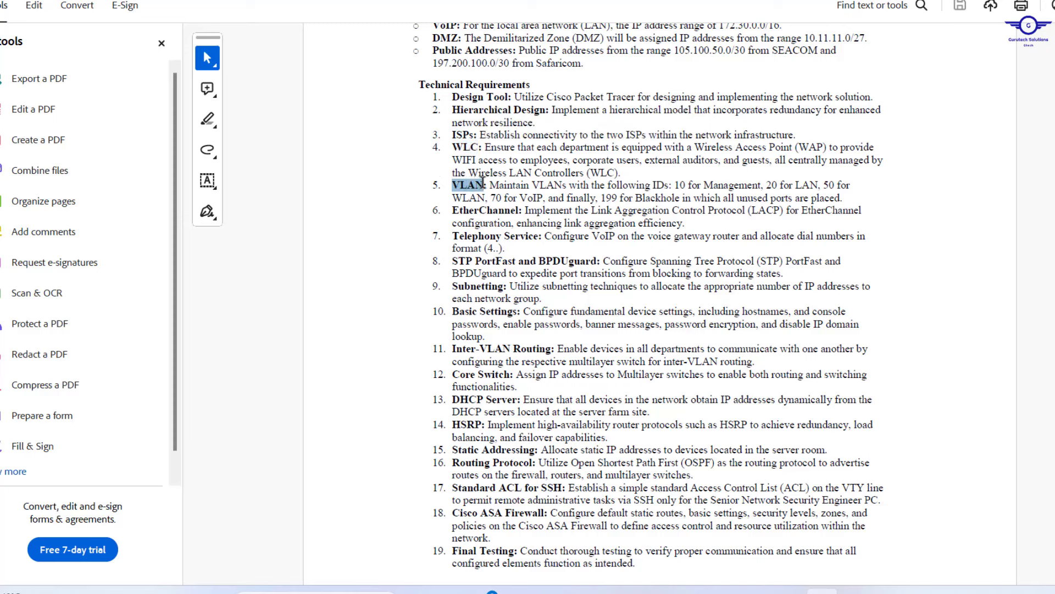
drag(482, 183, 482, 183)
drag(675, 185, 835, 185)
drag(501, 196, 680, 197)
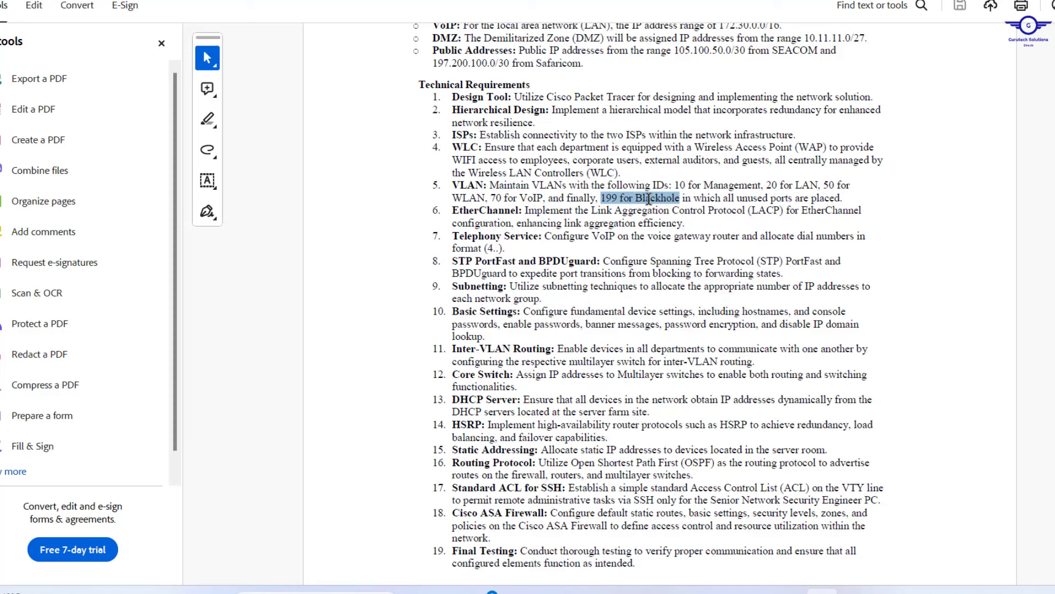
drag(602, 199, 840, 200)
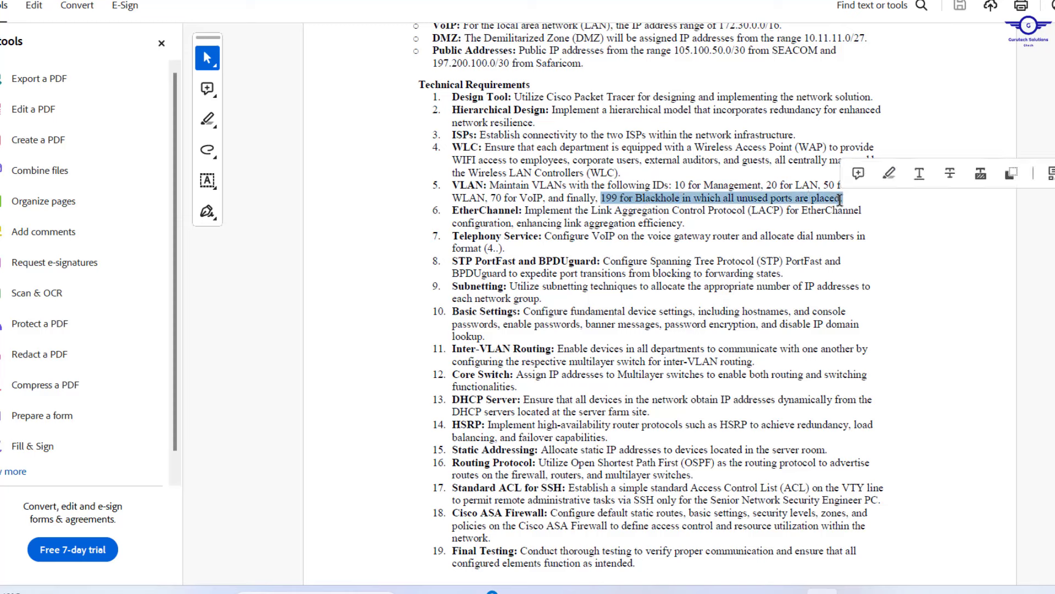
Review the technical requirements from EtherChannel and telephony service through STP, subnetting and basic settings to inter-VLAN routing
drag(452, 209, 522, 211)
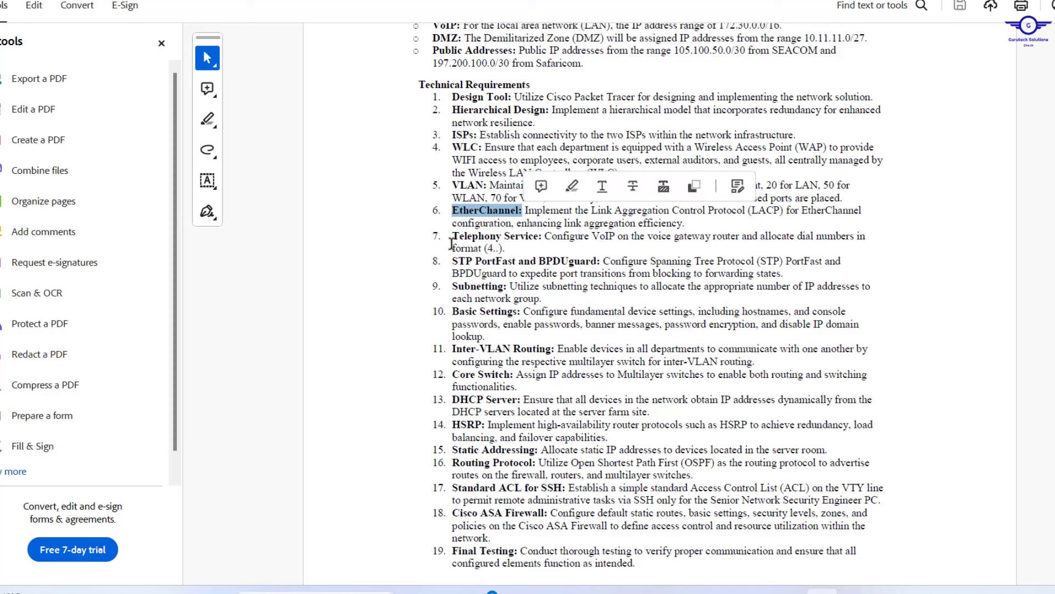
drag(452, 235, 533, 230)
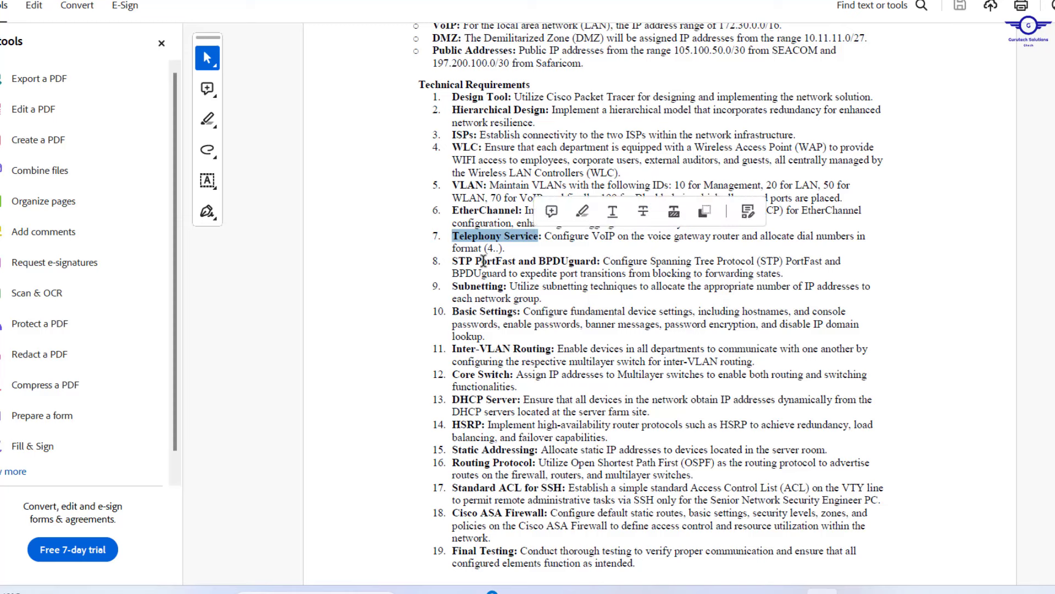
drag(484, 248, 591, 258)
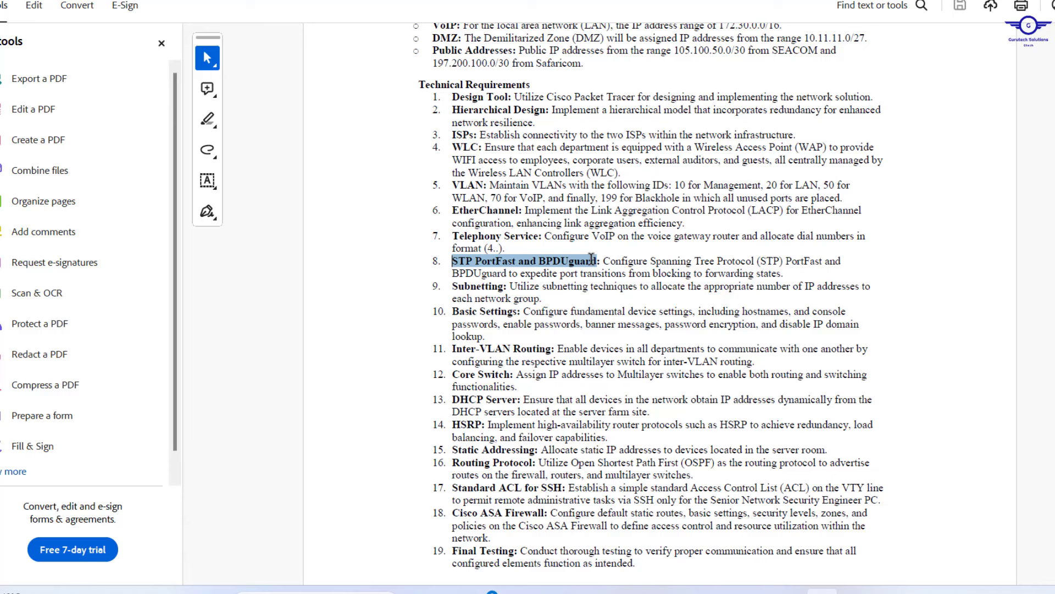
click(447, 286)
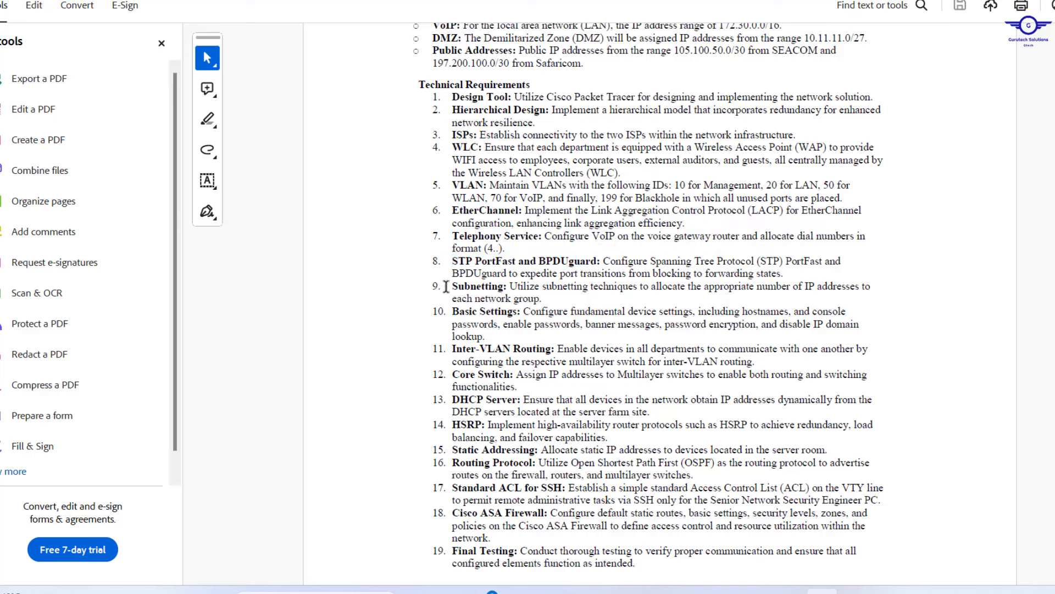
drag(446, 286, 502, 285)
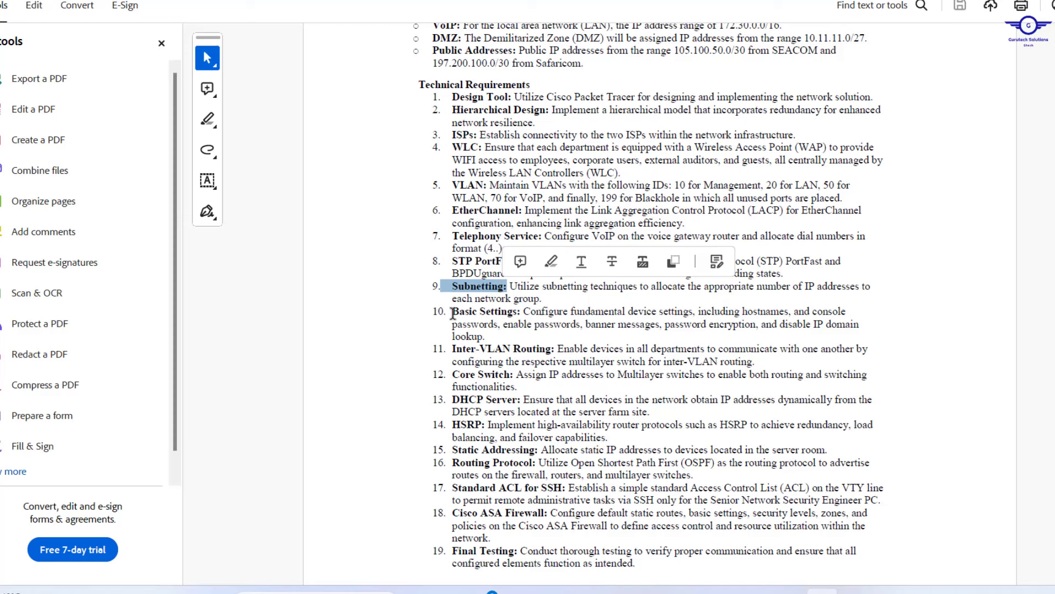
drag(452, 312, 539, 347)
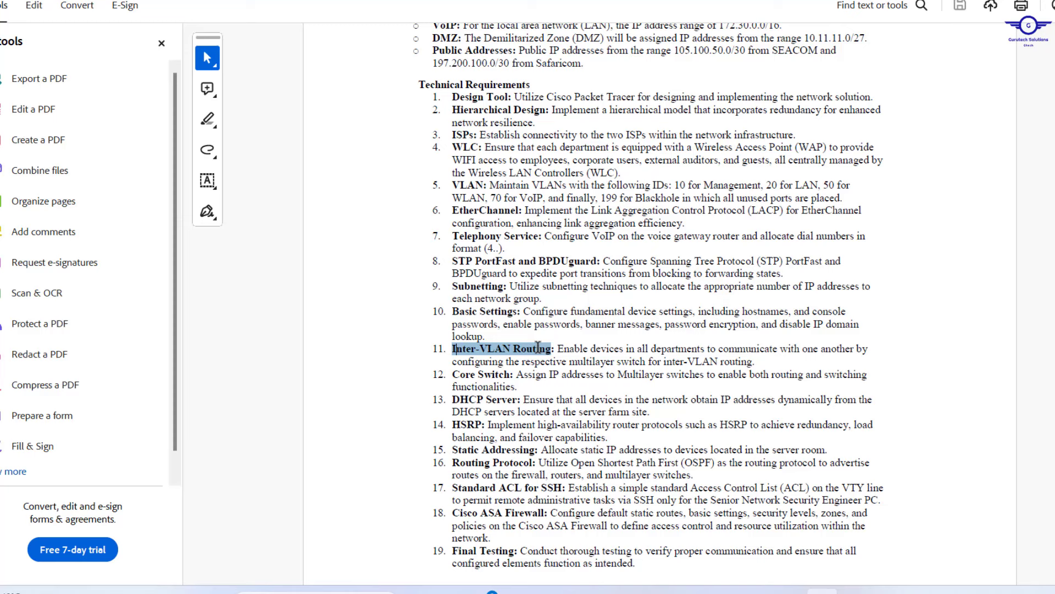
drag(538, 346, 538, 346)
Examine the Core Switch and DHCP Server entries in the technical requirements
click(454, 378)
drag(454, 378, 513, 368)
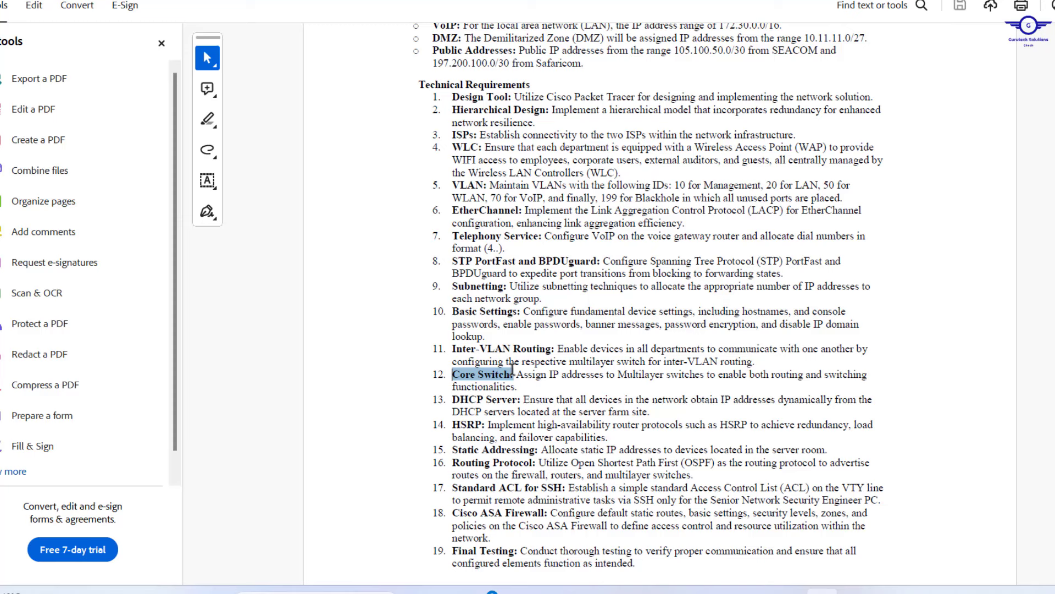
drag(513, 371, 513, 371)
drag(452, 400, 516, 400)
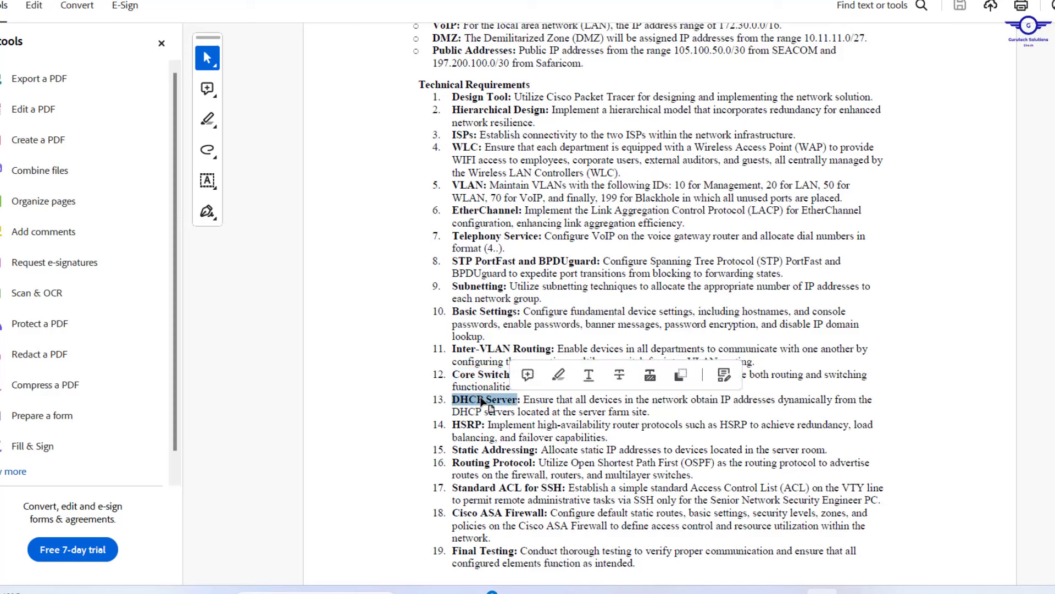
click(489, 406)
mouse_move(454, 399)
mouse_down()
mouse_move(550, 412)
mouse_move(522, 396)
mouse_up()
scroll(606, 419, down, 3)
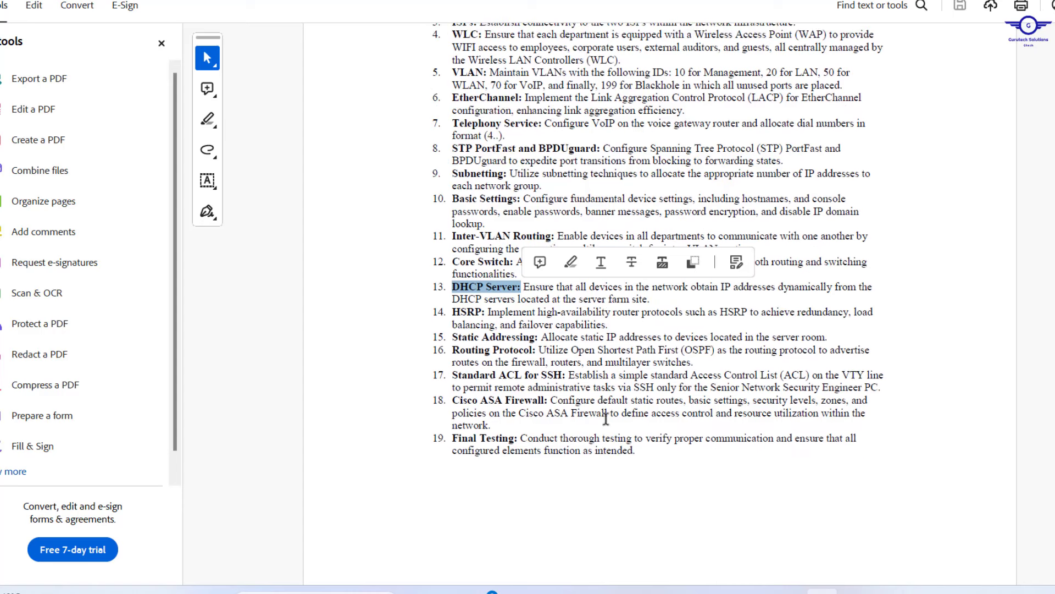
Review the requirements for HSRP, static addressing, the OSPF routing protocol and the standard ACL for SSH
drag(452, 309, 482, 312)
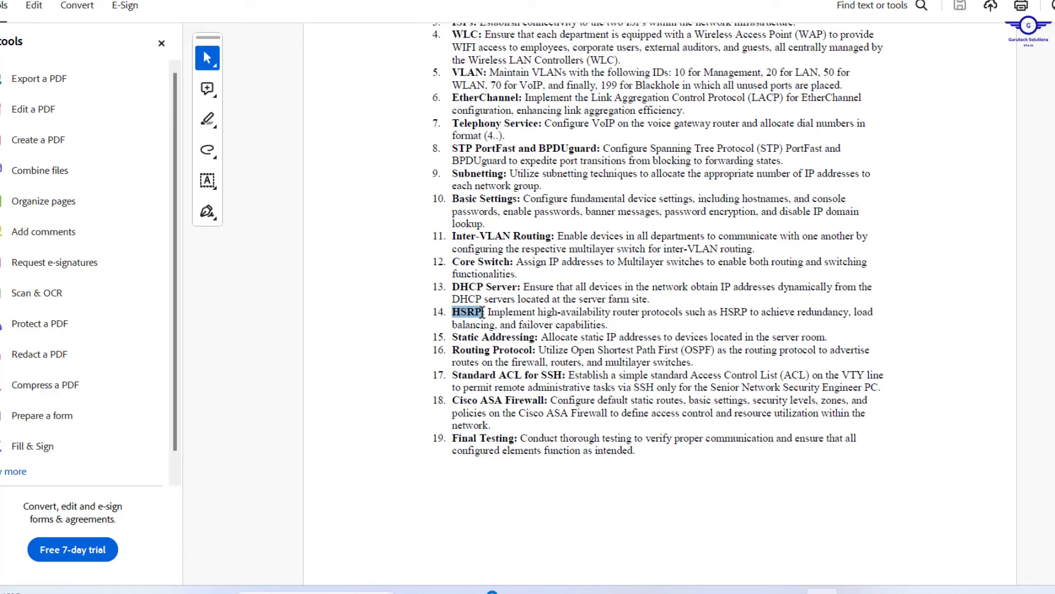
mouse_move(483, 312)
mouse_down()
mouse_move(547, 336)
mouse_move(538, 337)
mouse_up()
mouse_move(452, 350)
mouse_down()
mouse_move(743, 352)
mouse_move(709, 358)
mouse_move(717, 376)
mouse_move(700, 363)
mouse_up()
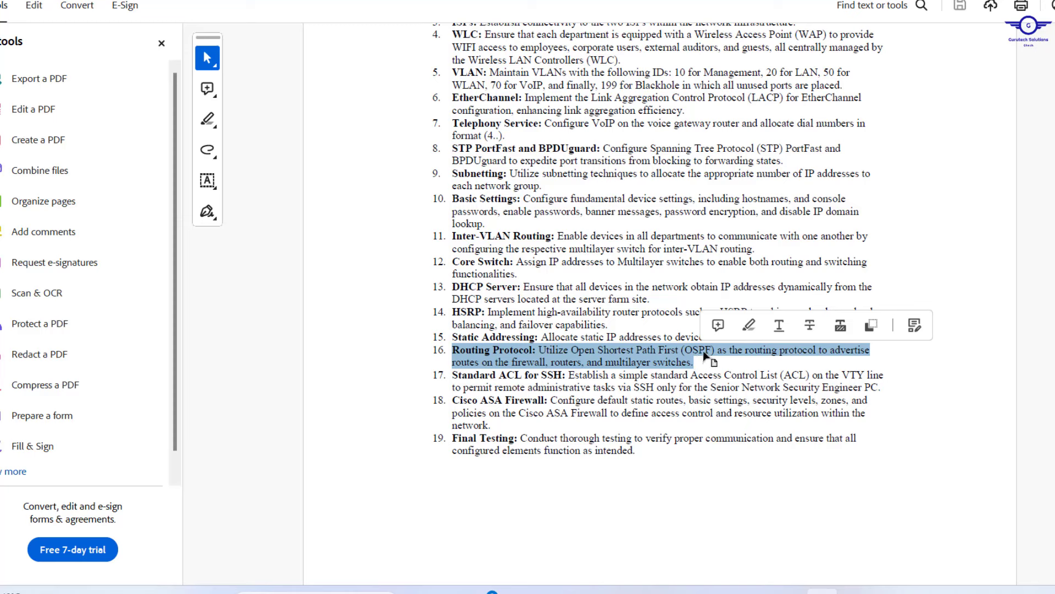
click(720, 351)
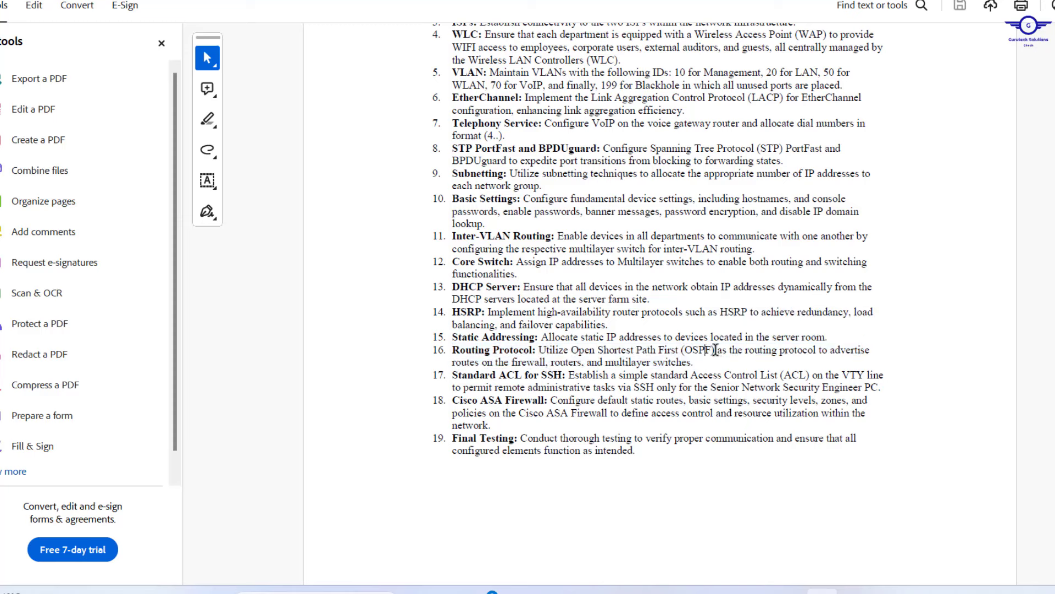
drag(715, 351, 572, 346)
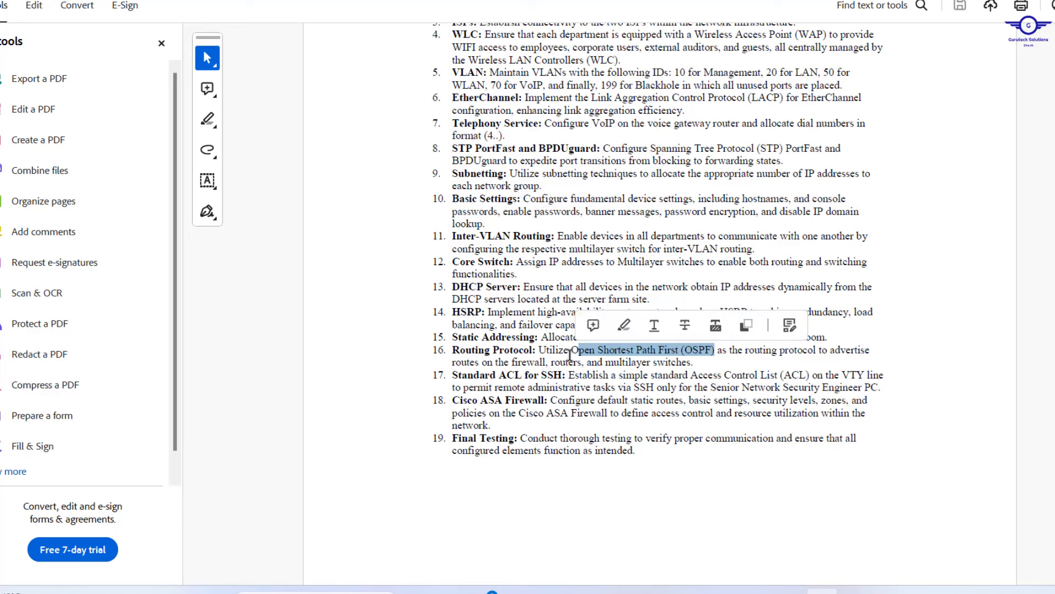
click(571, 348)
drag(570, 348, 715, 351)
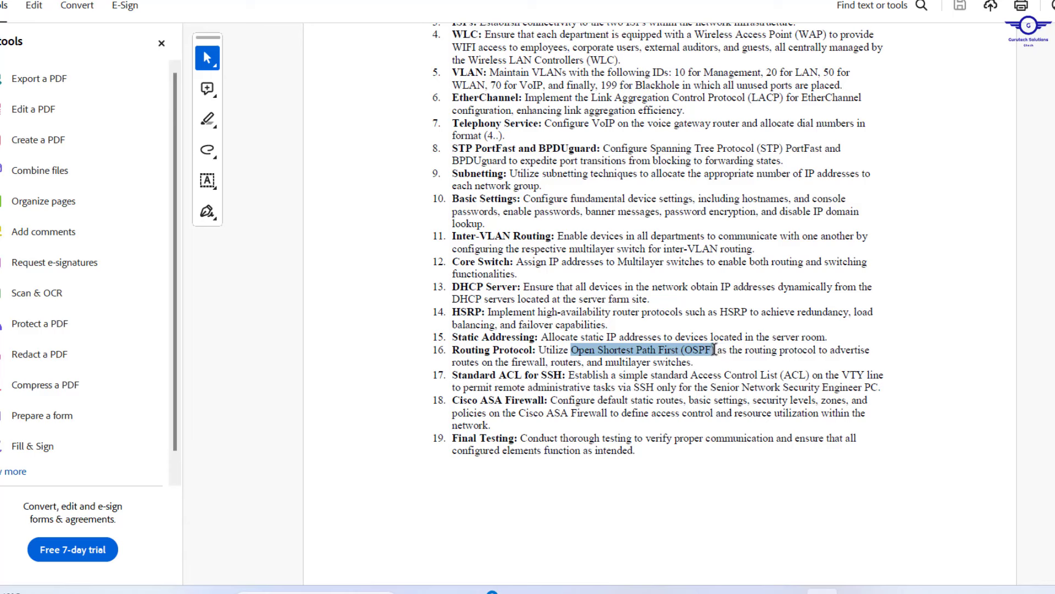
drag(715, 350, 715, 350)
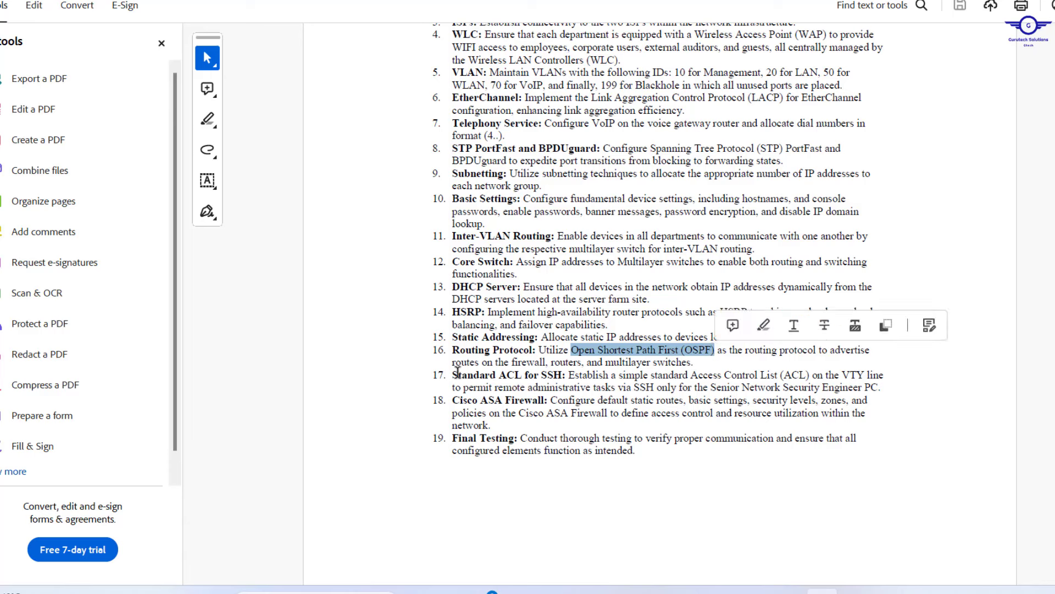
drag(453, 375, 565, 372)
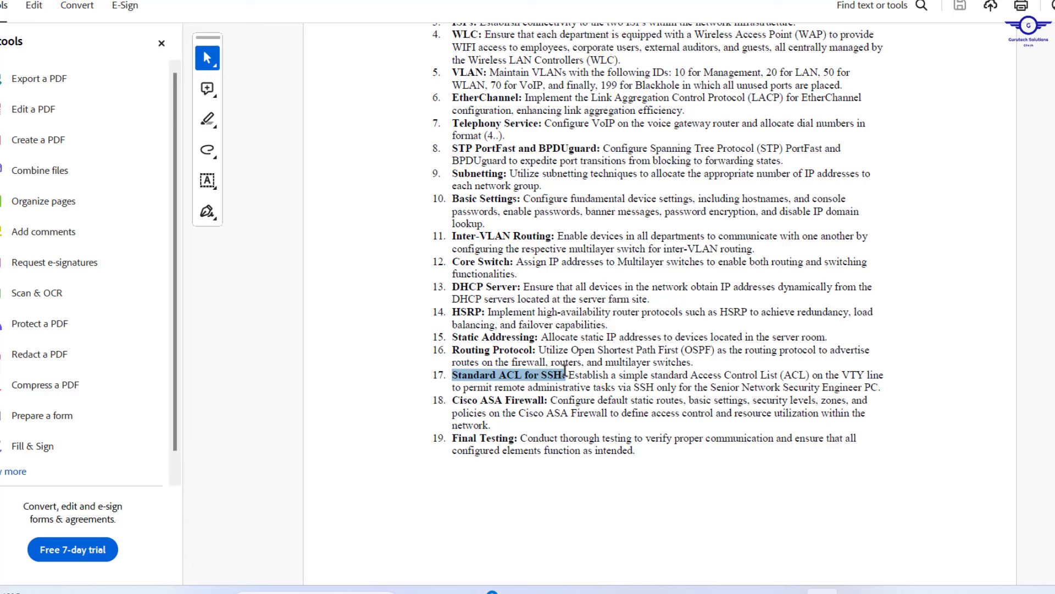
drag(566, 371, 567, 372)
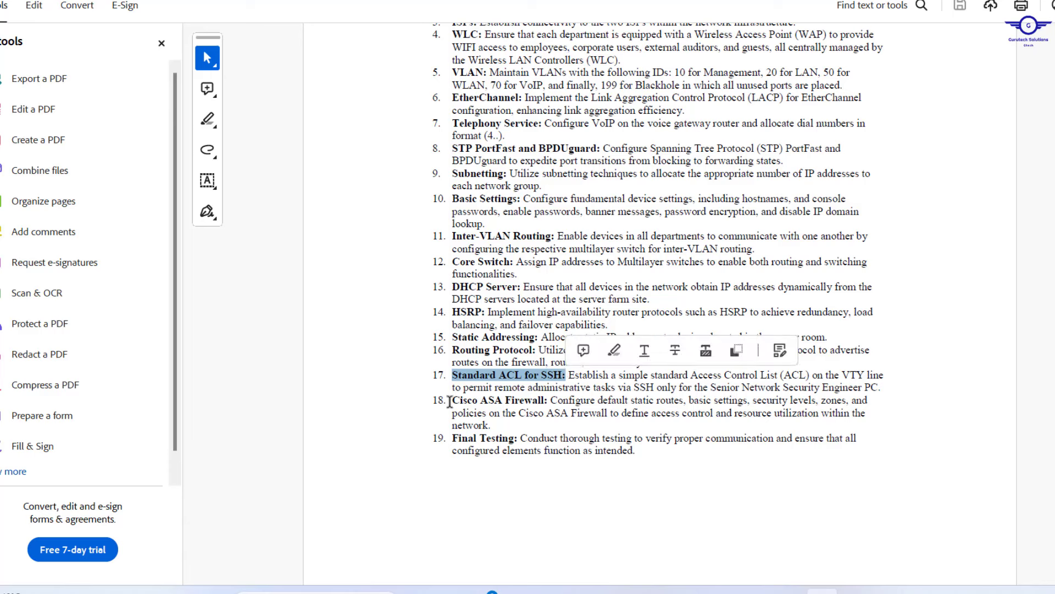
Review the Cisco ASA Firewall and Final Testing entries in the technical requirements
drag(447, 401, 555, 408)
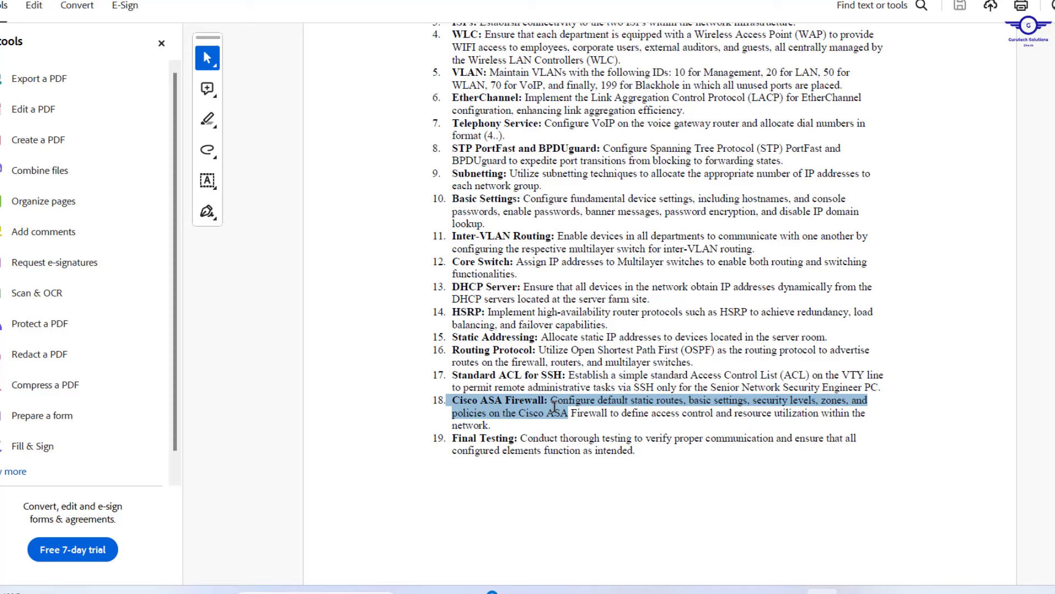
drag(554, 407, 554, 407)
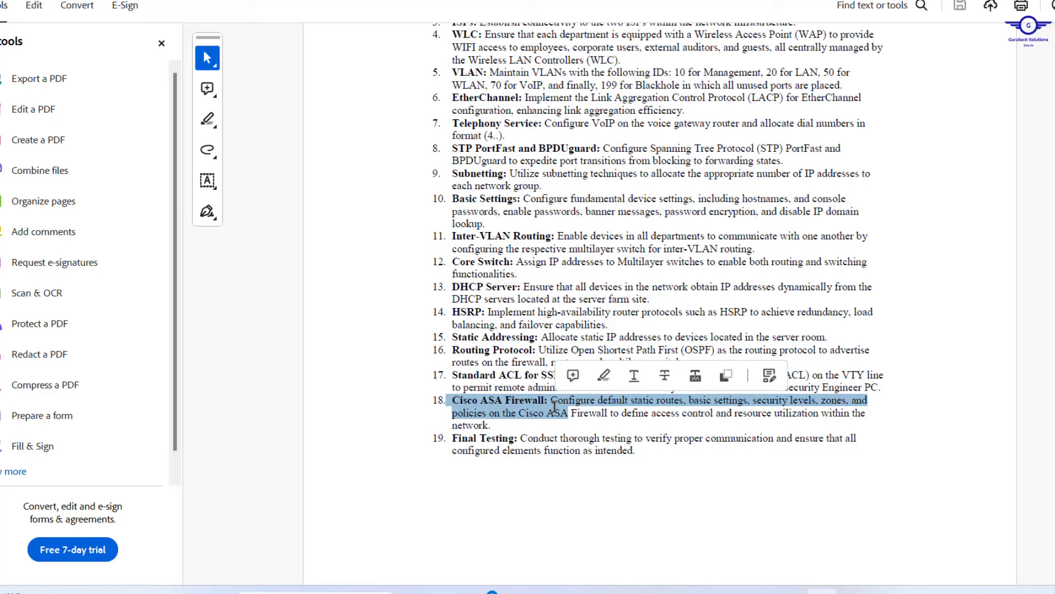
click(649, 450)
mouse_move(646, 438)
mouse_down()
mouse_move(426, 440)
mouse_move(464, 447)
mouse_up()
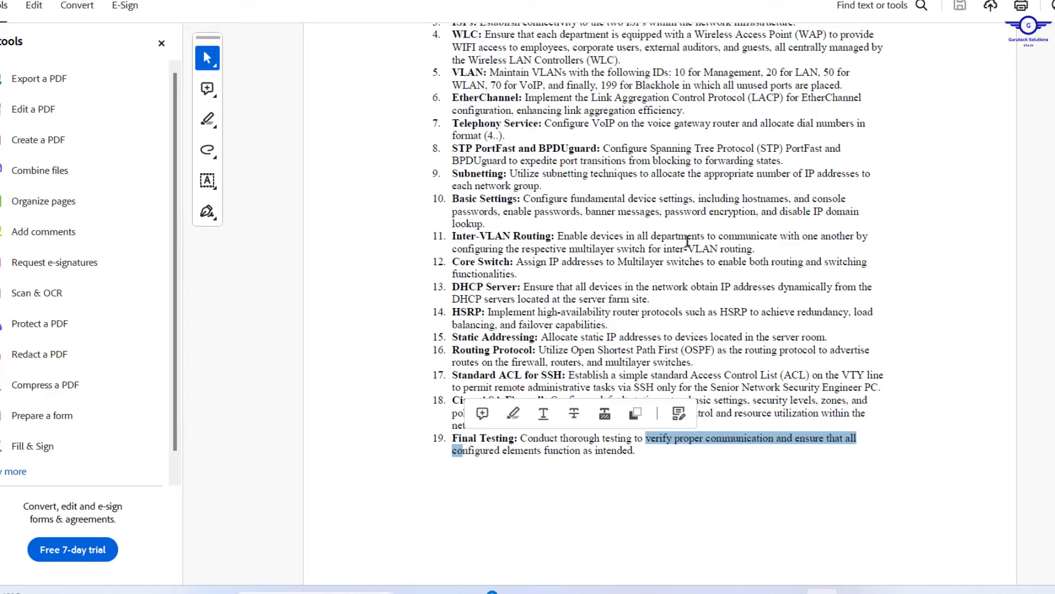
Review the case study's security paragraph for the Active Directory, DHCP, DNS and Radius servers on the firewall's inside zone
scroll(687, 240, up, 20)
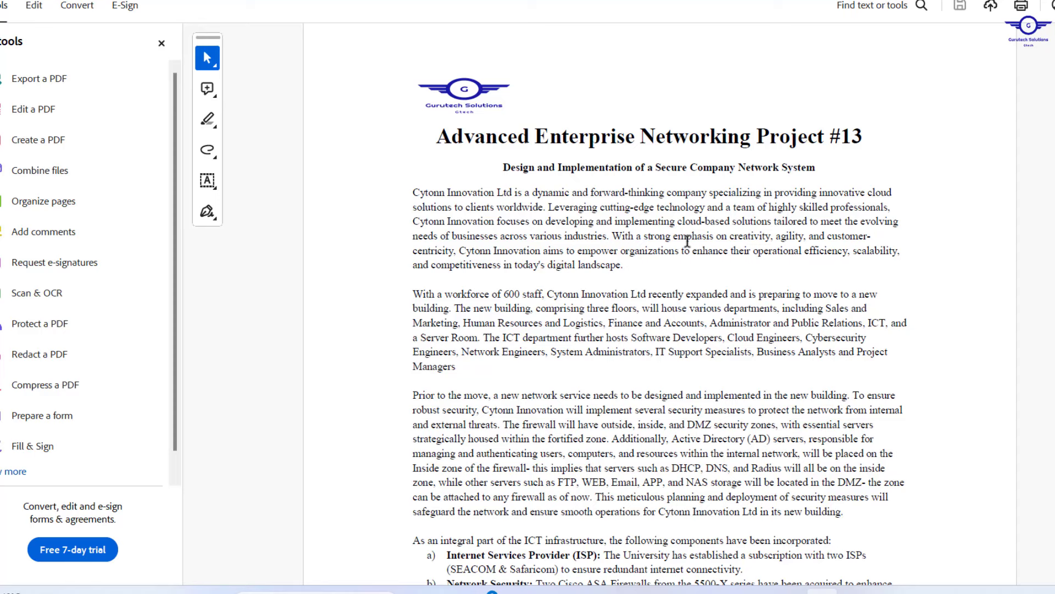
scroll(687, 240, down, 2)
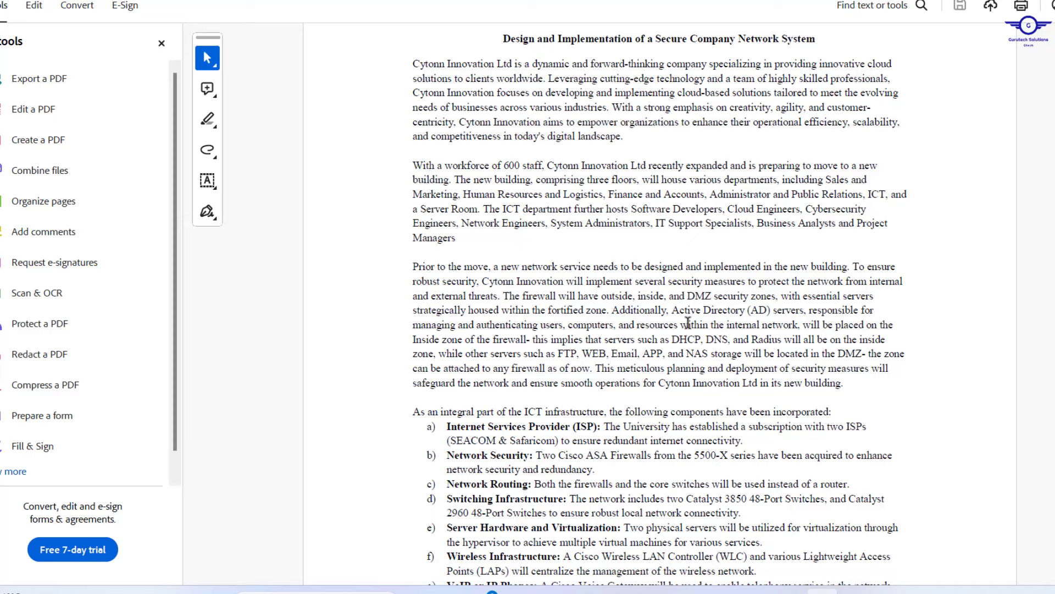
drag(671, 339, 769, 335)
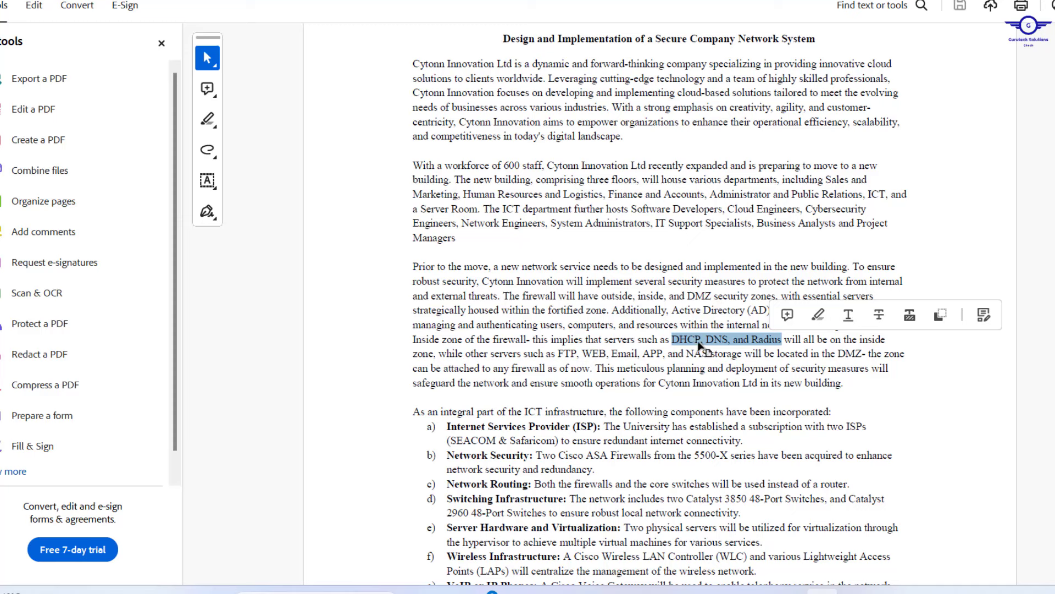
drag(673, 307, 790, 304)
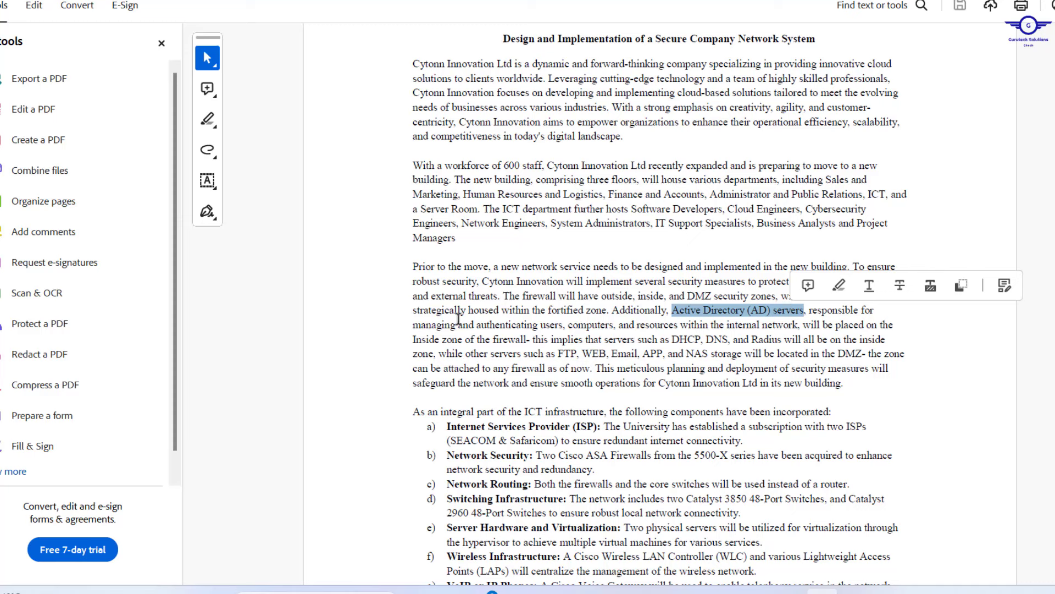
drag(413, 325, 696, 324)
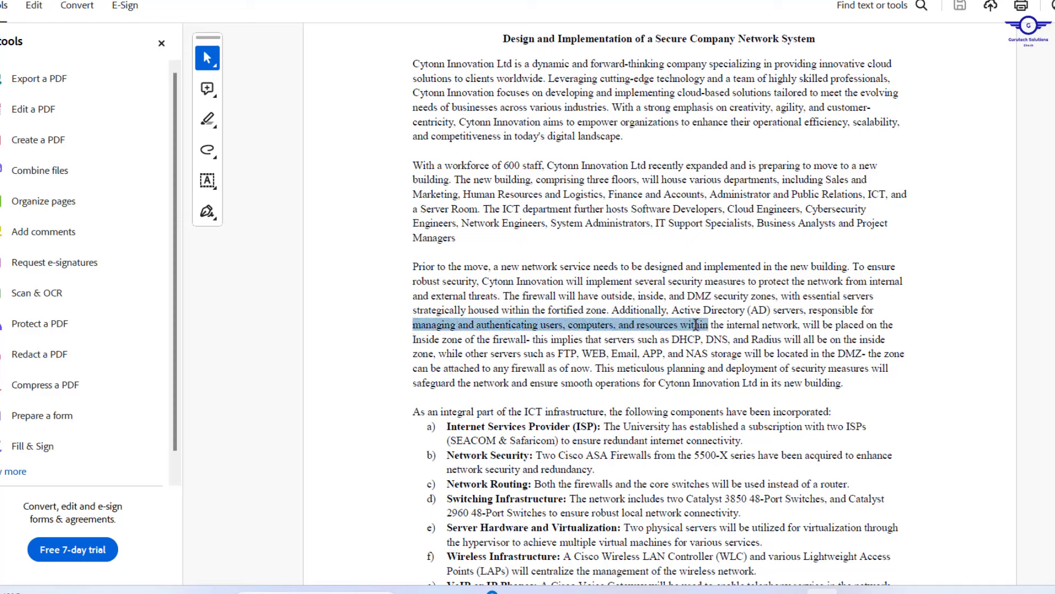
drag(696, 325, 724, 340)
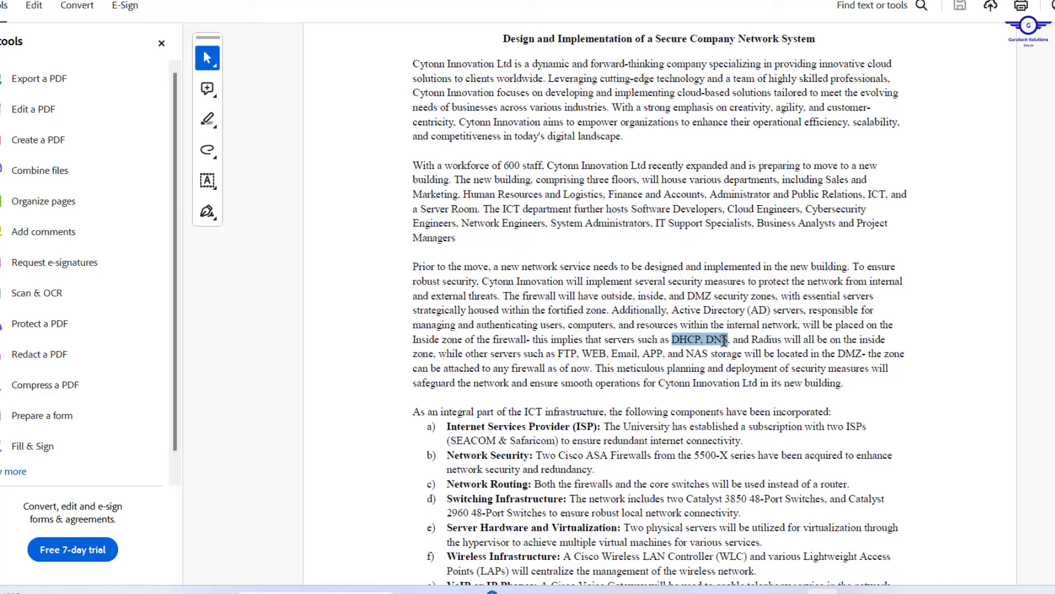
drag(723, 340, 724, 340)
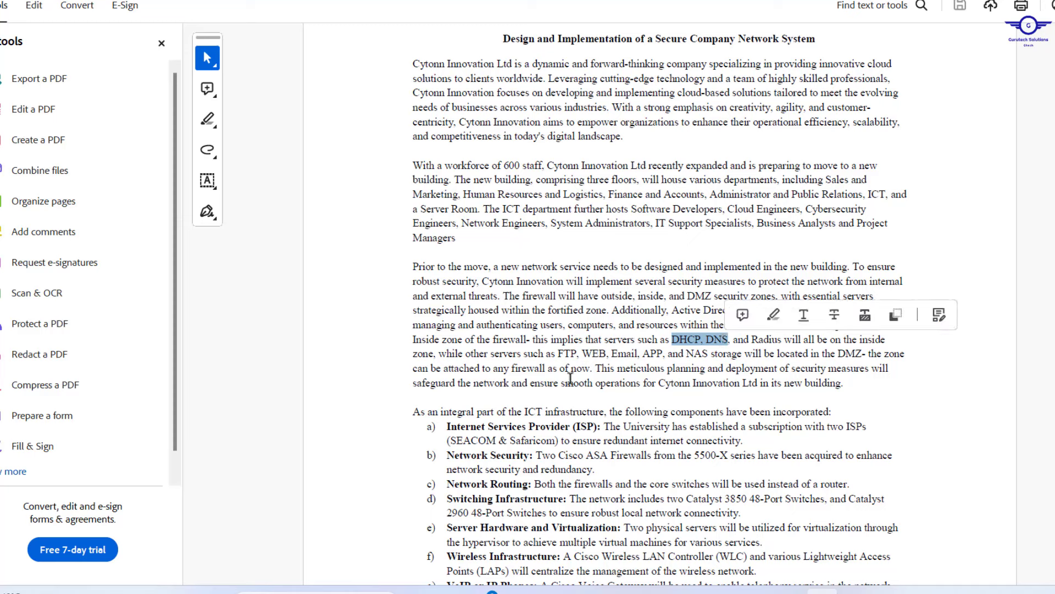
Review which servers the case study assigns to the DMZ, from FTP and WEB to NAS storage
mouse_move(558, 353)
mouse_down()
mouse_move(685, 340)
mouse_move(740, 351)
mouse_up()
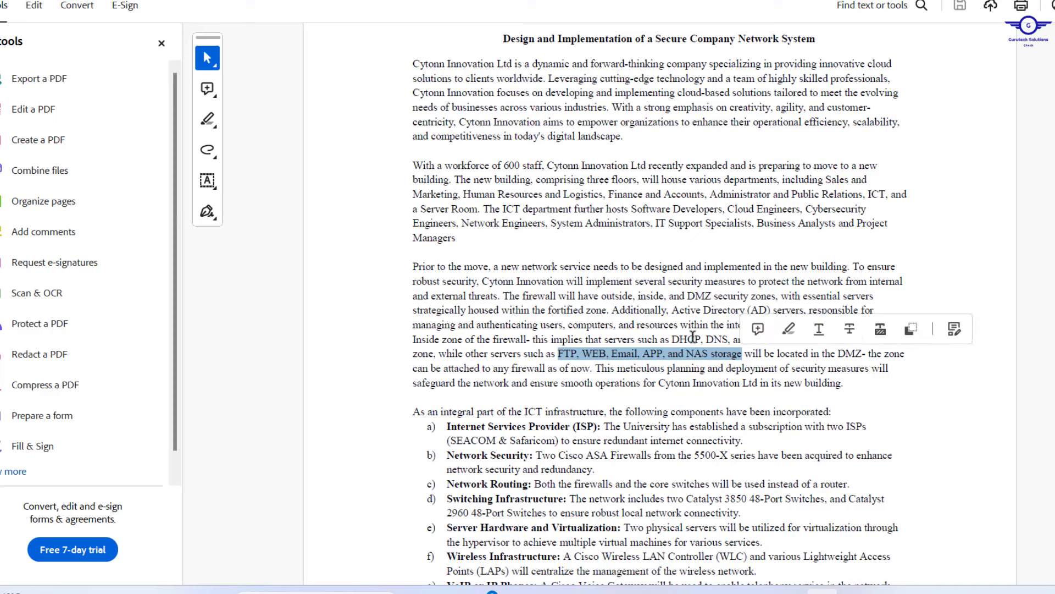
click(693, 336)
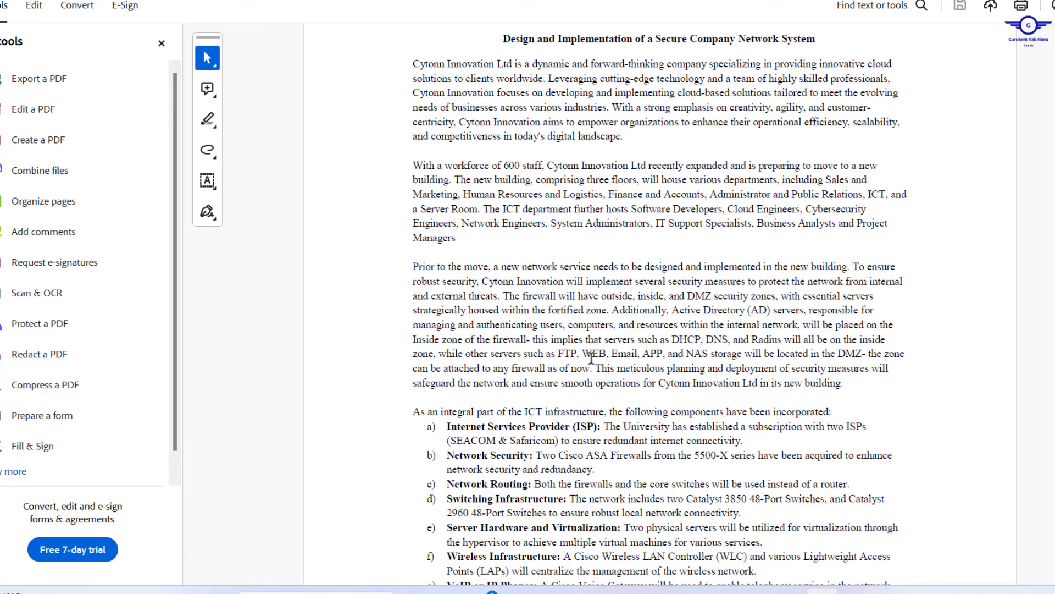
drag(558, 355, 746, 350)
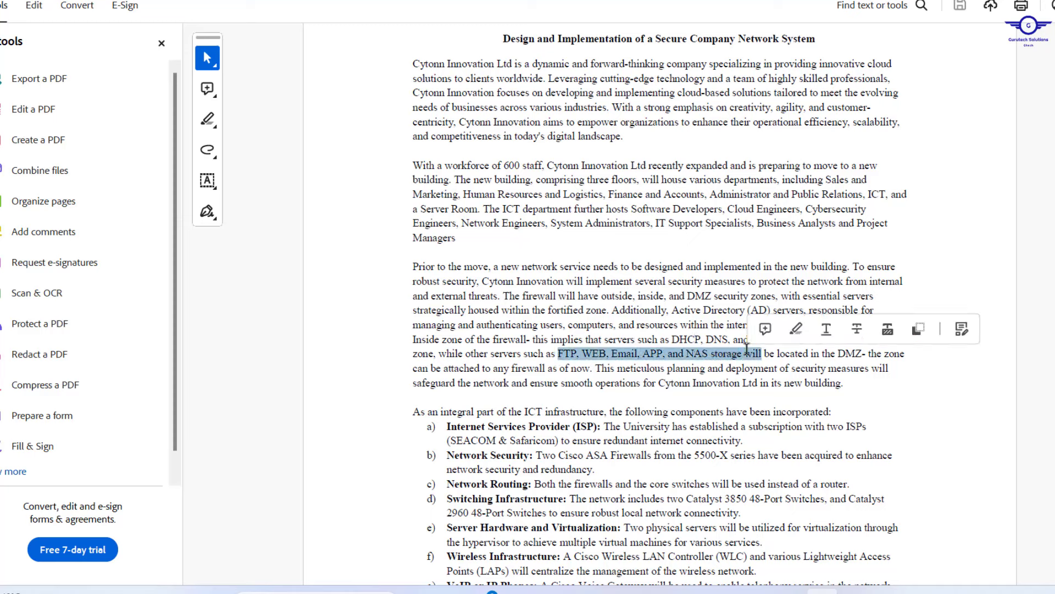
scroll(747, 349, up, 3)
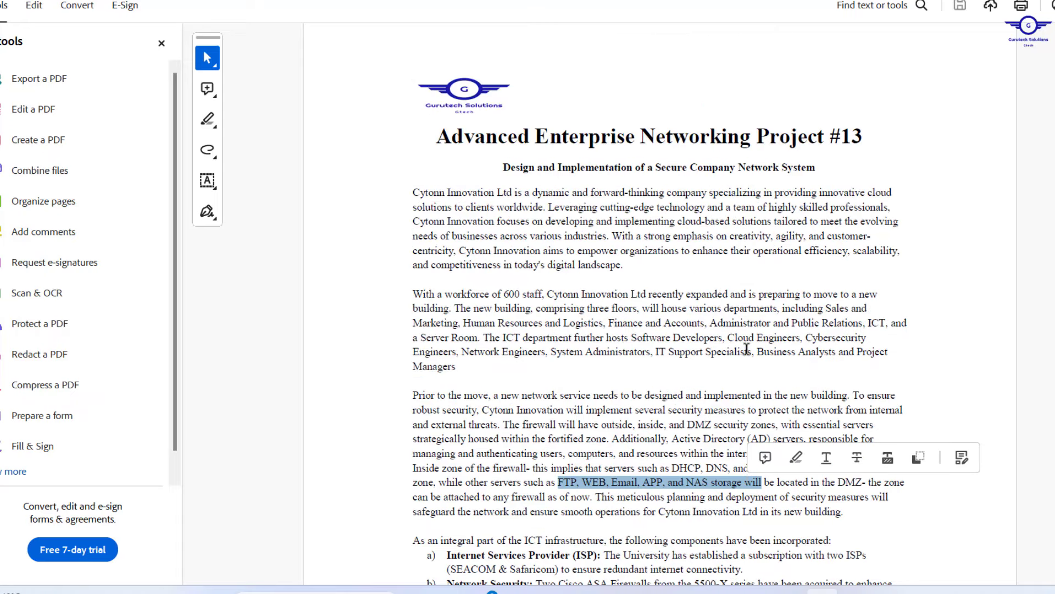
Examine the Enterprise Networking Project #6 2022 topology image as a reference and return to the case study
mouse_move(722, 589)
click(726, 522)
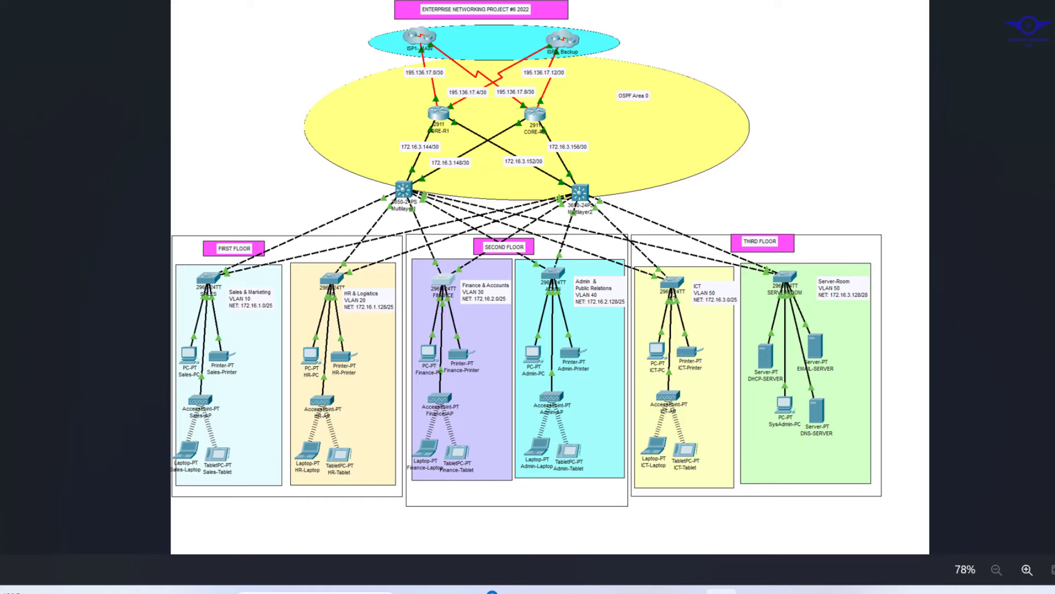
key(alt+Tab)
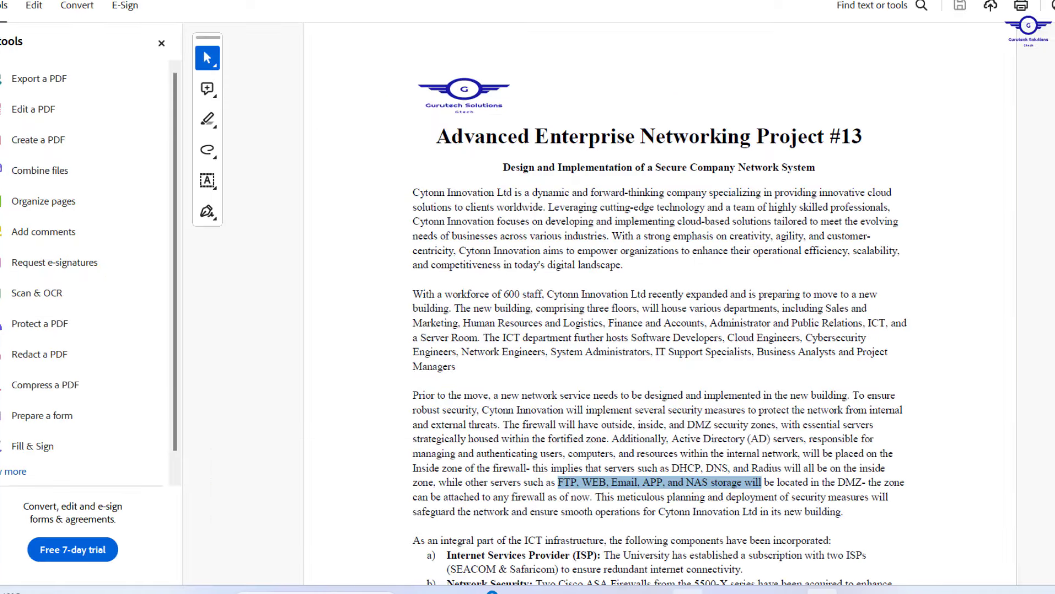
Switch to Cisco Packet Tracer and place two 2911 routers side by side in the workspace below the project title
key(alt+Tab)
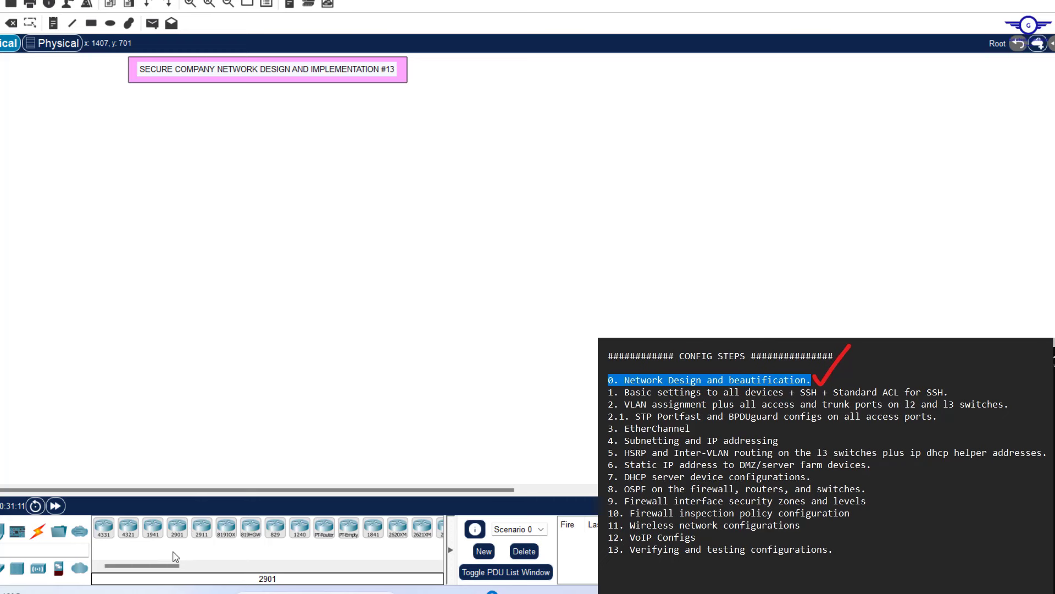
click(203, 531)
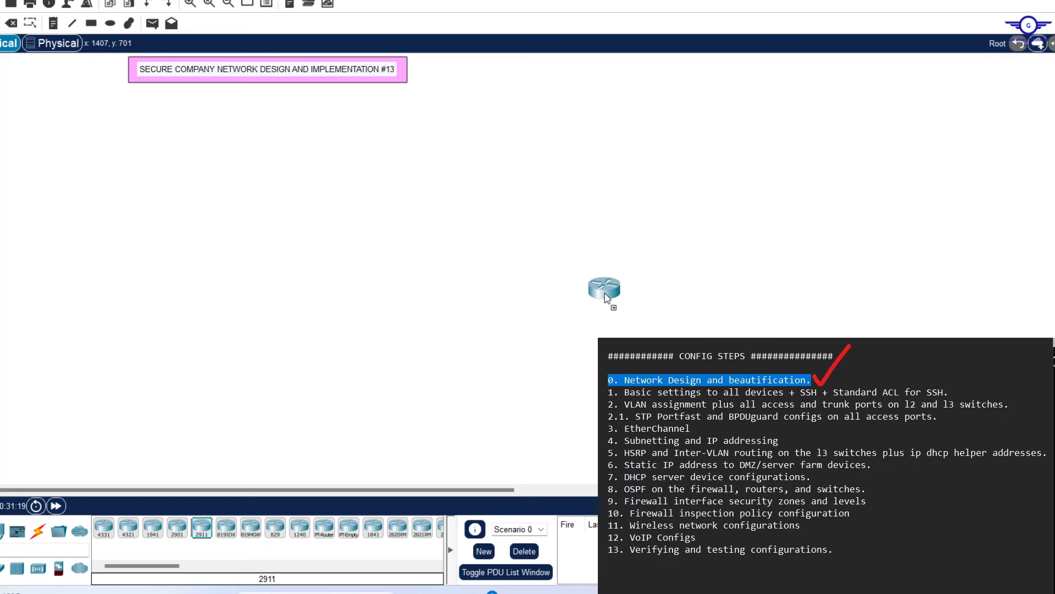
click(605, 272)
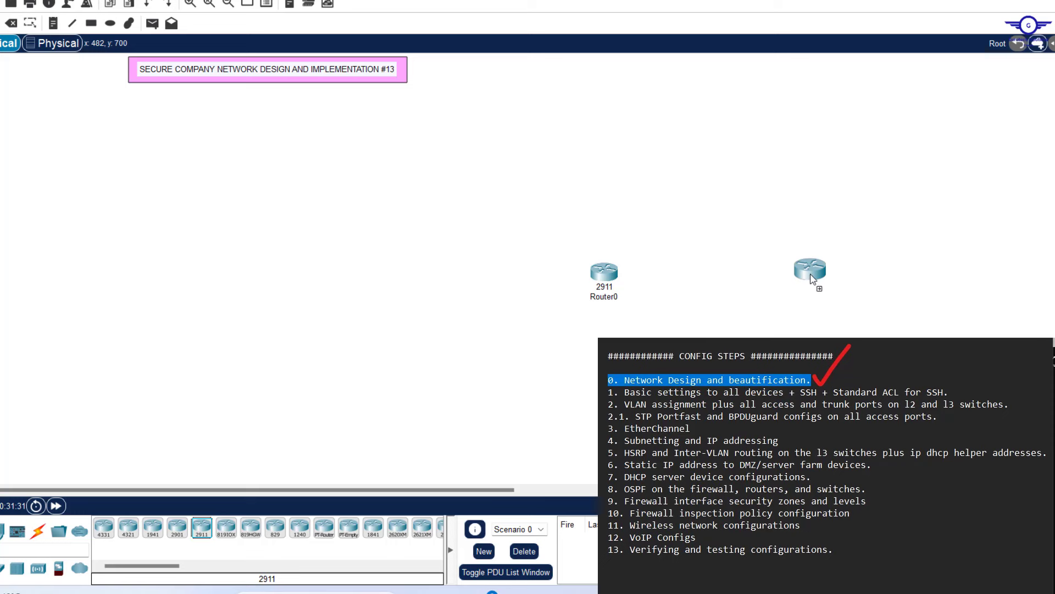
click(807, 272)
Add two 5506-X ASA firewalls in a row below the two routers
scroll(825, 220, down, 2)
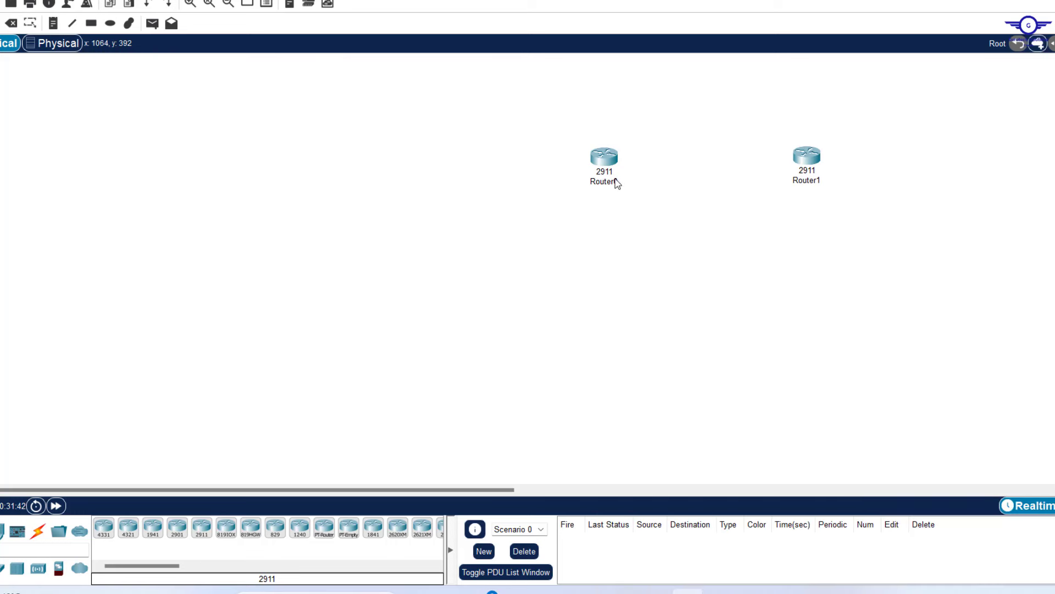
mouse_move(616, 183)
click(59, 567)
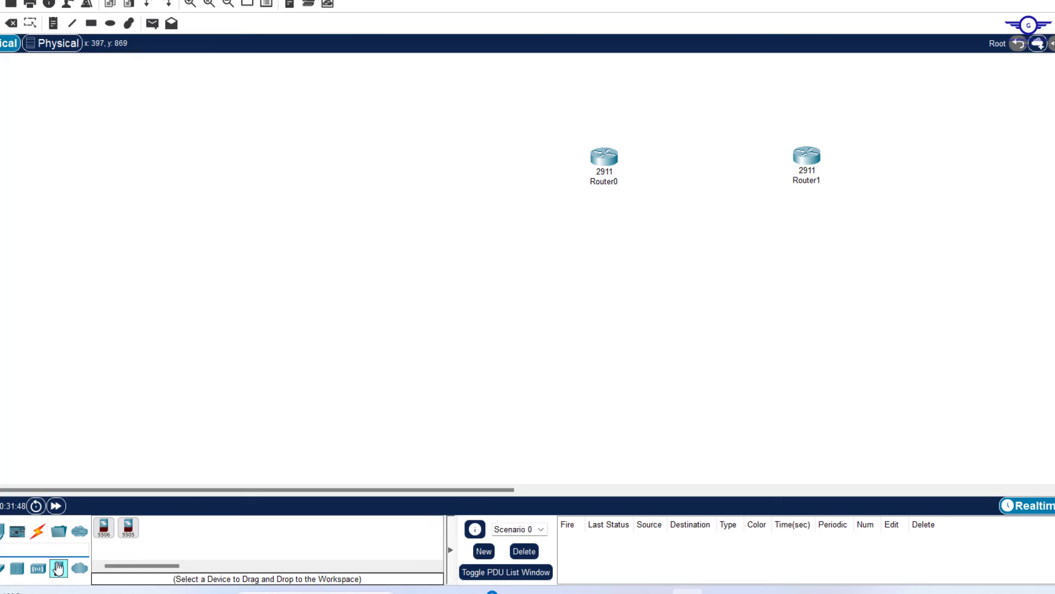
click(105, 533)
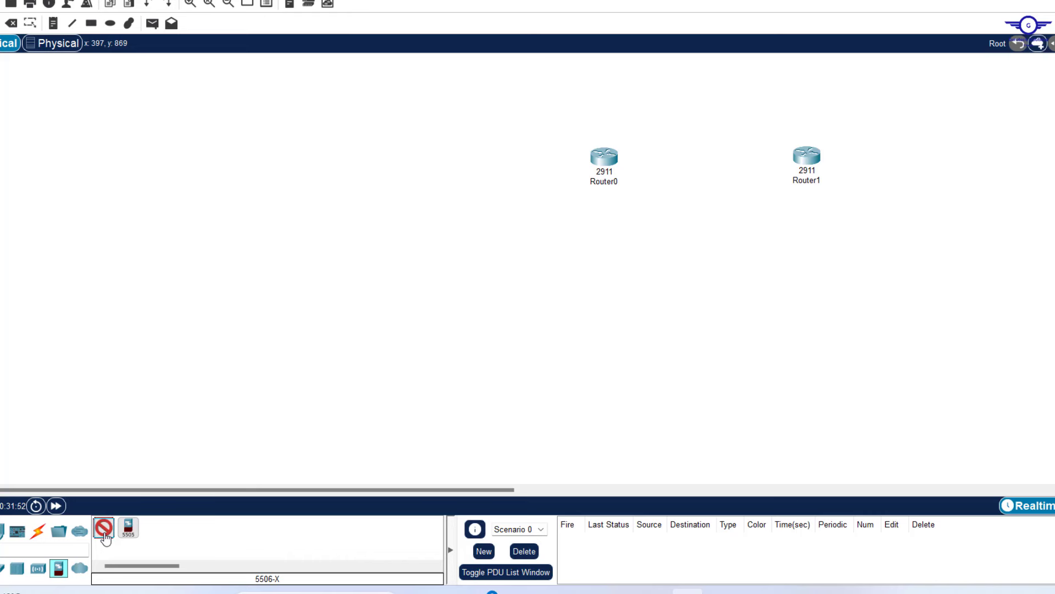
click(537, 276)
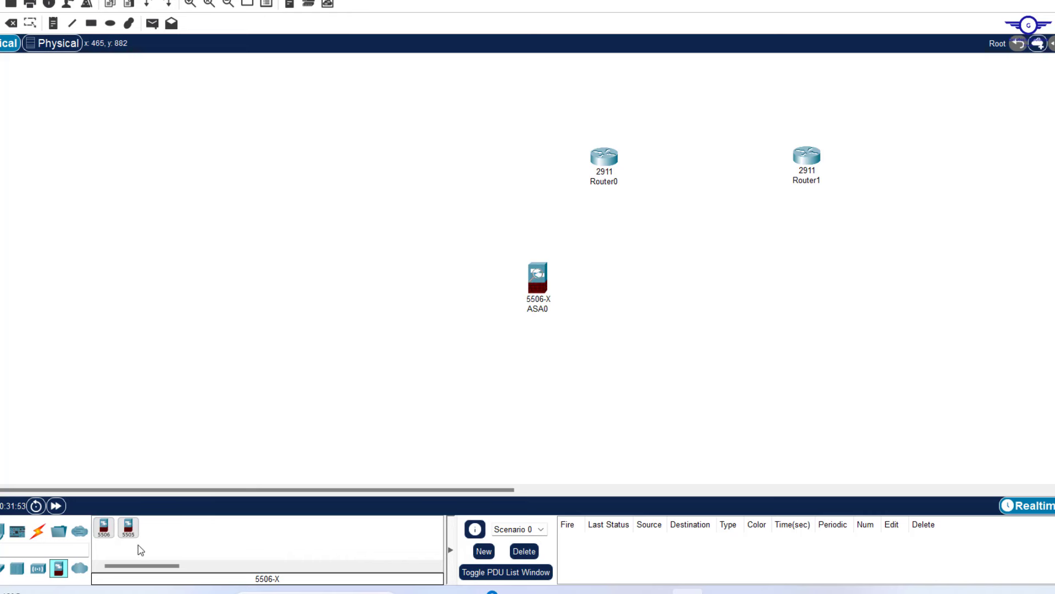
click(103, 528)
click(883, 285)
Move the two ASA firewalls closer together so each sits roughly beneath its router
drag(886, 292, 891, 278)
scroll(893, 247, down, 2)
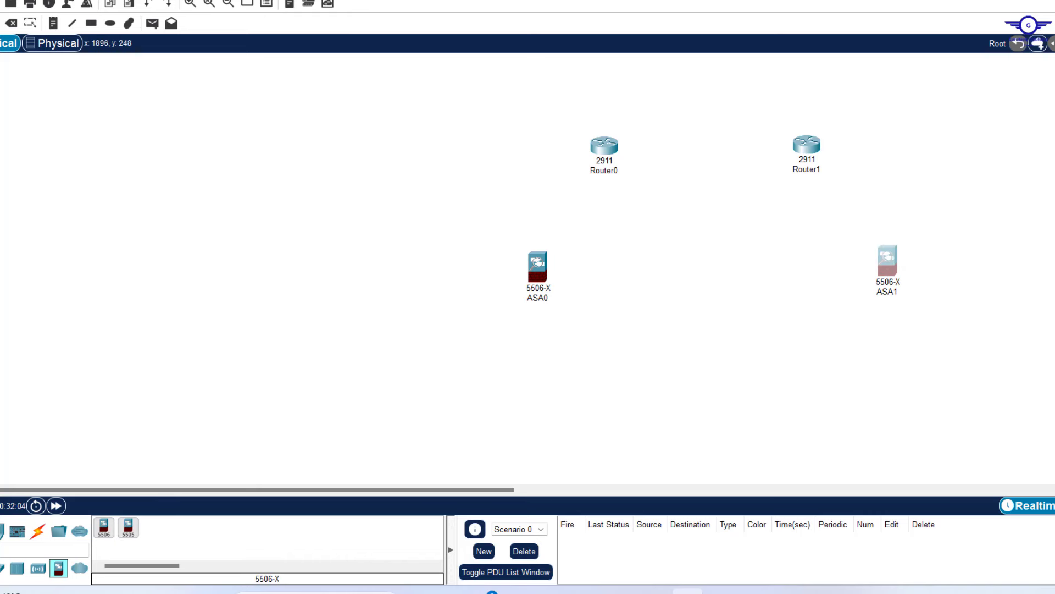
drag(894, 248, 827, 270)
drag(540, 254, 597, 269)
Place two 3650-24PS multilayer switches in a row below the firewalls, spaced wider apart than the firewalls
scroll(301, 361, down, 3)
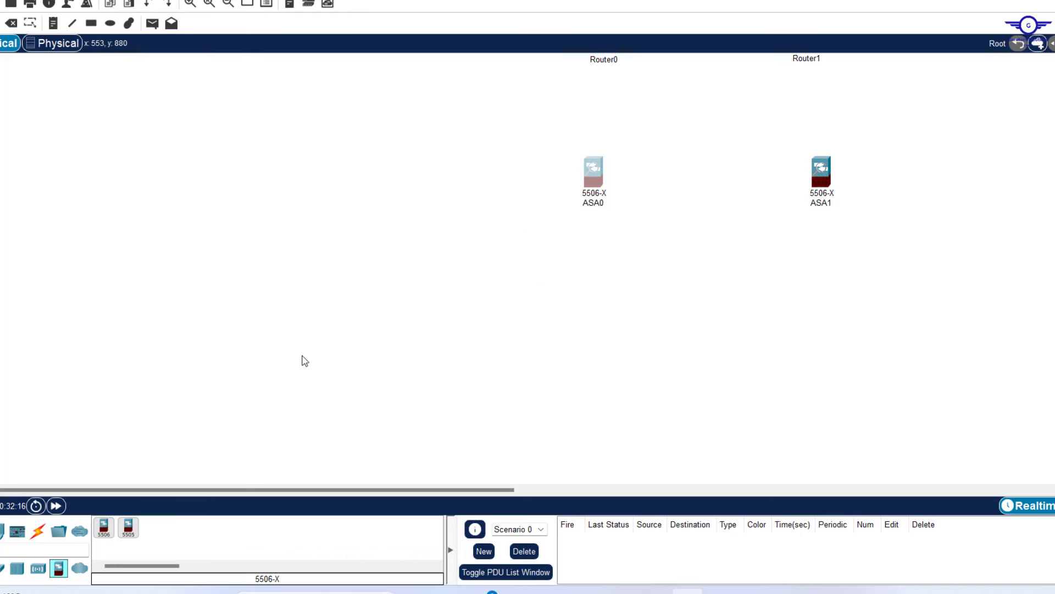
click(2, 568)
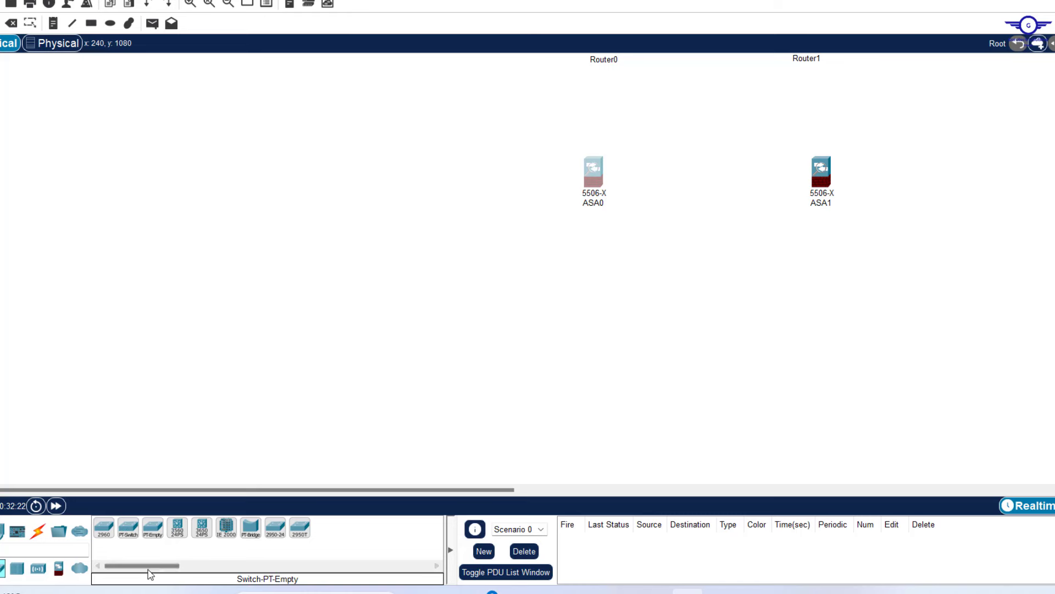
click(0, 568)
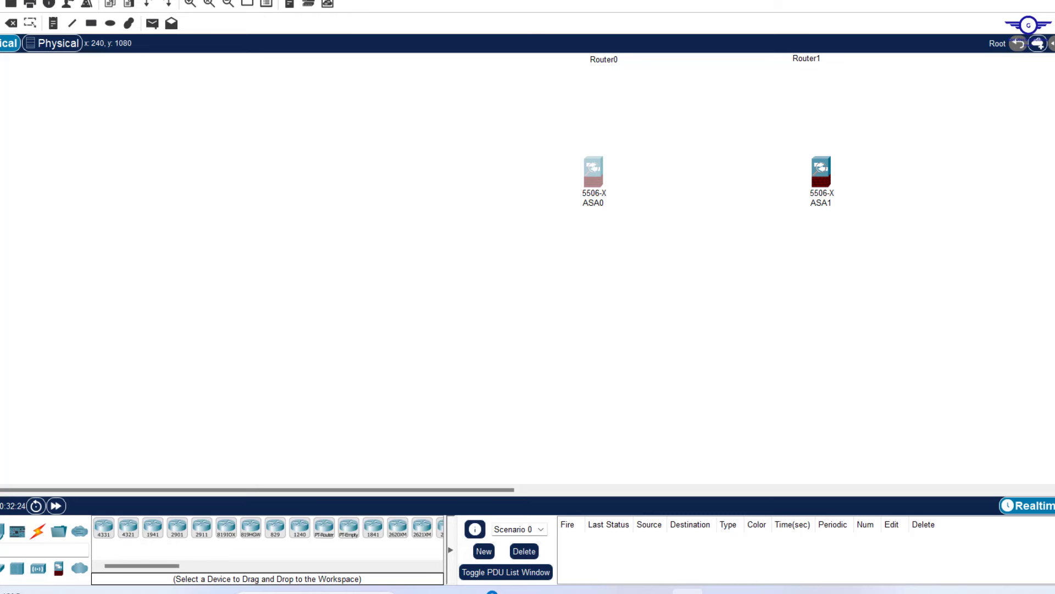
click(2, 568)
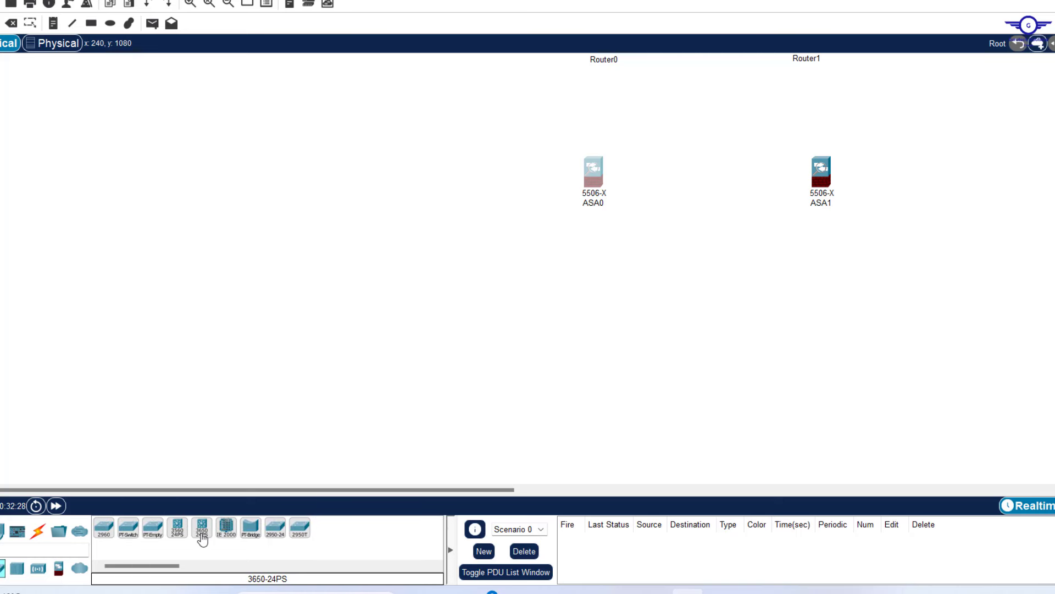
drag(202, 540, 492, 355)
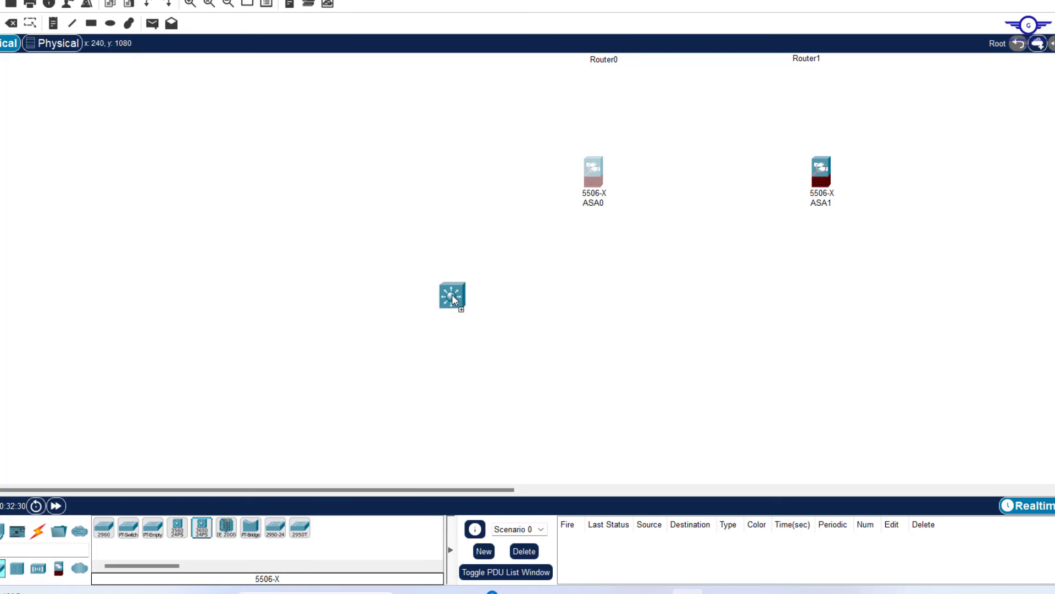
click(463, 301)
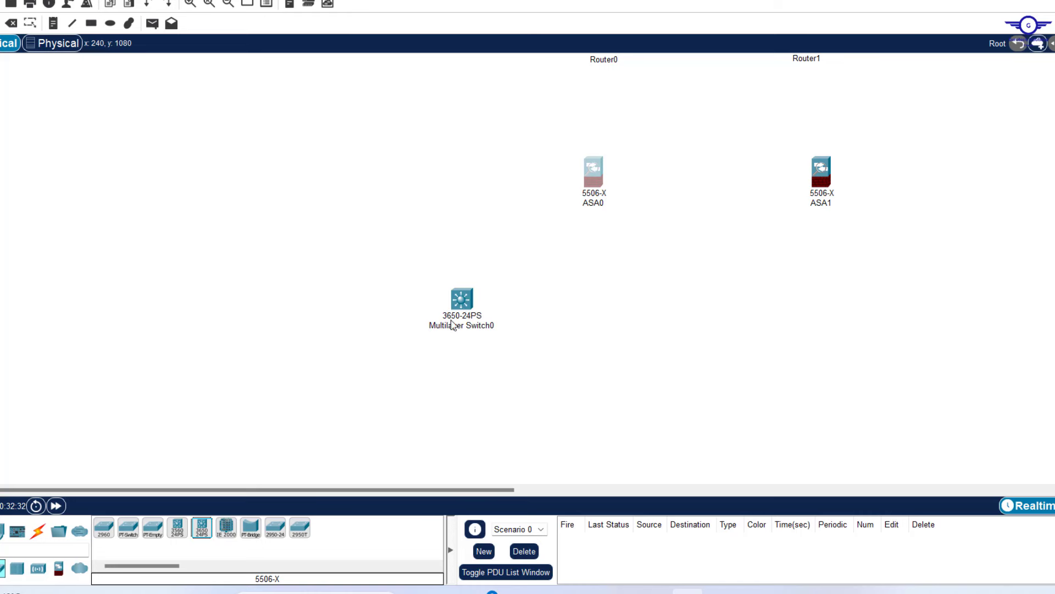
click(210, 532)
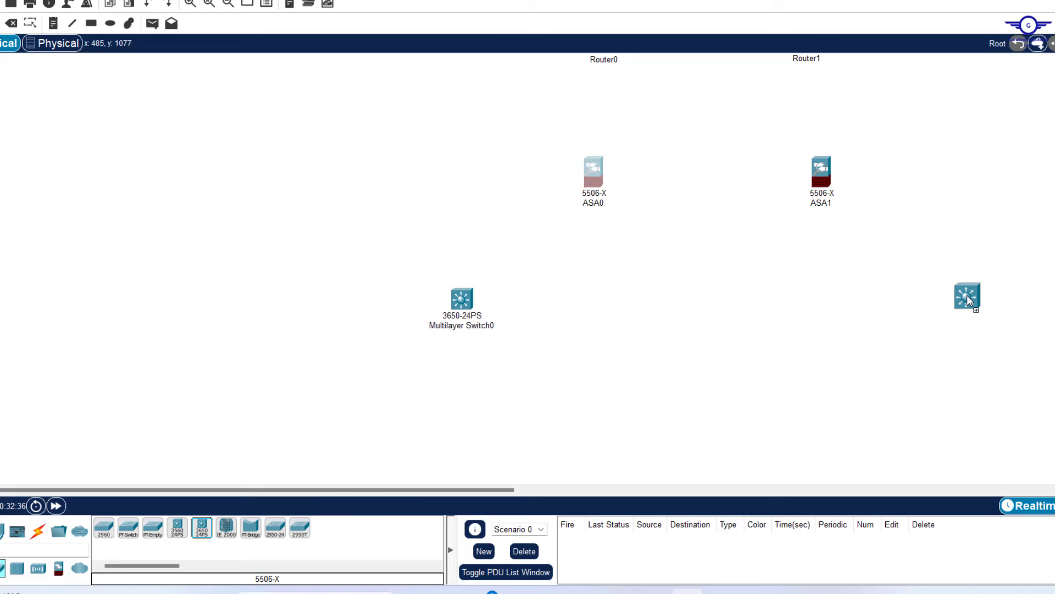
click(967, 295)
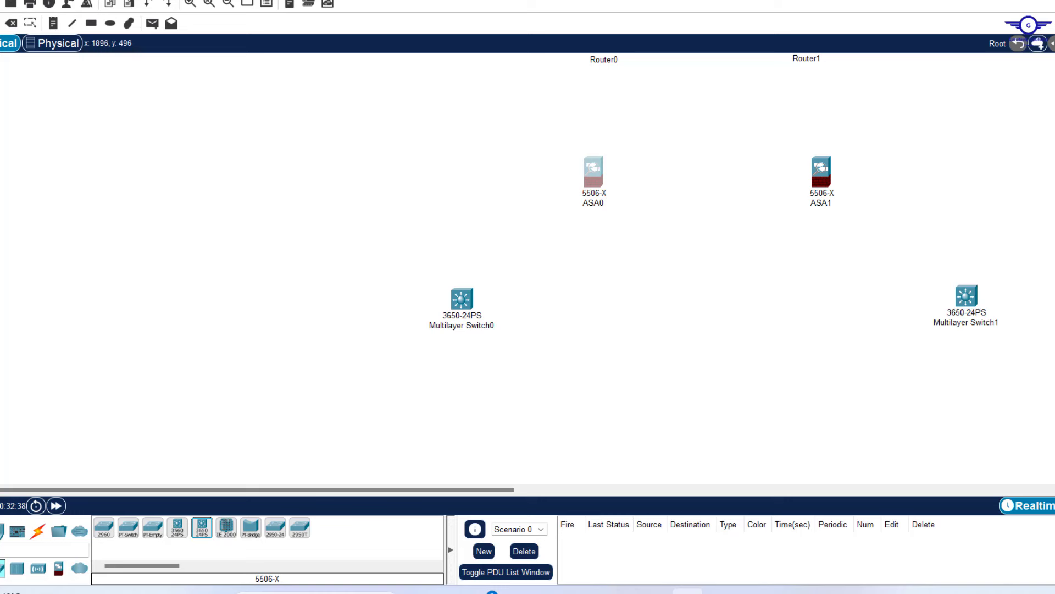
Switch to the case study PDF, highlight the building's "three floors", and return to Cisco Packet Tracer
scroll(528, 269, down, 5)
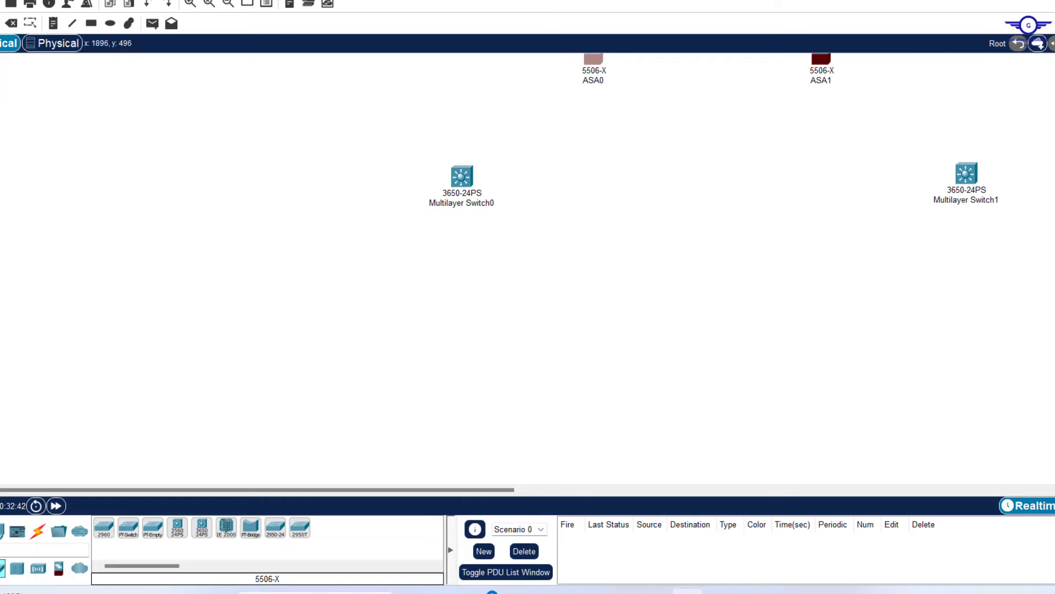
key(alt+Tab)
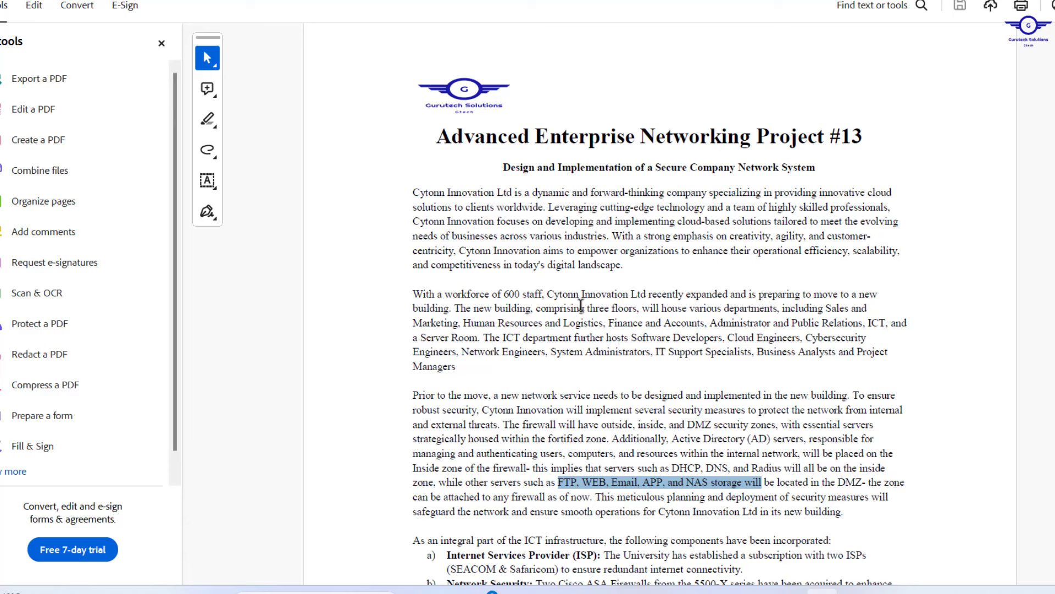
drag(589, 308, 633, 308)
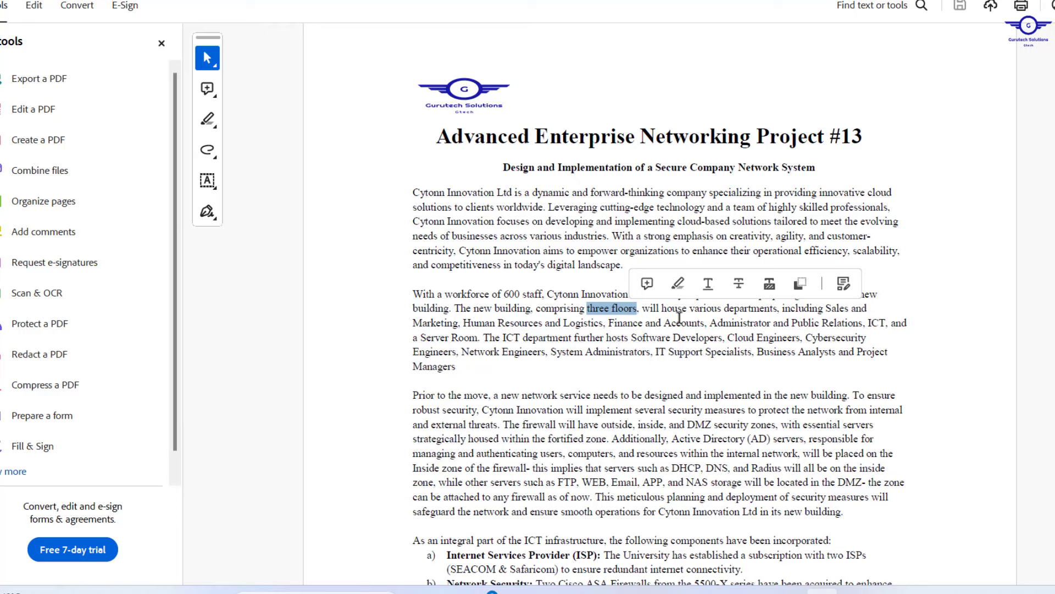
key(alt+Tab)
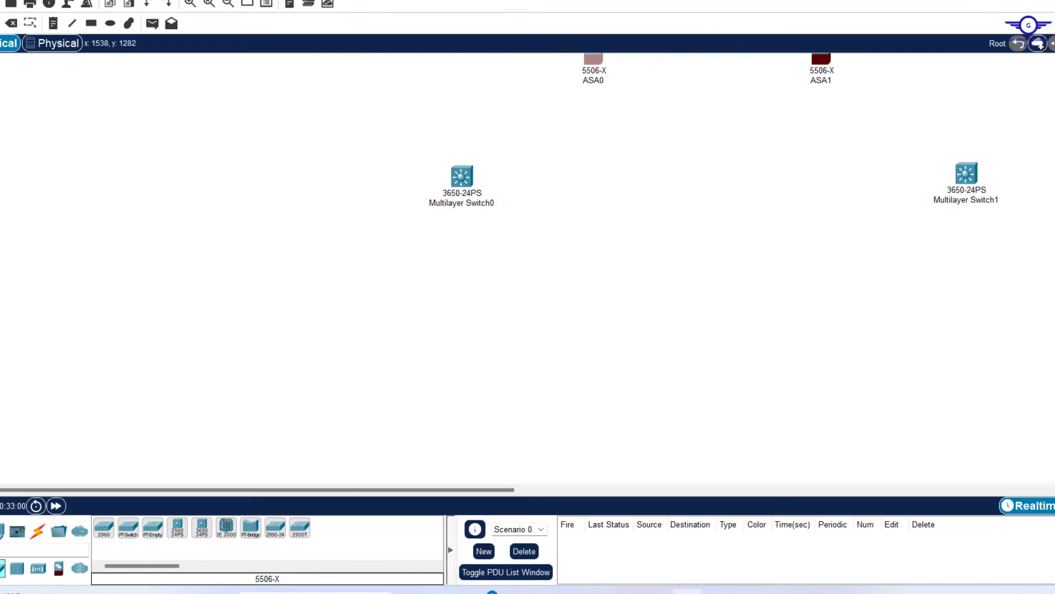
Place two 2960 switches side by side below the multilayer switches, one beneath Multilayer Switch0 and one further left
click(104, 527)
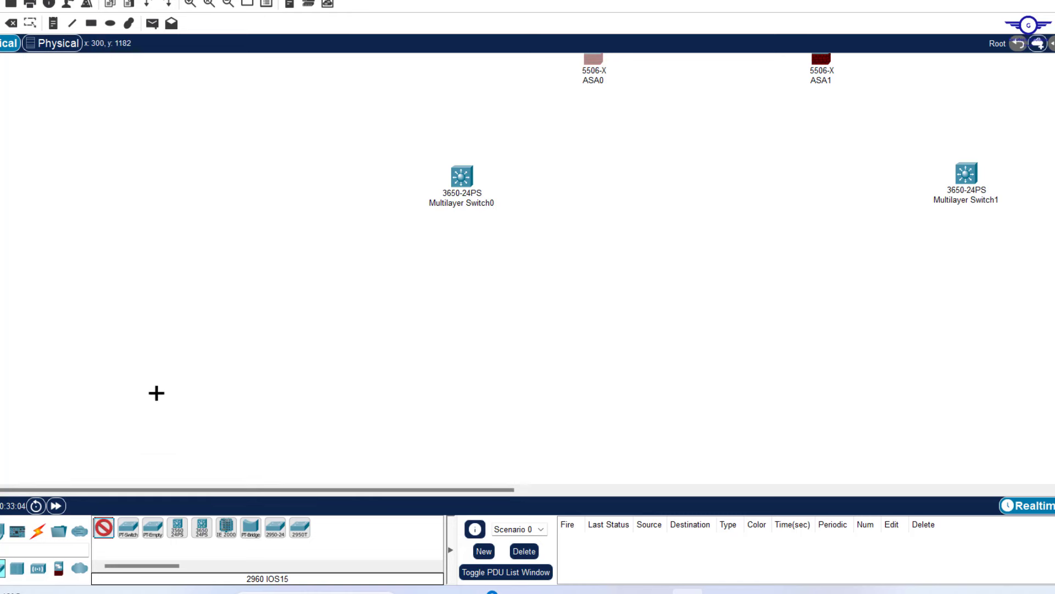
click(164, 309)
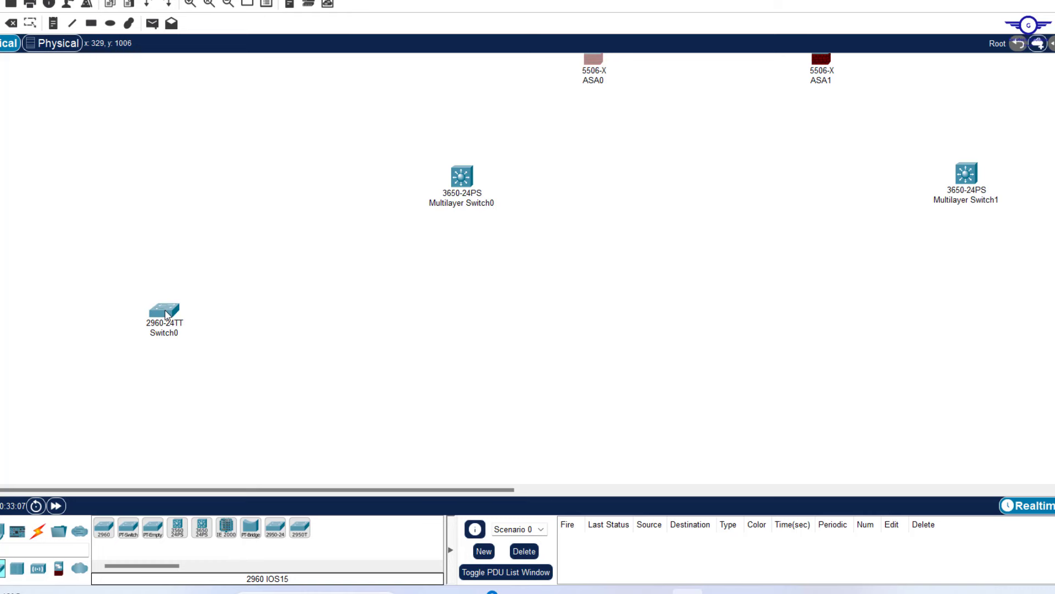
click(104, 529)
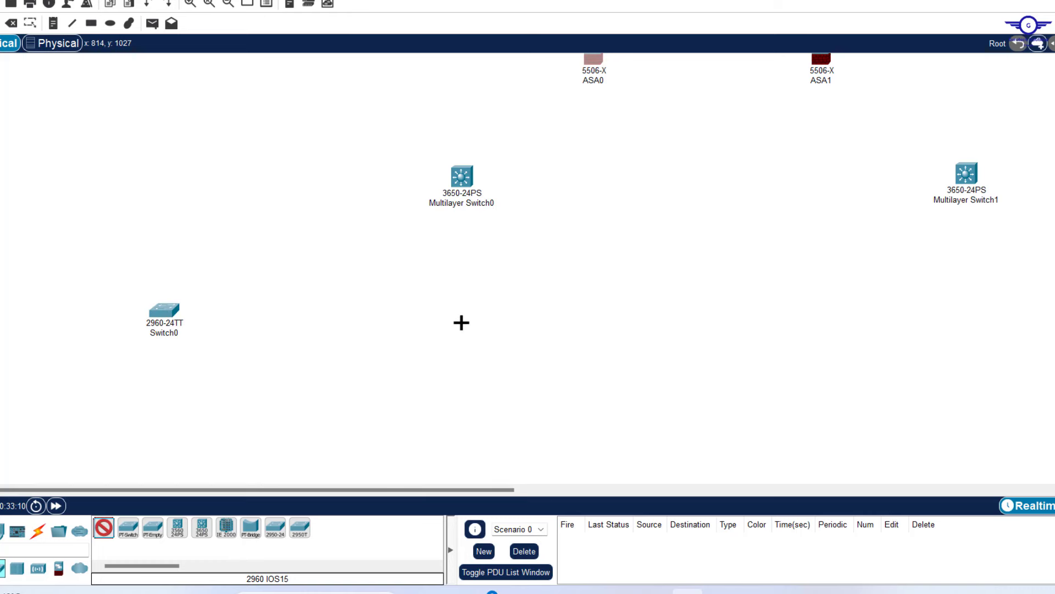
click(461, 330)
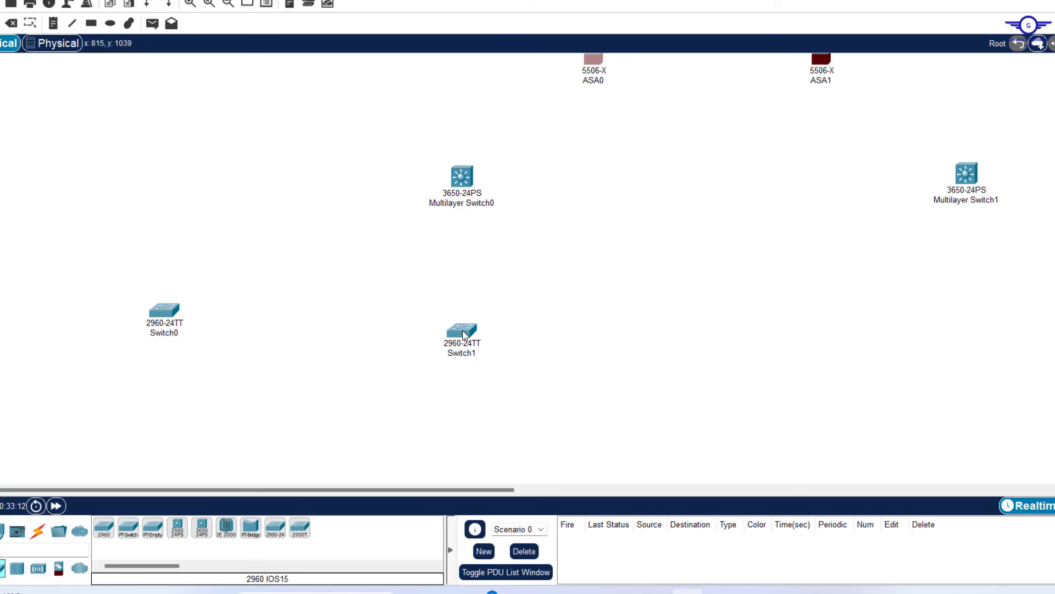
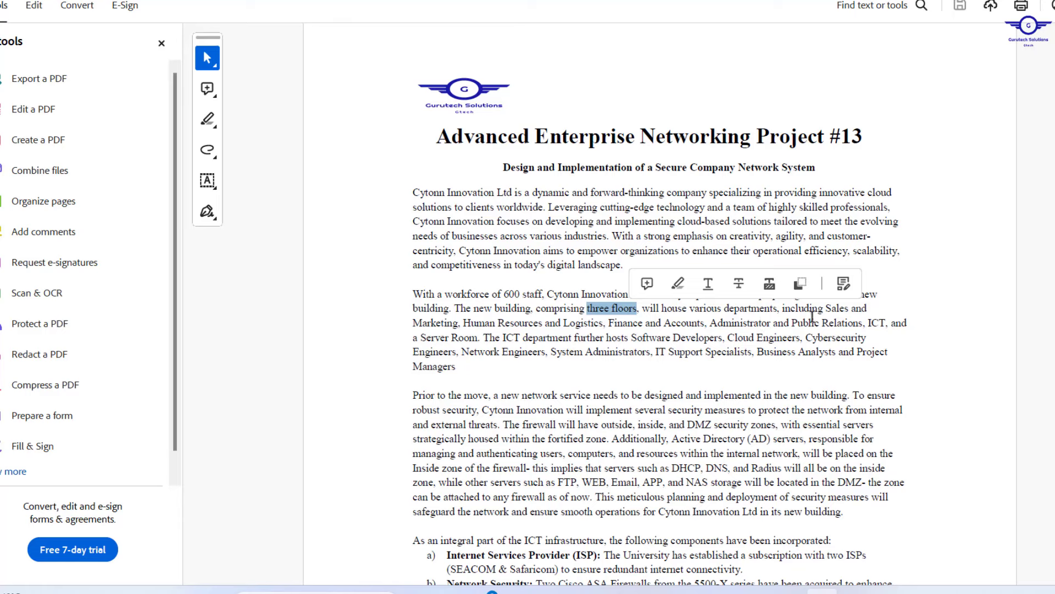
Return to Cisco Packet Tracer and add two more 2960 switches on the right of the first two, continuing the row
key(alt+Tab)
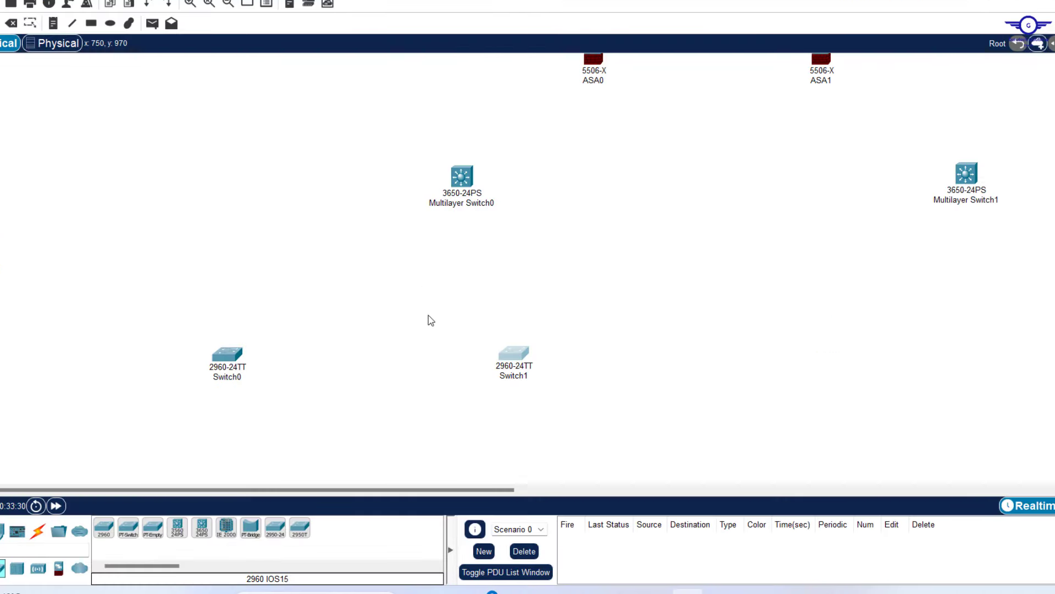
click(106, 532)
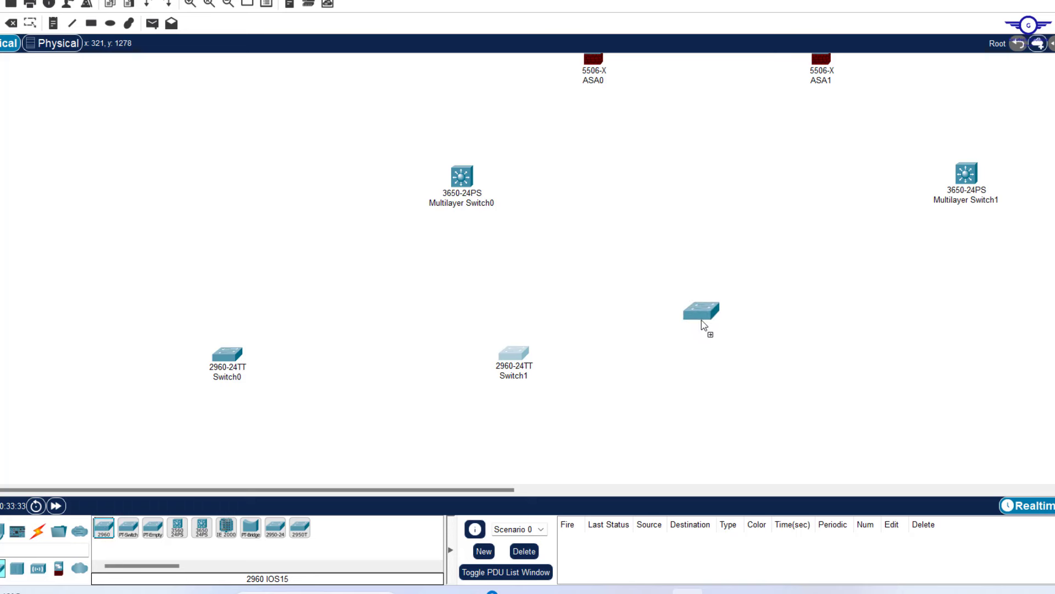
click(734, 369)
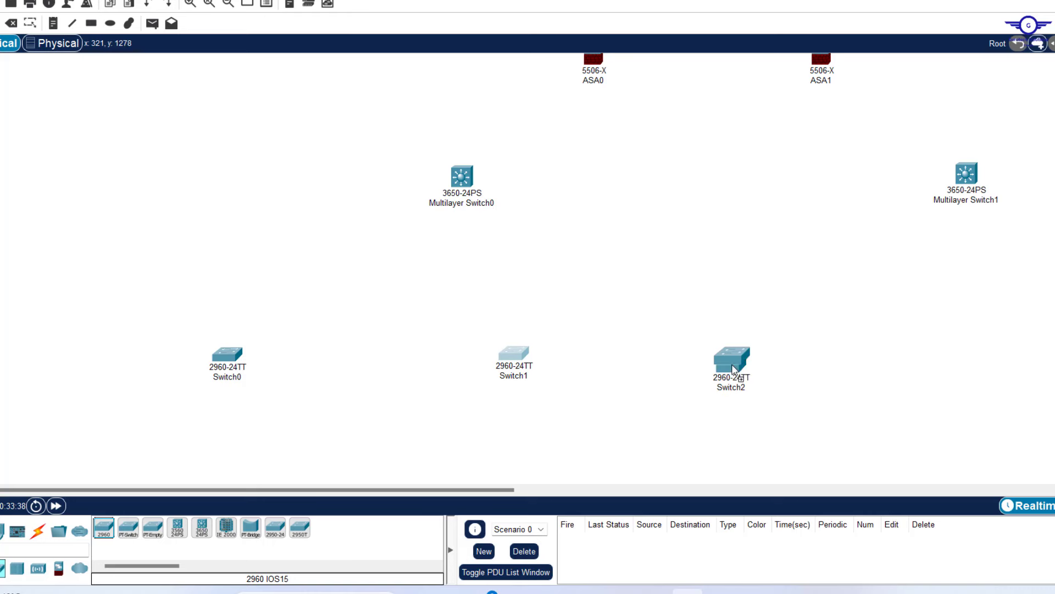
drag(737, 373, 737, 358)
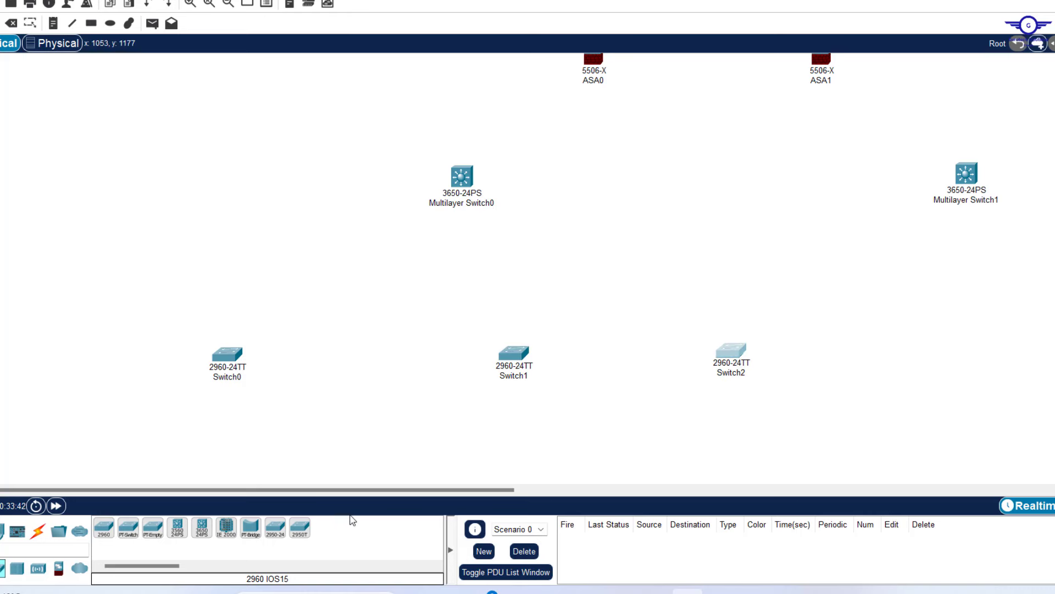
click(105, 532)
click(920, 337)
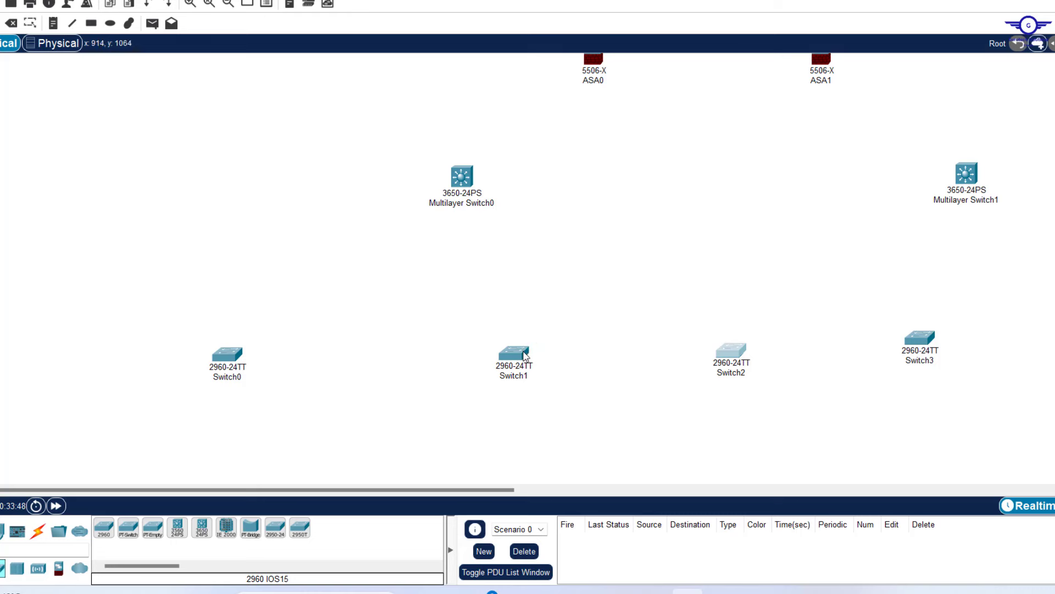
Adjust the positions of Switch1, Switch2 and Switch3 to space the 2960 switches more evenly along the row
drag(526, 355, 492, 356)
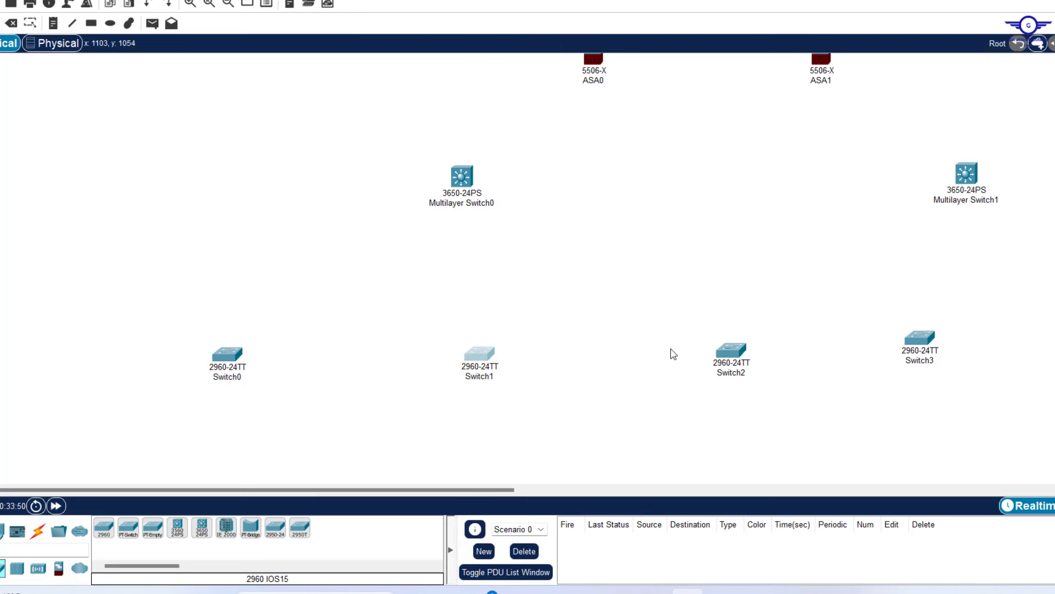
drag(723, 352, 699, 354)
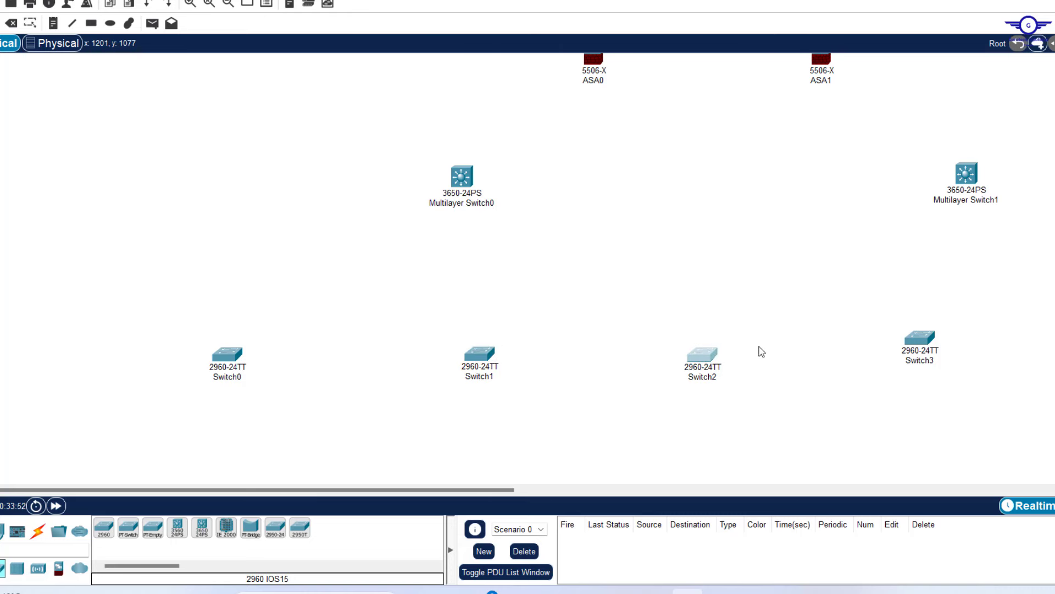
double_click(917, 339)
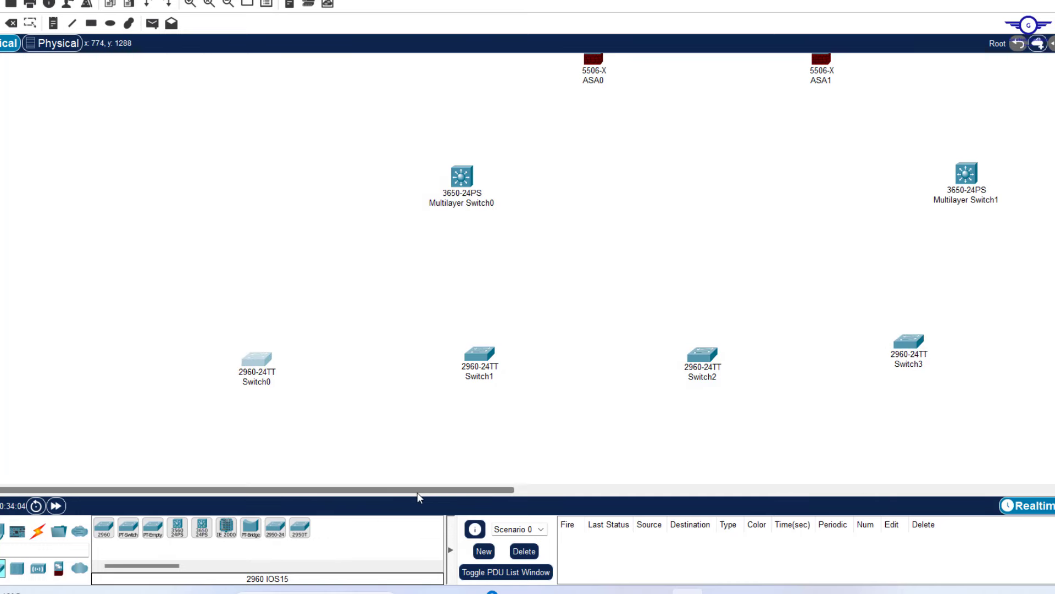
Highlight the roles hosted by the ICT department in the case study PDF and return to Cisco Packet Tracer
drag(418, 493, 604, 499)
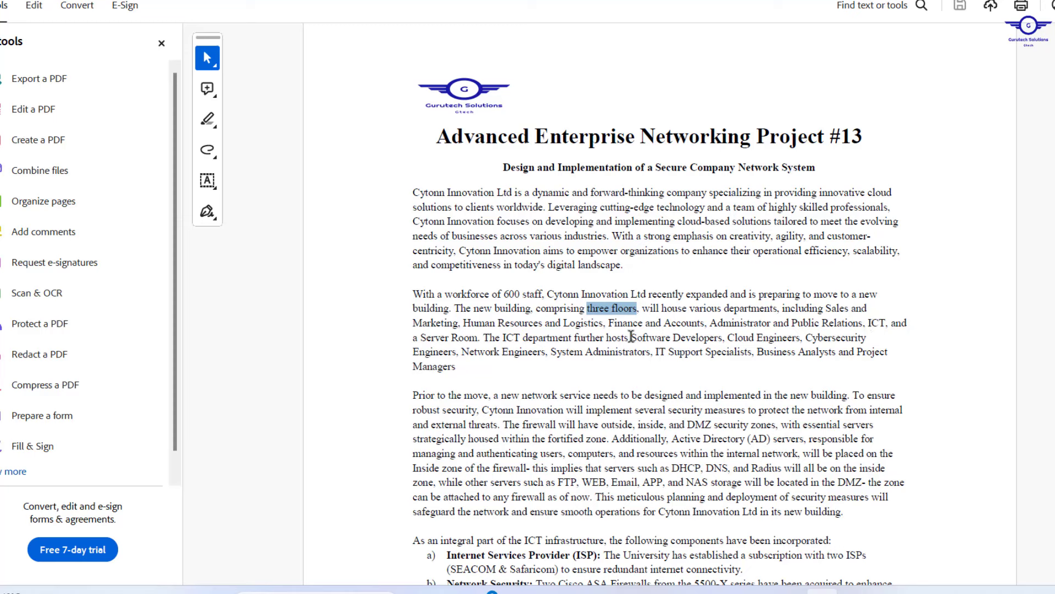
drag(631, 337, 870, 350)
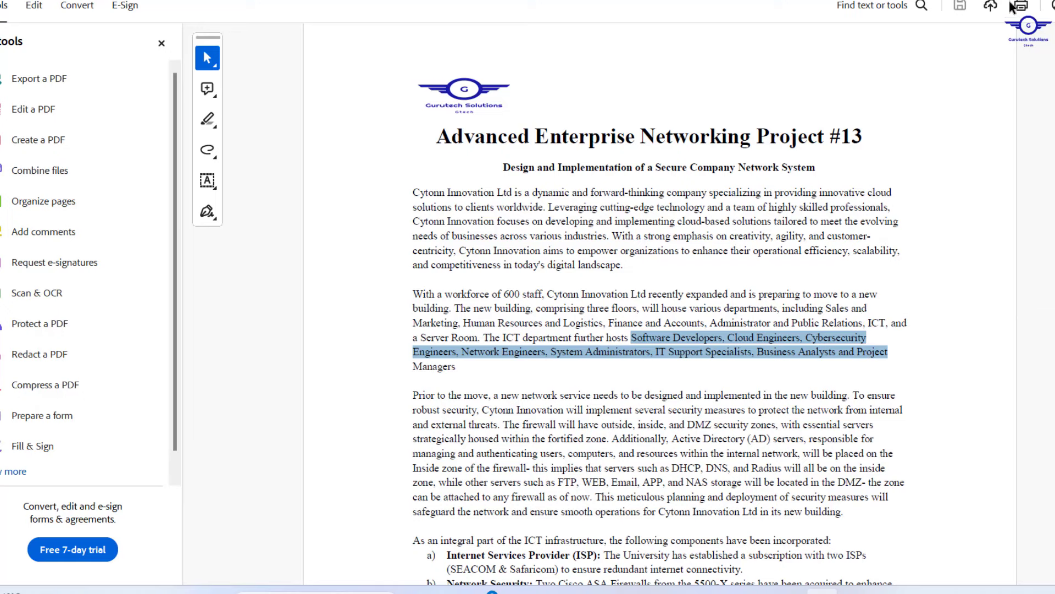
key(alt+Tab)
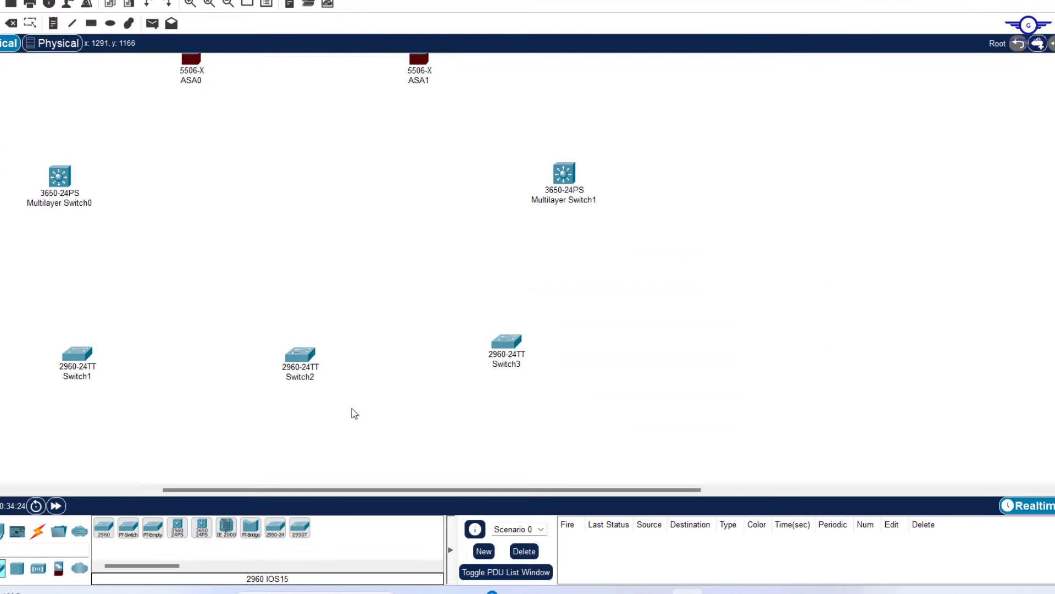
Level Switch3 with the row and extend the row to the right with two more 2960 switches
drag(499, 357, 507, 355)
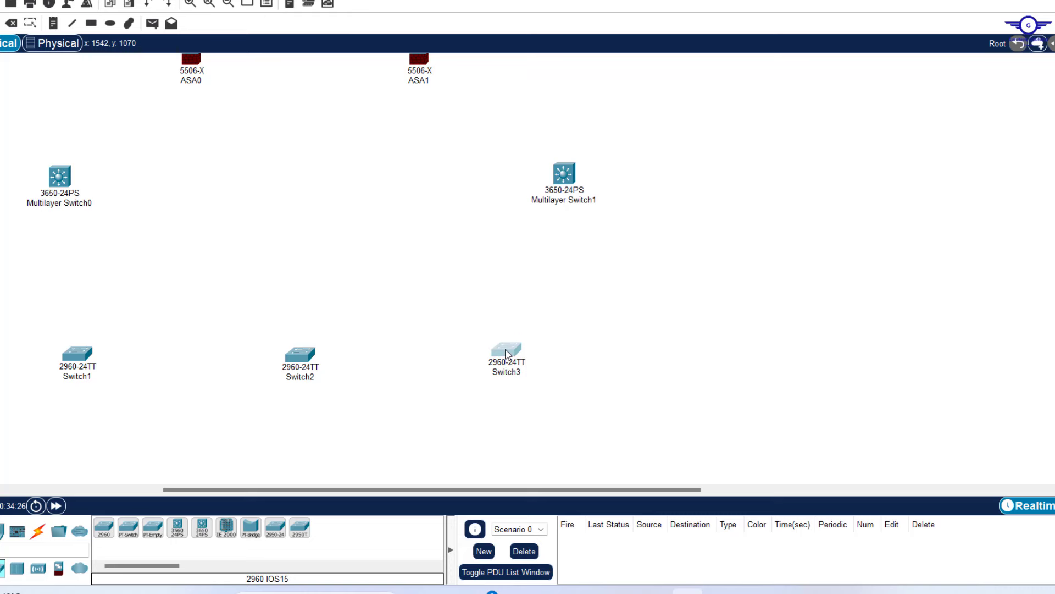
drag(104, 527, 717, 357)
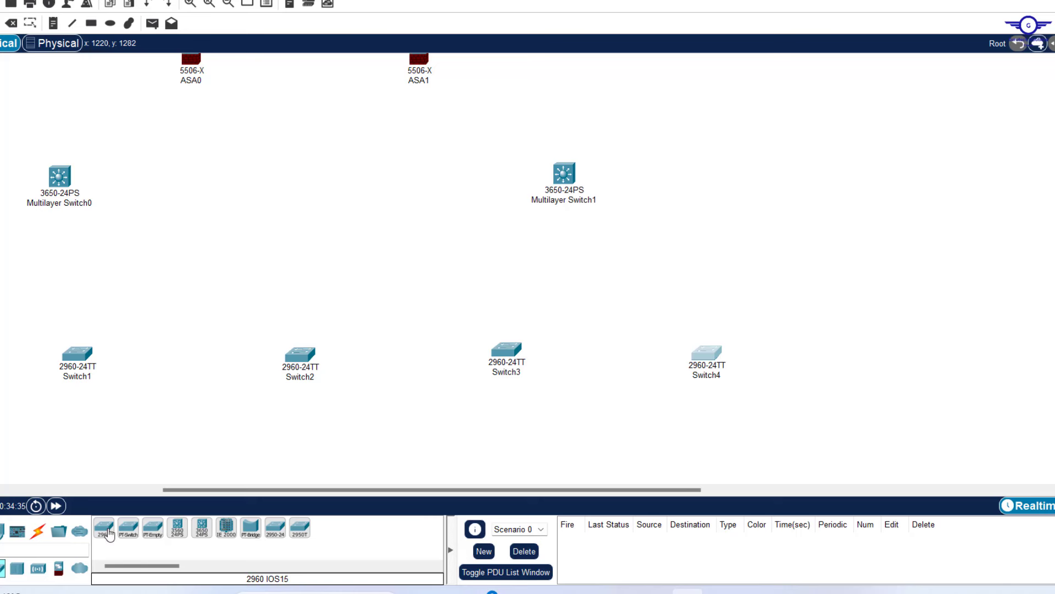
drag(104, 528, 898, 345)
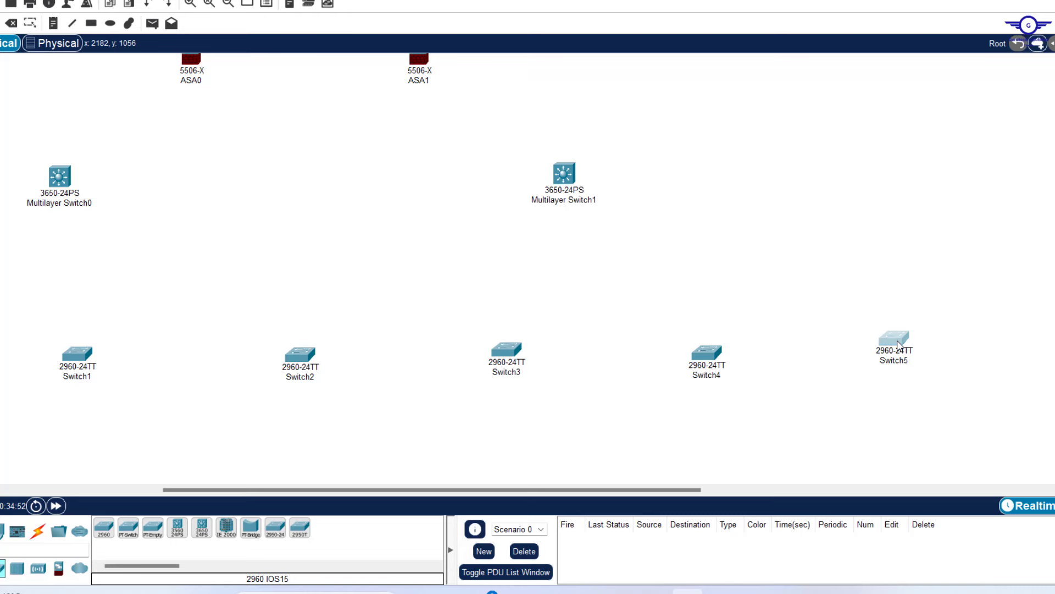
drag(898, 337, 900, 342)
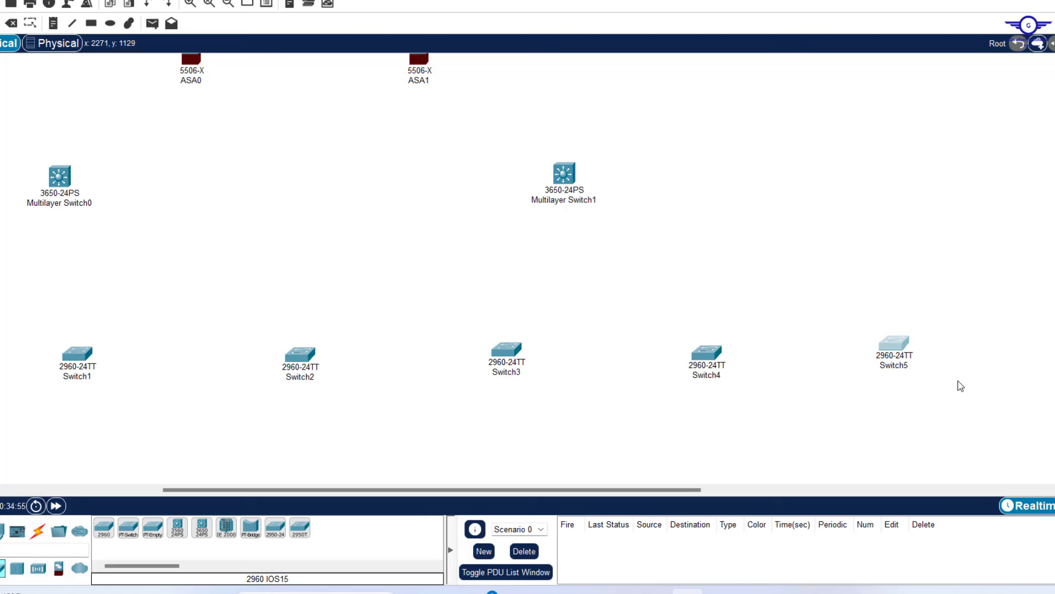
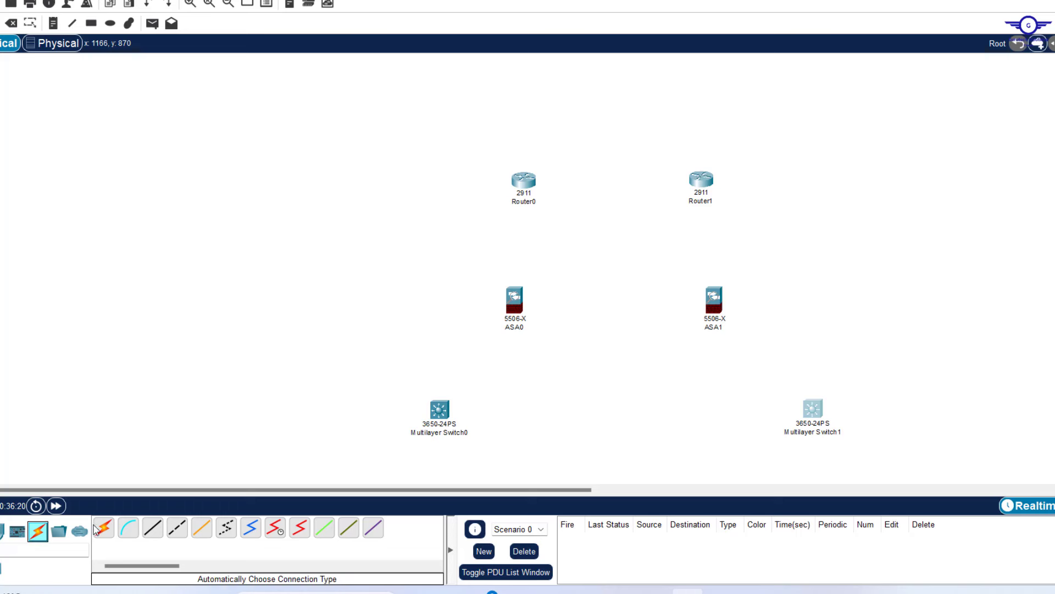
Cable both 2911 routers to both ASA firewalls using the automatic connection type, with direct and crossed links
click(129, 527)
click(104, 533)
click(524, 180)
click(514, 299)
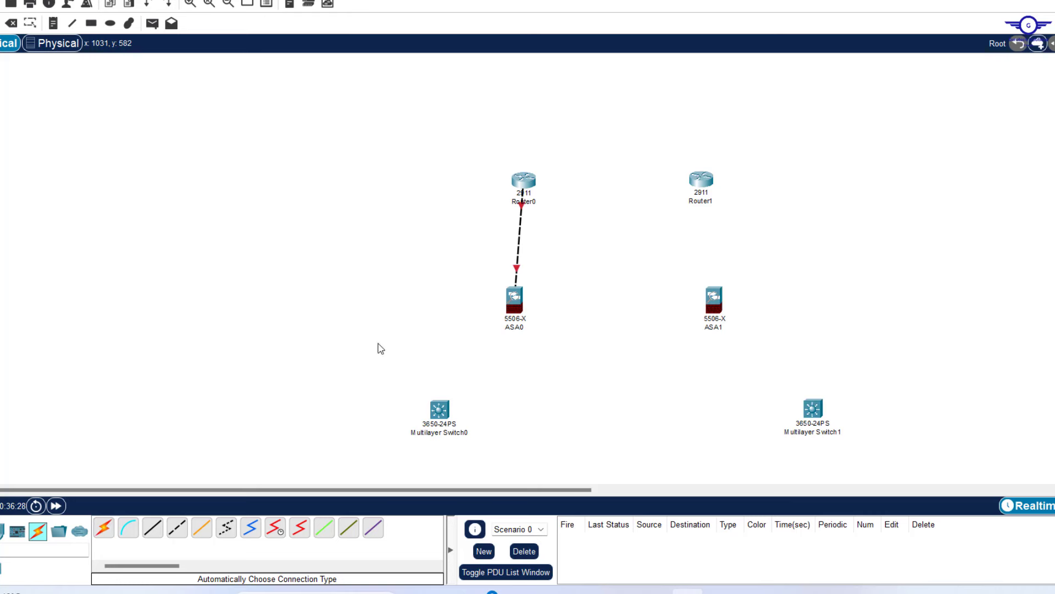
click(104, 528)
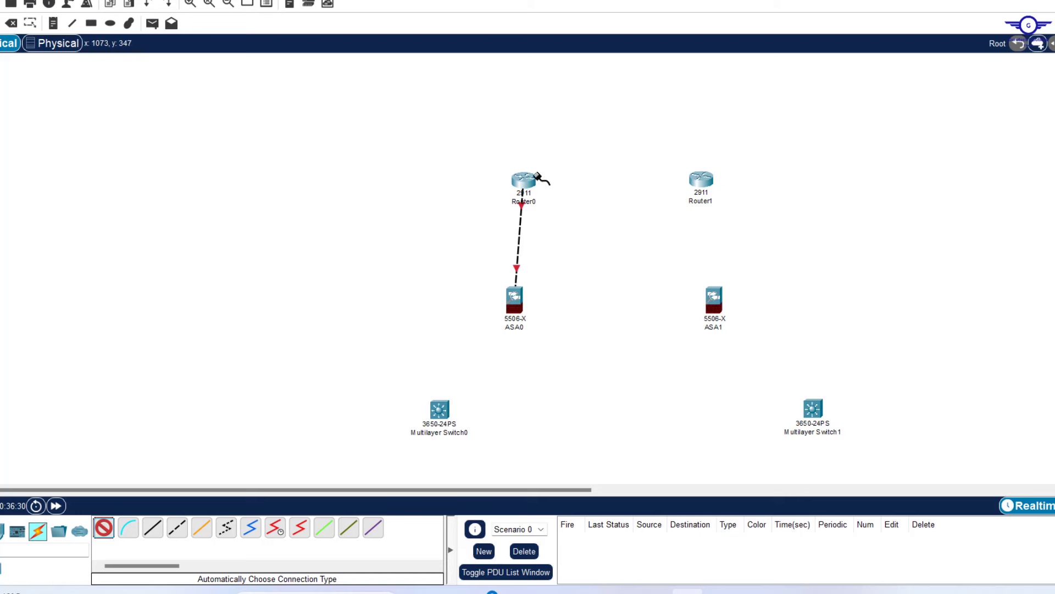
click(537, 176)
click(714, 298)
click(701, 179)
click(517, 298)
click(702, 180)
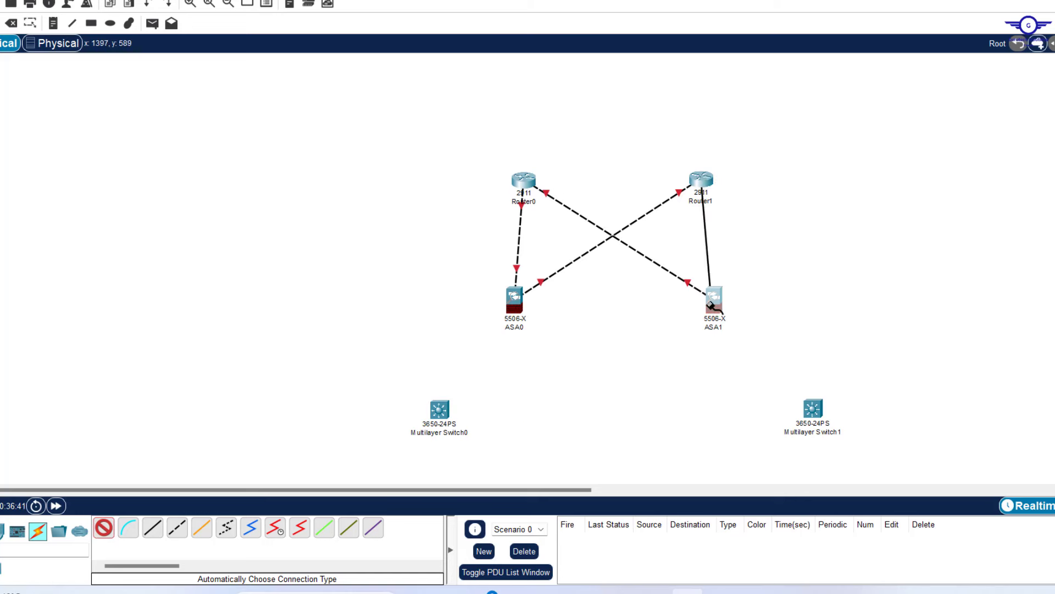
click(713, 305)
Cable ASA0 and ASA1 each to both 3650-24PS multilayer switches
scroll(713, 305, down, 3)
click(471, 125)
click(390, 245)
click(471, 125)
click(764, 243)
click(672, 115)
click(390, 244)
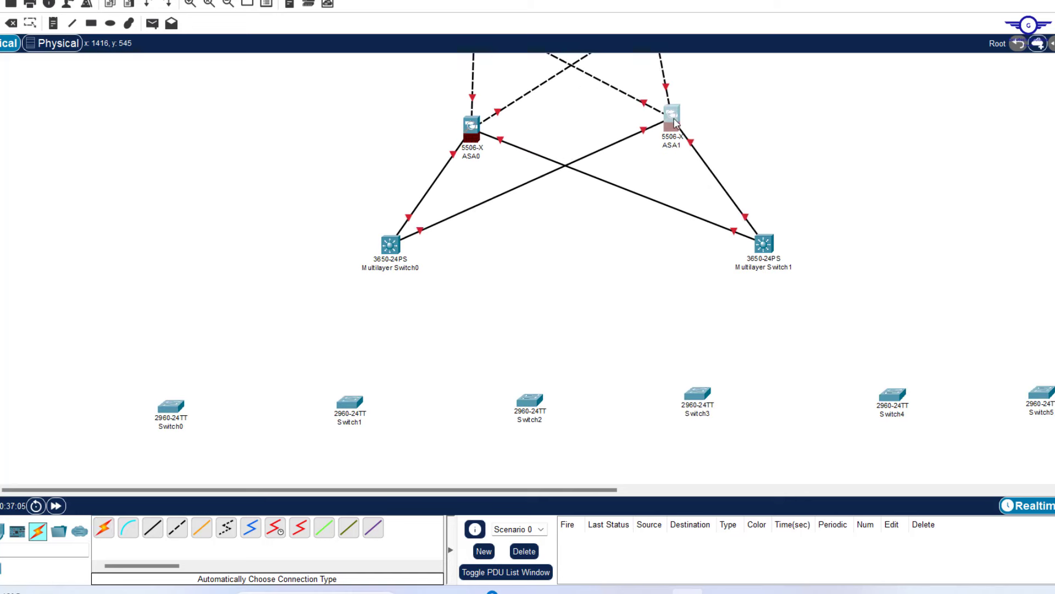
Connect Multilayer Switch0 to all six 2960 access switches, Switch0 through Switch5
scroll(675, 122, down, 3)
click(390, 158)
click(171, 320)
click(390, 159)
click(350, 315)
click(390, 159)
click(529, 313)
click(698, 306)
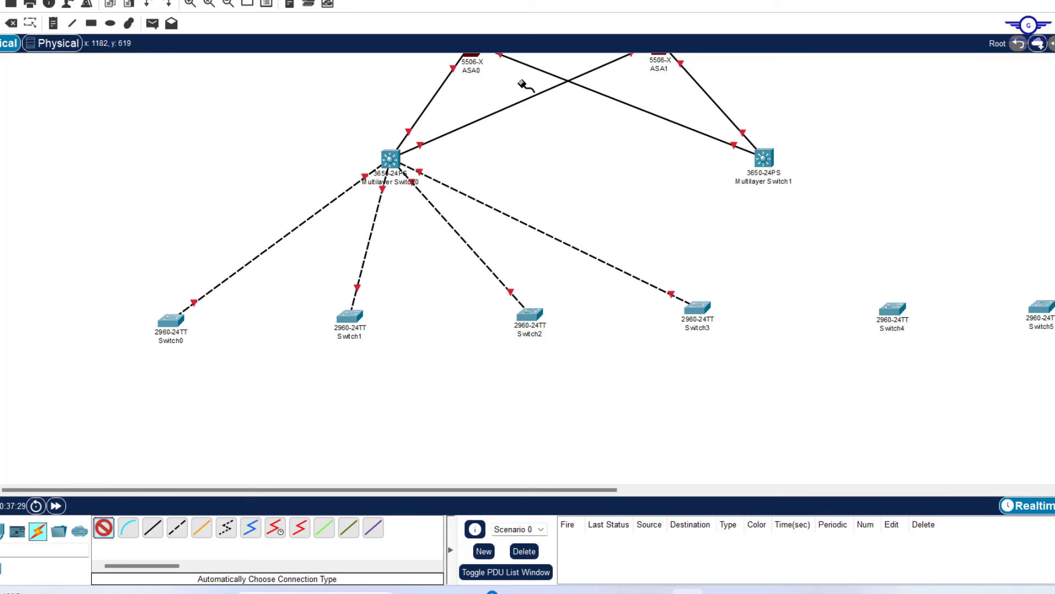
click(390, 159)
click(892, 309)
click(390, 159)
click(1041, 307)
Connect Multilayer Switch1 to all six 2960 access switches as the redundant uplinks
click(764, 158)
click(171, 320)
click(349, 315)
click(530, 314)
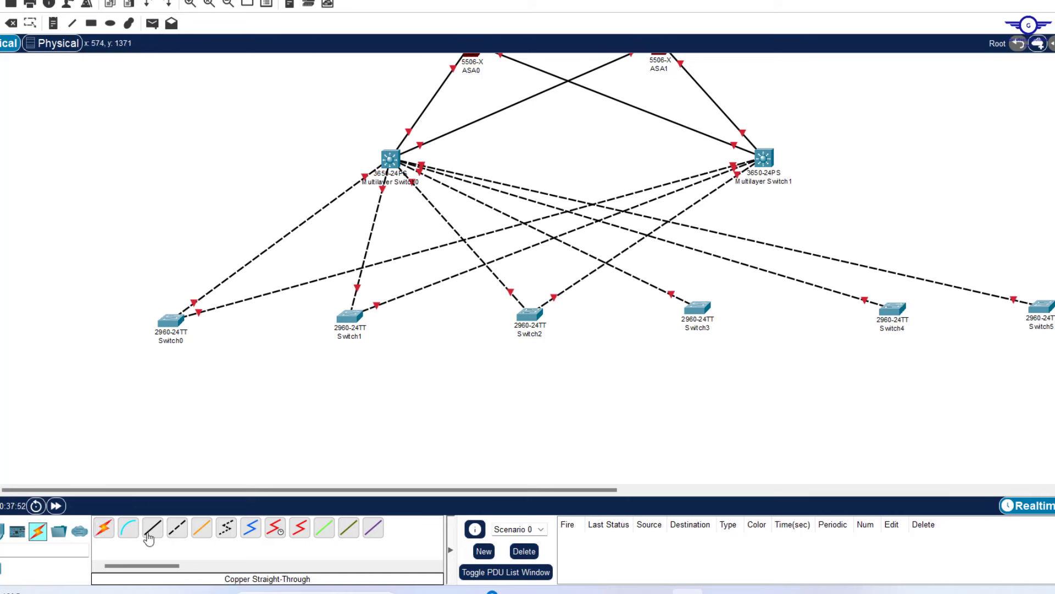
click(104, 528)
click(764, 158)
click(698, 307)
click(764, 158)
click(892, 309)
click(764, 157)
click(1041, 307)
Tidy the access switch row by moving Switch2 and Switch1 slightly lower and Switch4 slightly left
drag(530, 313, 527, 338)
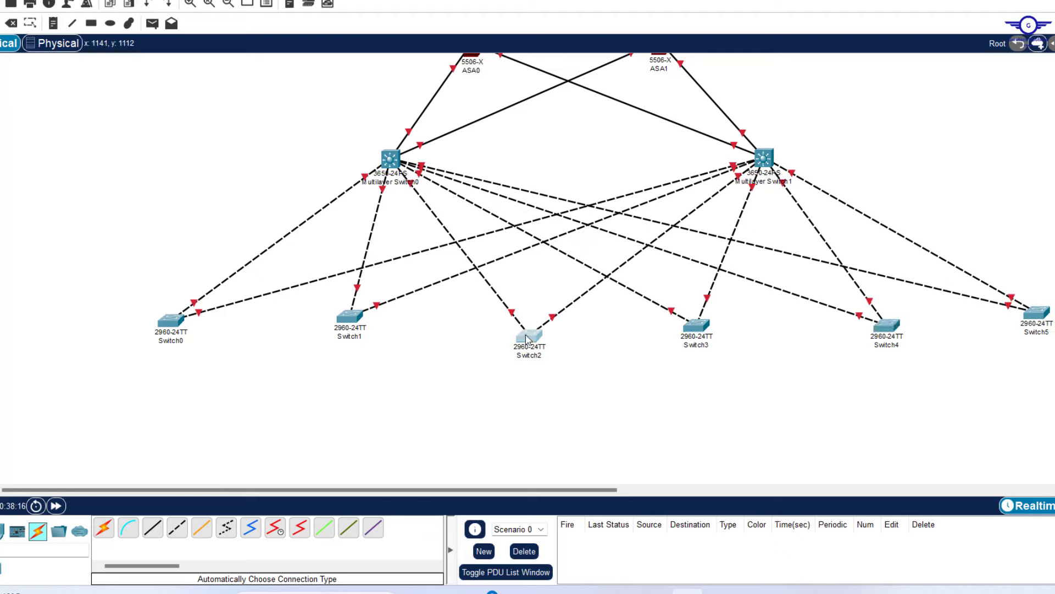
drag(886, 324, 878, 323)
drag(350, 316, 350, 325)
scroll(647, 255, up, 5)
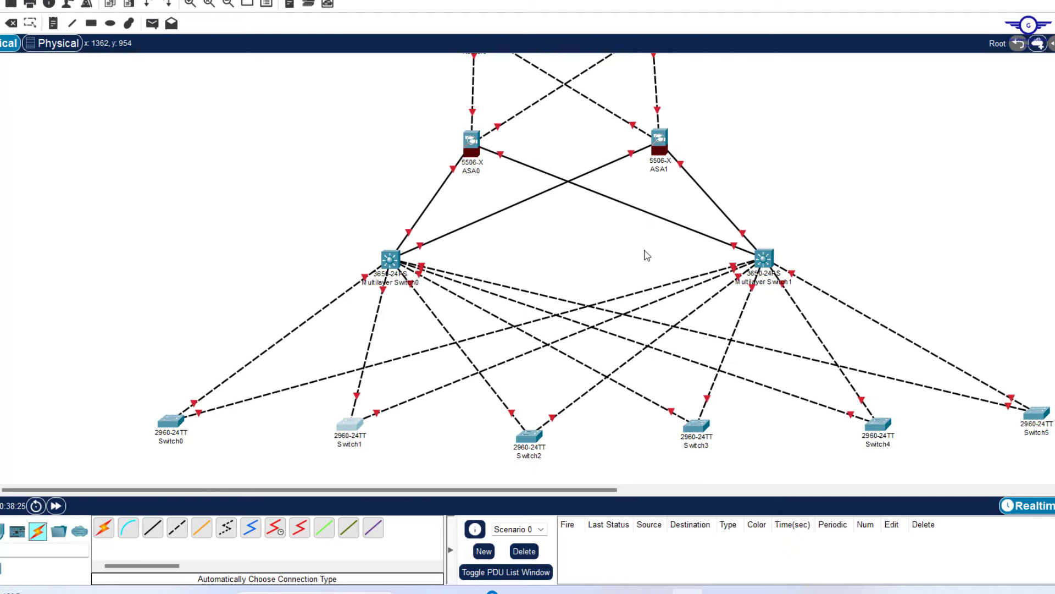
scroll(647, 255, up, 5)
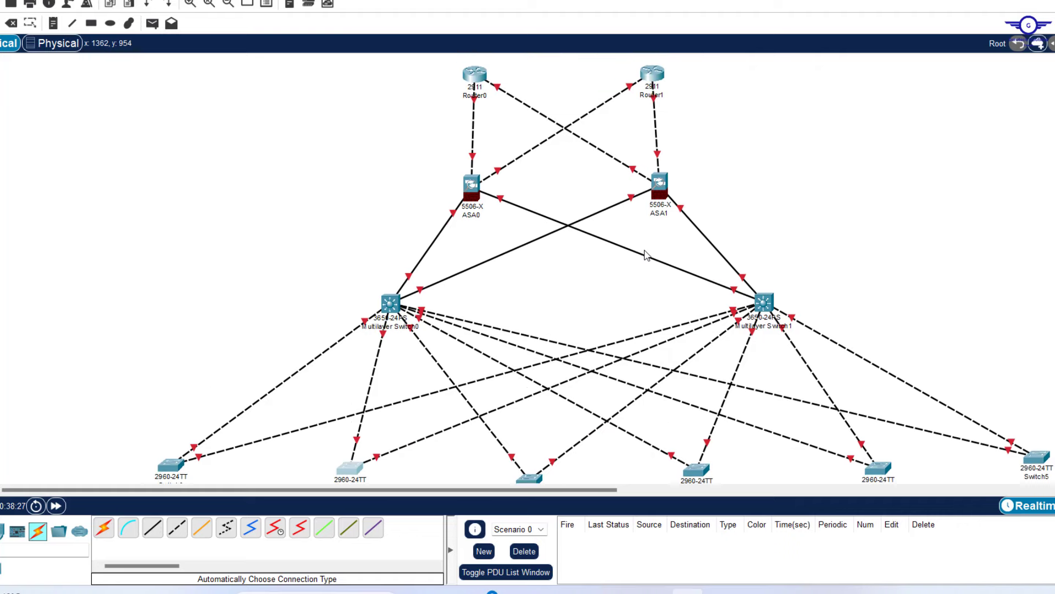
scroll(647, 255, down, 5)
scroll(647, 255, up, 3)
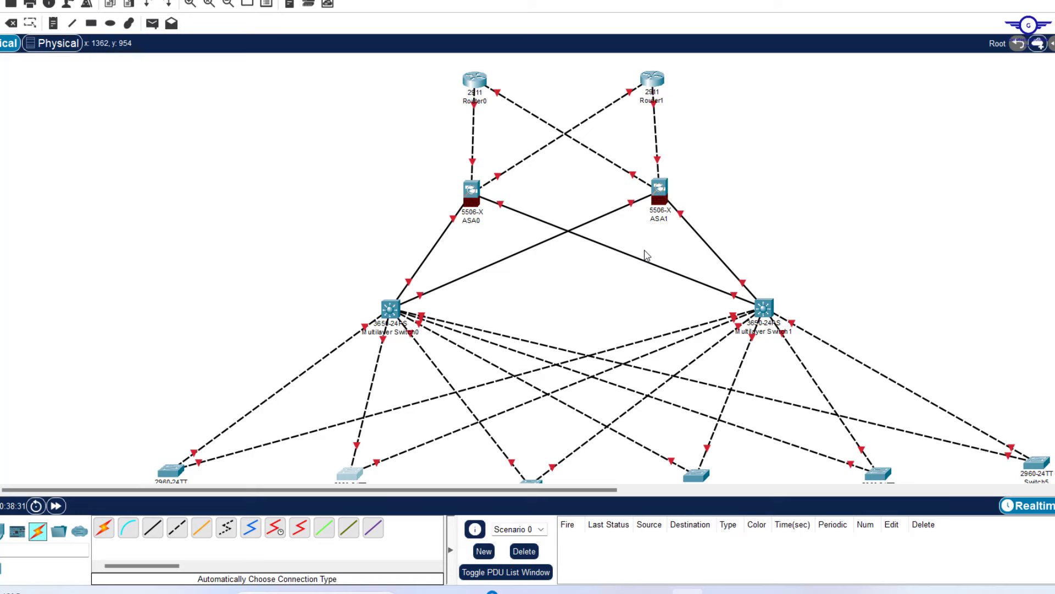
Connect Multilayer Switch0 to Multilayer Switch1 with three parallel links, using the automatic connection type
scroll(647, 254, down, 4)
scroll(647, 254, up, 1)
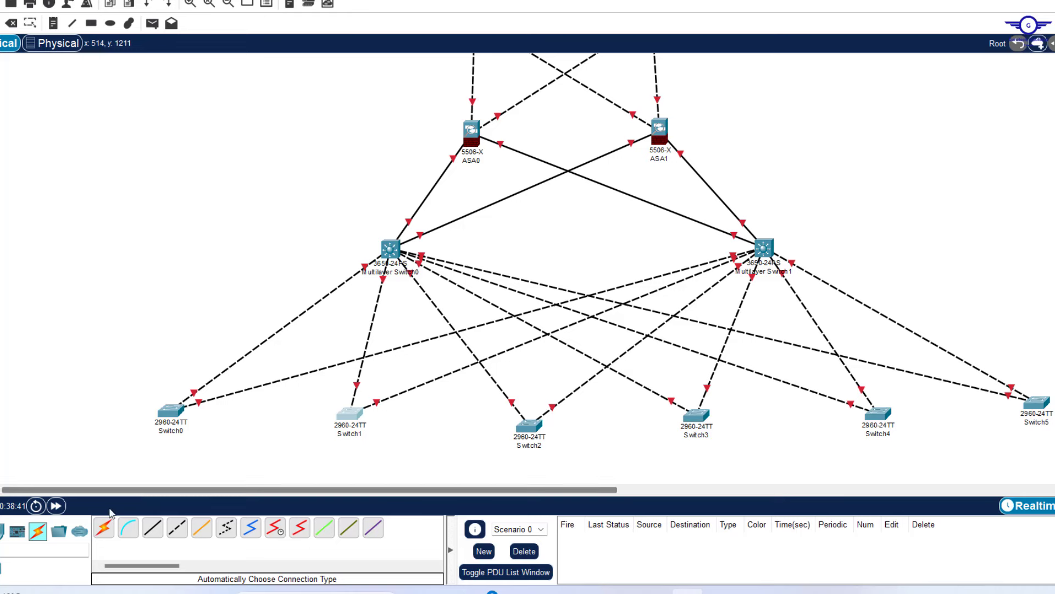
click(103, 528)
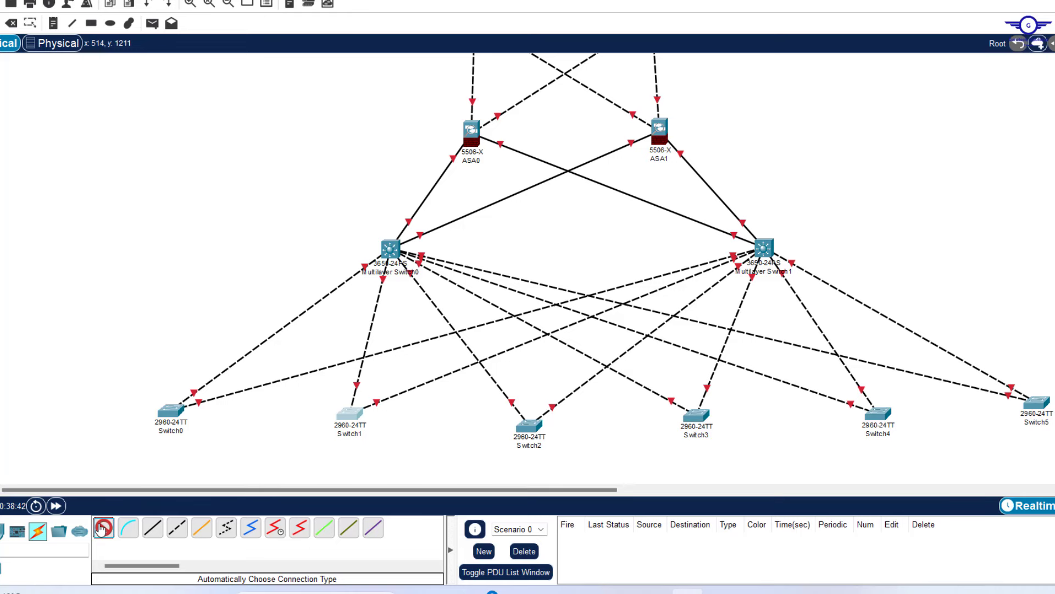
click(391, 249)
click(762, 246)
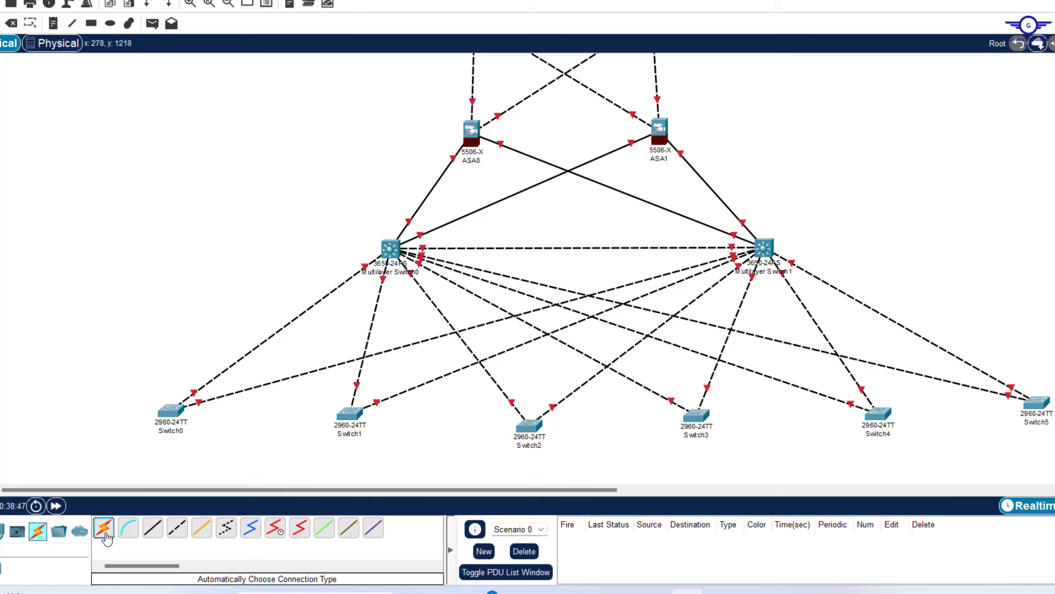
click(103, 527)
click(390, 249)
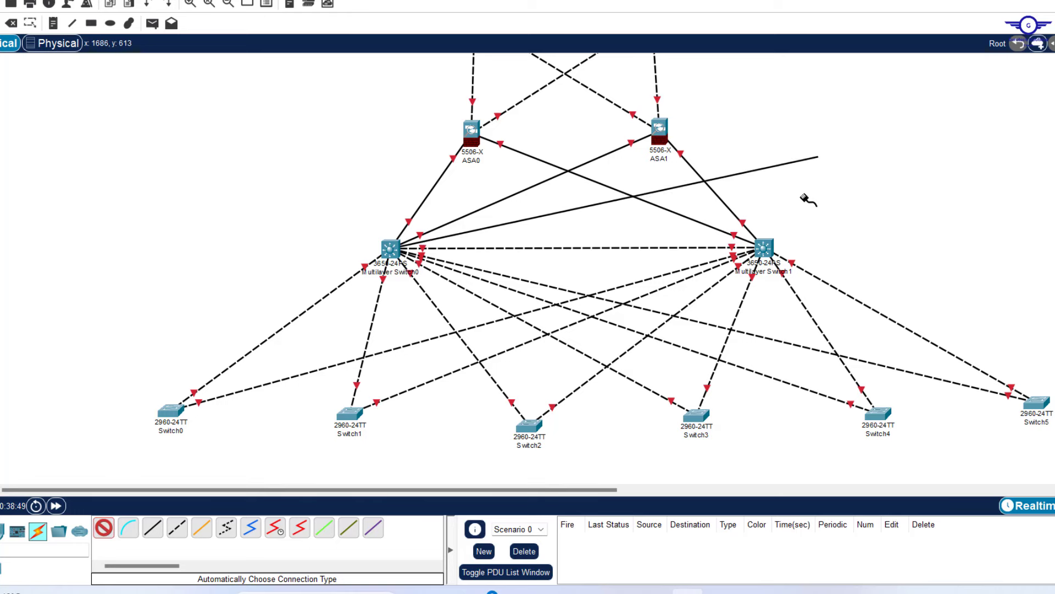
click(764, 247)
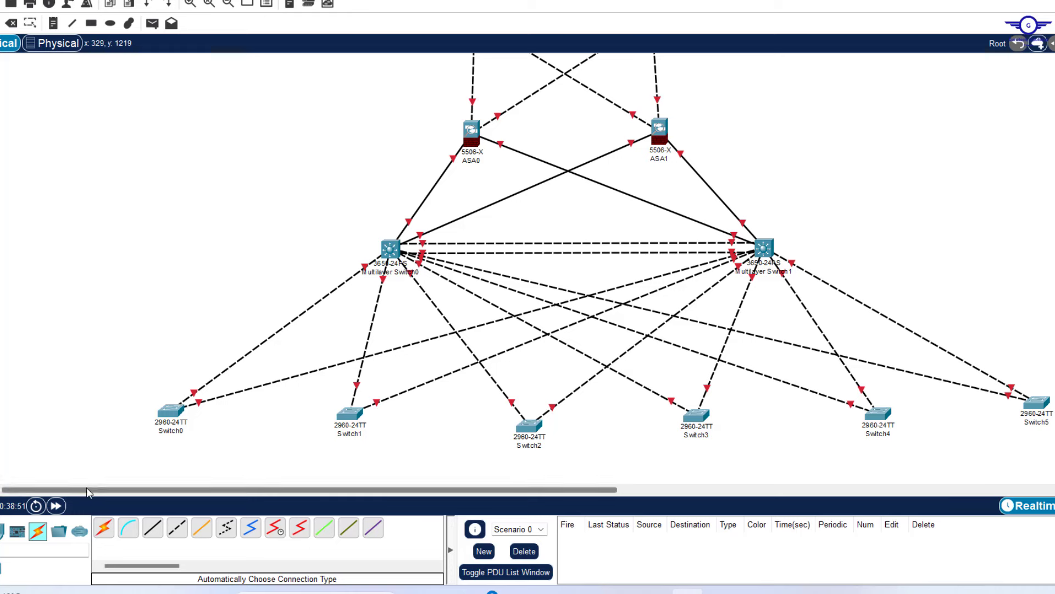
click(103, 527)
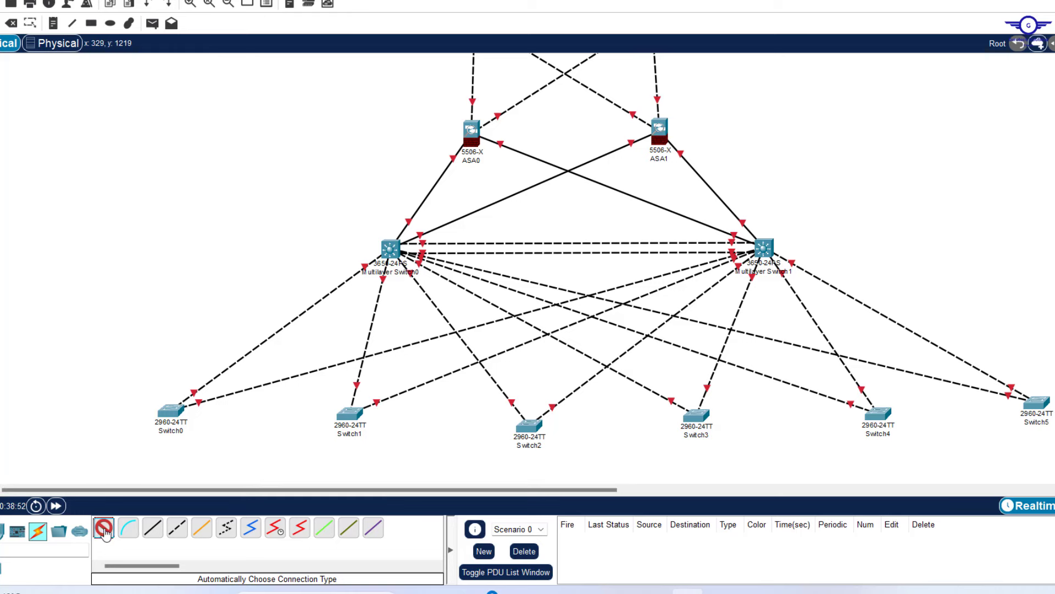
click(386, 248)
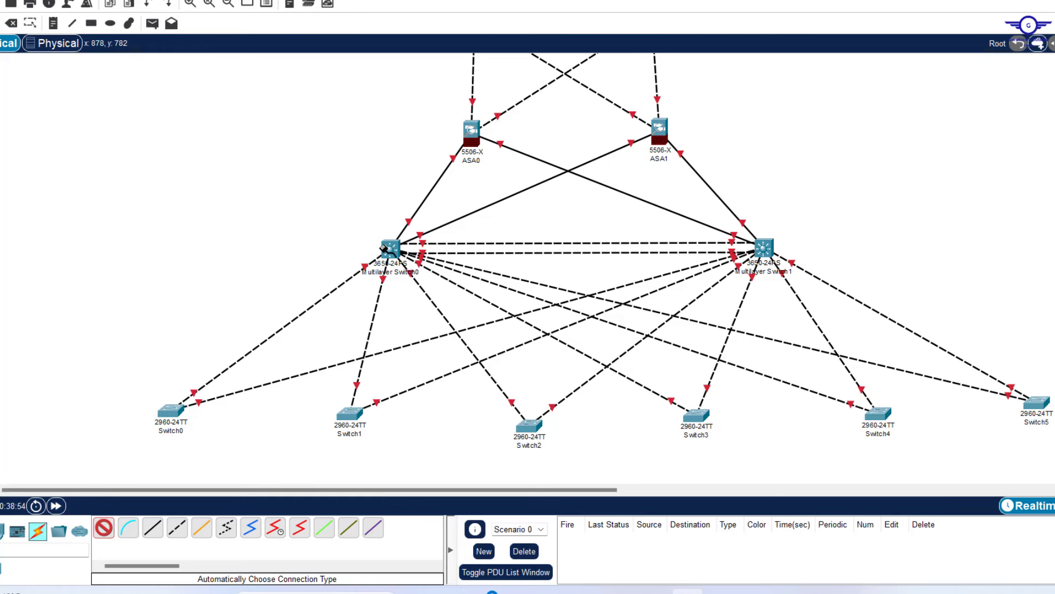
click(764, 248)
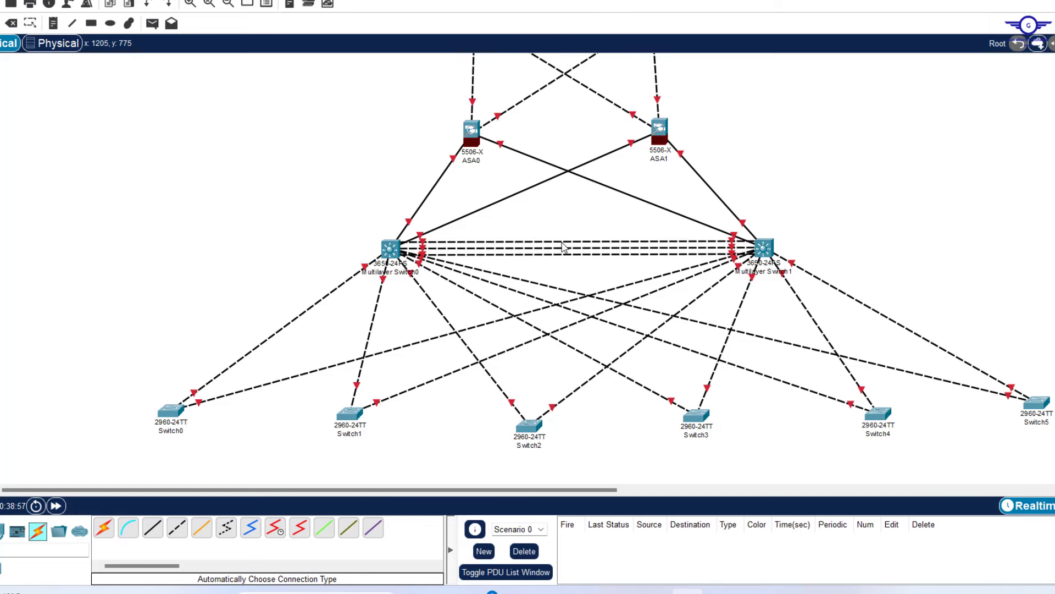
drag(556, 228, 586, 272)
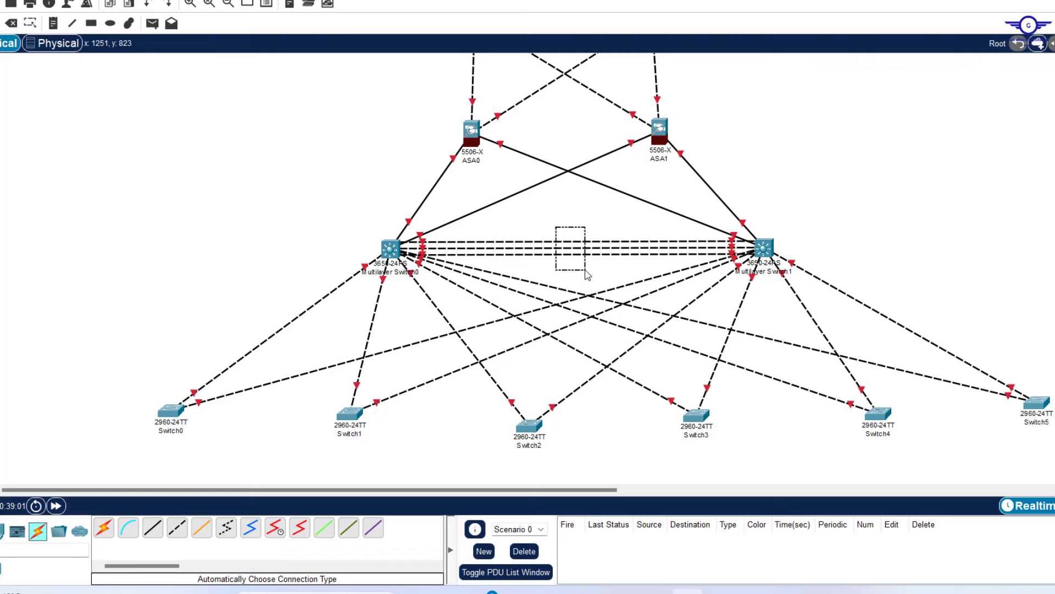
drag(586, 272, 586, 272)
Review the topology from the routers down to the access switches and compare it with the reference enterprise network diagram
scroll(882, 164, up, 5)
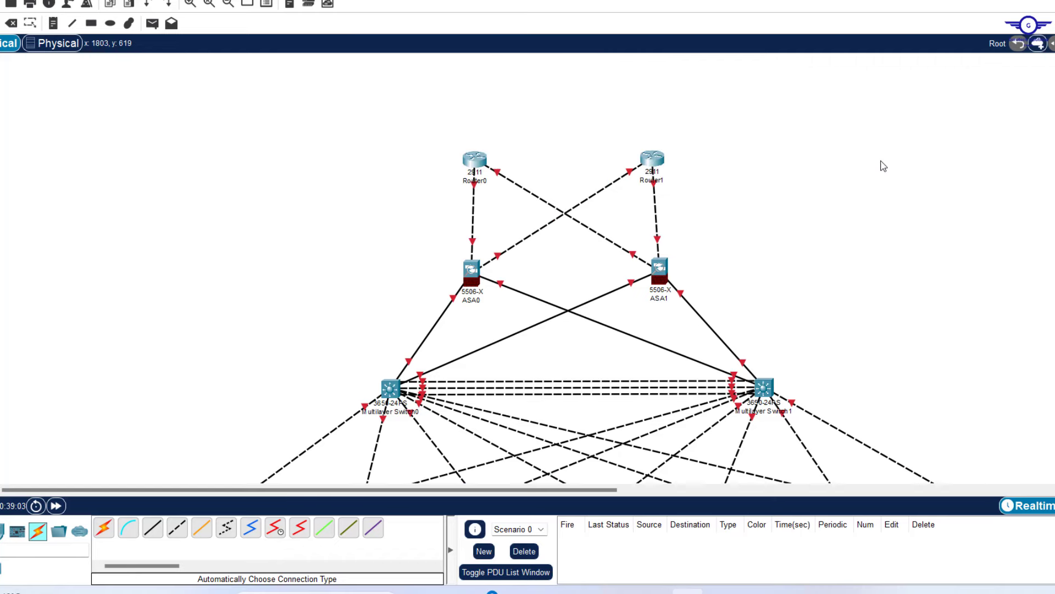
scroll(884, 166, down, 5)
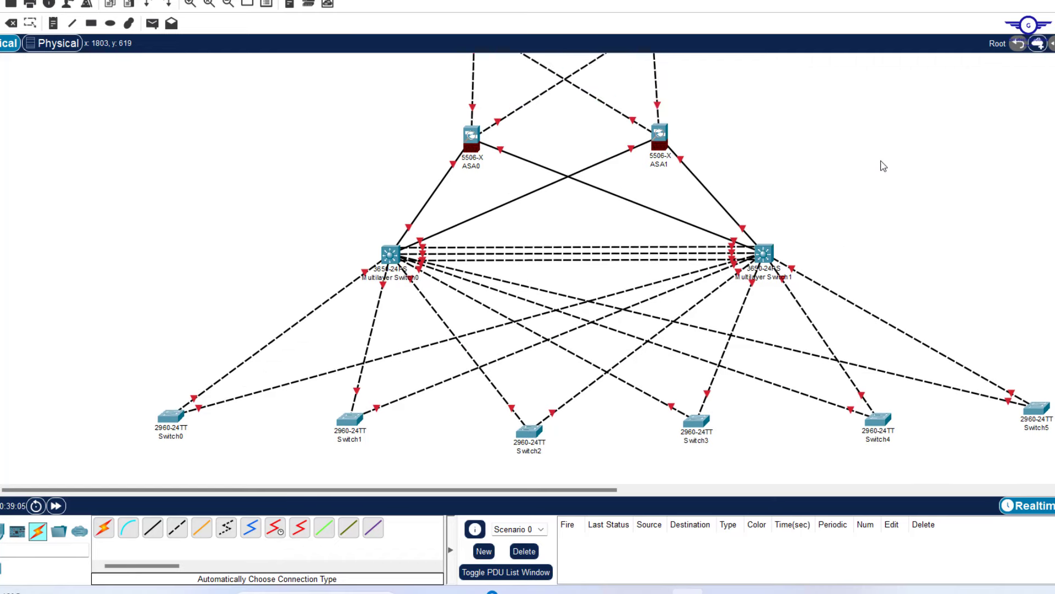
scroll(883, 166, up, 3)
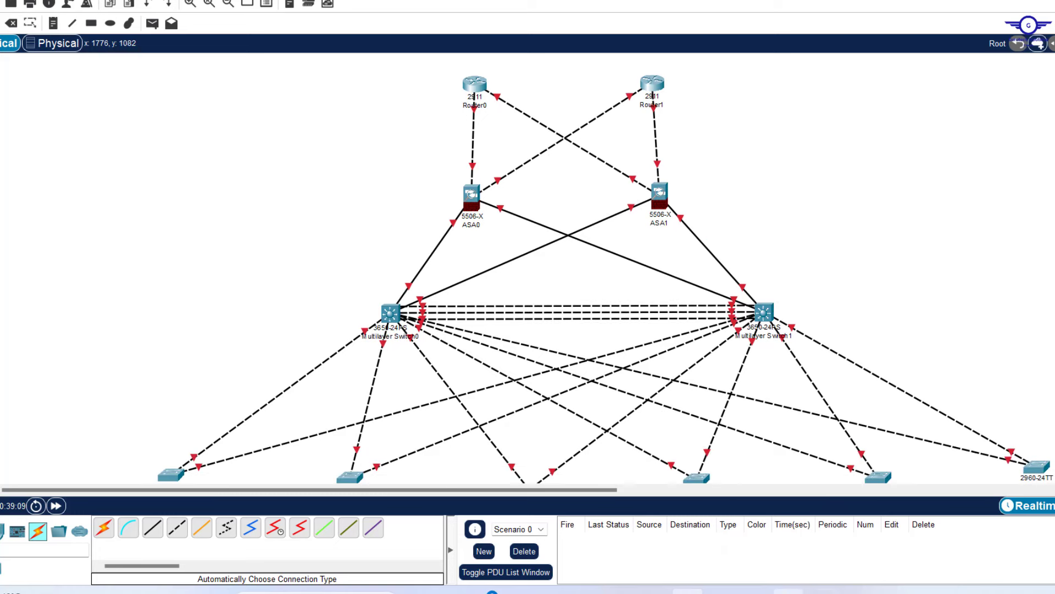
key(alt+Tab)
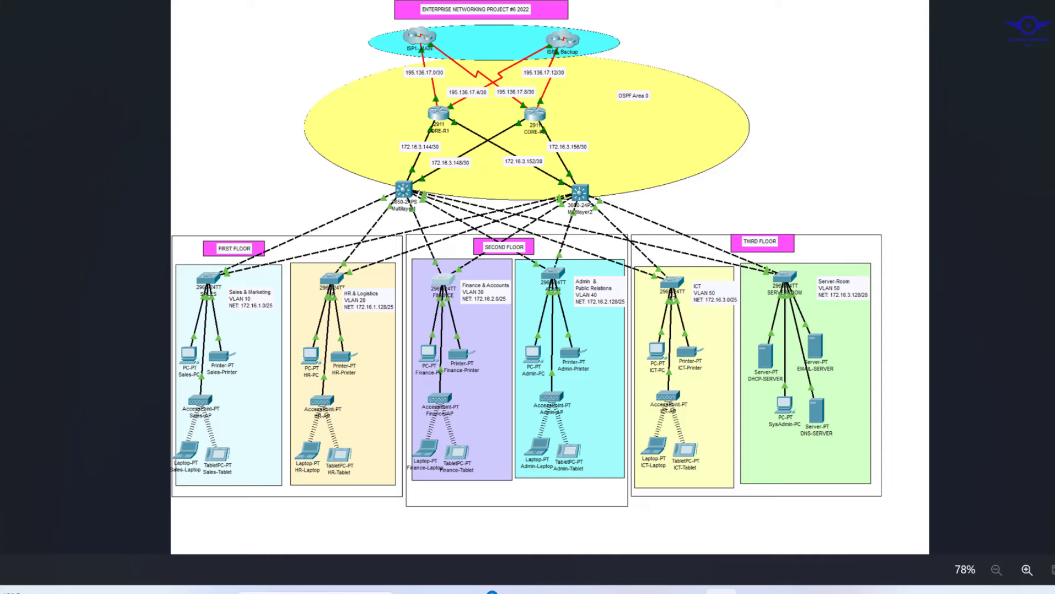
key(alt+Tab)
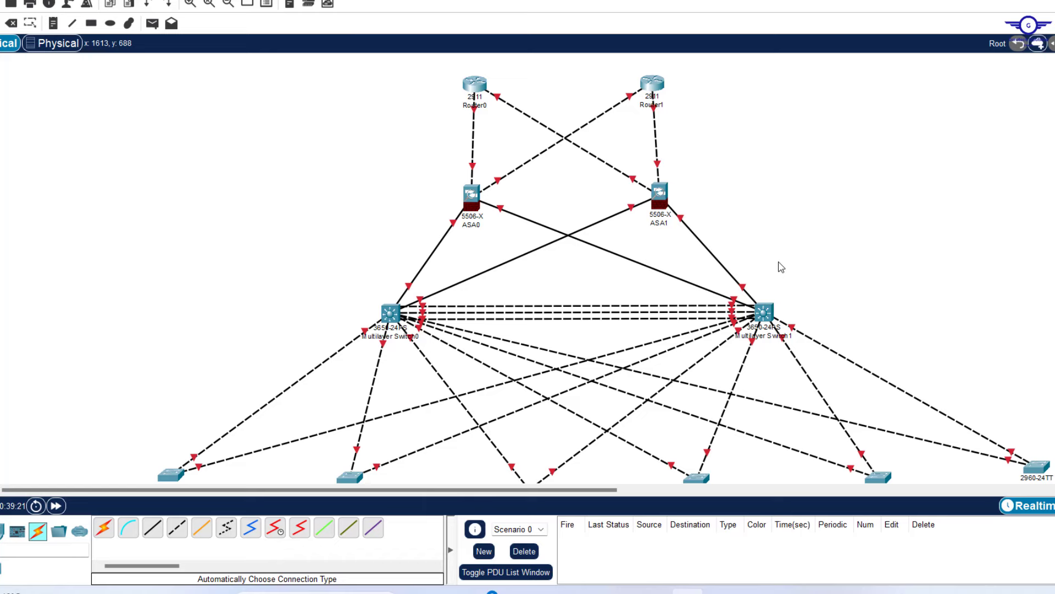
scroll(781, 267, down, 2)
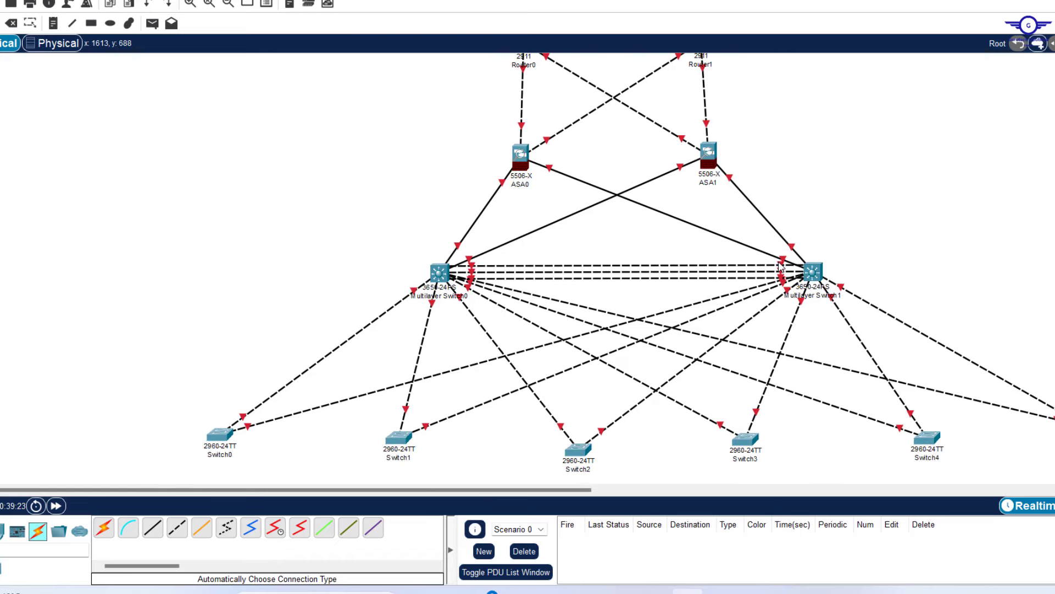
scroll(781, 267, down, 2)
scroll(780, 267, up, 3)
scroll(781, 267, down, 3)
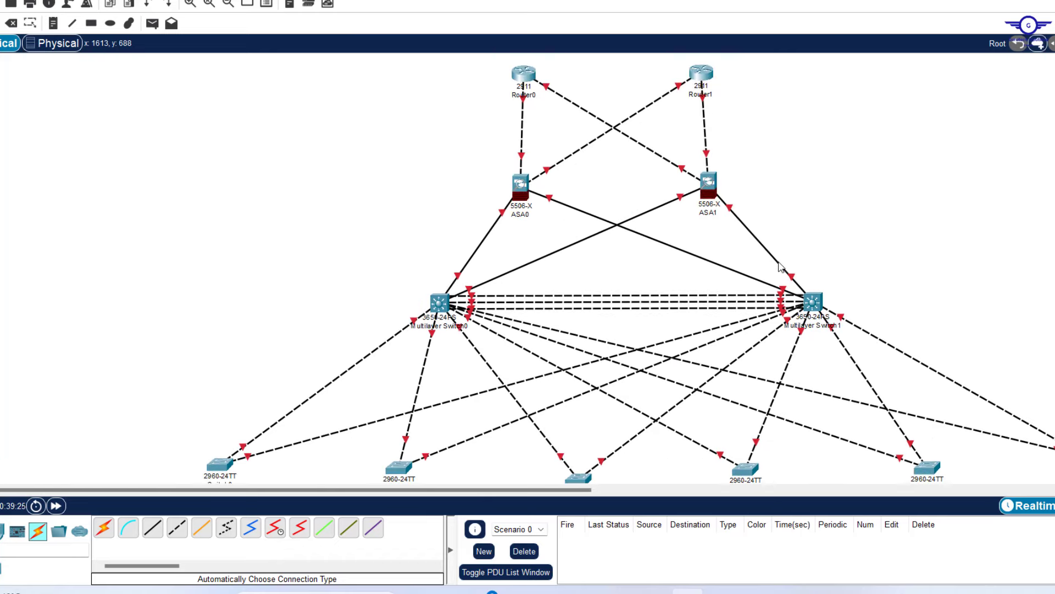
scroll(781, 267, up, 5)
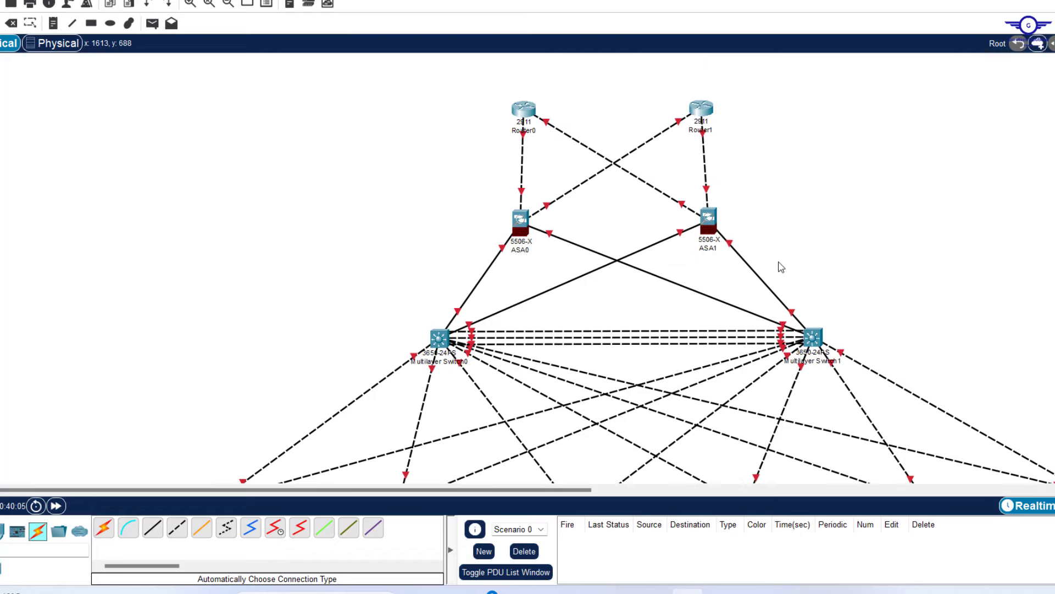
scroll(781, 267, down, 4)
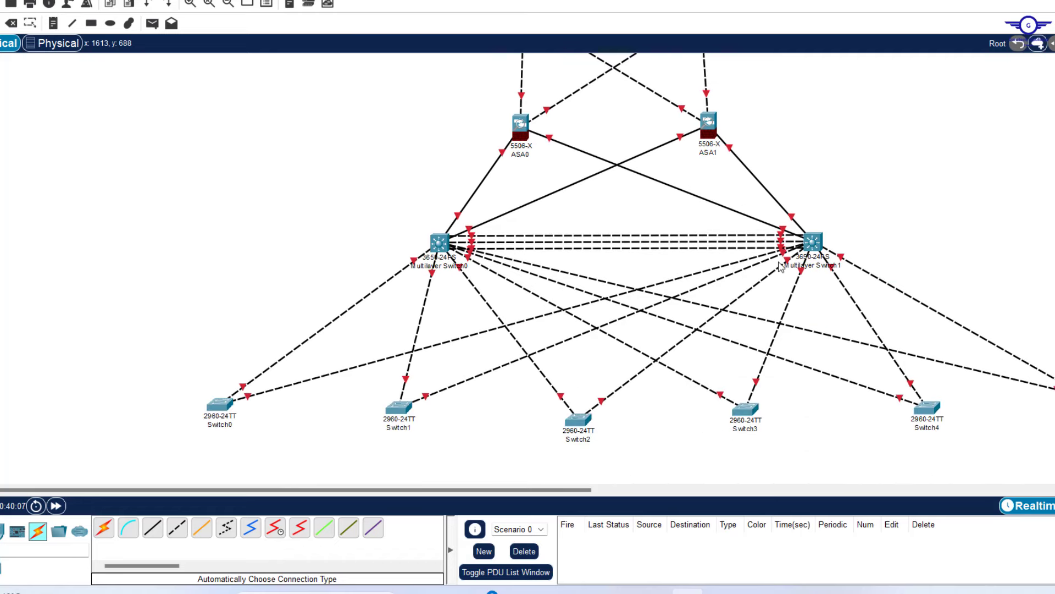
scroll(780, 267, up, 4)
scroll(781, 267, down, 3)
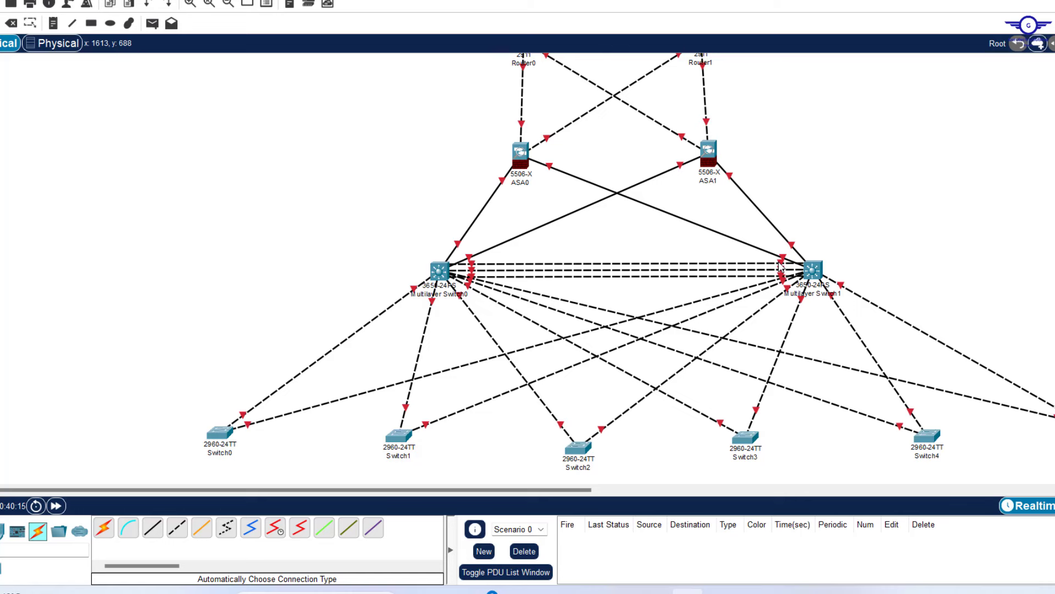
Place a PC and a printer side by side below Switch0, aligning the printer with the PC
scroll(780, 266, down, 5)
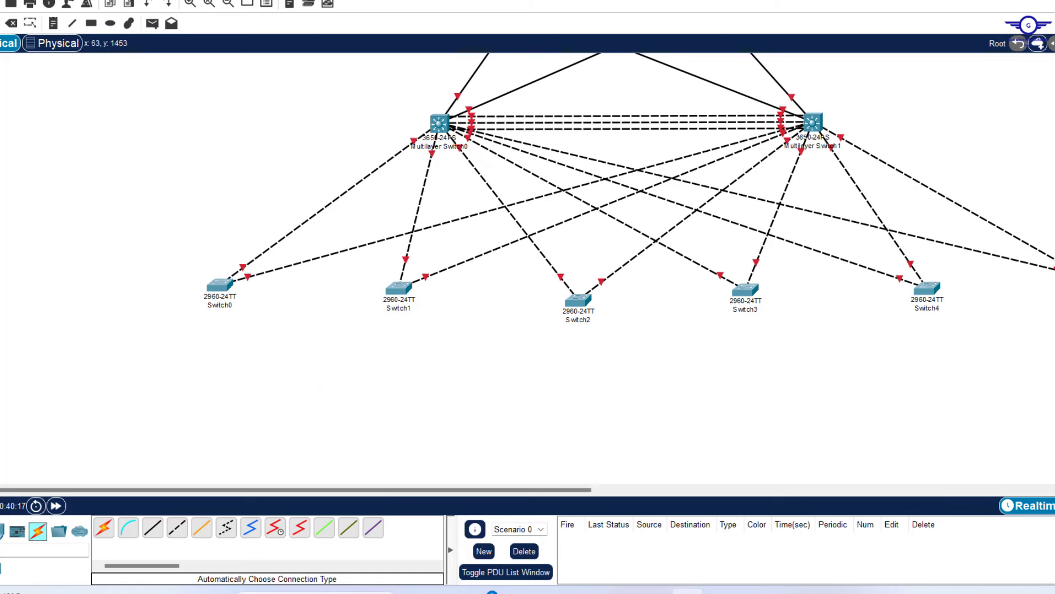
click(3, 531)
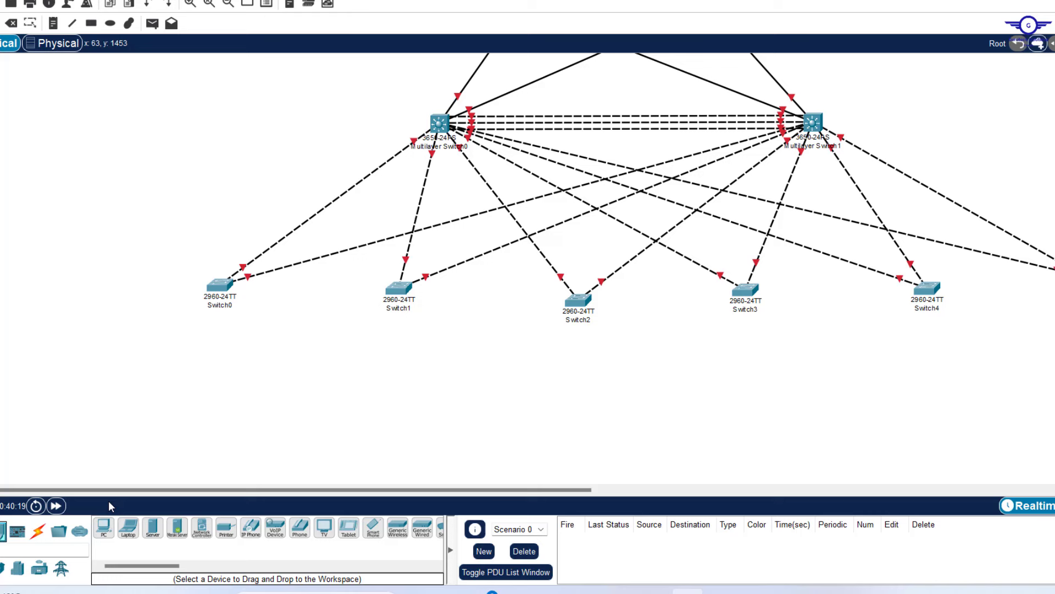
click(100, 531)
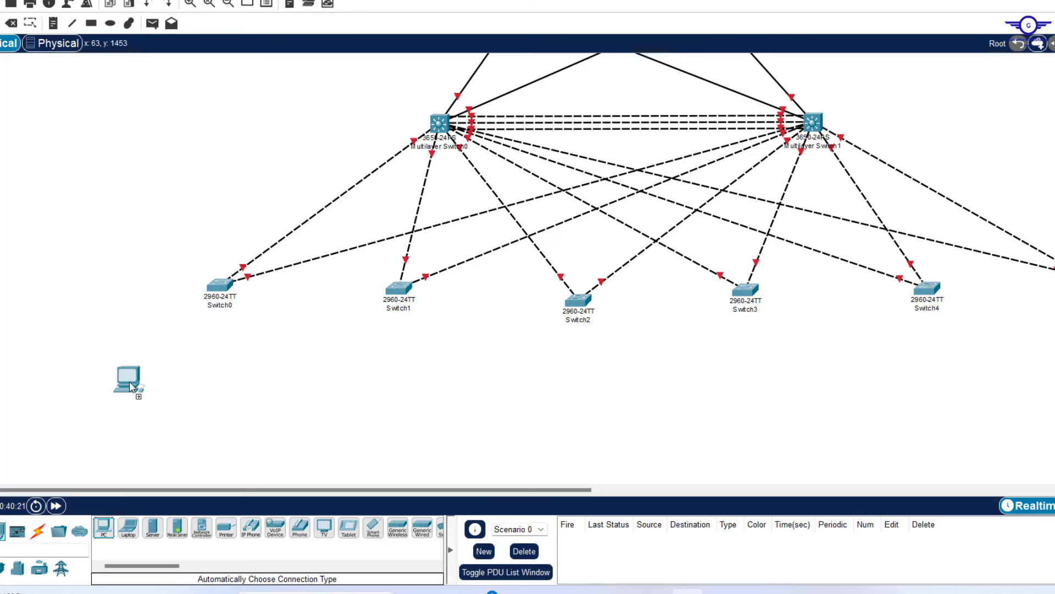
click(126, 381)
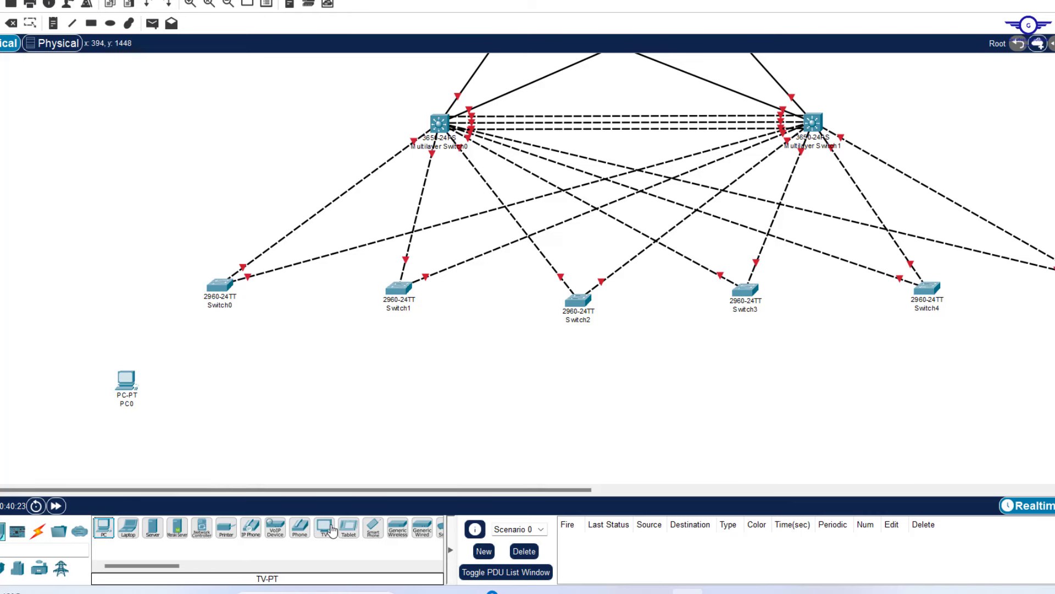
click(225, 530)
click(209, 398)
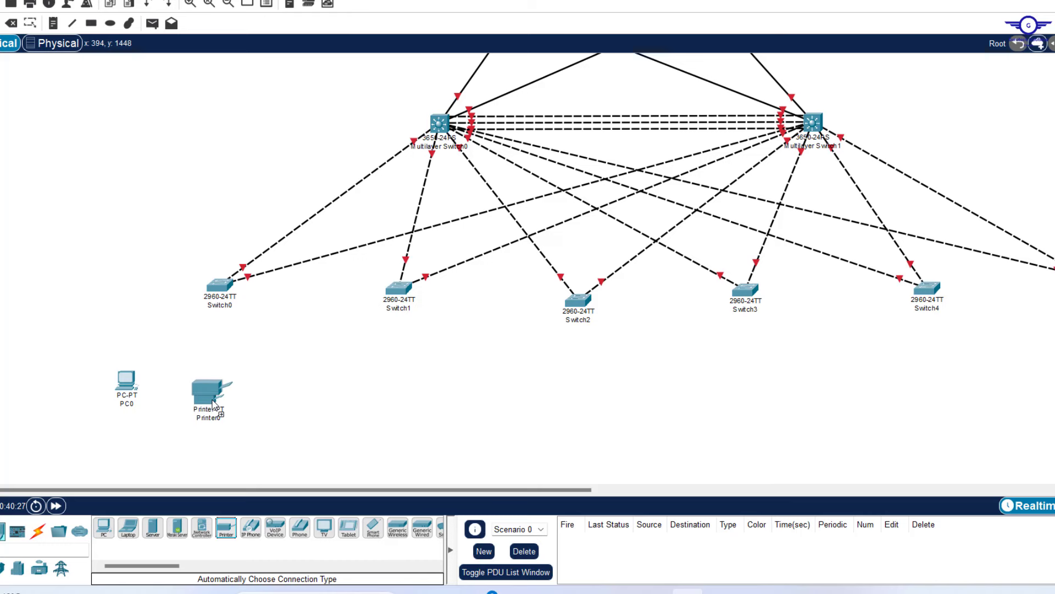
drag(210, 401, 212, 389)
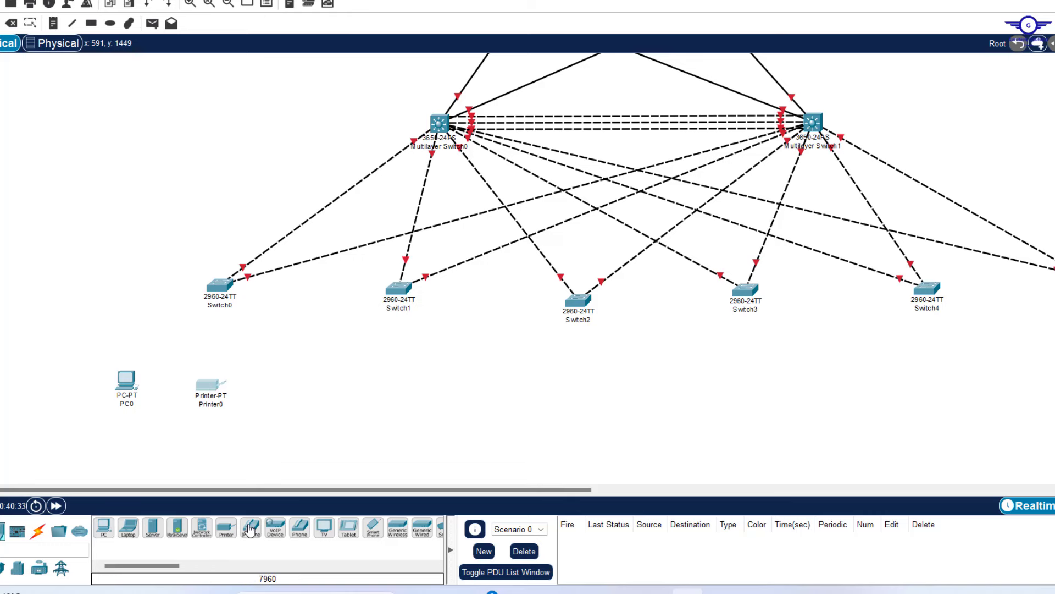
Add two 7960 IP phones below the PC and printer, and shift the PC and printer slightly up to make room
drag(251, 531, 139, 430)
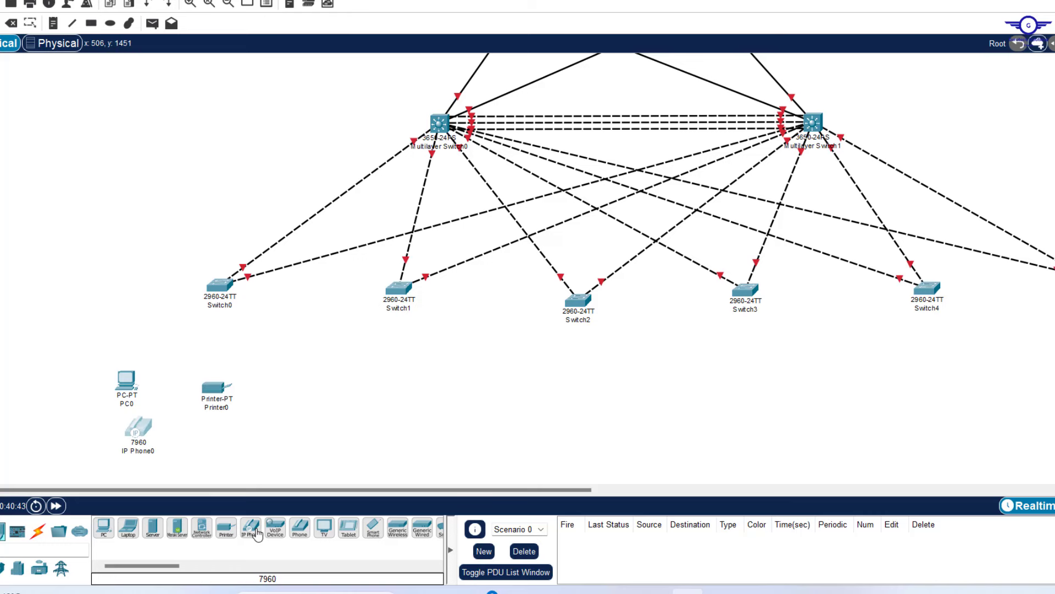
drag(250, 533, 189, 433)
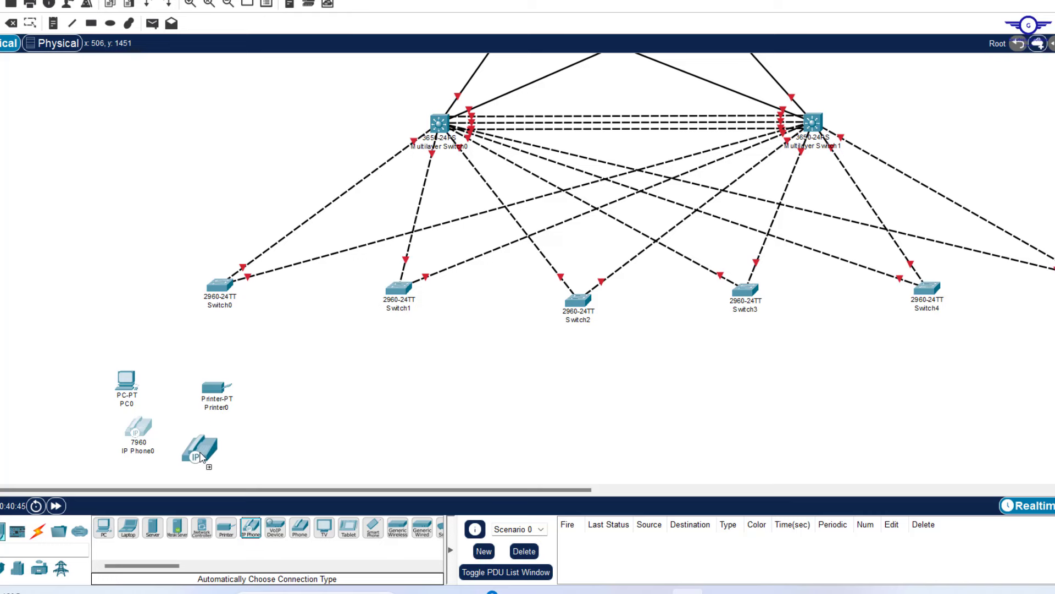
drag(214, 390, 206, 380)
drag(132, 385, 140, 374)
Place a laptop, a tablet and a smartphone in a triangle below the two IP phones
scroll(298, 404, down, 3)
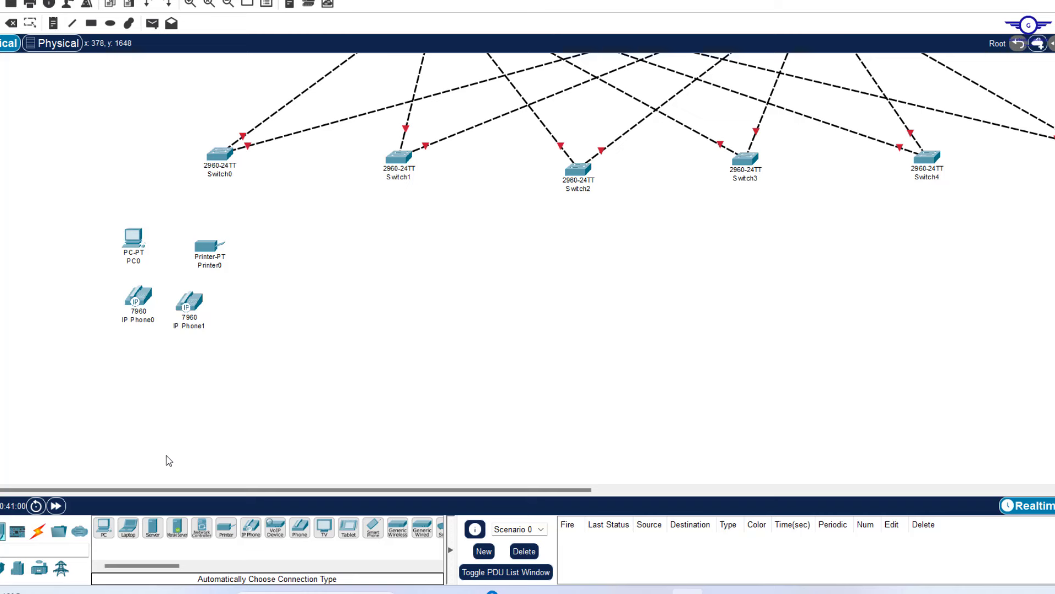
scroll(277, 371, down, 3)
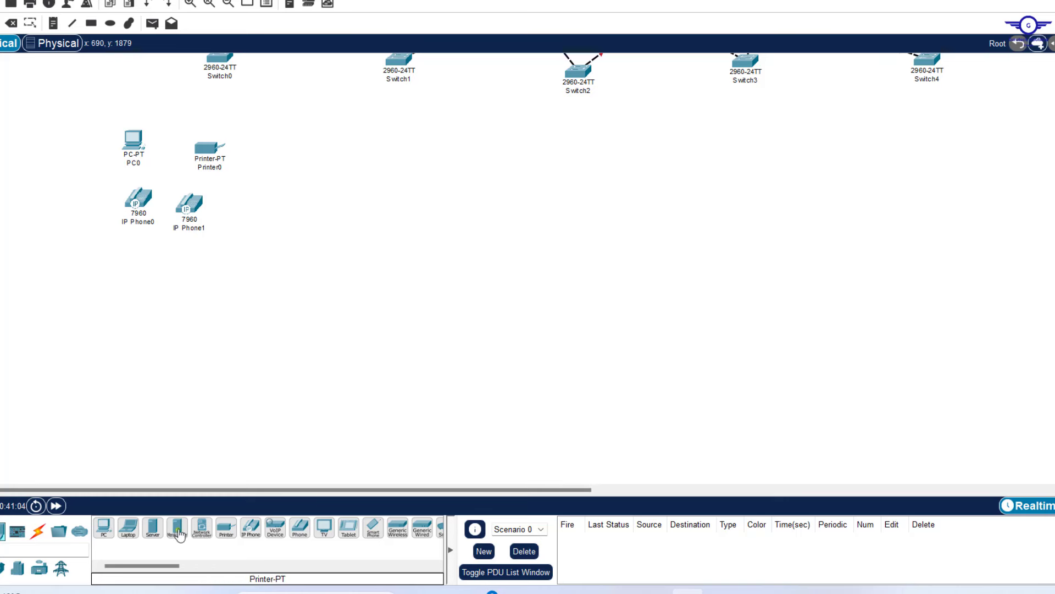
click(129, 529)
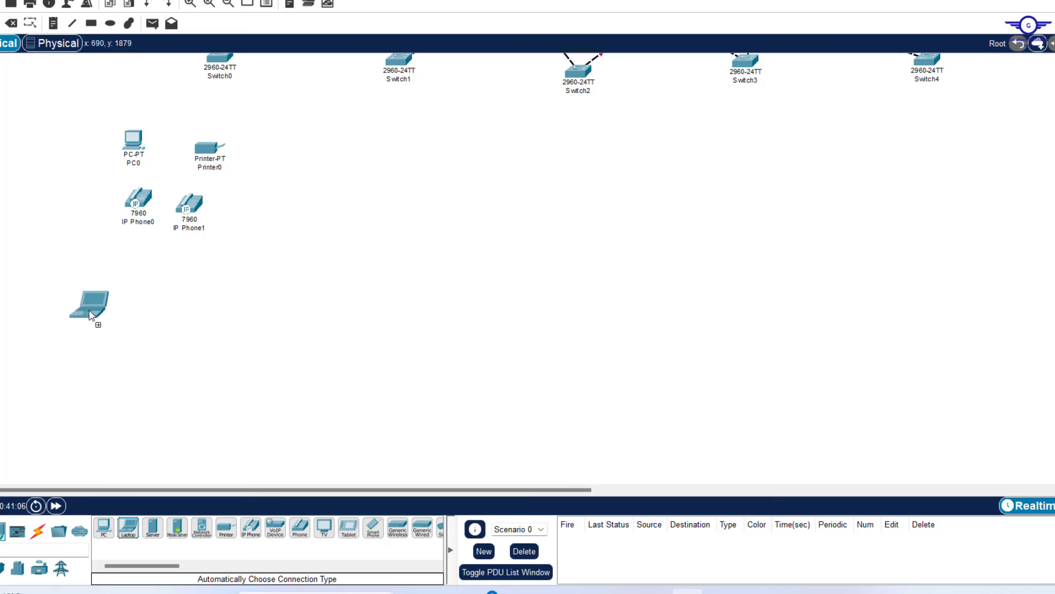
click(88, 310)
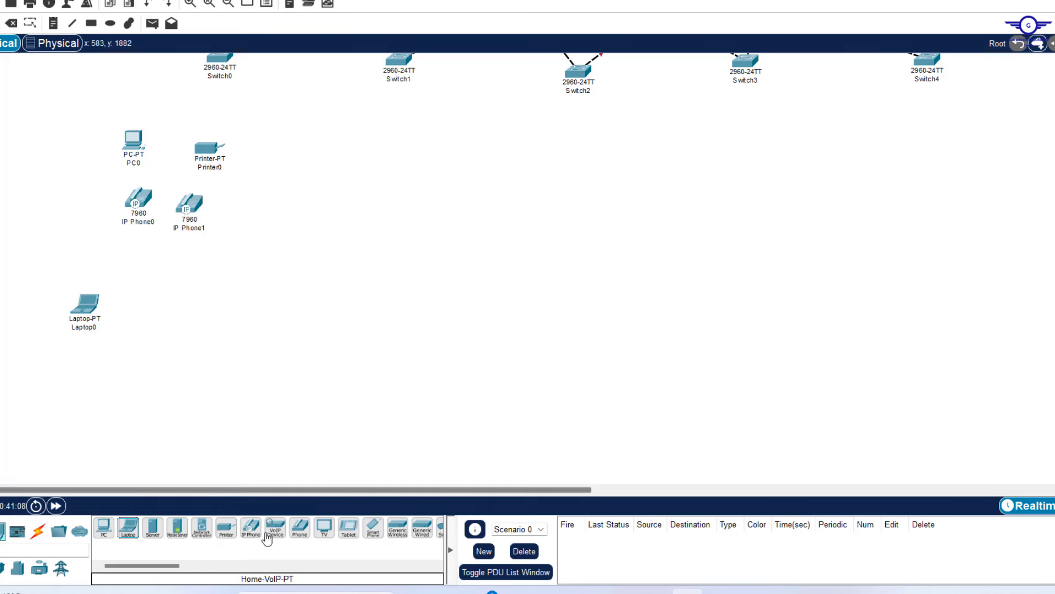
click(355, 536)
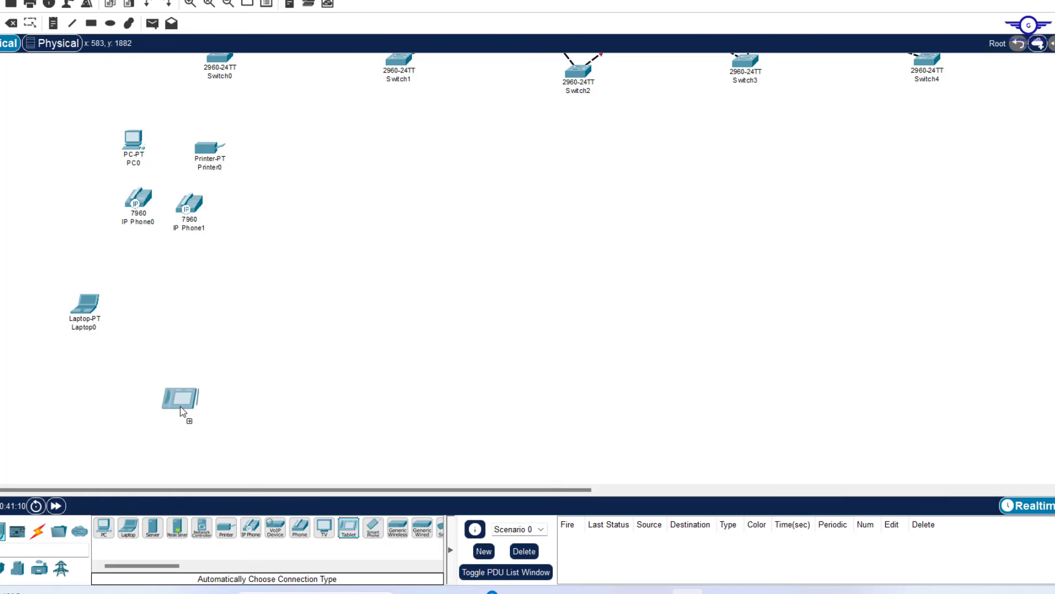
click(149, 381)
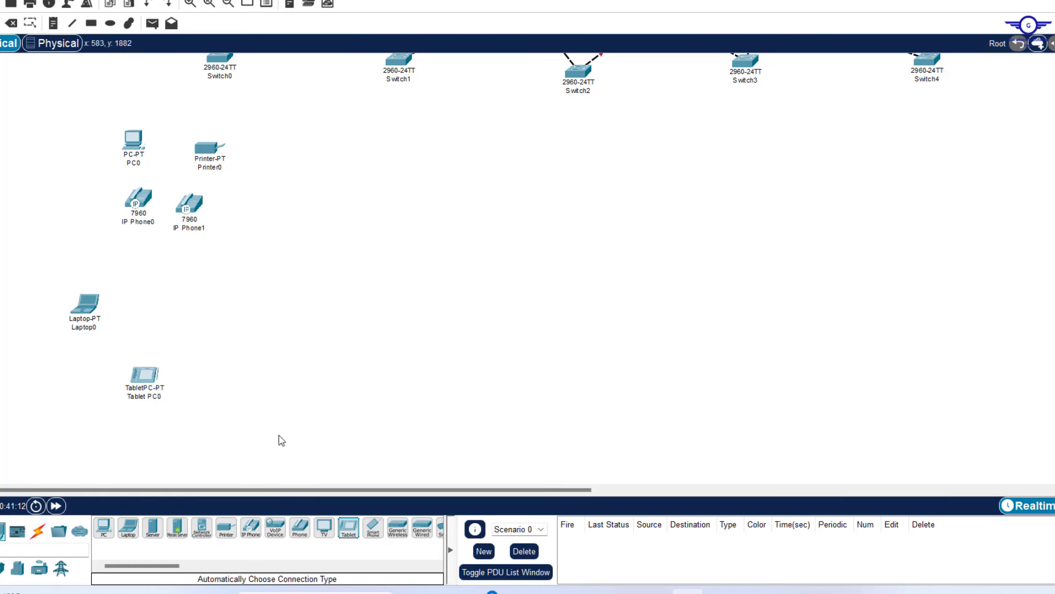
click(373, 528)
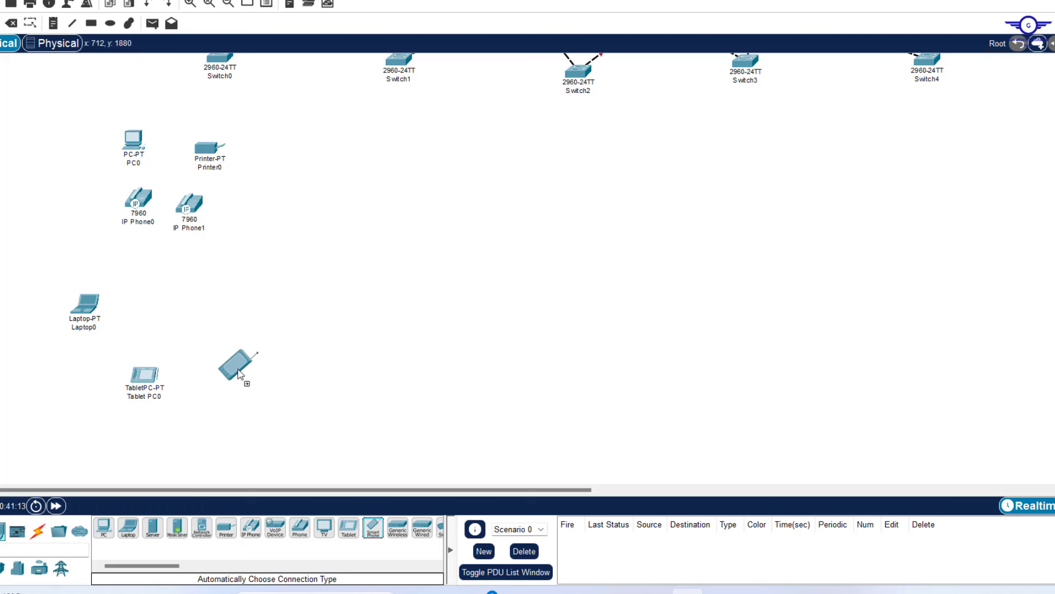
click(203, 333)
drag(197, 338, 195, 319)
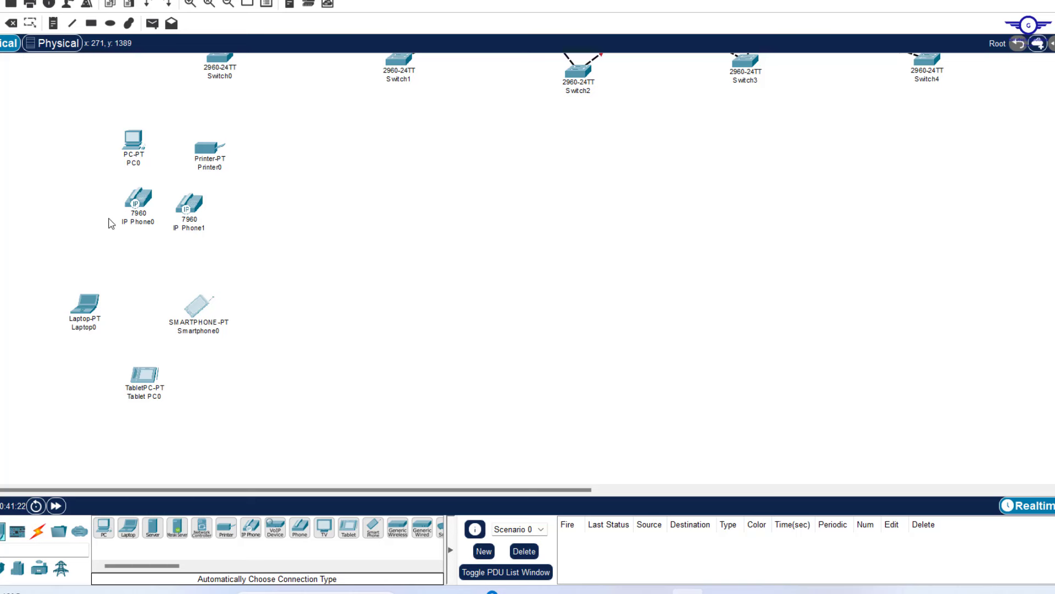
Place a LAP-PT lightweight access point between the two IP phones and the laptop and smartphone
click(16, 531)
click(38, 568)
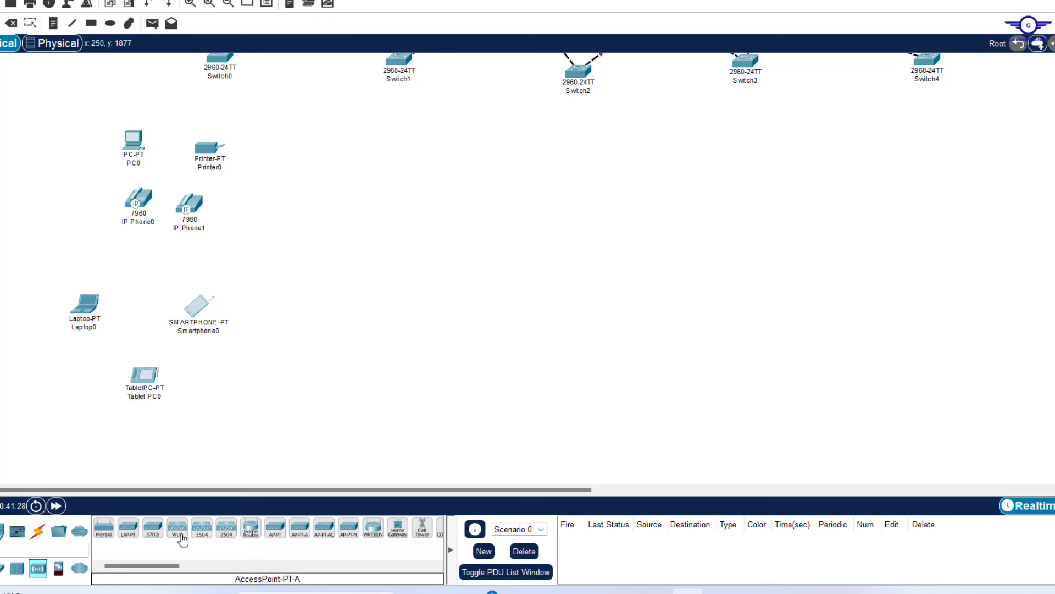
click(128, 530)
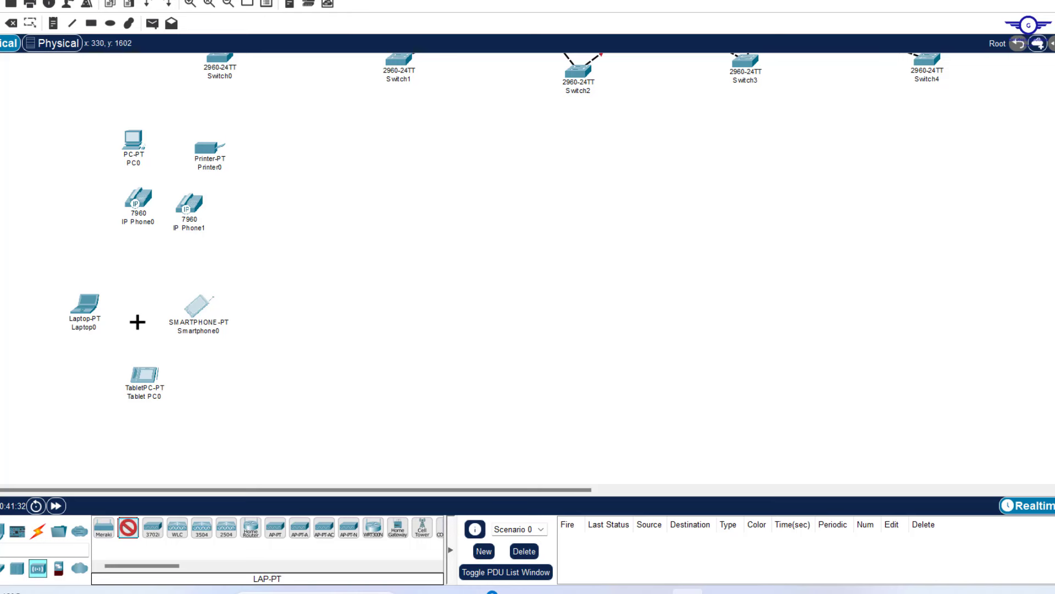
click(135, 287)
drag(137, 291, 148, 268)
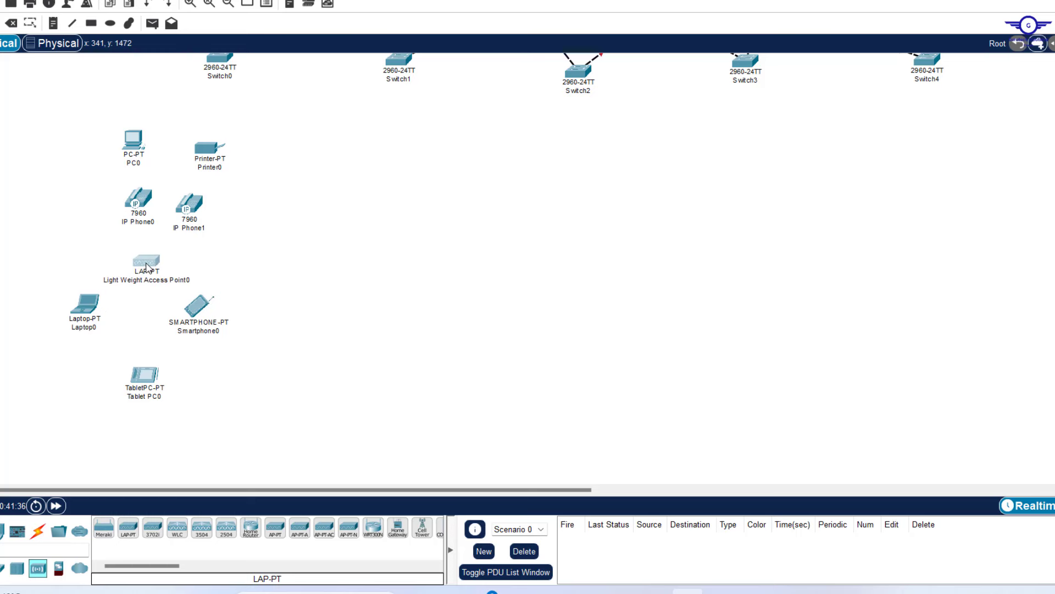
Spread the tablet, laptop, smartphone, IP phones, PC and printer evenly around the access point
drag(146, 380, 138, 362)
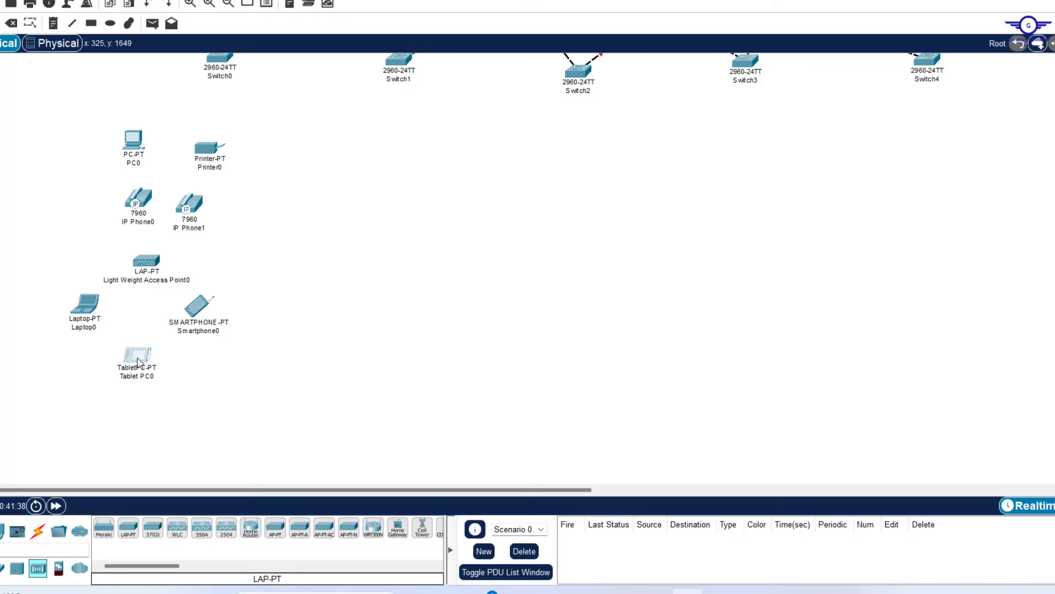
drag(85, 305, 92, 309)
drag(198, 304, 206, 320)
drag(193, 207, 216, 208)
drag(216, 149, 238, 146)
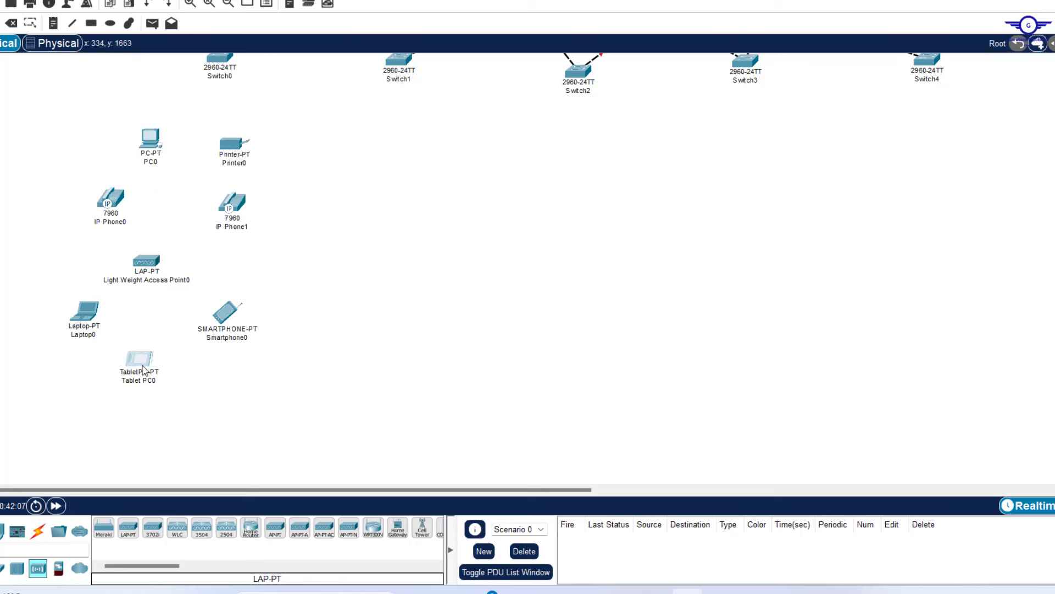
Fit the IP_PHONE_POWER_ADAPTER module into the power port of both 7960 IP phones
scroll(308, 237, up, 2)
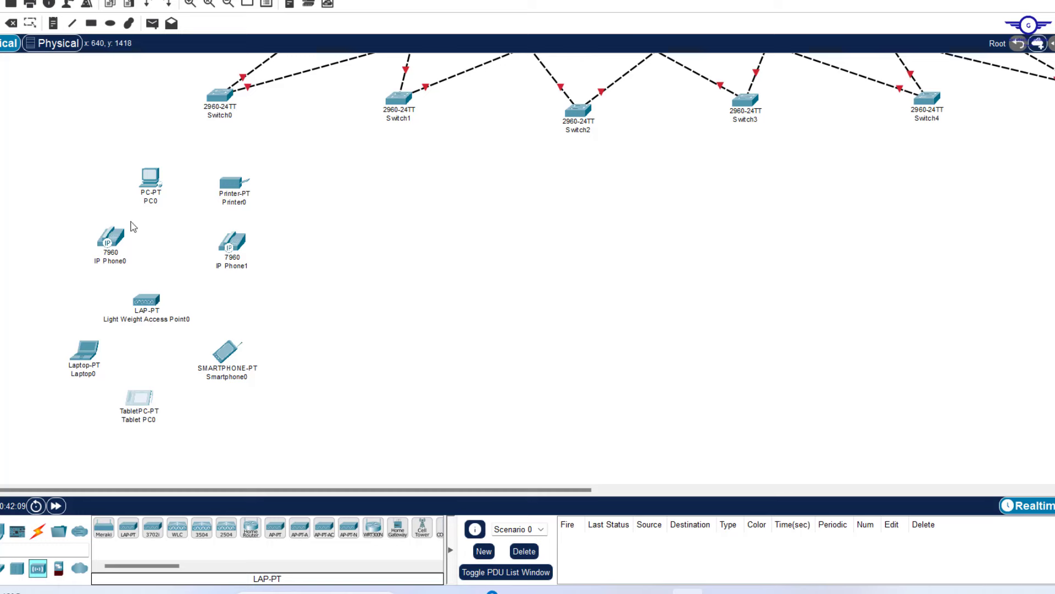
click(119, 241)
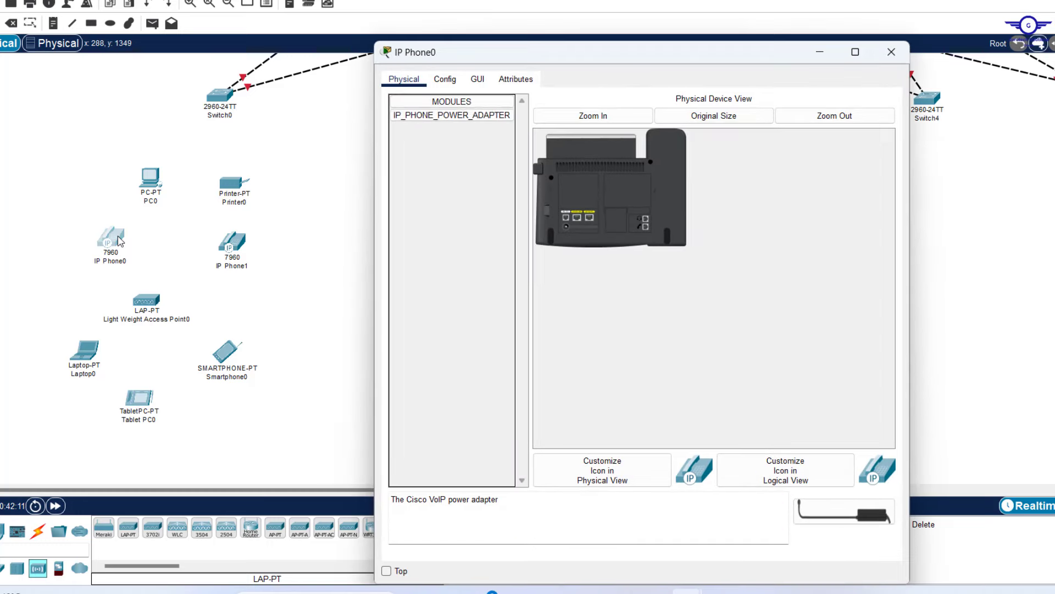
drag(464, 116, 568, 234)
drag(568, 234, 568, 232)
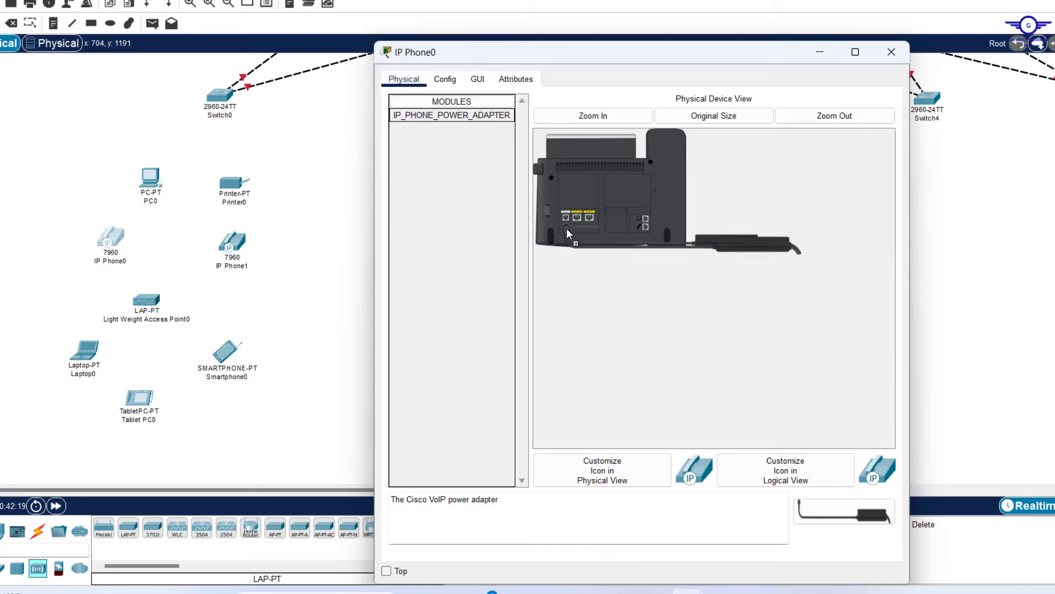
click(891, 52)
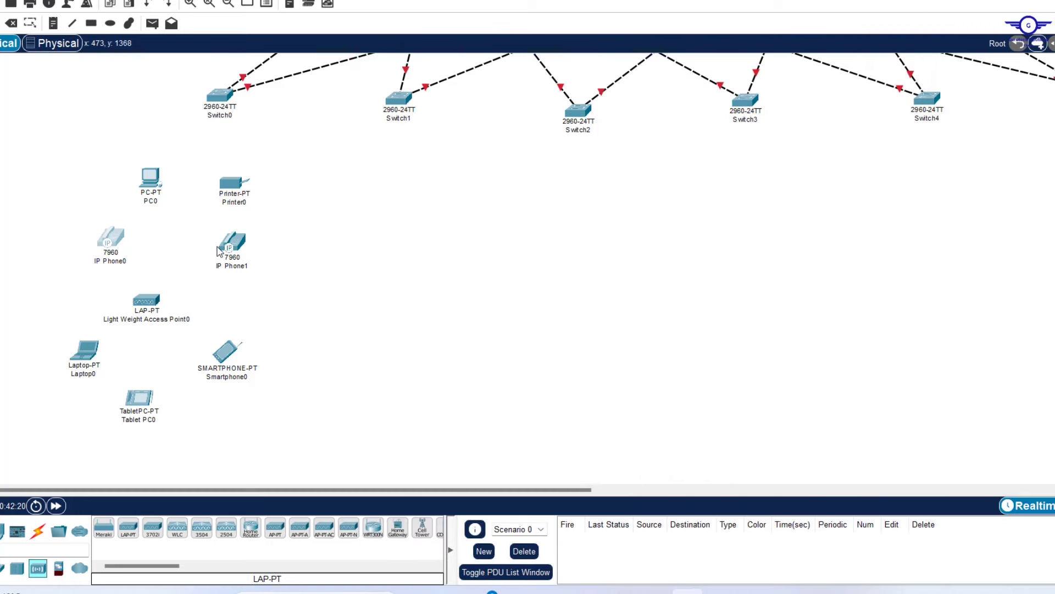
click(232, 241)
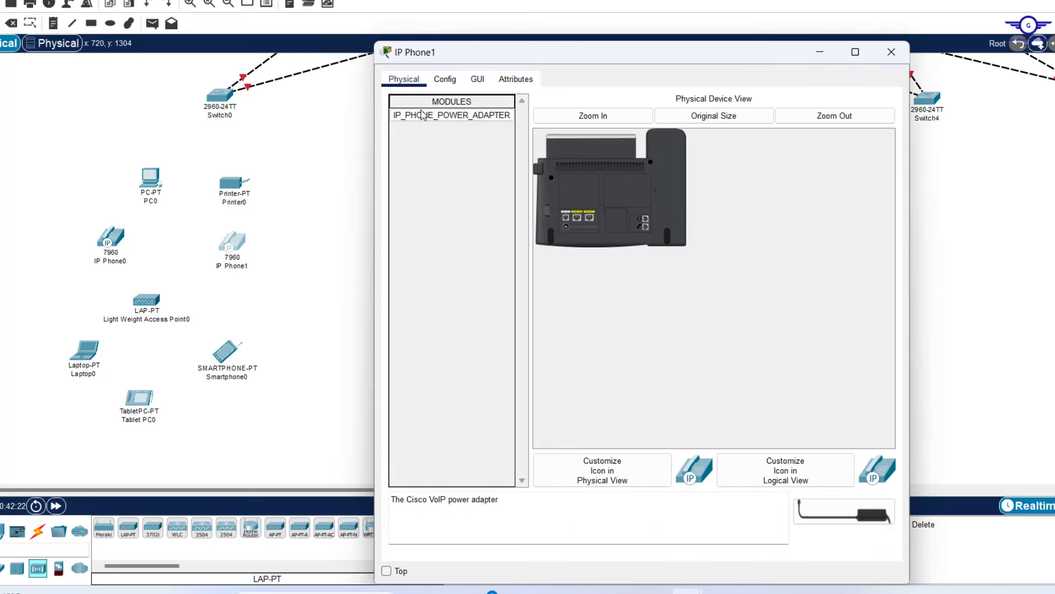
drag(424, 115, 569, 236)
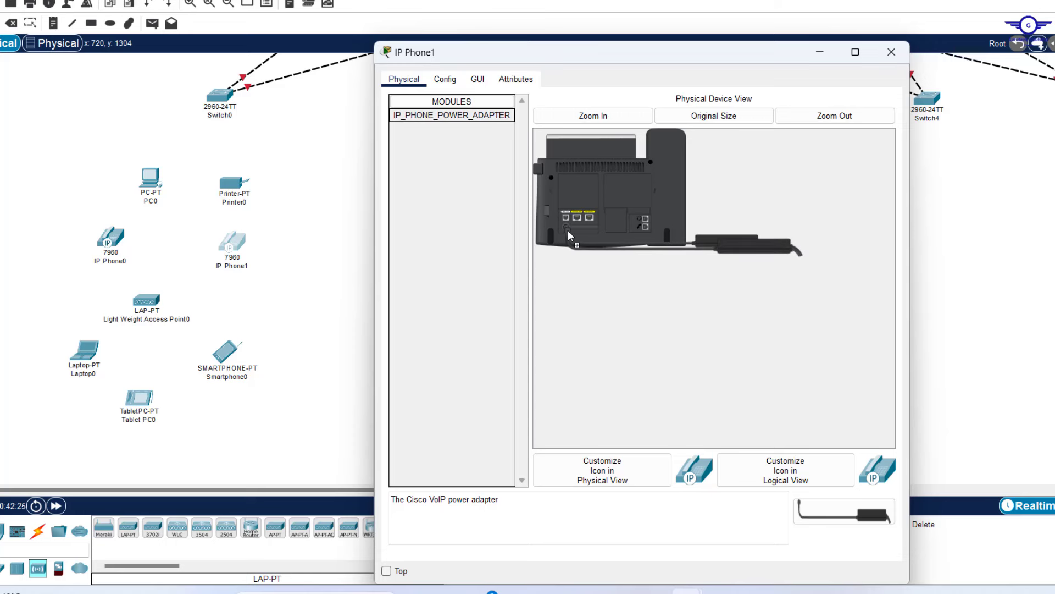
click(891, 53)
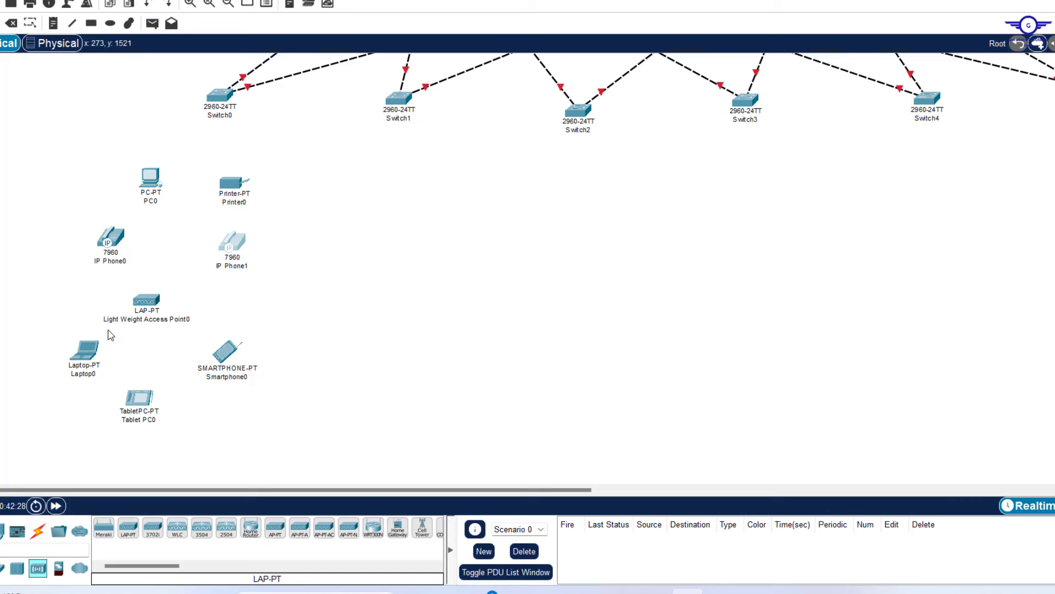
Fit the ACCESS_POINT_POWER_ADAPTER module into the lightweight access point
click(143, 303)
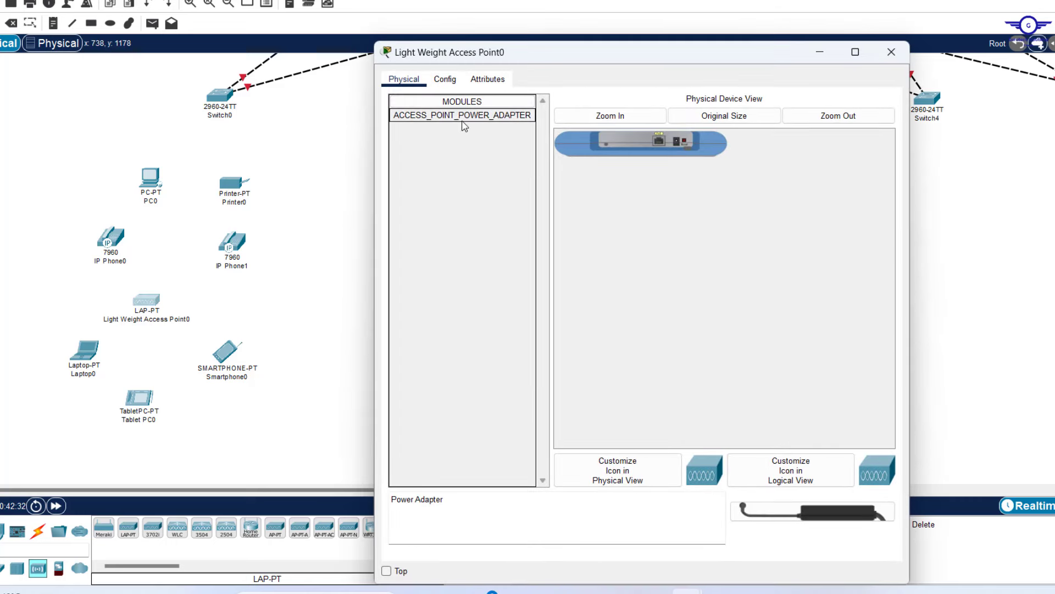
drag(454, 117, 678, 140)
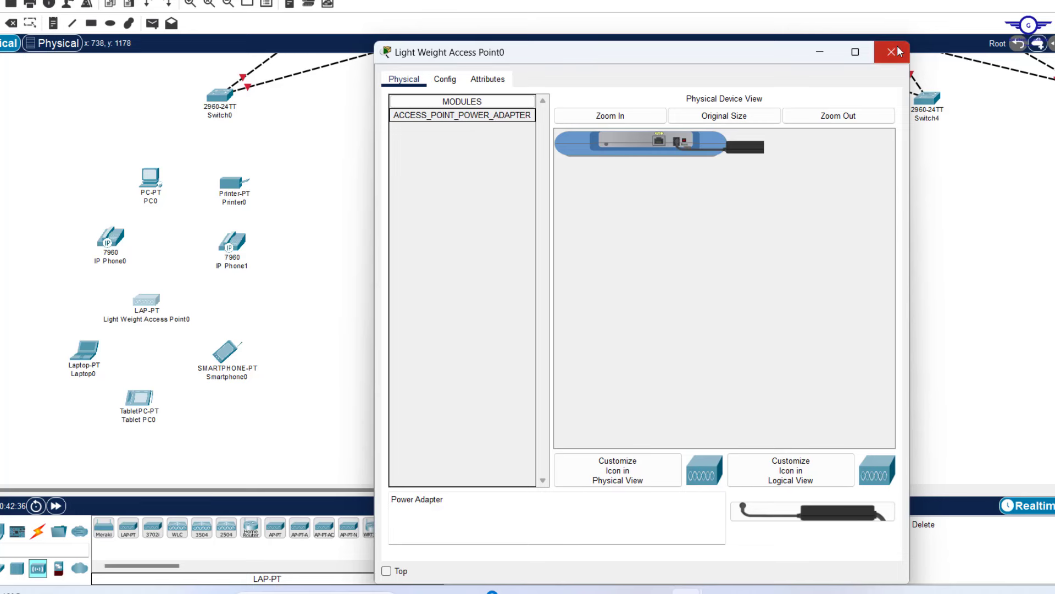
click(898, 48)
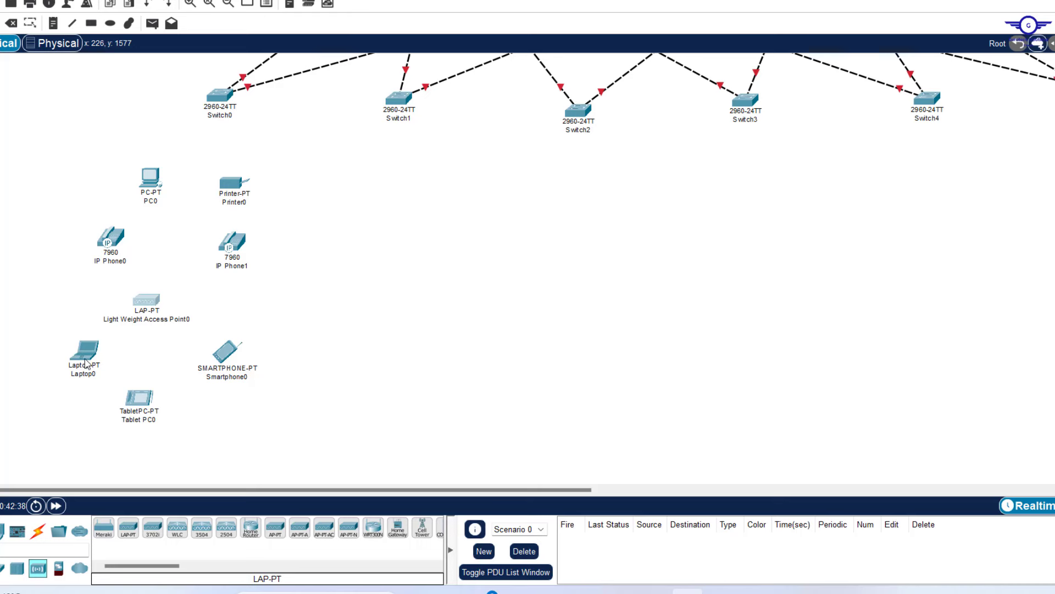
Replace the laptop's Ethernet module with the WPC300N wireless module, powering it off for the swap and back on
mouse_move(86, 363)
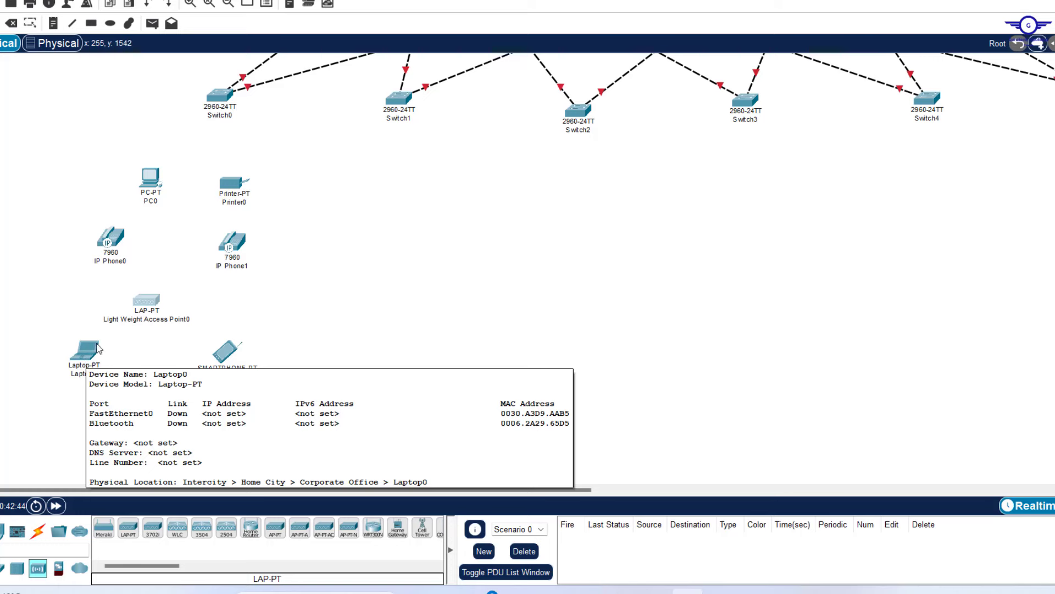
click(88, 351)
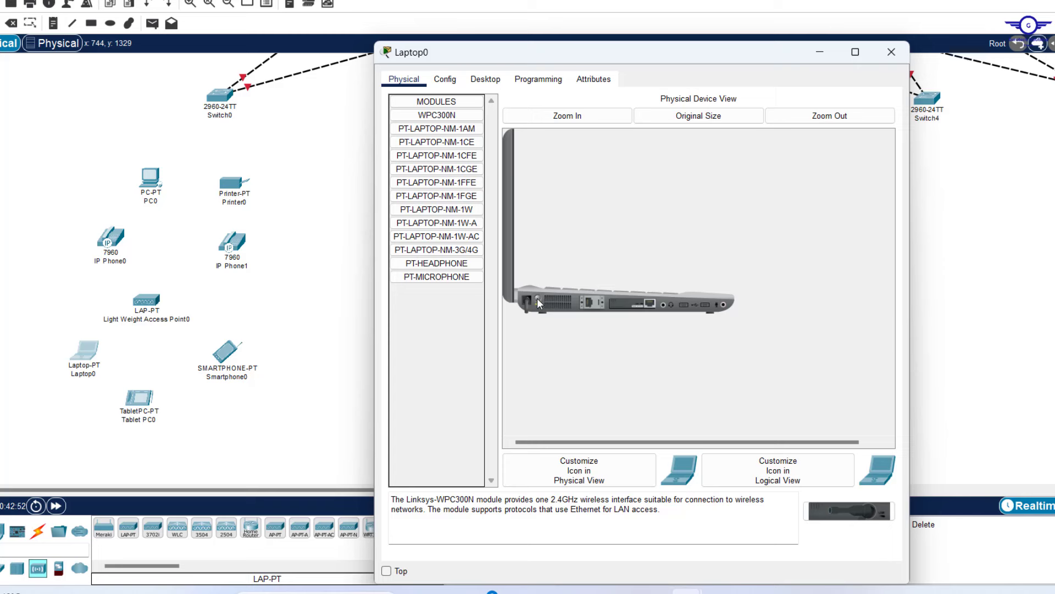
drag(643, 309, 442, 299)
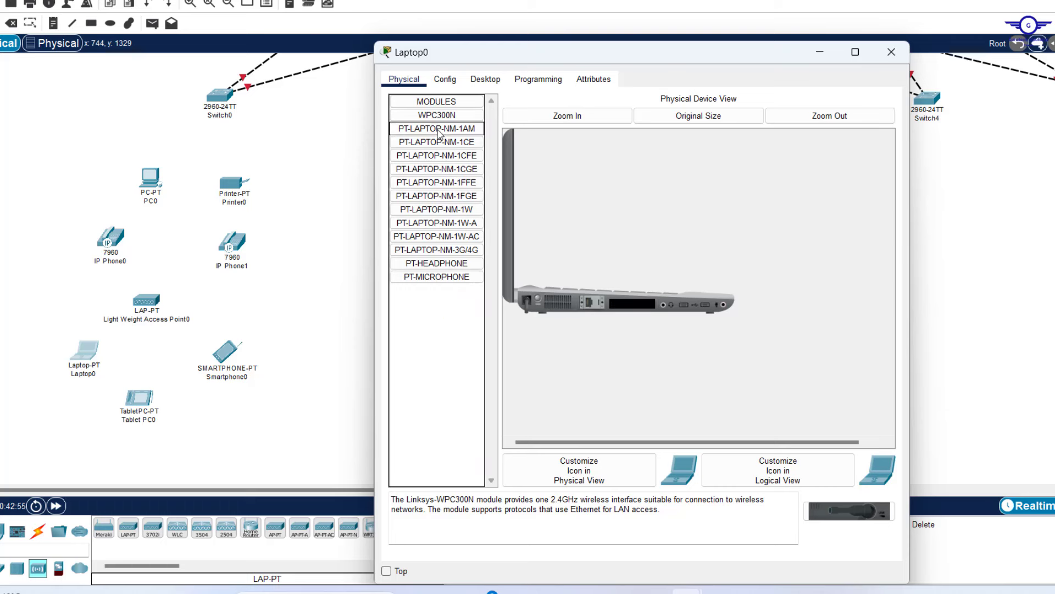
click(426, 115)
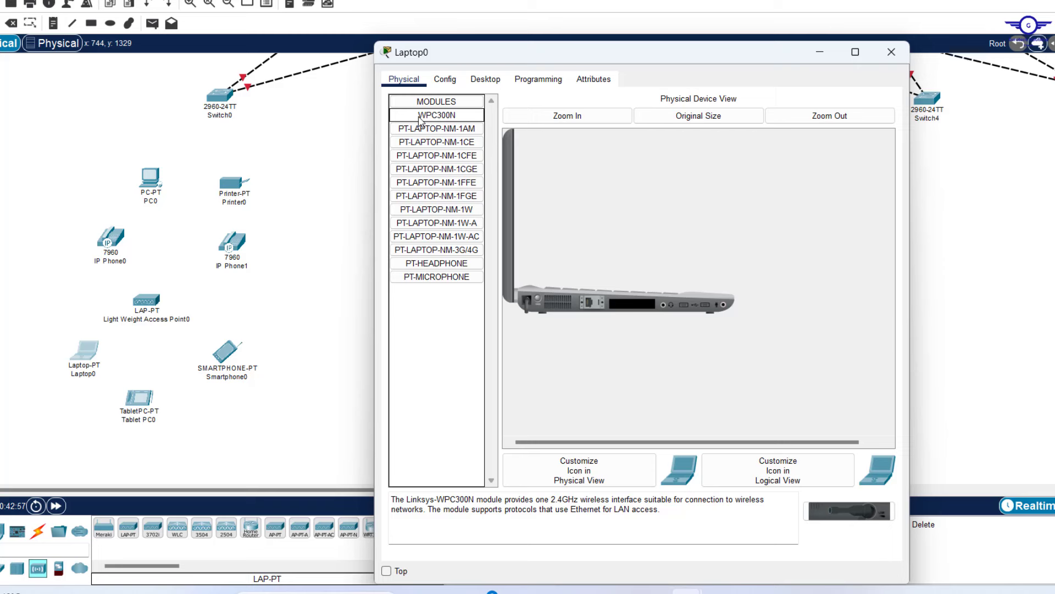
drag(419, 120, 633, 308)
click(537, 297)
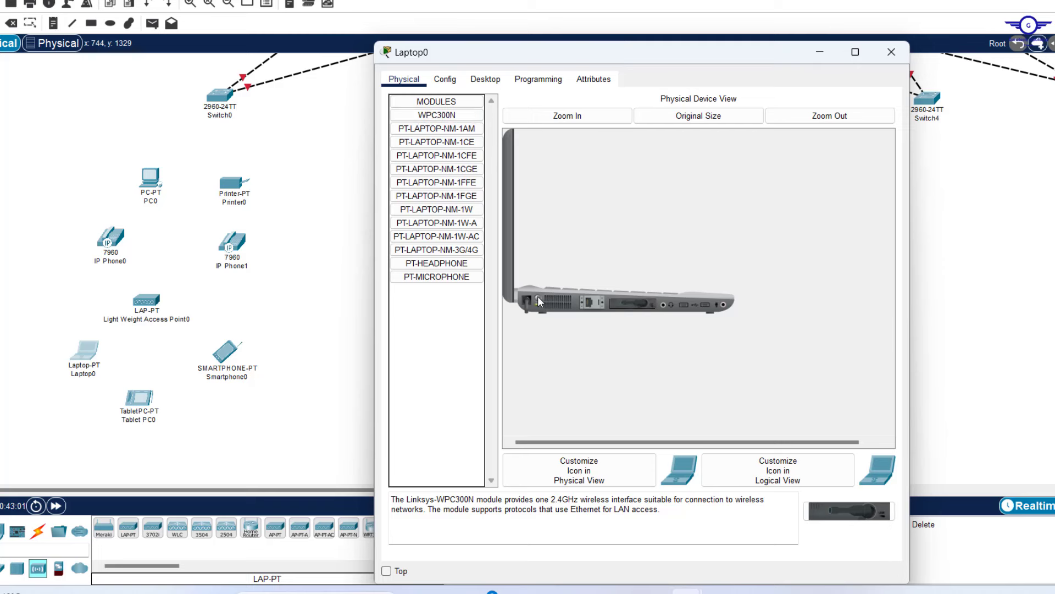
click(893, 52)
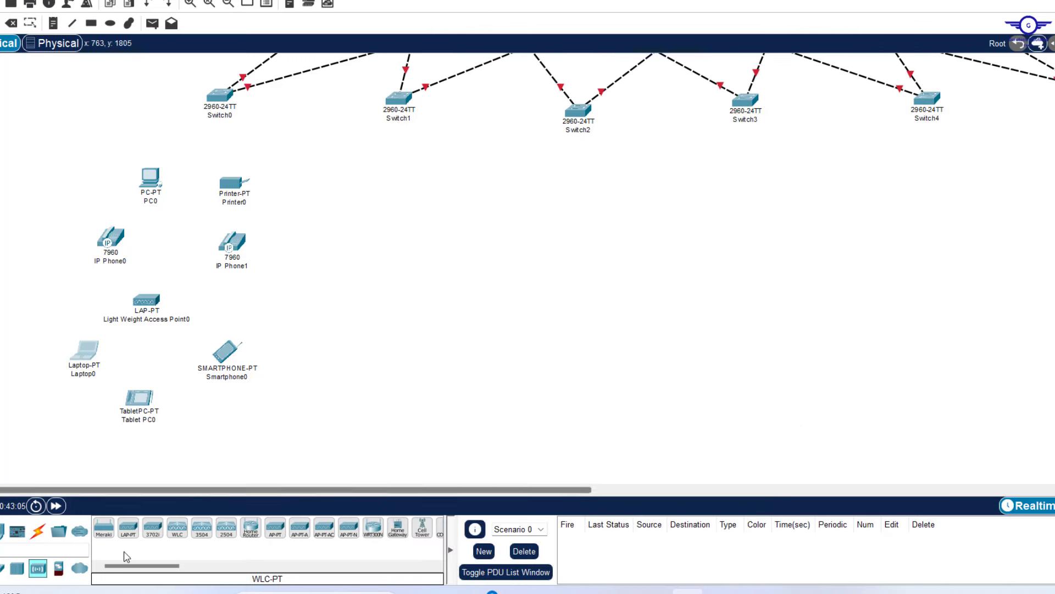
Cable Switch0 to its PC, printer, both IP phones and the lightweight access point using the automatic connection type
click(38, 530)
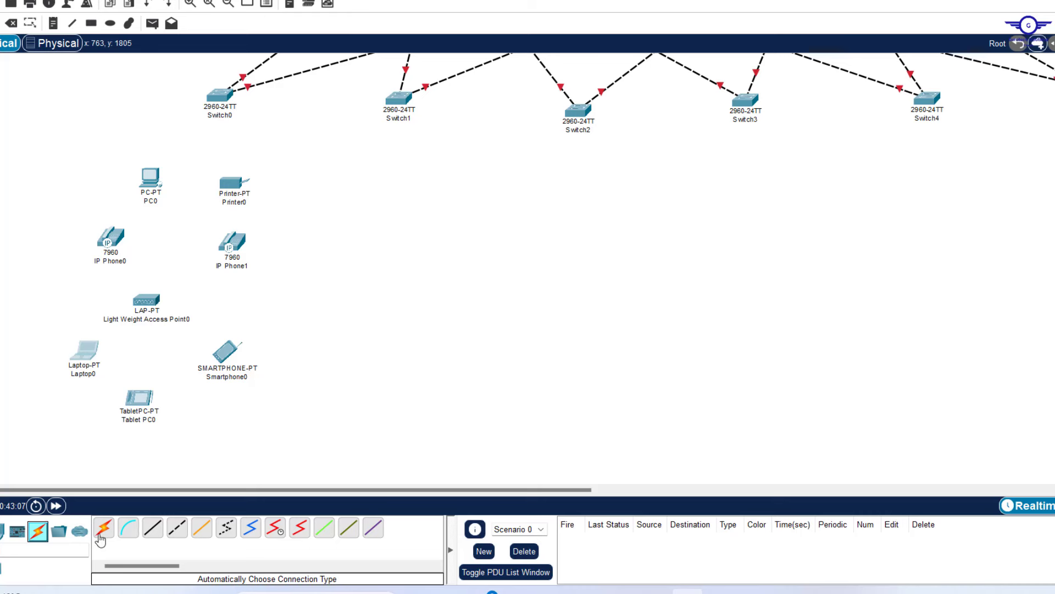
click(103, 528)
click(220, 96)
click(150, 177)
click(220, 97)
click(233, 182)
click(220, 96)
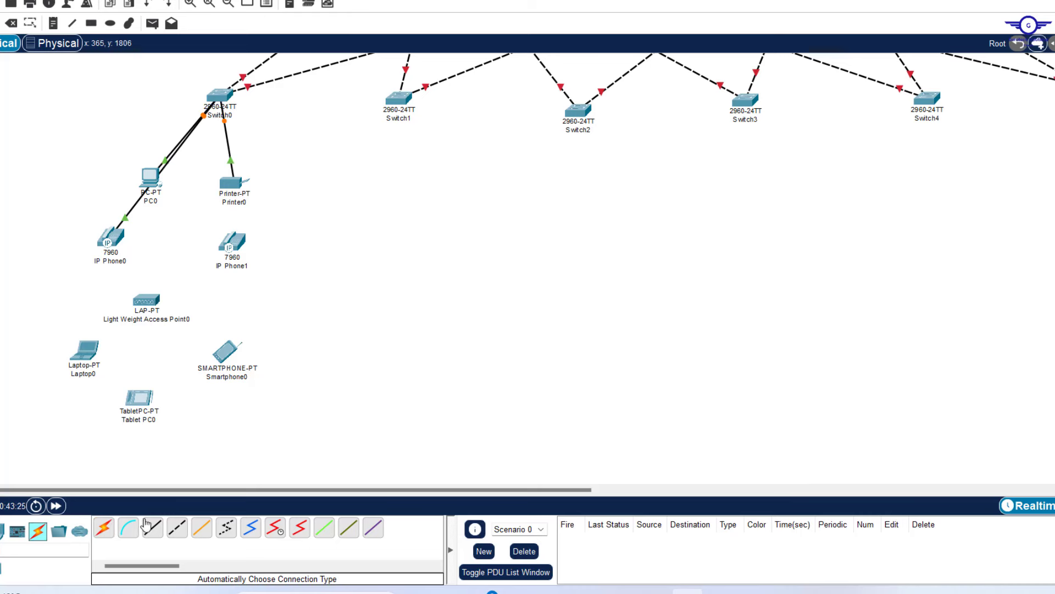
click(110, 239)
click(220, 96)
click(231, 242)
click(220, 96)
click(146, 299)
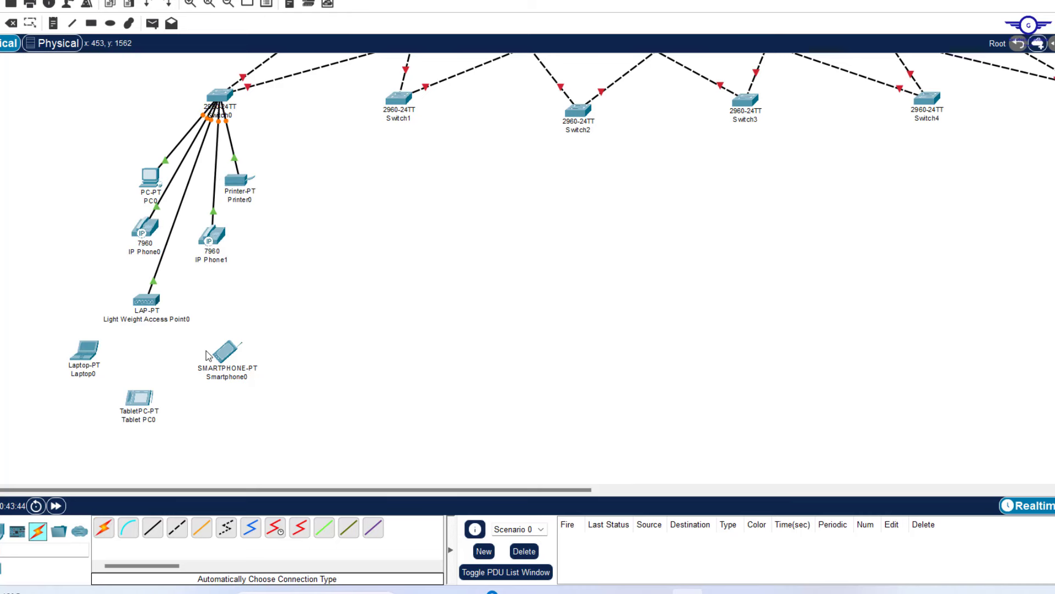
mouse_move(207, 352)
drag(67, 161, 289, 443)
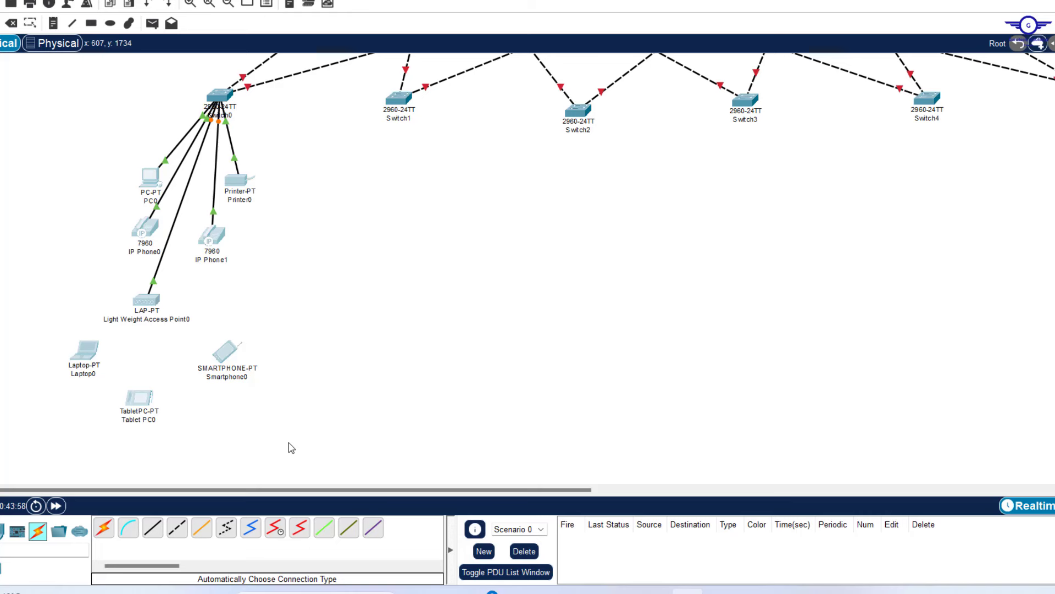
key(ctrl+v)
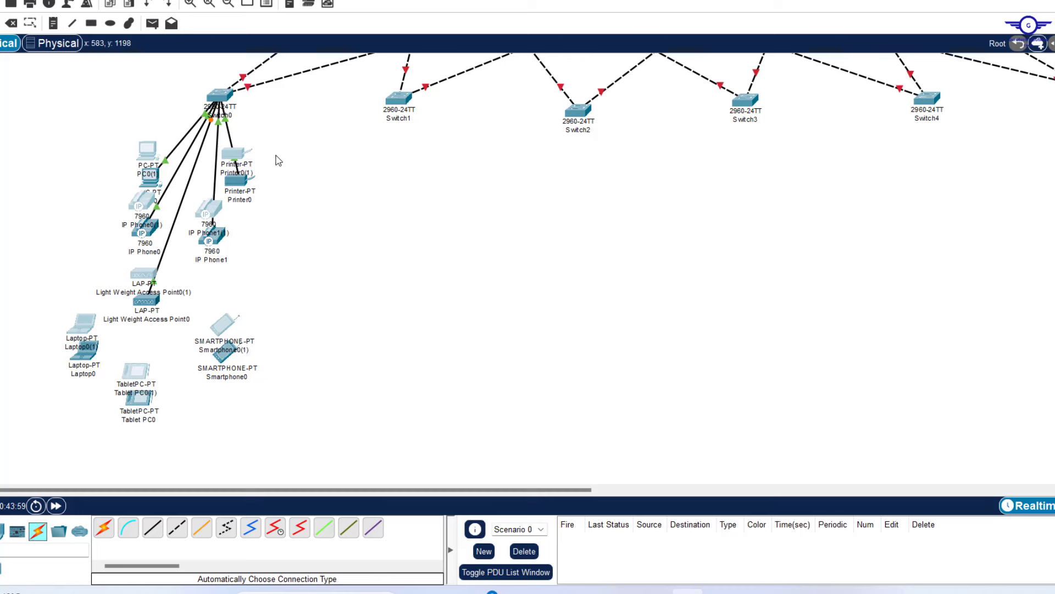
click(237, 162)
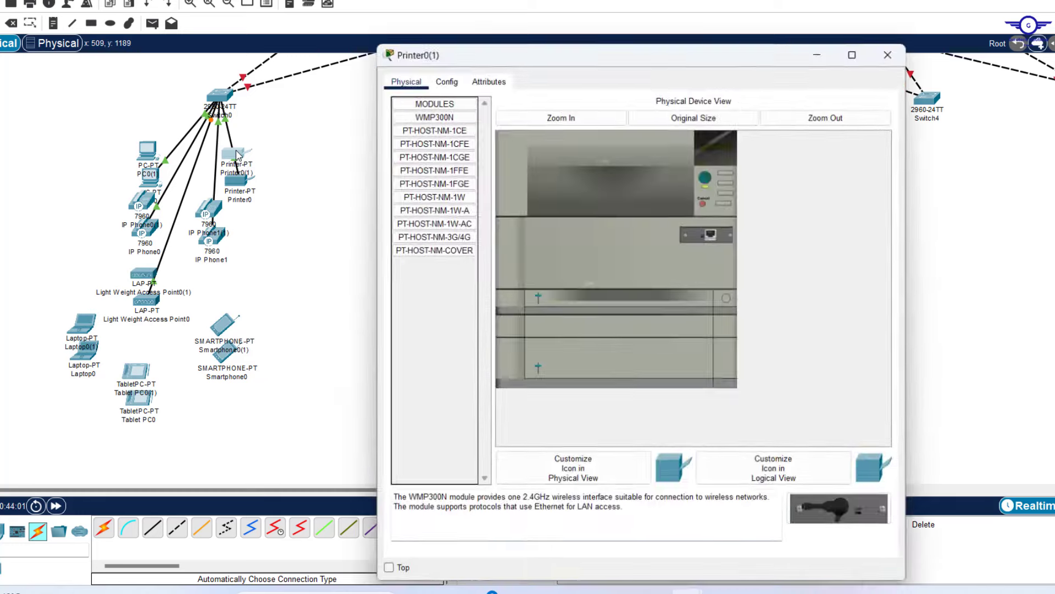
drag(238, 163, 282, 157)
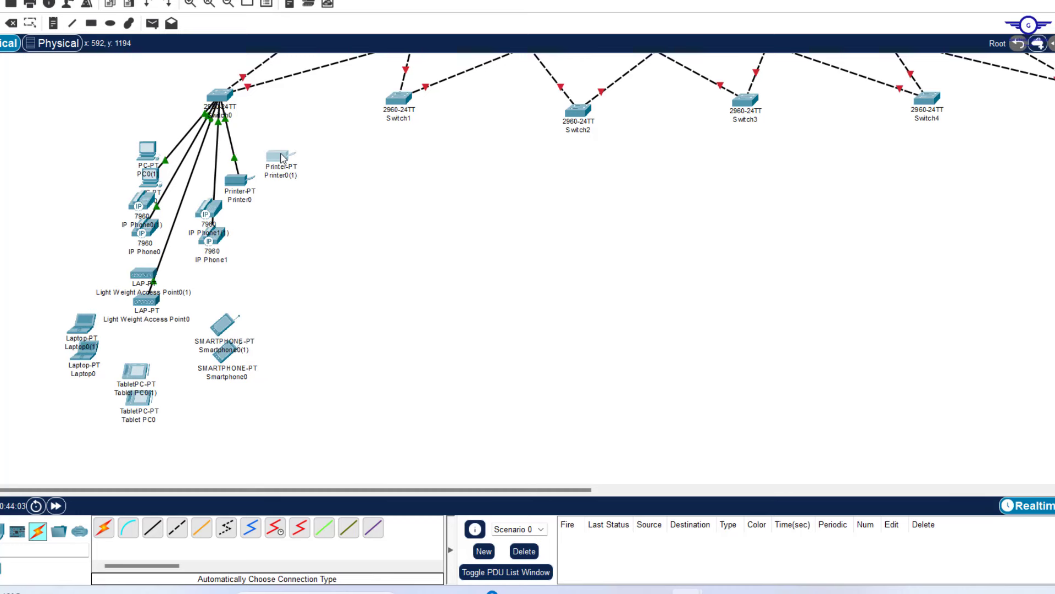
key(ctrl+z)
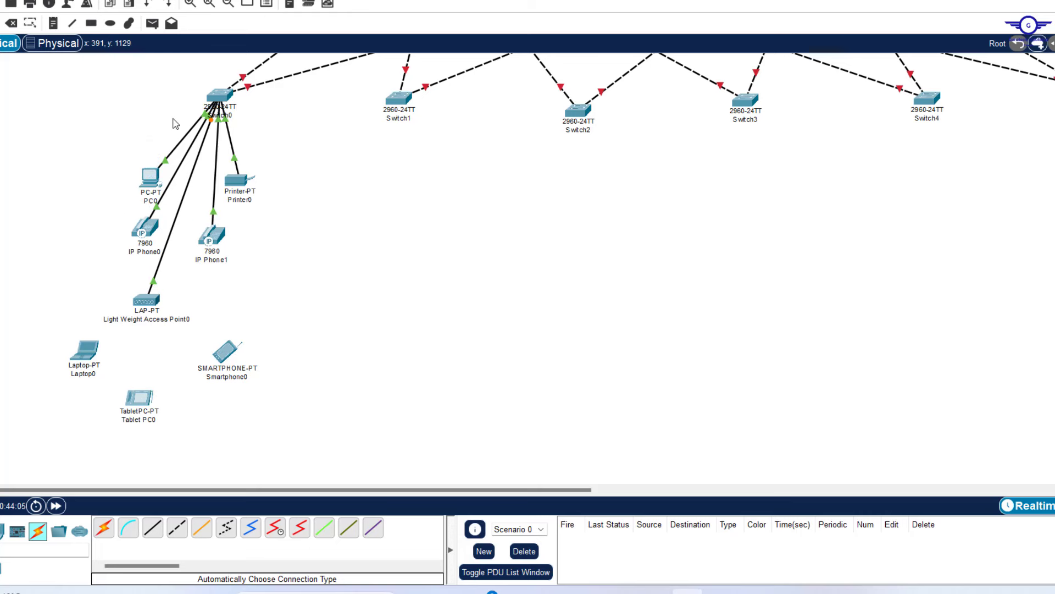
Copy Switch0's whole group of end devices and access point, and place one duplicate group under each of Switch1, Switch2, Switch3 and Switch4
drag(59, 161, 298, 426)
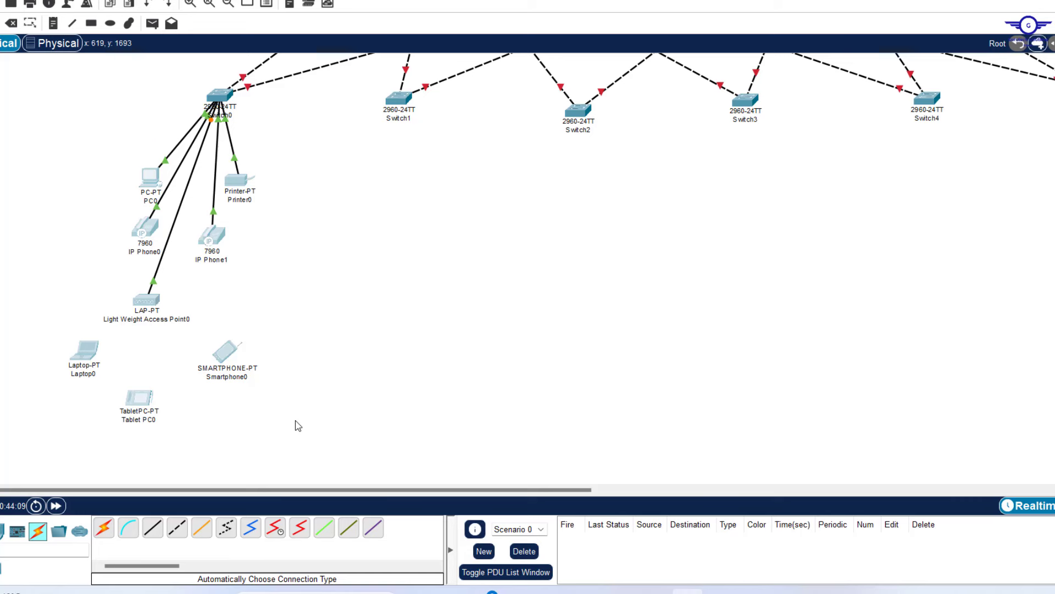
key(ctrl+v)
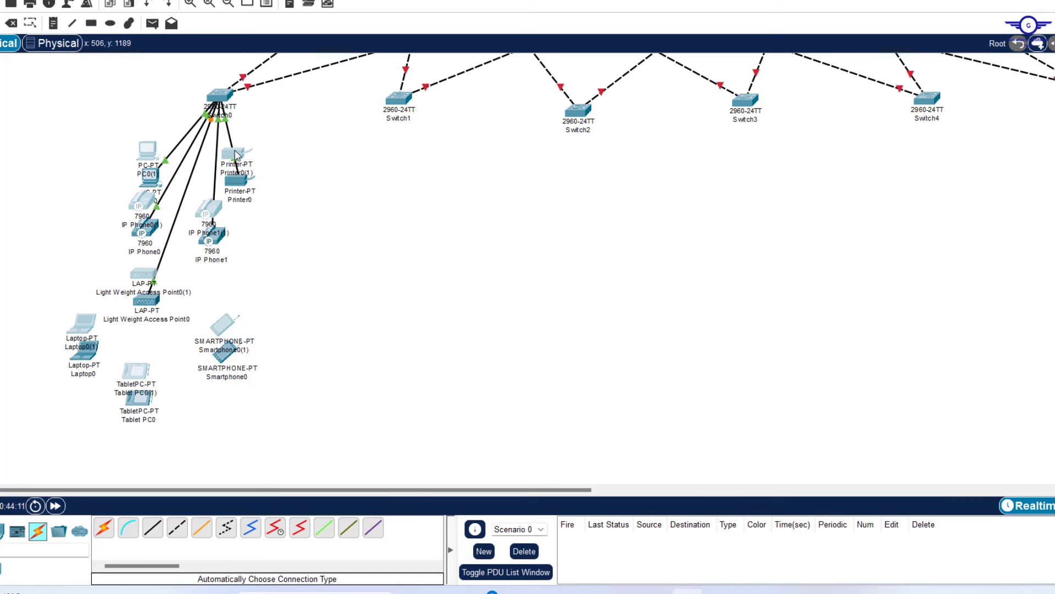
drag(235, 158, 448, 171)
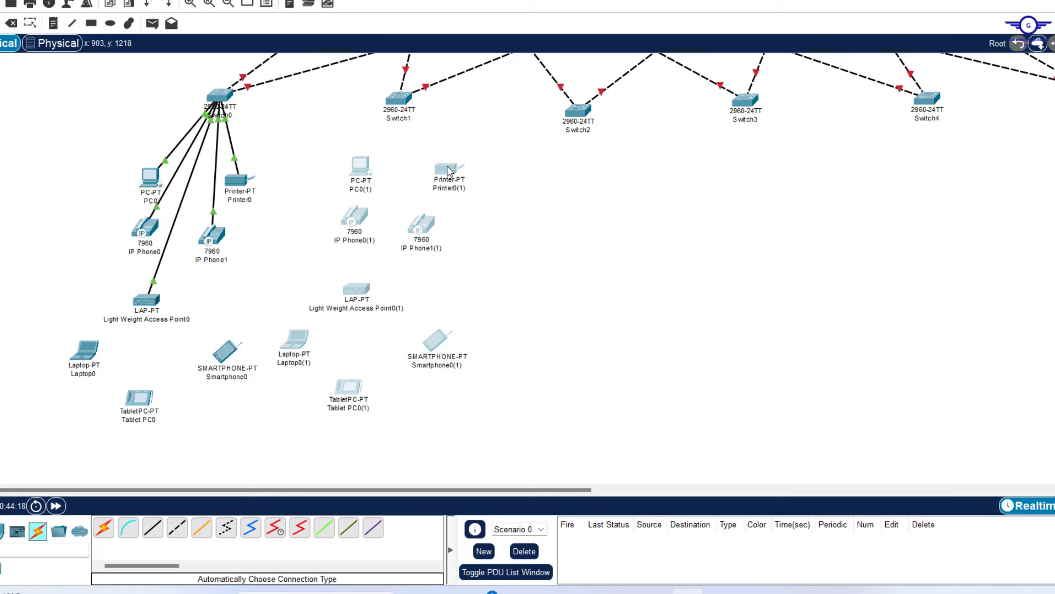
key(ctrl+v)
key(ctrl+v)
key(ctrl+v)
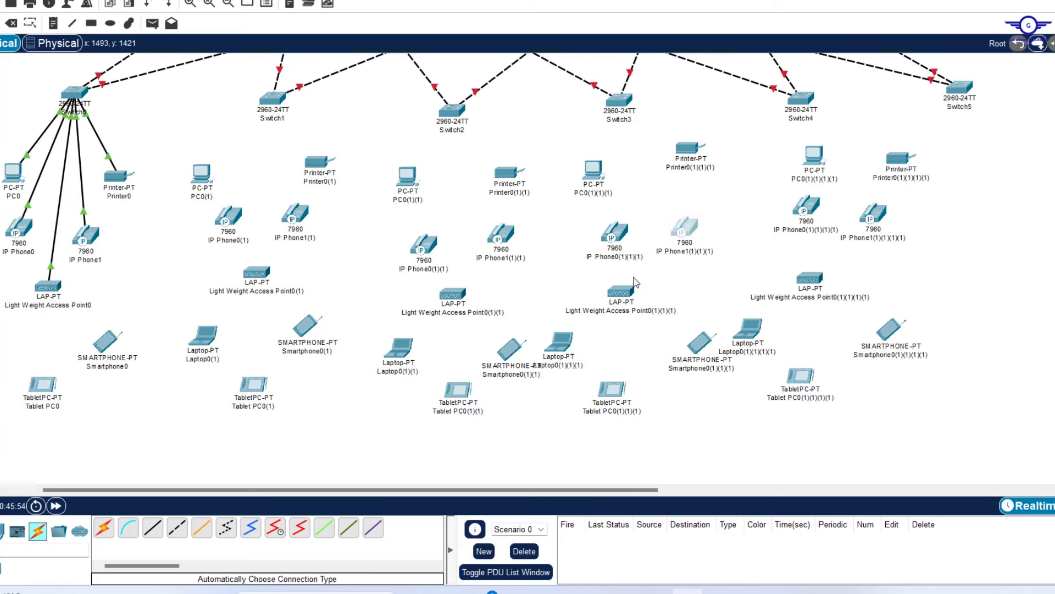
Cable Switch1 to the PC, printer, two IP phones and access point beneath it using the automatic connection type
scroll(787, 323, left, 3)
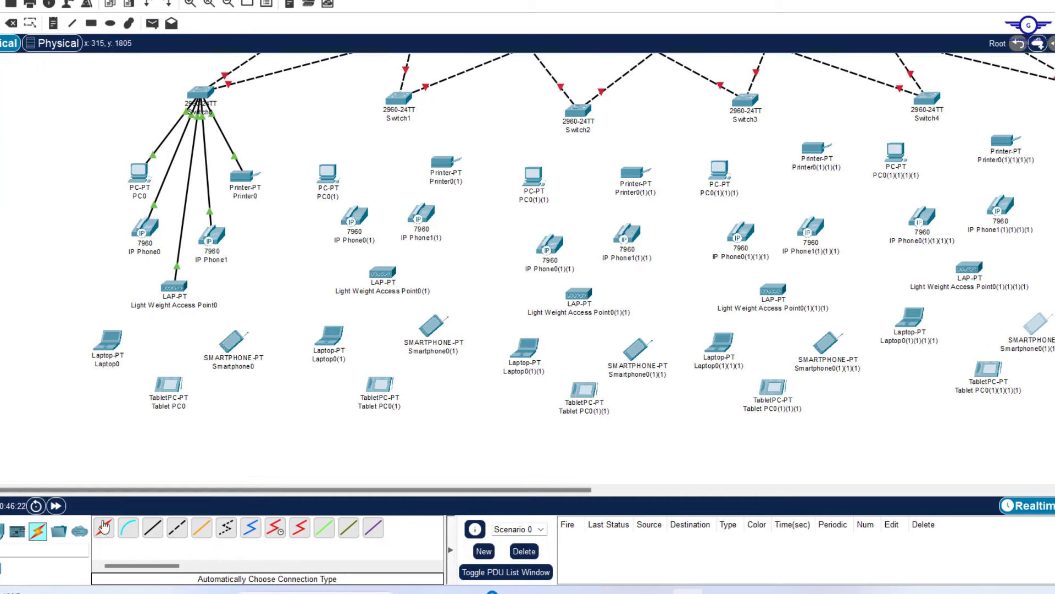
click(202, 173)
click(272, 99)
click(318, 161)
click(272, 99)
click(295, 213)
click(272, 99)
click(228, 216)
click(399, 99)
click(383, 272)
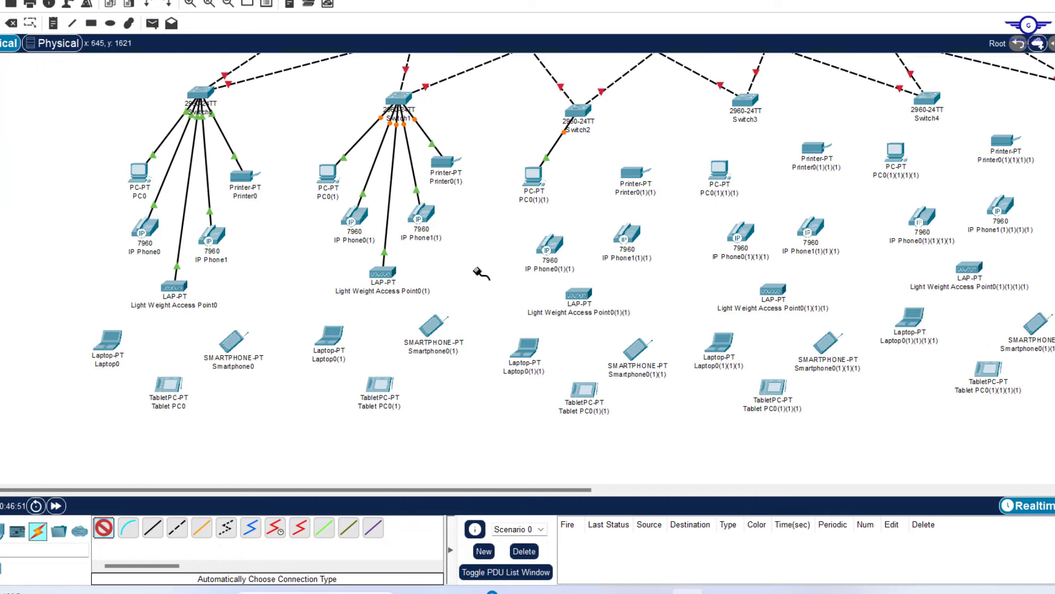
Cable Switch2 to the PC, printer, two IP phones and lightweight access point beneath it using the automatic connection type
click(577, 110)
click(533, 175)
click(577, 110)
click(550, 244)
click(577, 110)
click(579, 294)
click(638, 349)
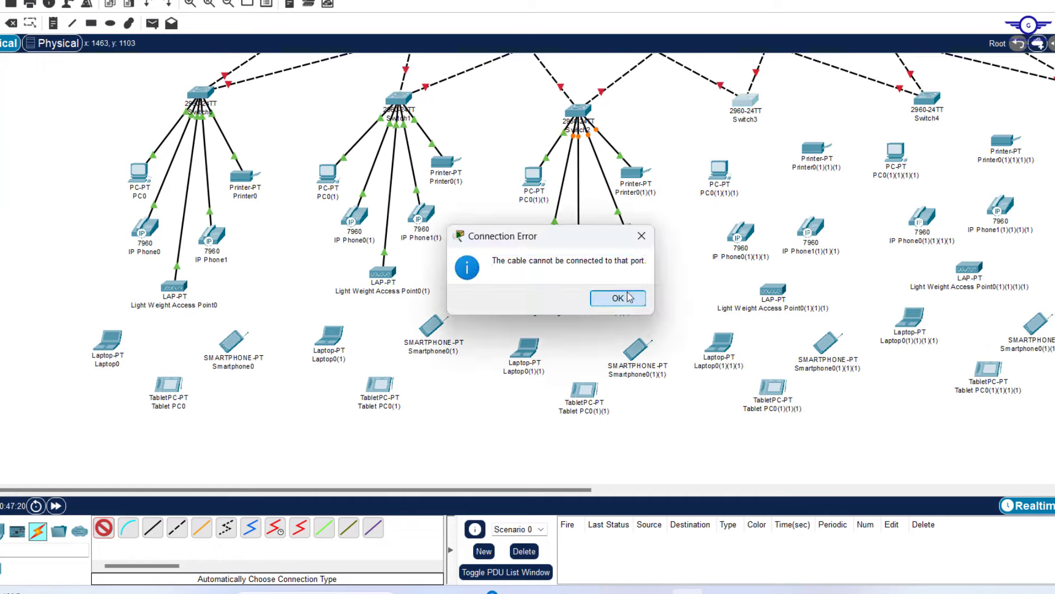
click(618, 298)
Cable Switch3 to its PC, printer, both IP phones and lightweight access point using the automatic connection type
click(745, 100)
click(719, 170)
click(745, 100)
click(818, 147)
click(746, 100)
click(741, 231)
click(746, 100)
click(811, 228)
click(746, 100)
click(772, 289)
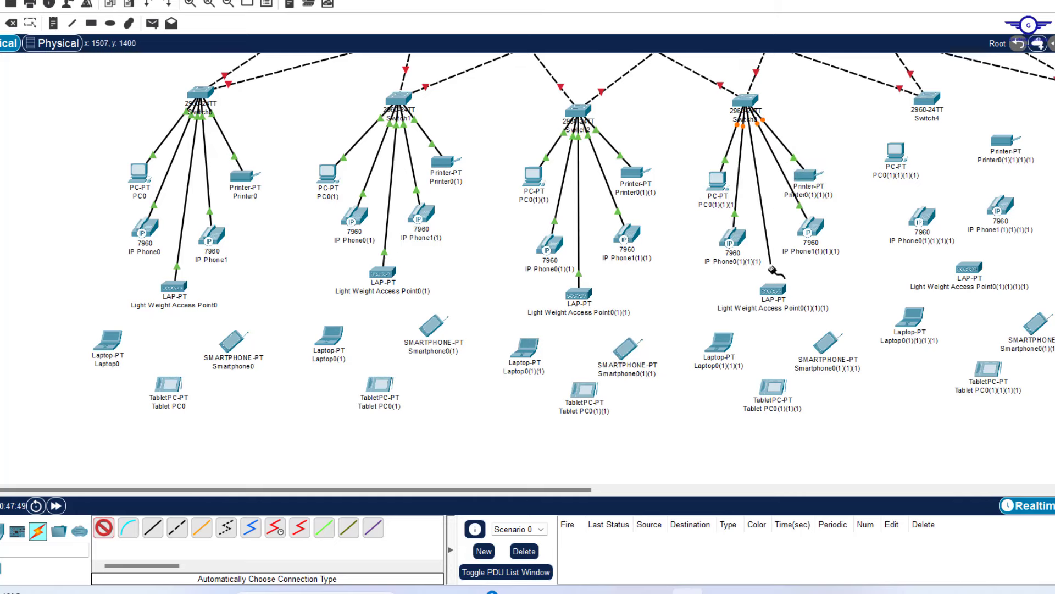
click(608, 295)
Cable Switch4 to its PC, printer, both IP phones and lightweight access point with automatic connections, and reposition the switch slightly above them
click(928, 98)
click(1005, 141)
click(896, 151)
click(103, 527)
click(915, 87)
click(922, 216)
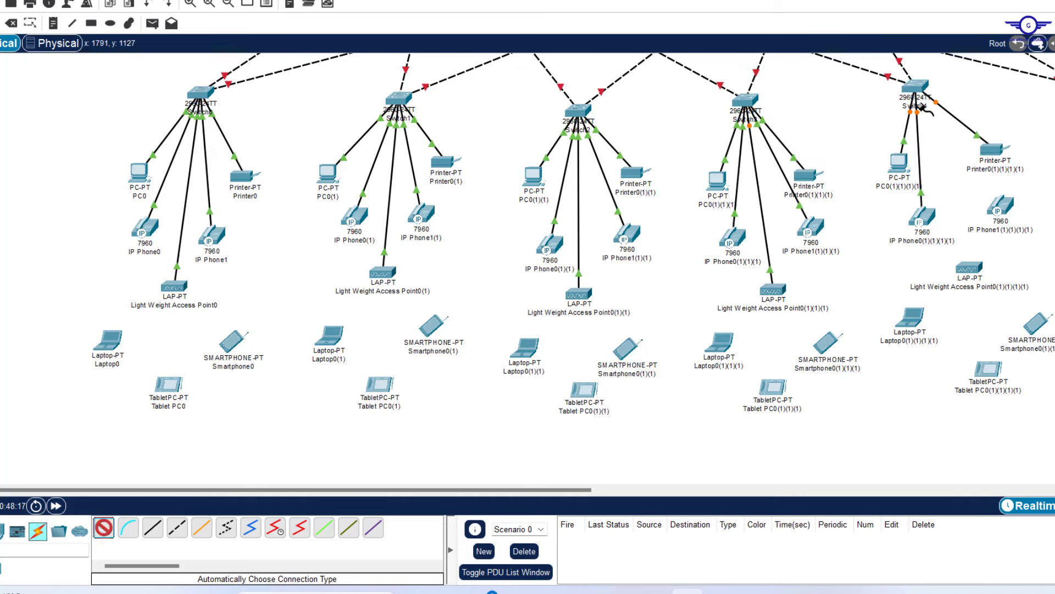
click(915, 87)
click(1001, 206)
click(916, 87)
click(969, 267)
drag(922, 88, 925, 94)
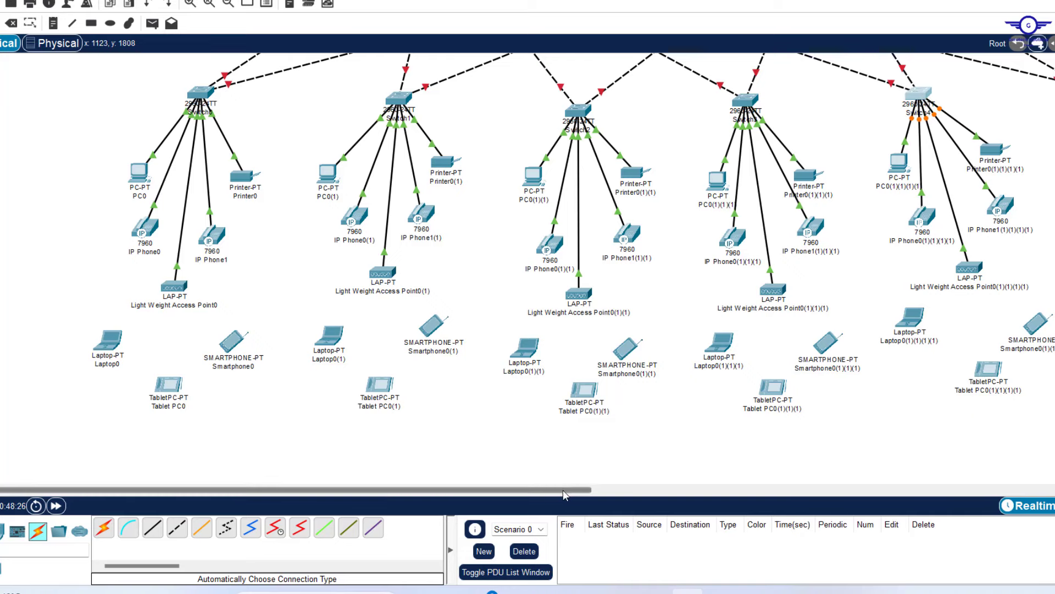
Place three generic servers beneath Switch5 for the server room
drag(559, 491, 754, 476)
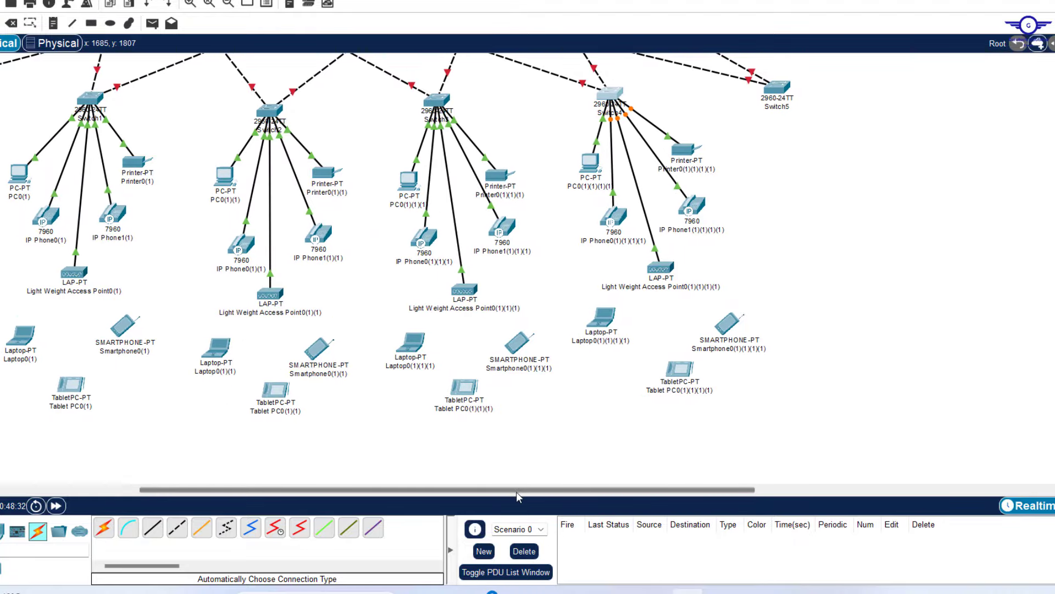
drag(514, 496, 319, 510)
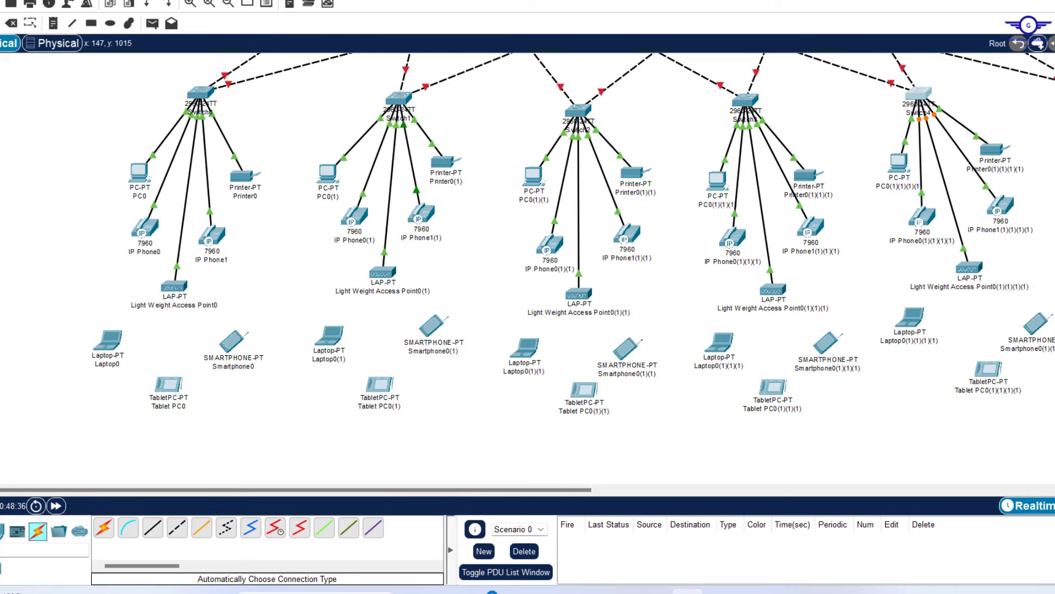
click(231, 3)
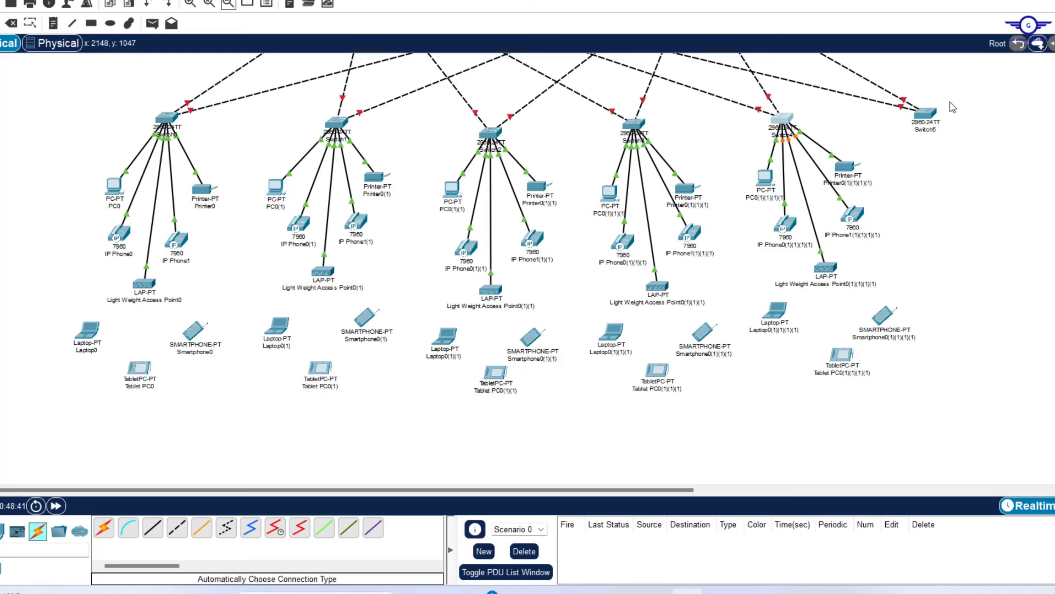
scroll(889, 190, up, 5)
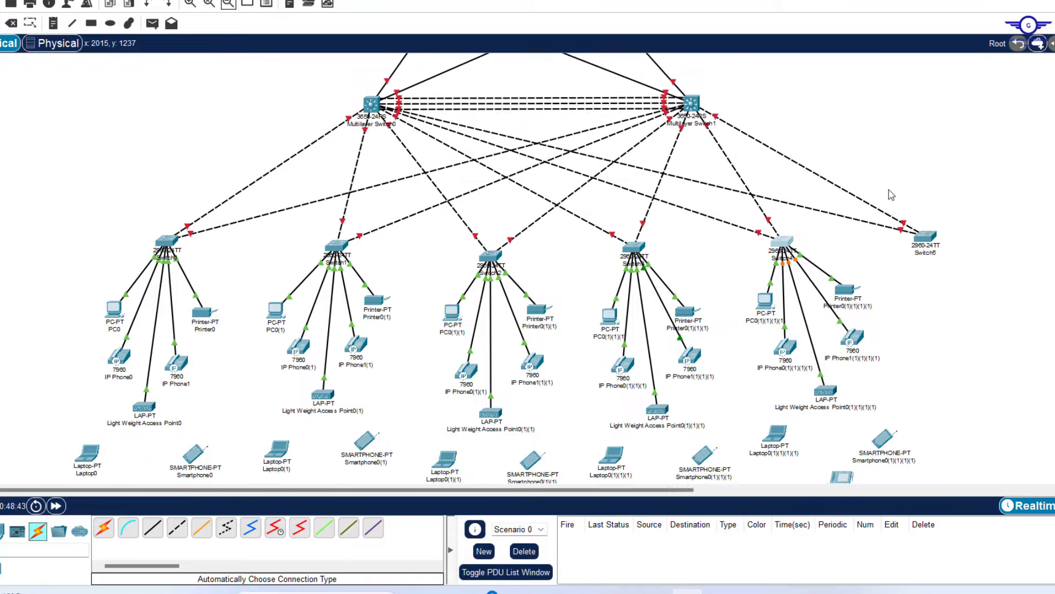
scroll(890, 193, up, 3)
scroll(891, 195, down, 7)
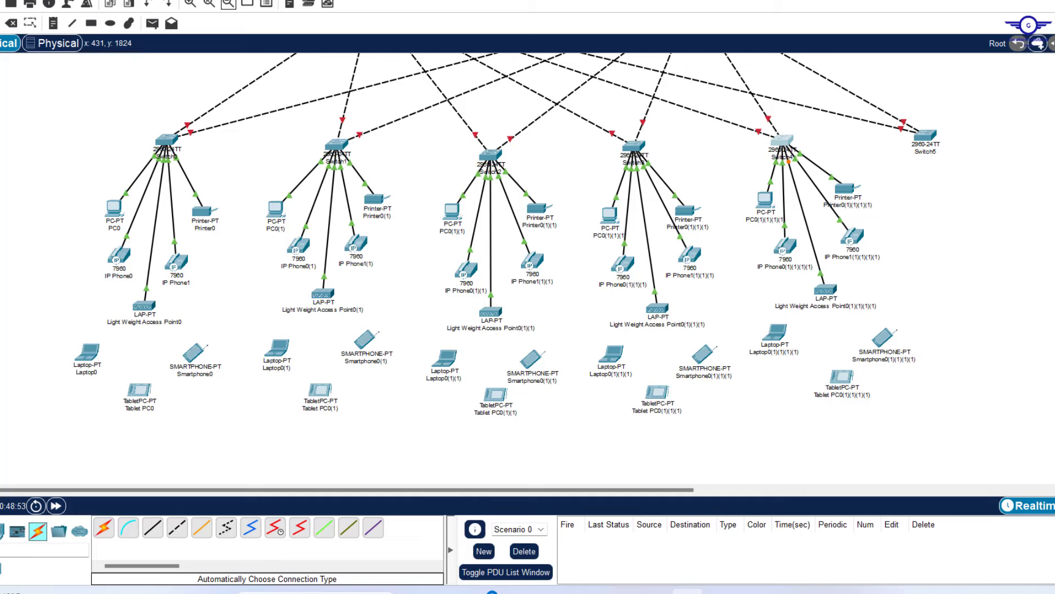
click(2, 532)
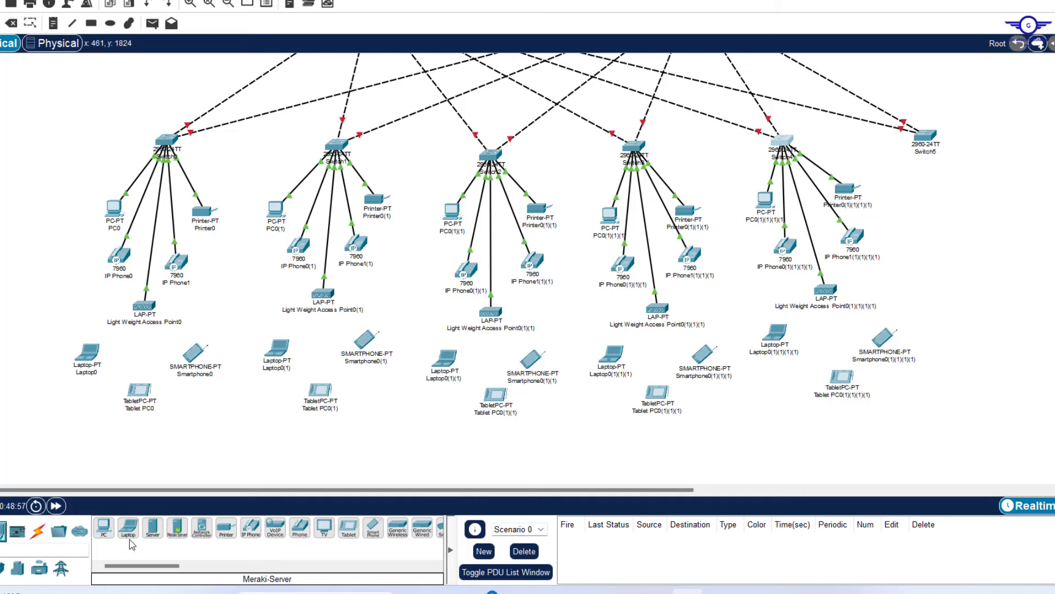
click(153, 528)
click(1002, 204)
click(153, 528)
click(924, 214)
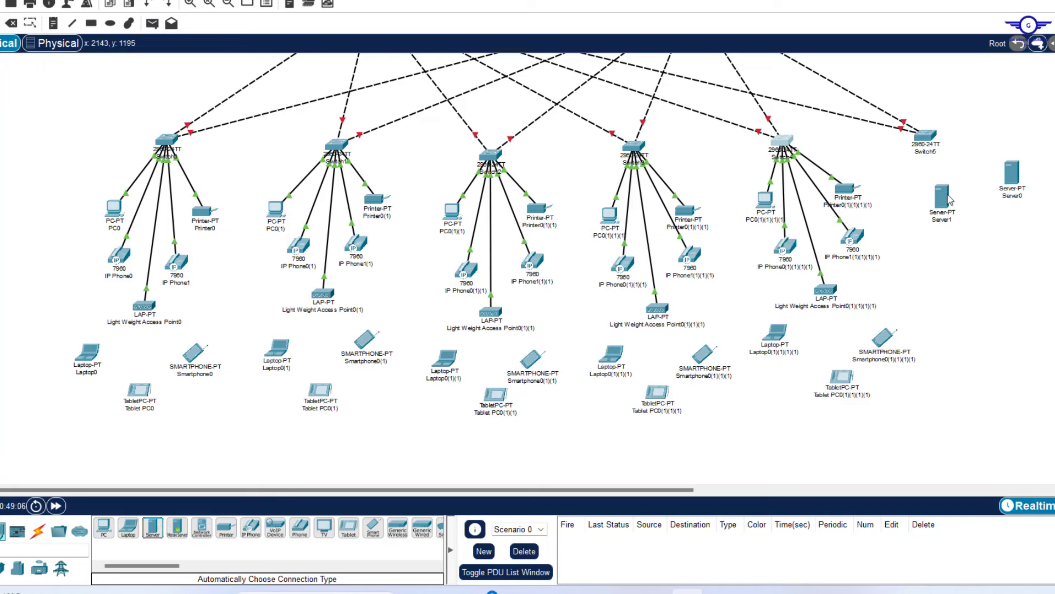
click(153, 527)
click(974, 269)
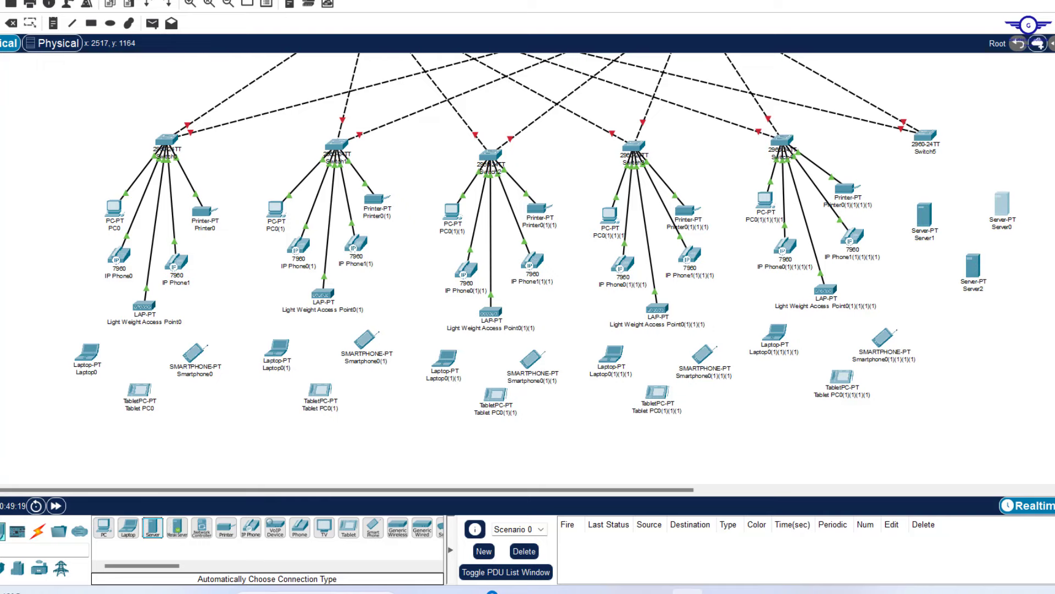
Add a WLC-2504 wireless LAN controller above and to the right of Switch5
scroll(522, 264, up, 3)
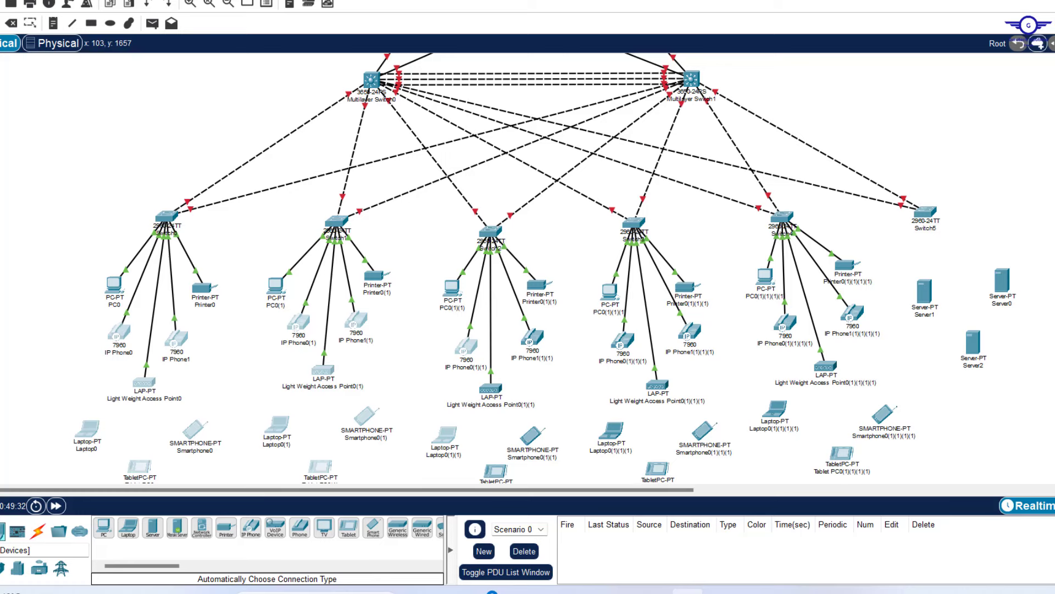
click(38, 568)
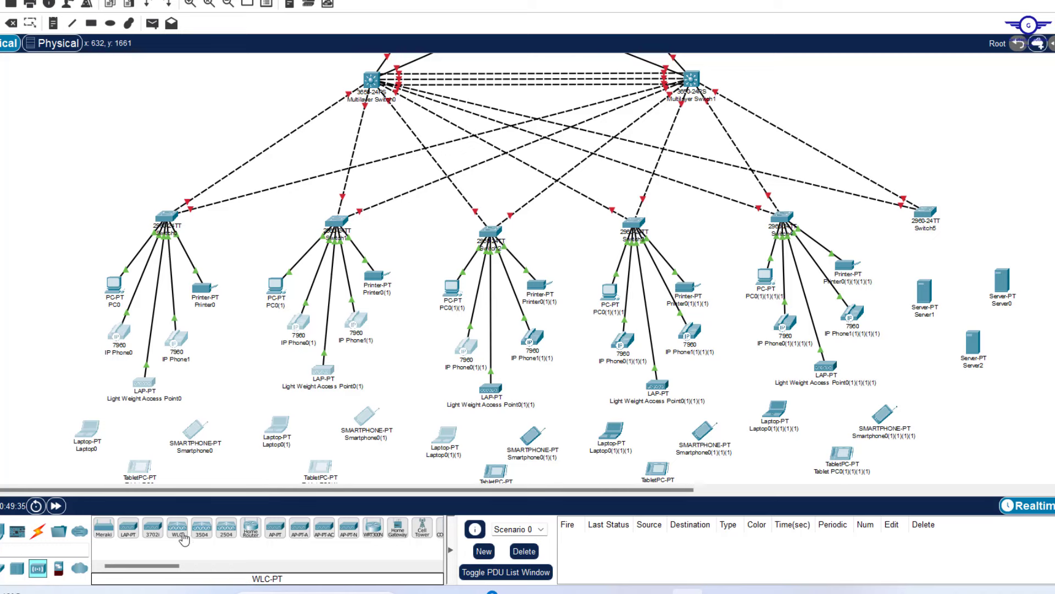
click(229, 530)
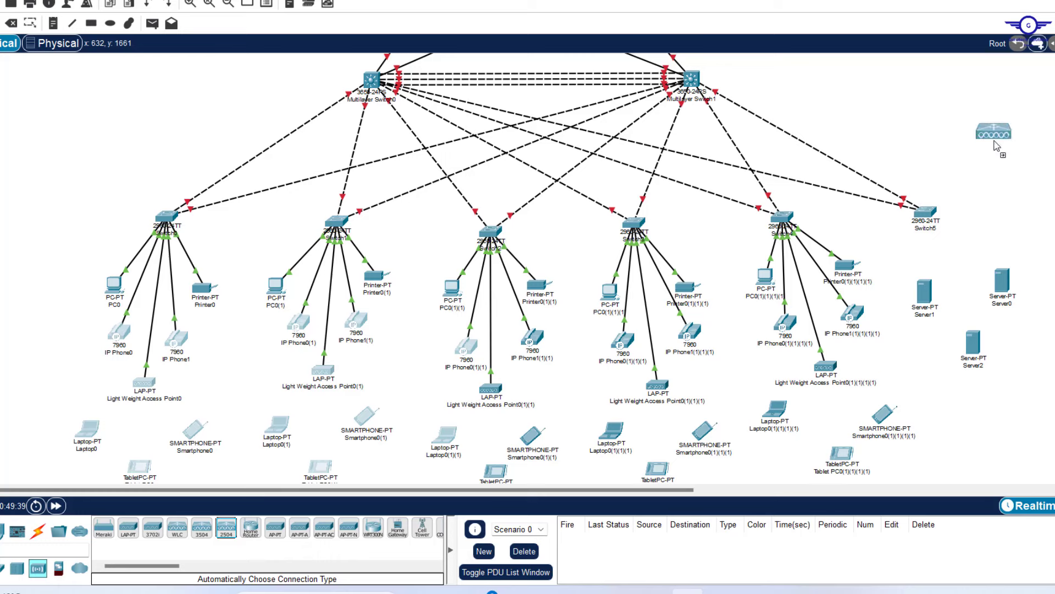
click(1029, 106)
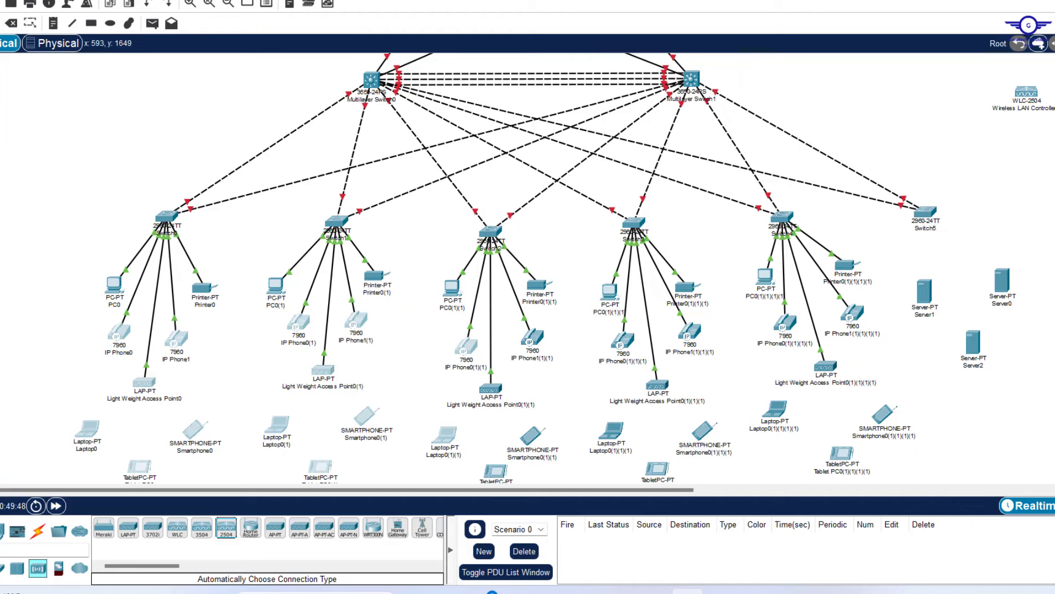
Add a 2811 router just below the wireless LAN controller and adjust its position
click(4, 571)
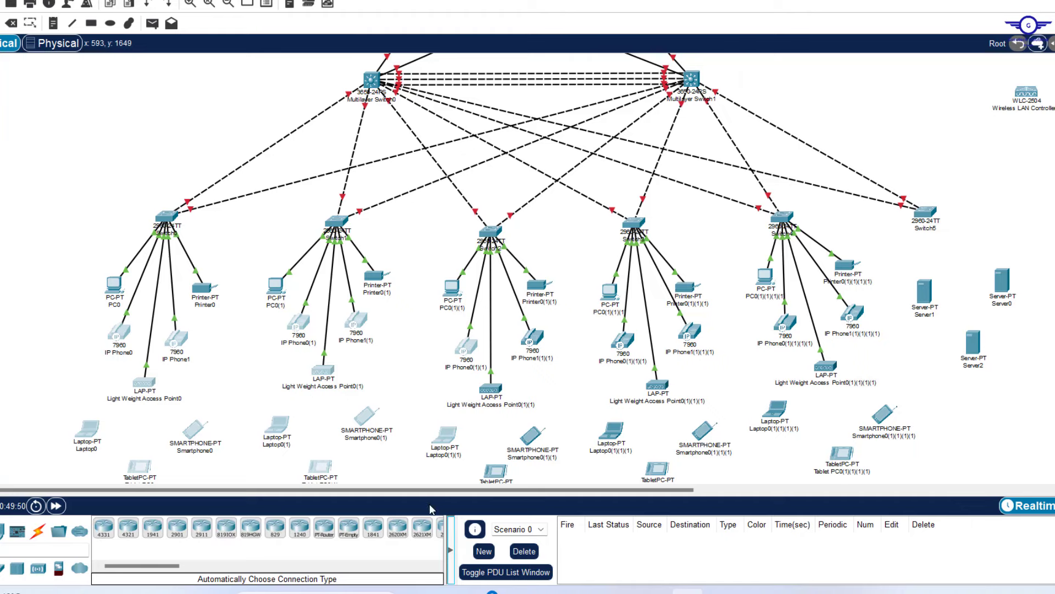
drag(177, 567, 211, 569)
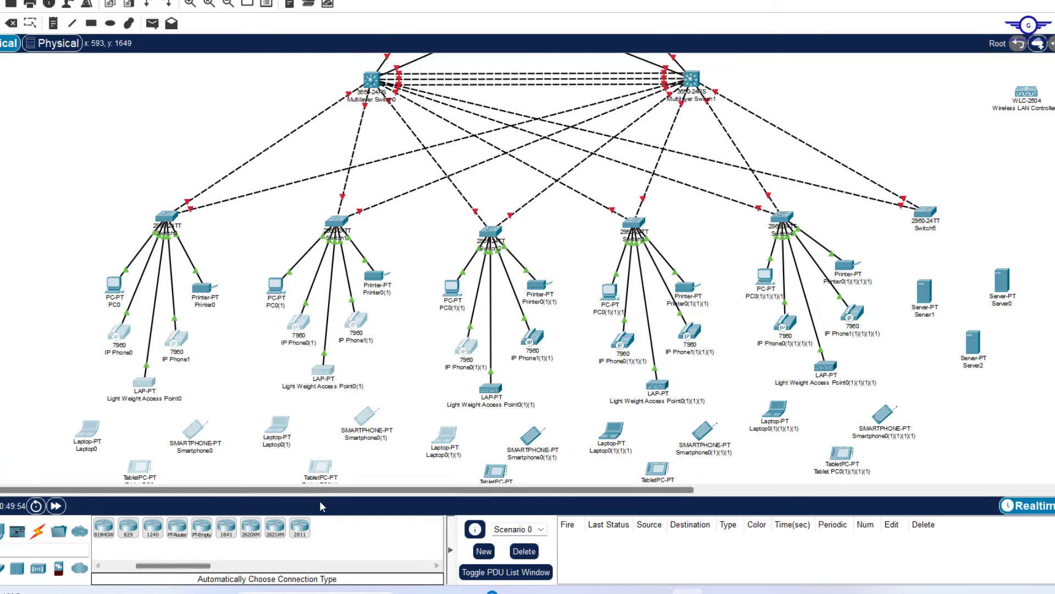
click(299, 529)
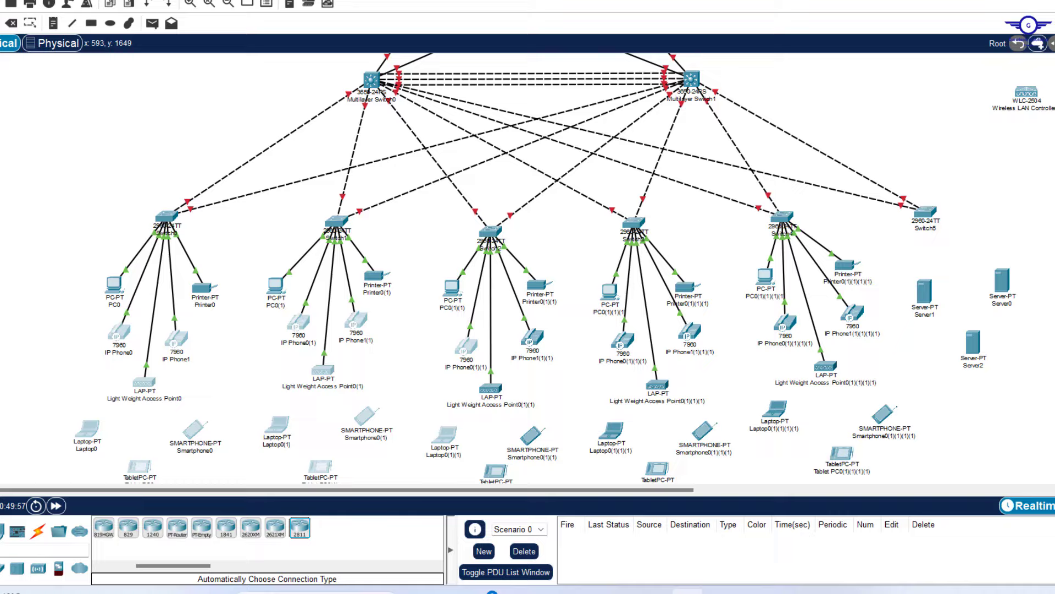
click(1024, 145)
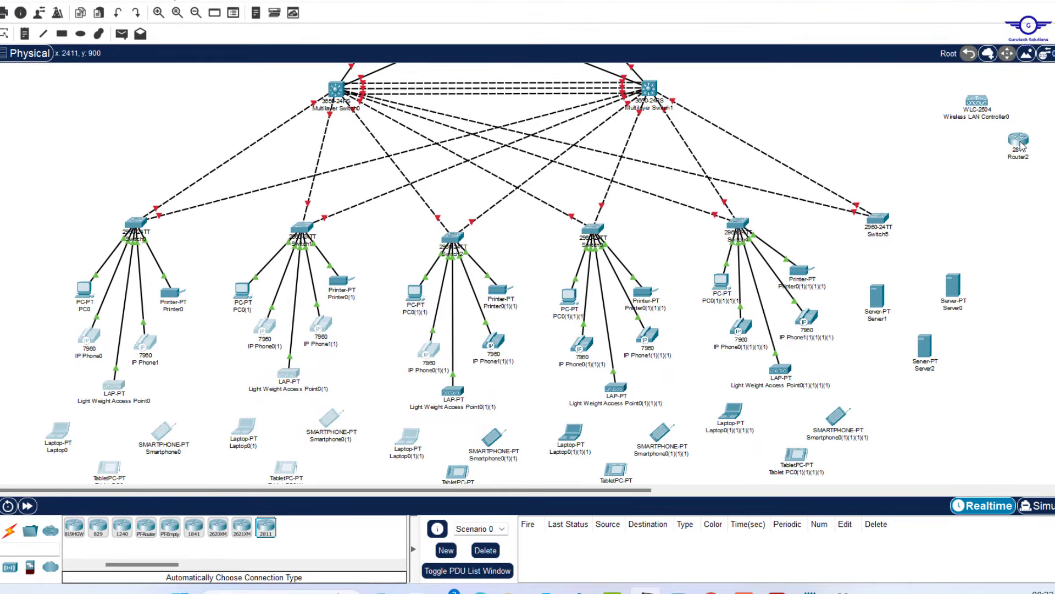
drag(1021, 146, 1012, 146)
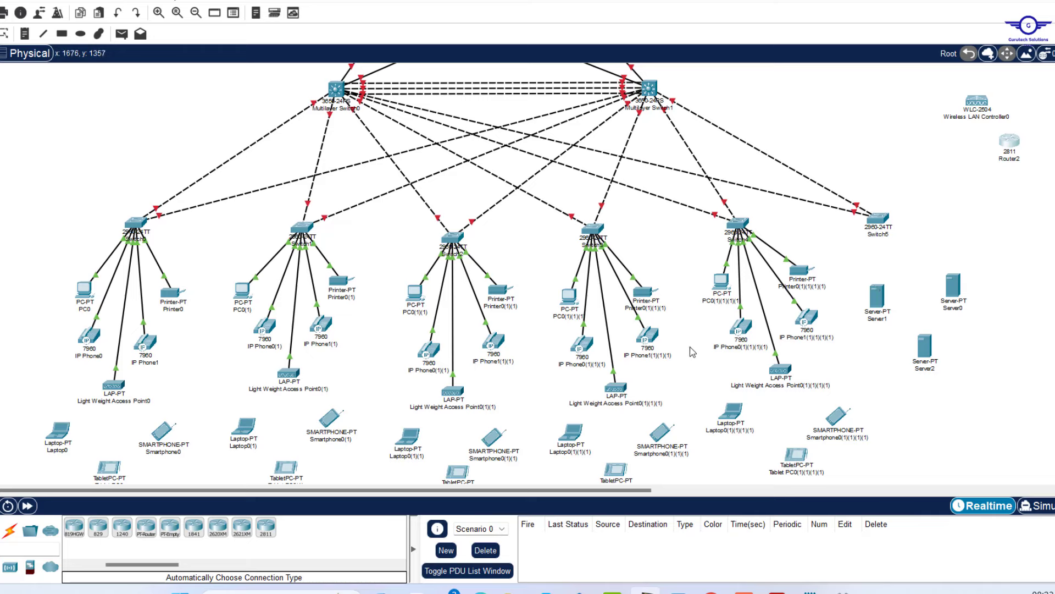
Cable Switch5 to the three servers, the WLC-2504 controller and the new 2811 router using the automatic connection type
click(10, 531)
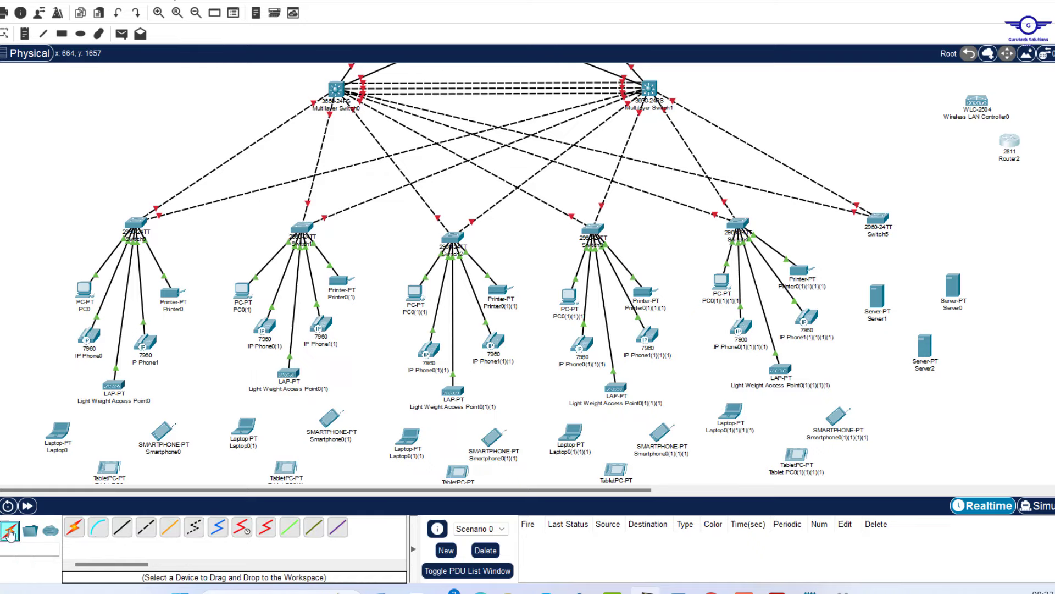
click(75, 527)
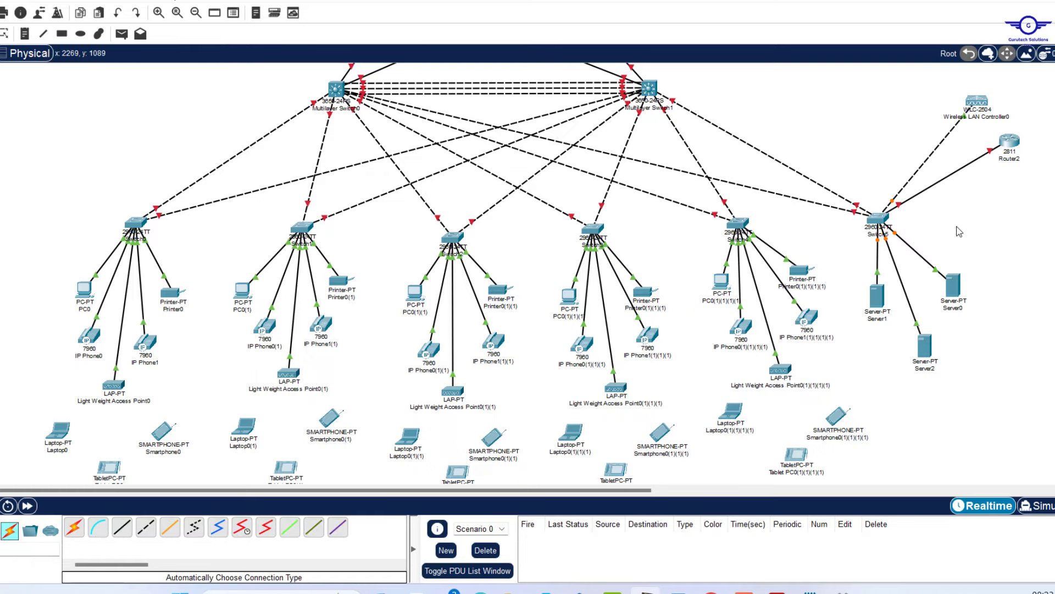
Review the whole topology from the edge routers and ASA firewalls down to the departments' end devices
scroll(959, 231, up, 2)
scroll(959, 232, up, 3)
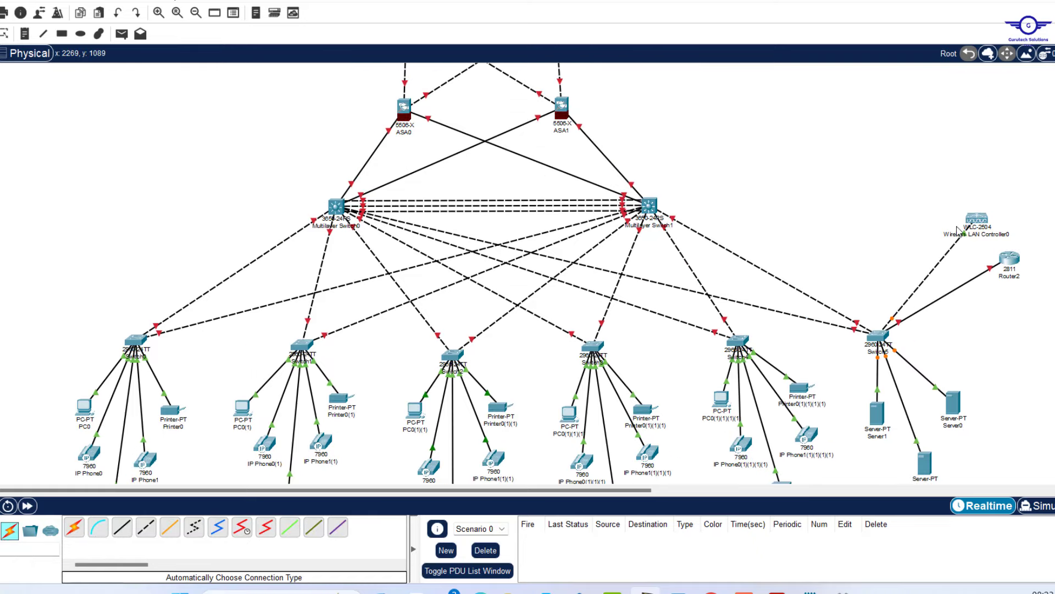
scroll(960, 232, down, 1)
scroll(959, 232, right, 2)
scroll(959, 231, left, 2)
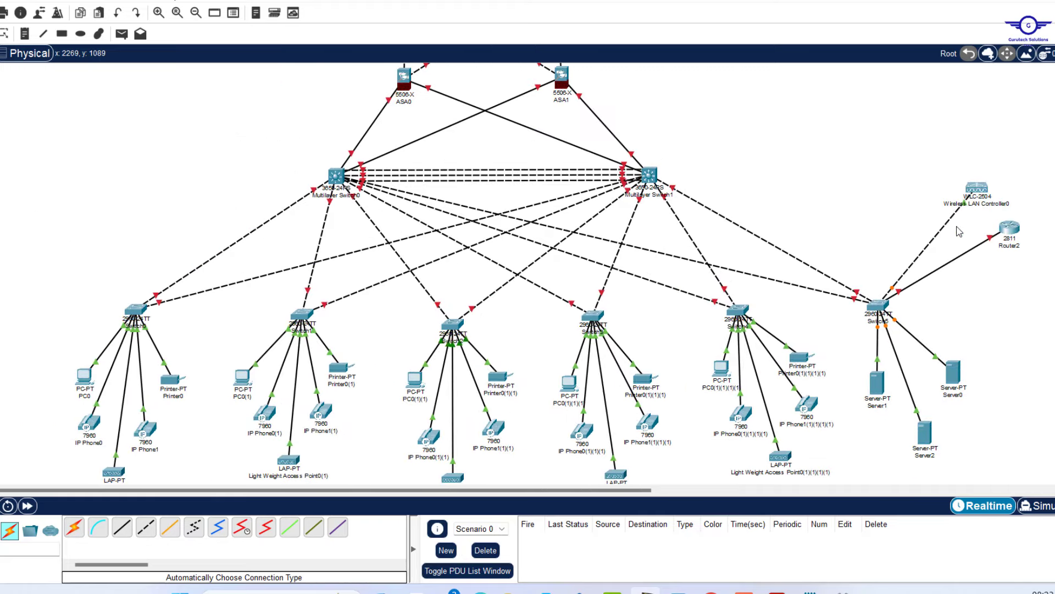
scroll(959, 232, up, 5)
scroll(959, 232, down, 10)
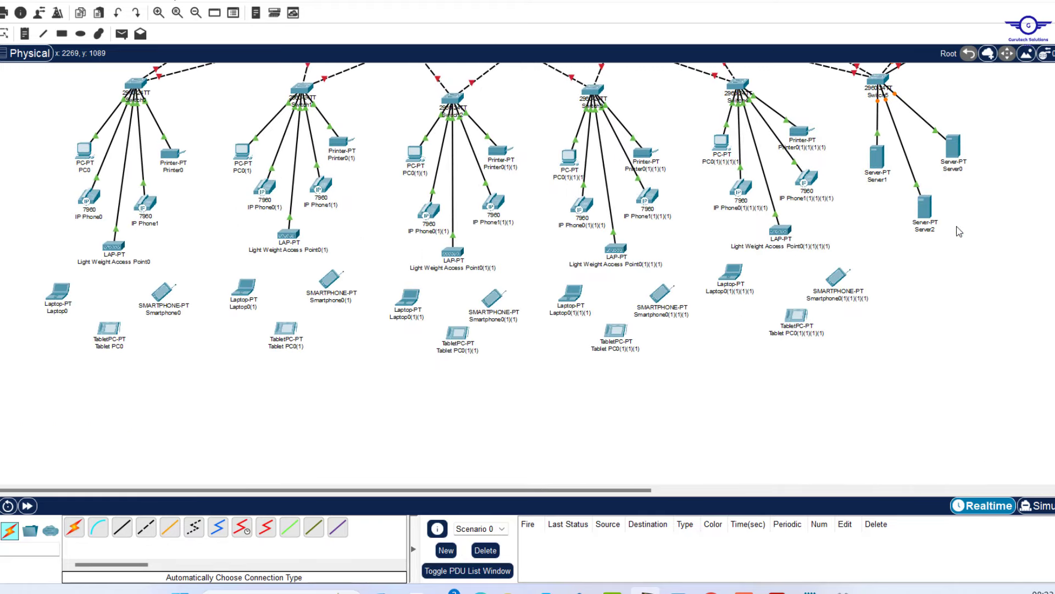
scroll(960, 232, up, 5)
scroll(959, 231, up, 4)
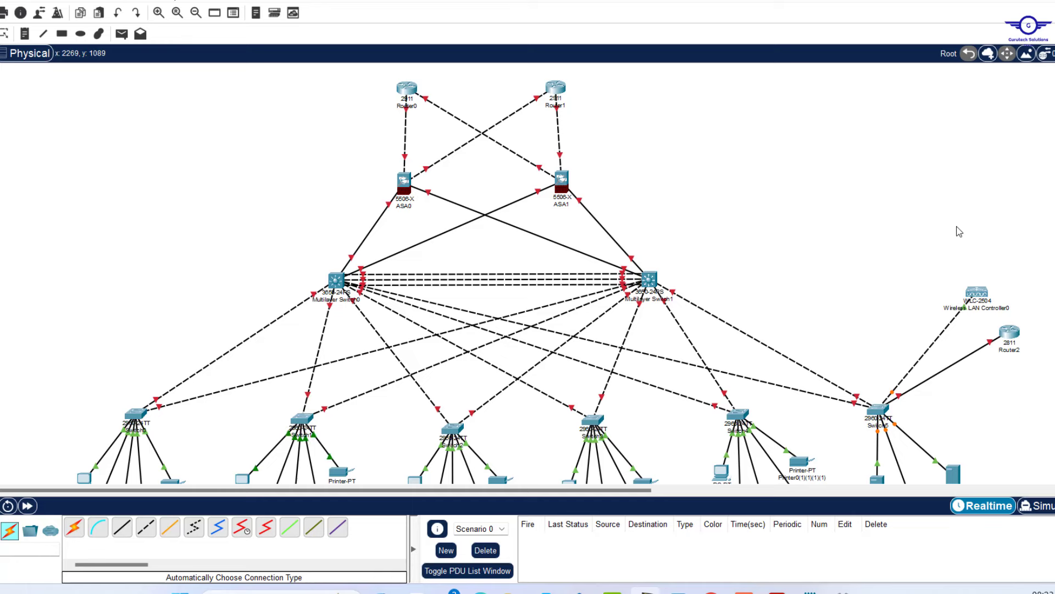
scroll(959, 231, up, 2)
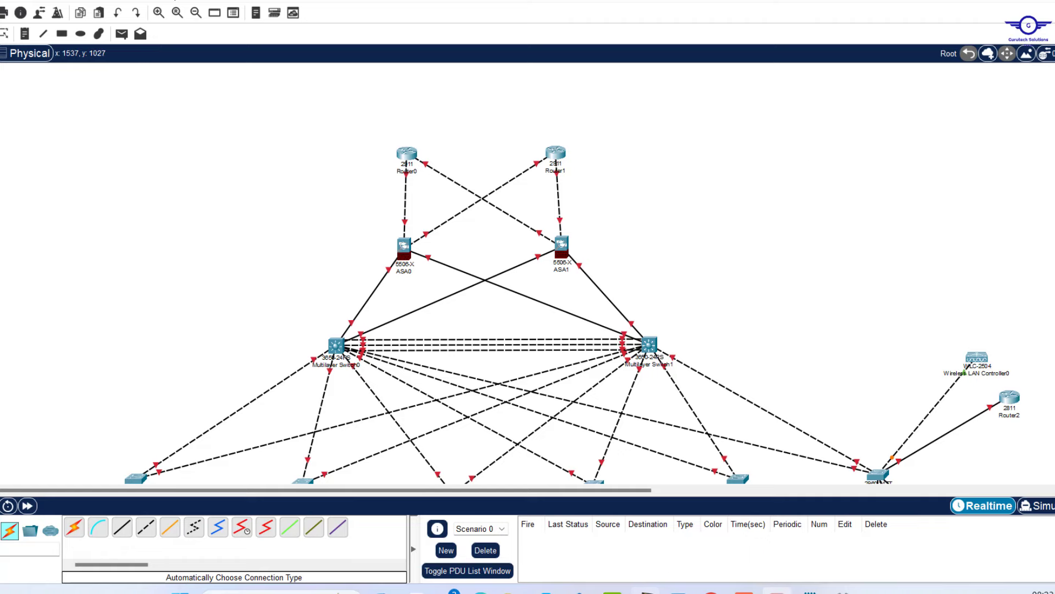
Switch to the project brief PDF, check the sentence on which firewall the DMZ attaches to, and return to Packet Tracer
click(777, 591)
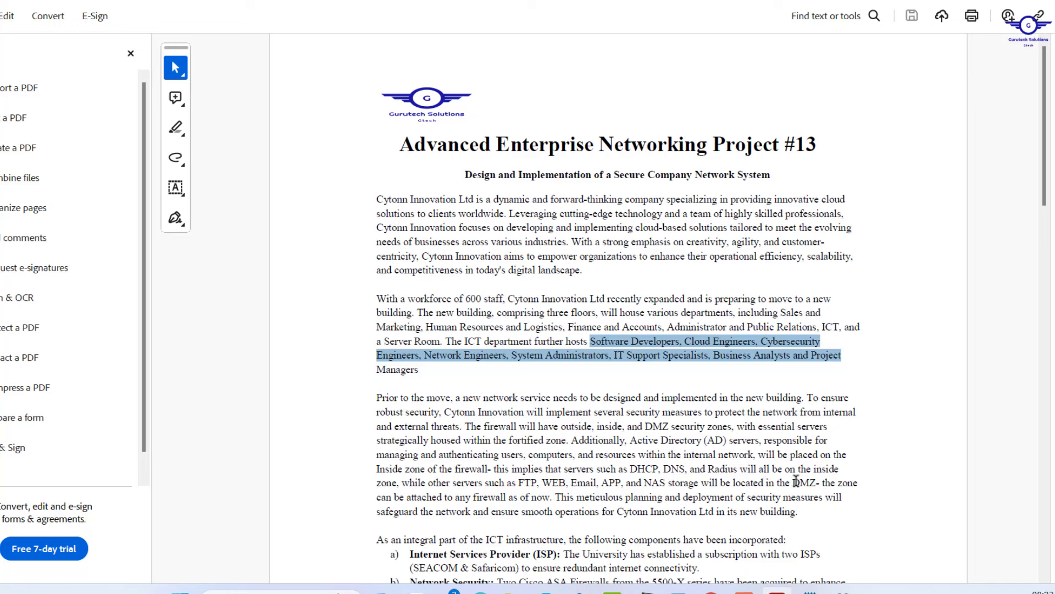
drag(795, 482, 534, 500)
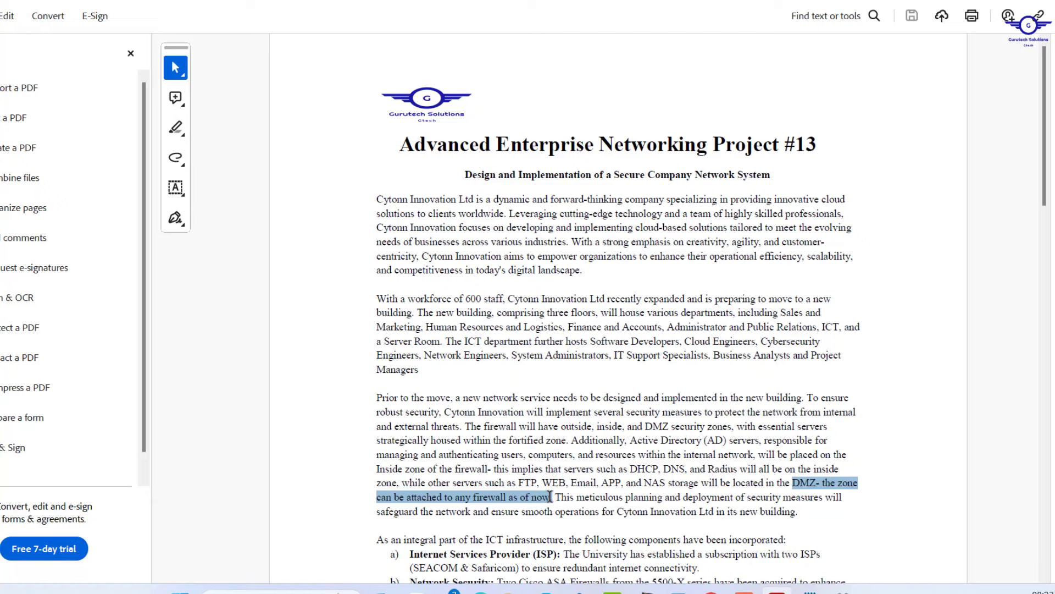
drag(550, 497, 553, 496)
key(alt+Tab)
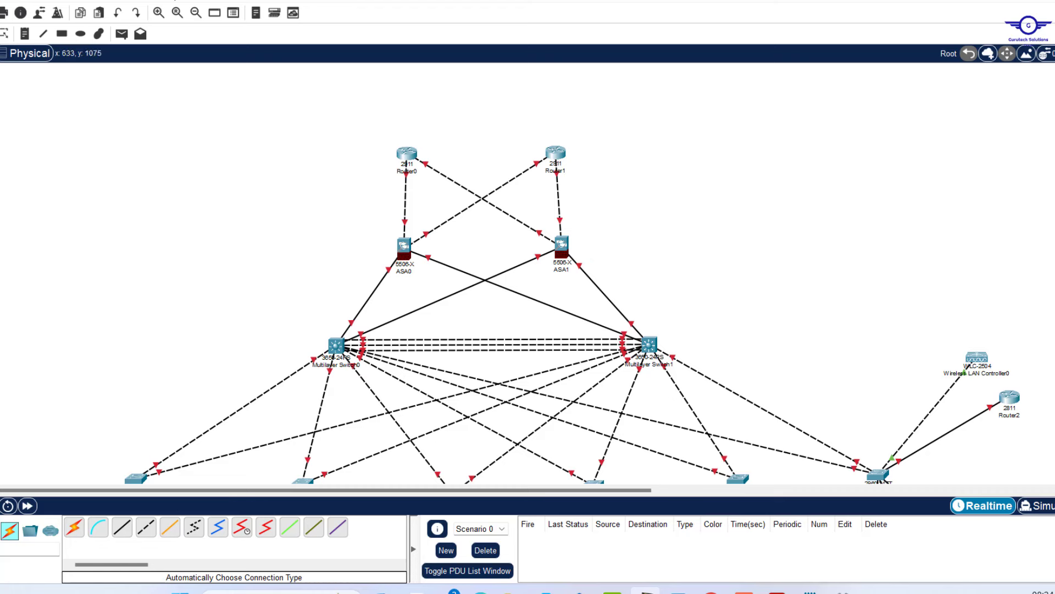
Add a 2960 switch for the DMZ to the left of the ASA0 firewall
click(11, 566)
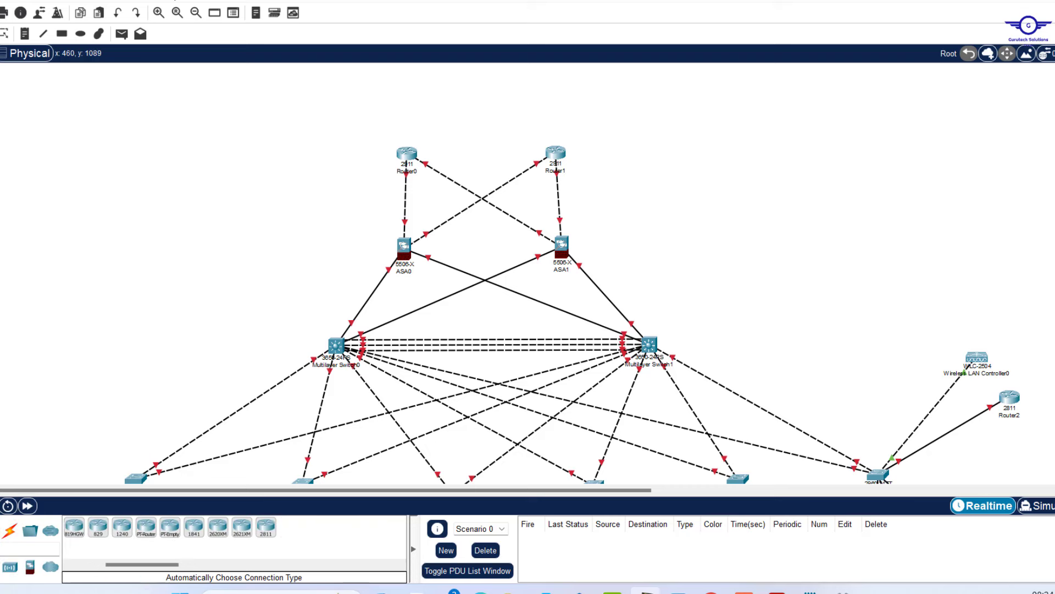
click(11, 567)
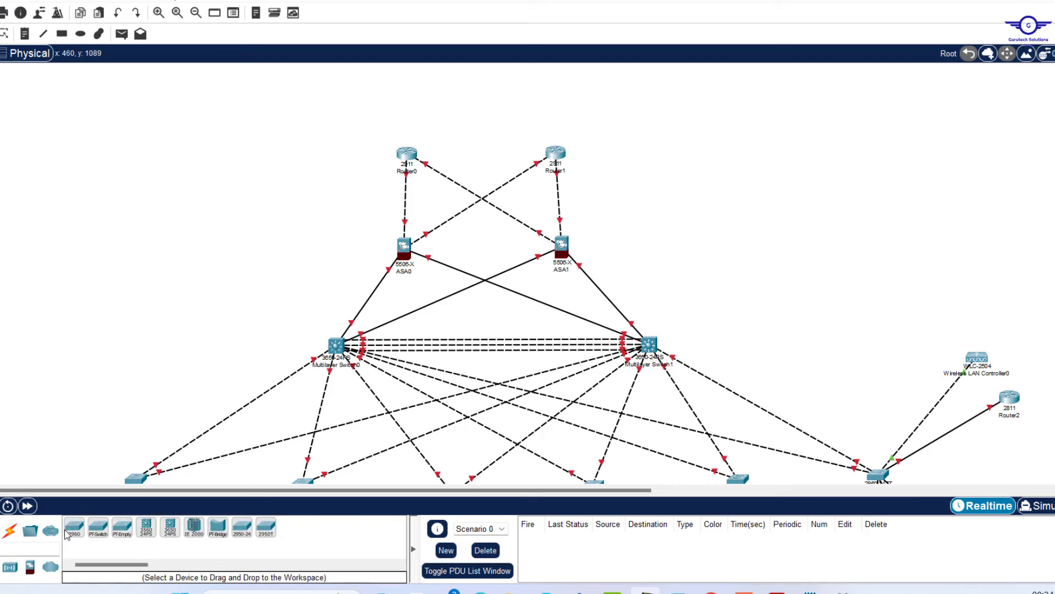
click(75, 530)
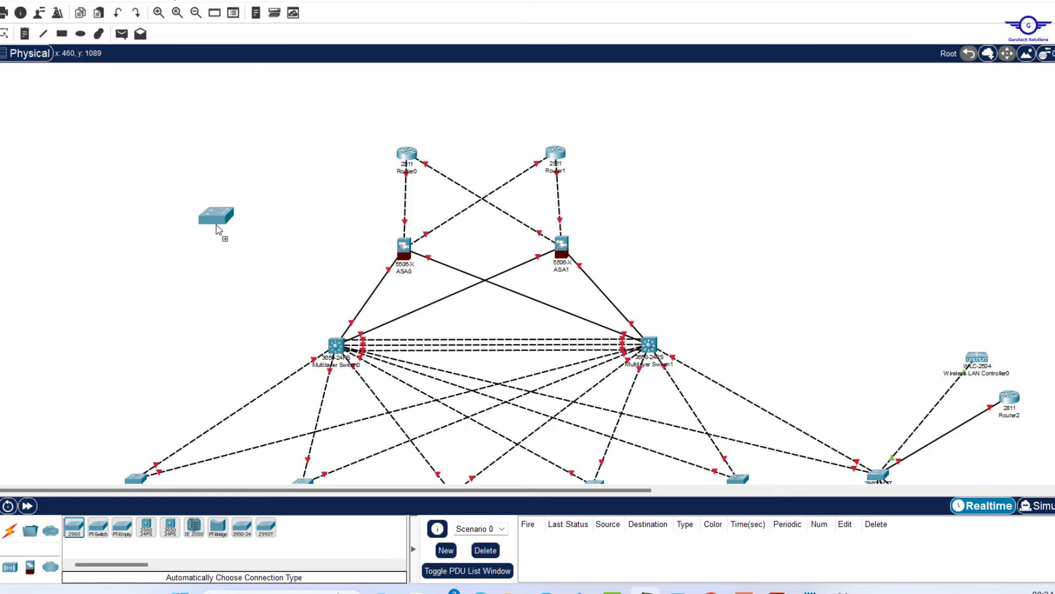
click(214, 226)
drag(214, 228, 271, 235)
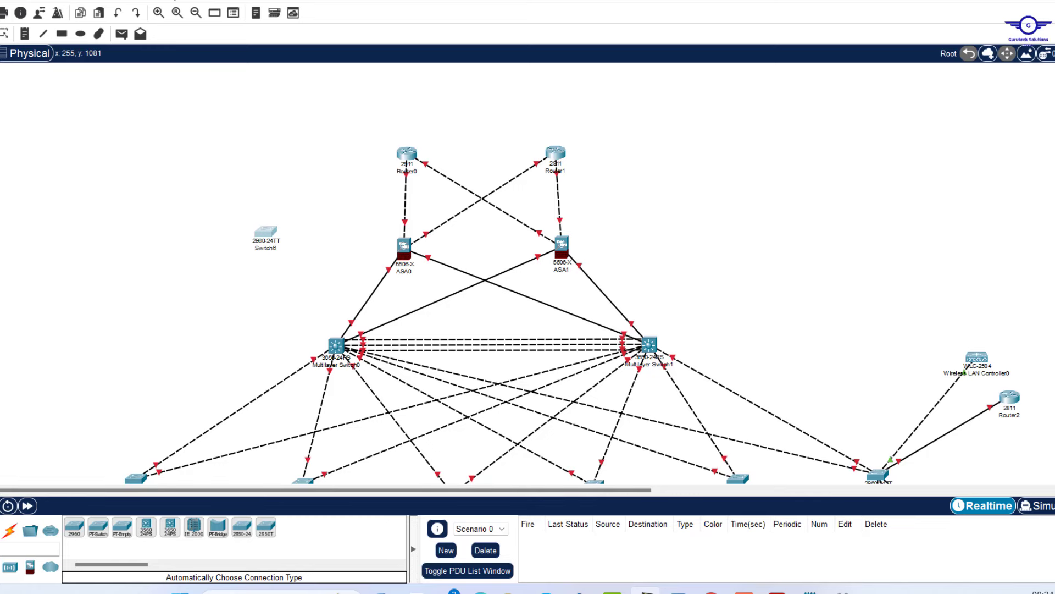
Add five Server-PT servers to the left of Switch6 and arrange them in an arc facing the switch
click(122, 526)
click(48, 181)
click(113, 144)
click(43, 247)
click(89, 282)
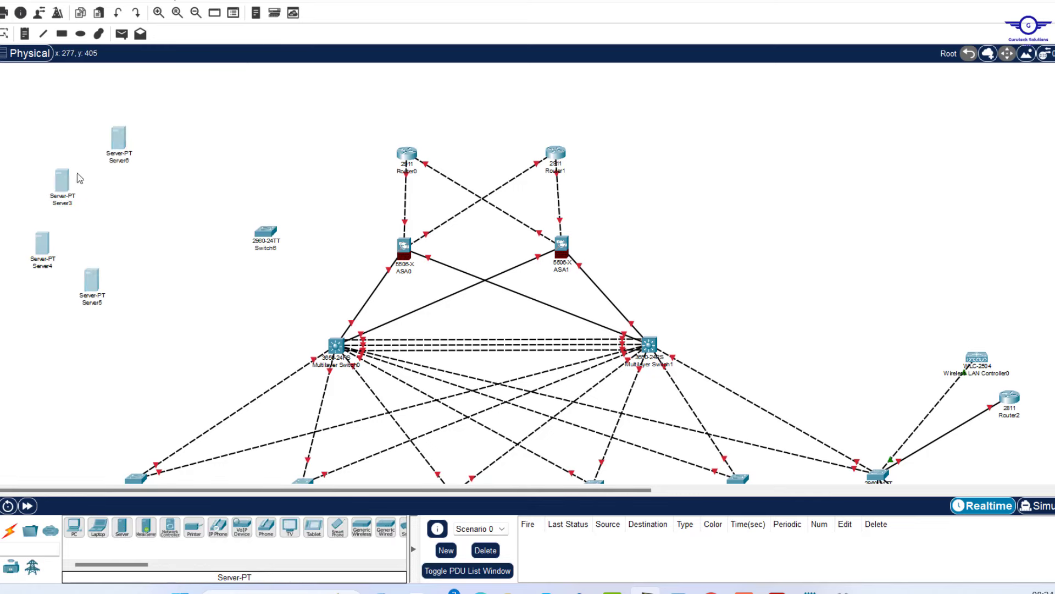
click(184, 168)
drag(120, 144, 145, 203)
drag(149, 283, 177, 270)
drag(100, 248, 153, 249)
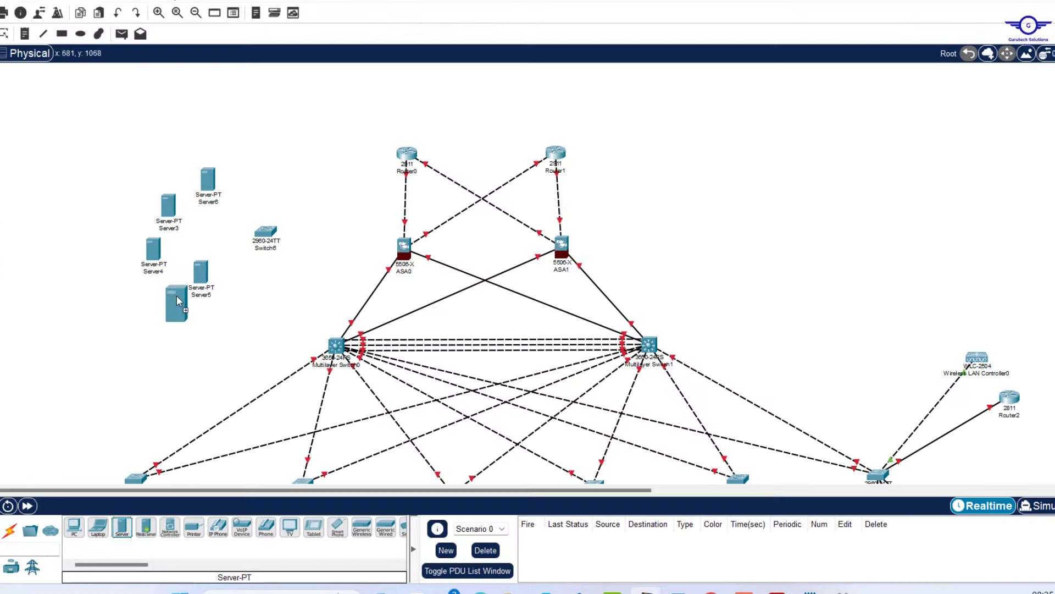
drag(183, 168, 222, 172)
drag(168, 194, 179, 183)
drag(154, 249, 154, 228)
drag(181, 270, 180, 262)
Cable Switch6 to the ASA0 firewall and to each of the five DMZ servers using the automatic connection type
click(10, 531)
click(74, 528)
click(265, 231)
click(404, 245)
click(222, 174)
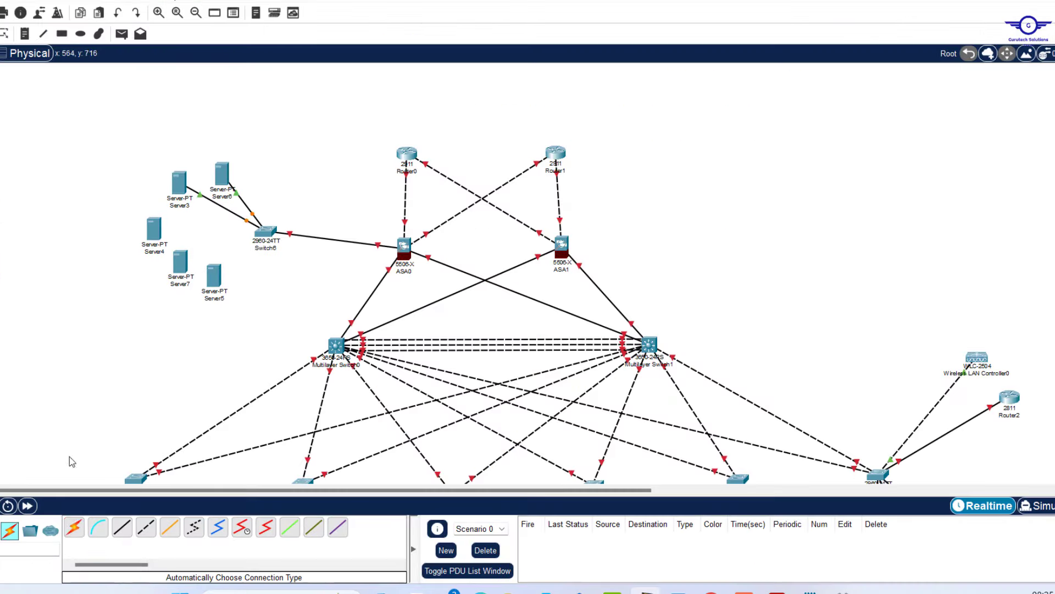
click(75, 530)
click(213, 275)
click(268, 233)
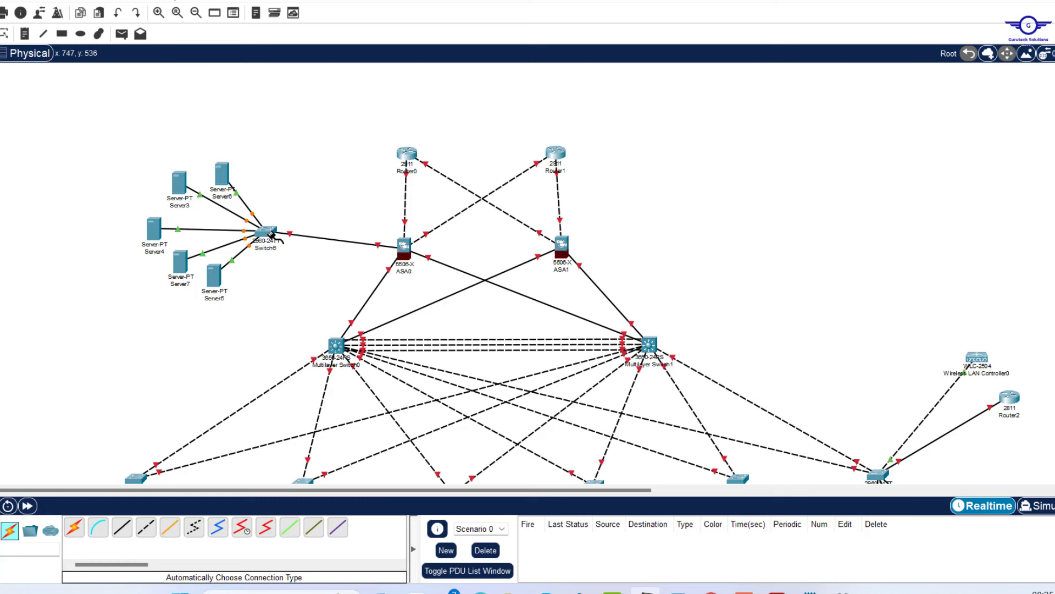
Move Switch6 and its five servers together slightly down so the switch lines up with ASA0
drag(127, 152, 311, 289)
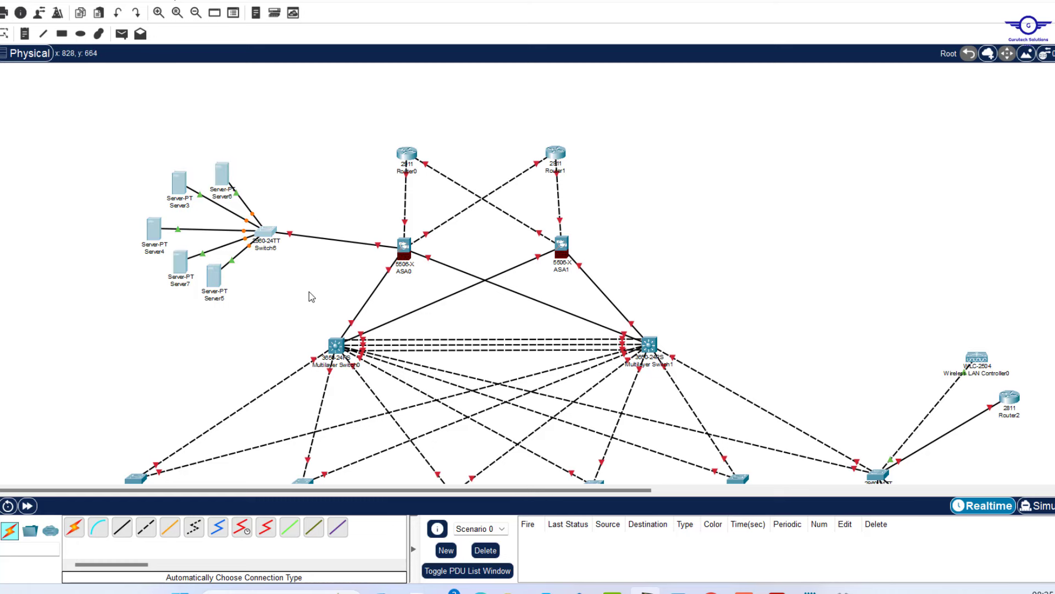
drag(266, 233, 263, 256)
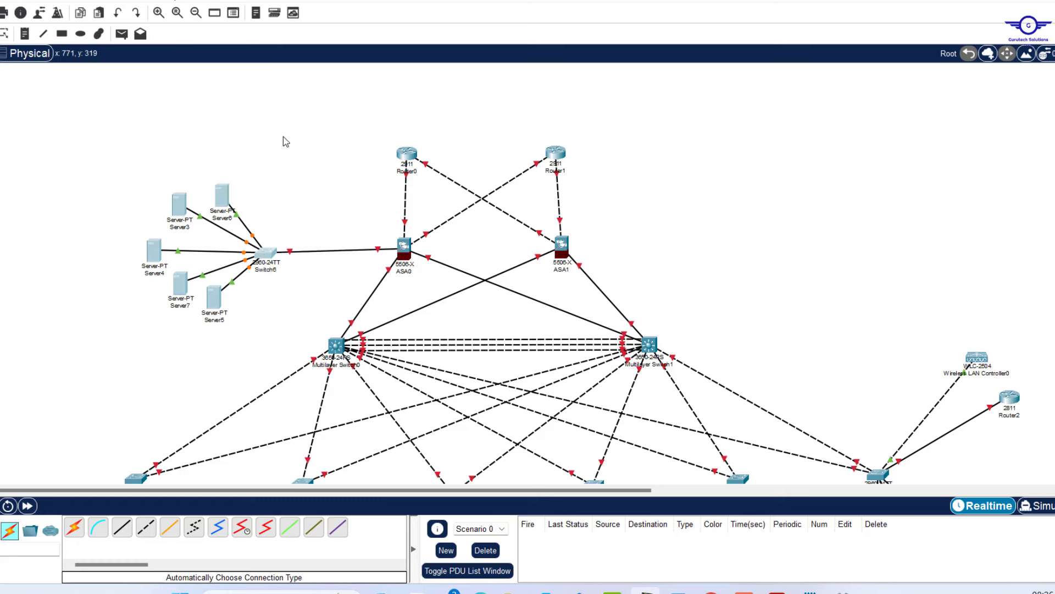
click(282, 141)
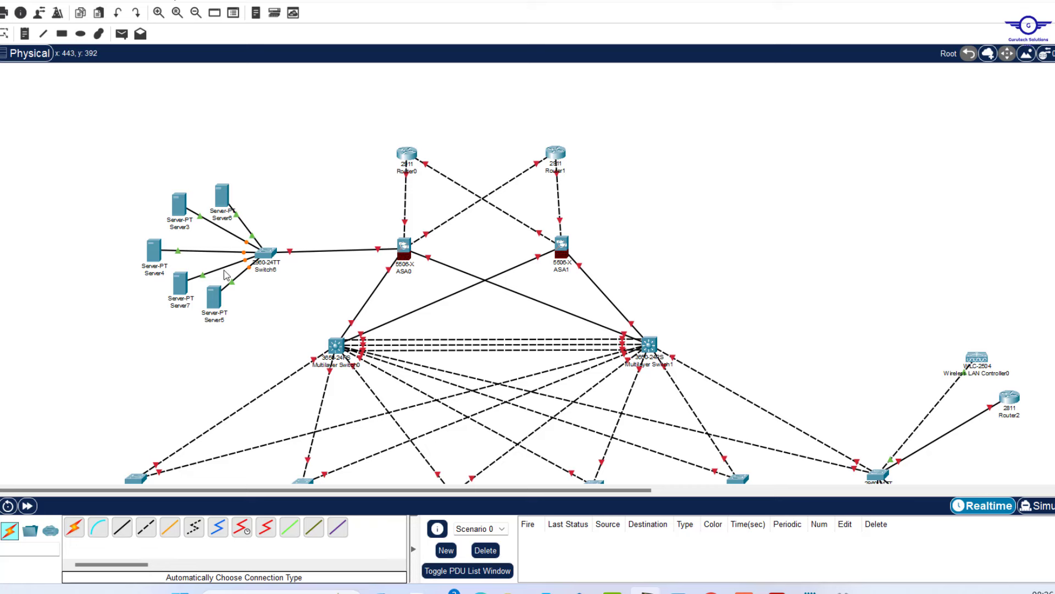
Review the DMZ server group, the two ASA firewalls and the department switches with their end devices
drag(137, 175, 241, 337)
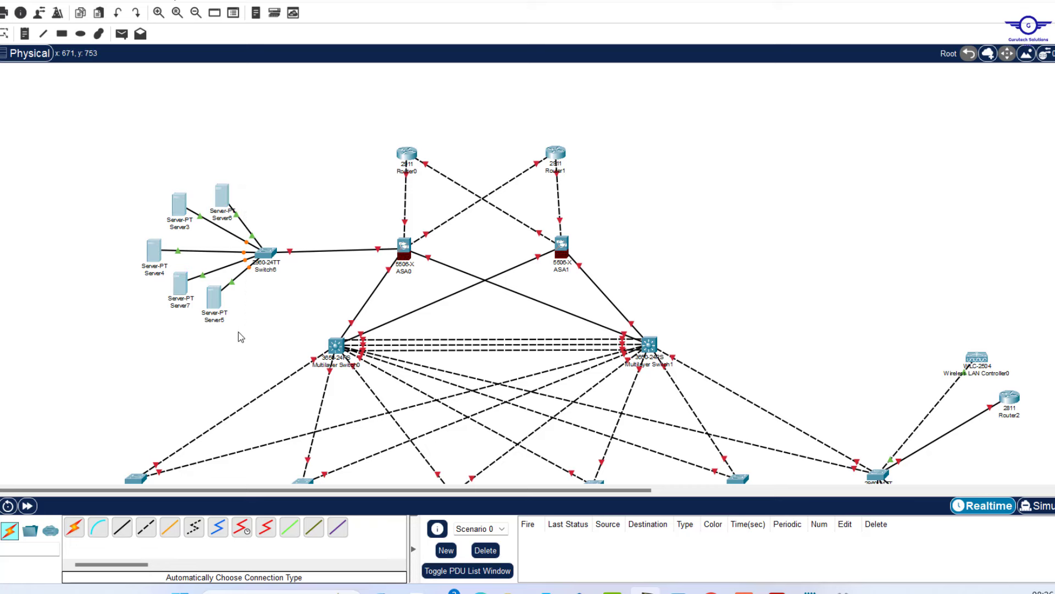
click(299, 163)
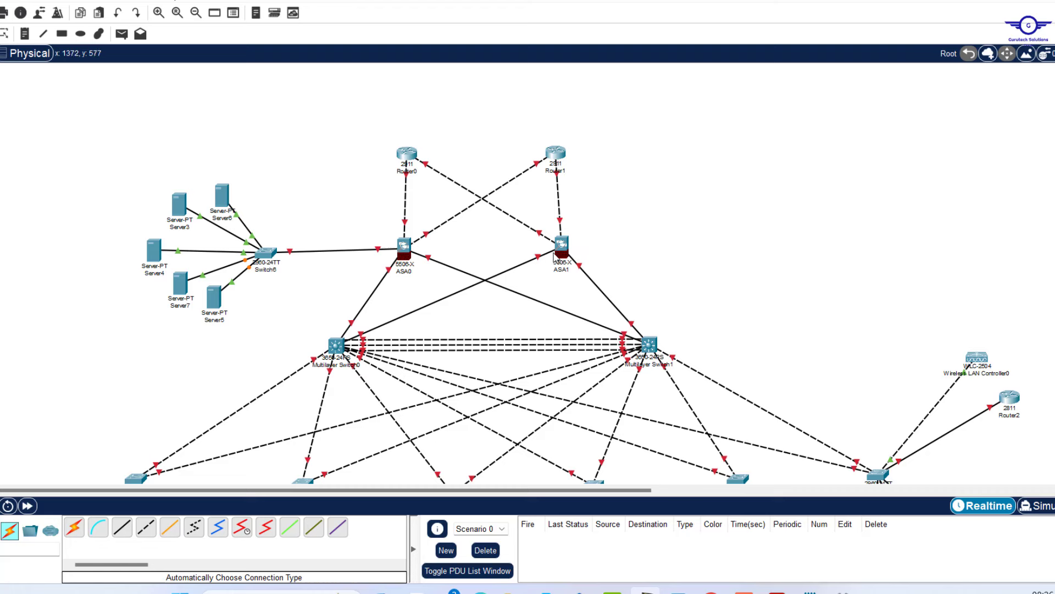
mouse_move(554, 257)
mouse_move(290, 257)
drag(133, 165, 283, 342)
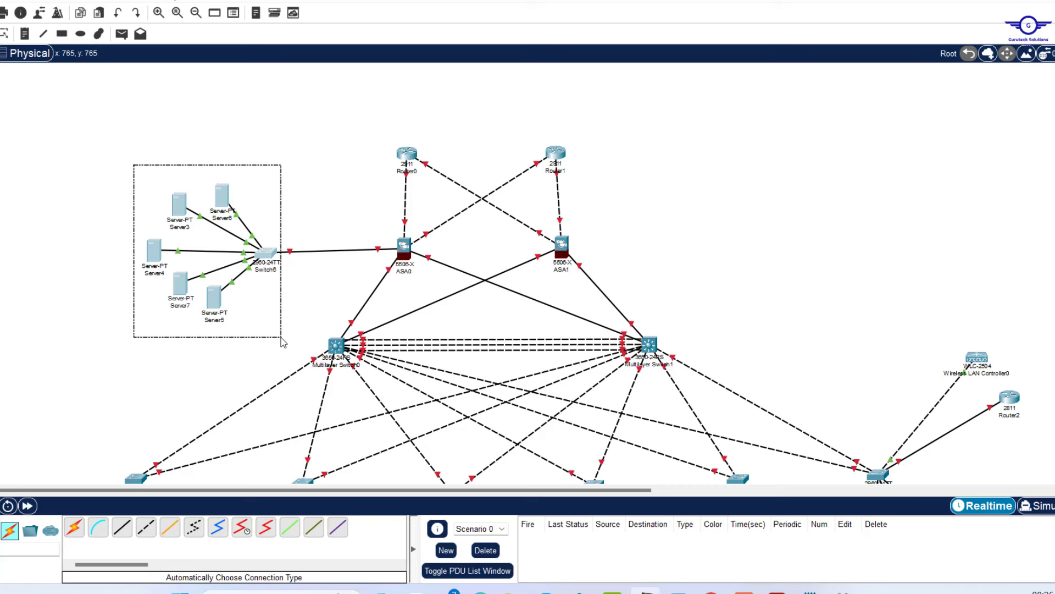
drag(282, 342, 283, 342)
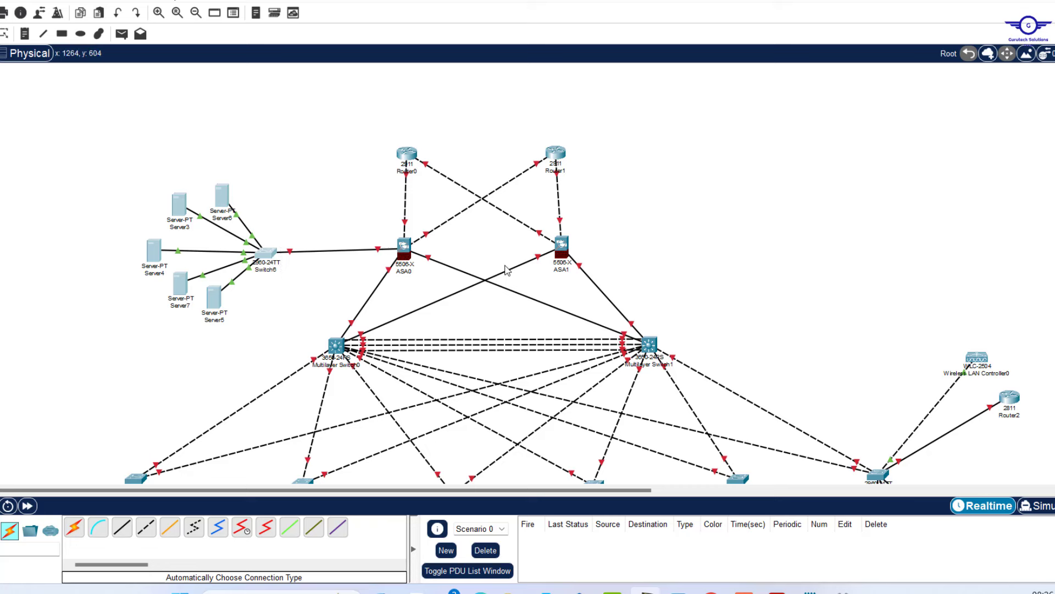
scroll(502, 309, down, 4)
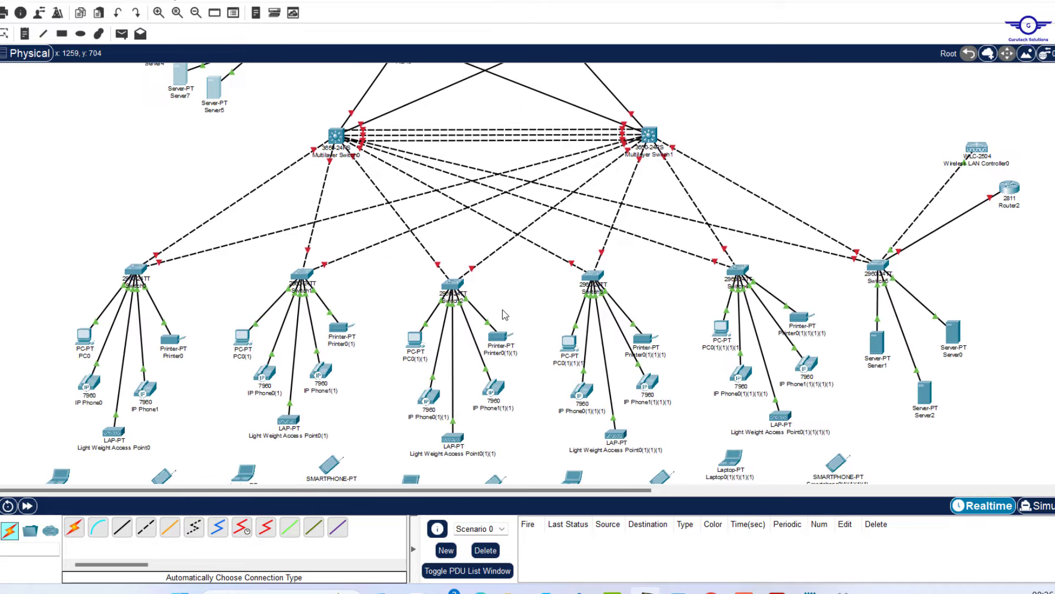
scroll(502, 309, up, 5)
scroll(505, 314, up, 2)
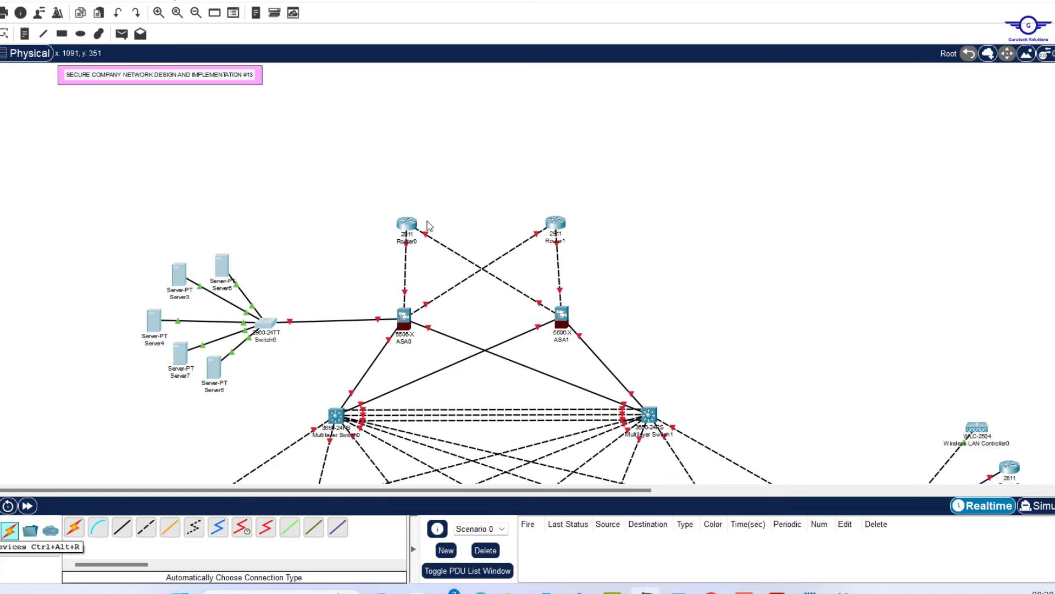
Add a 2911 router midway above Router0 and Router1, and a 2960 switch directly above the new router
click(3, 531)
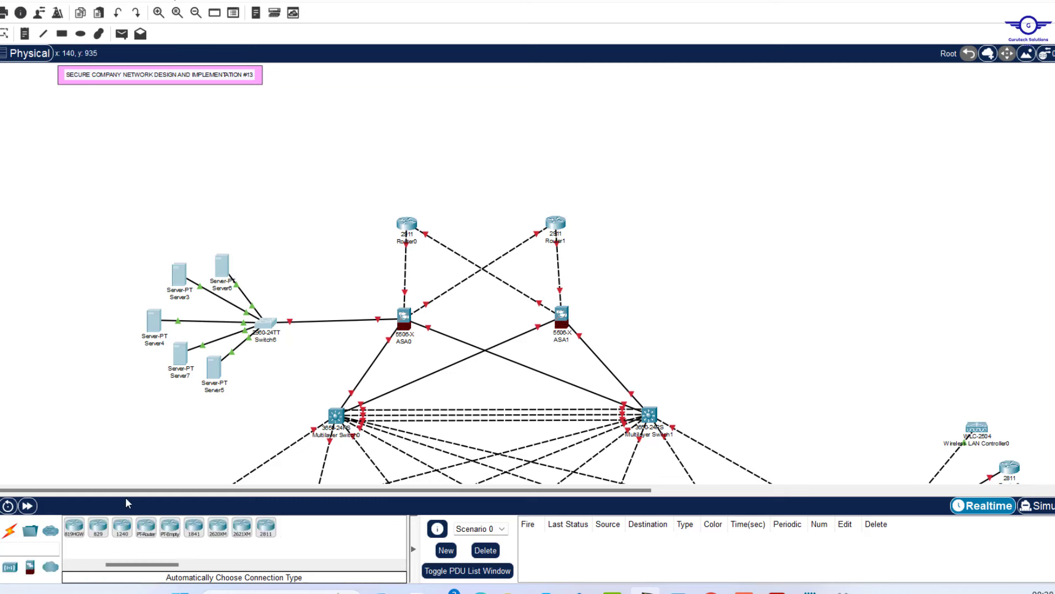
scroll(101, 543, up, 3)
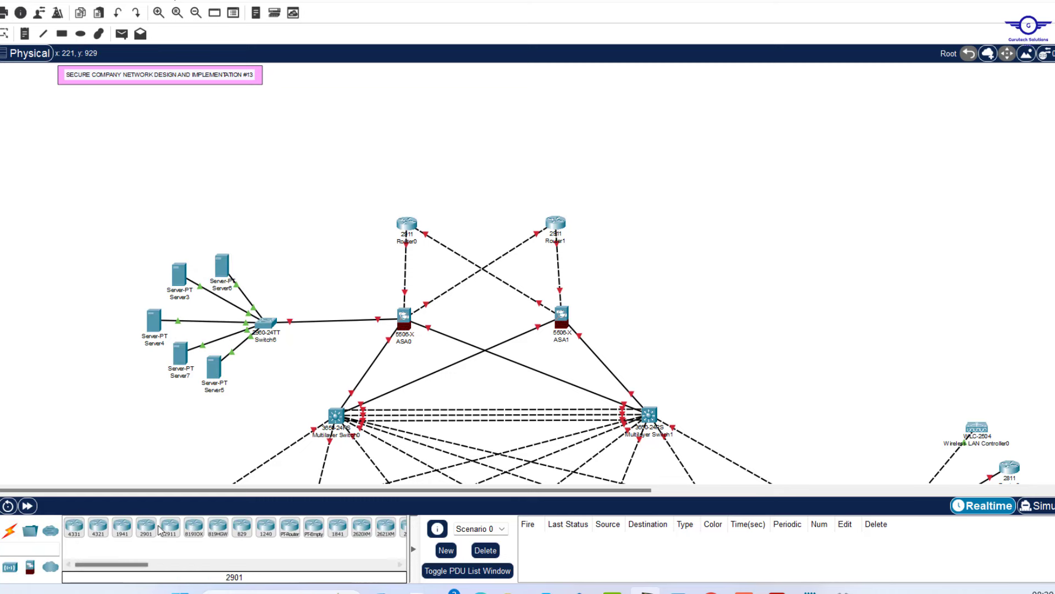
drag(170, 526, 476, 158)
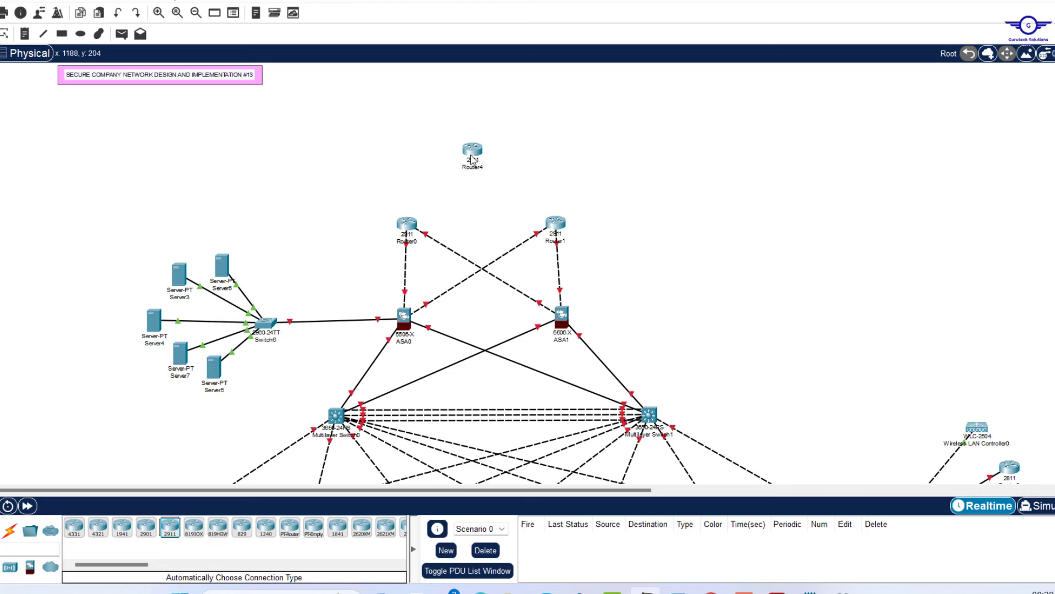
drag(471, 158, 471, 168)
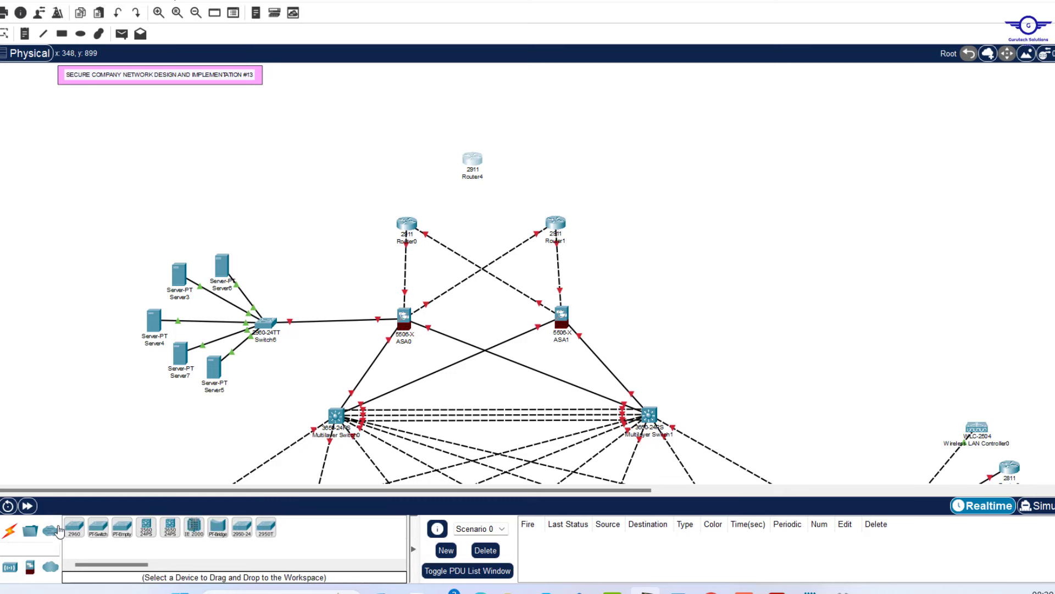
click(75, 526)
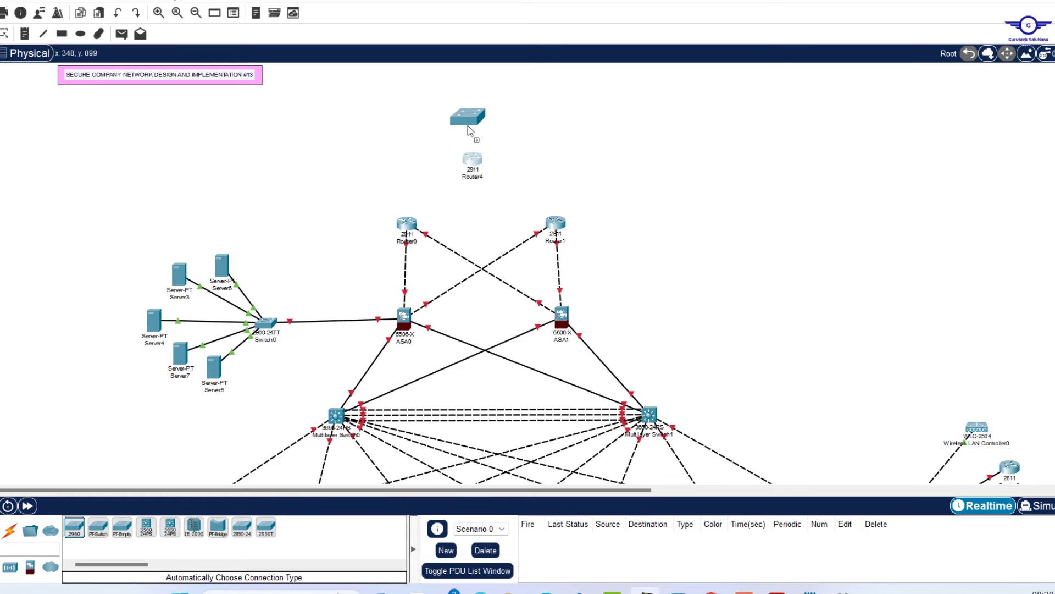
click(463, 126)
drag(471, 127, 467, 128)
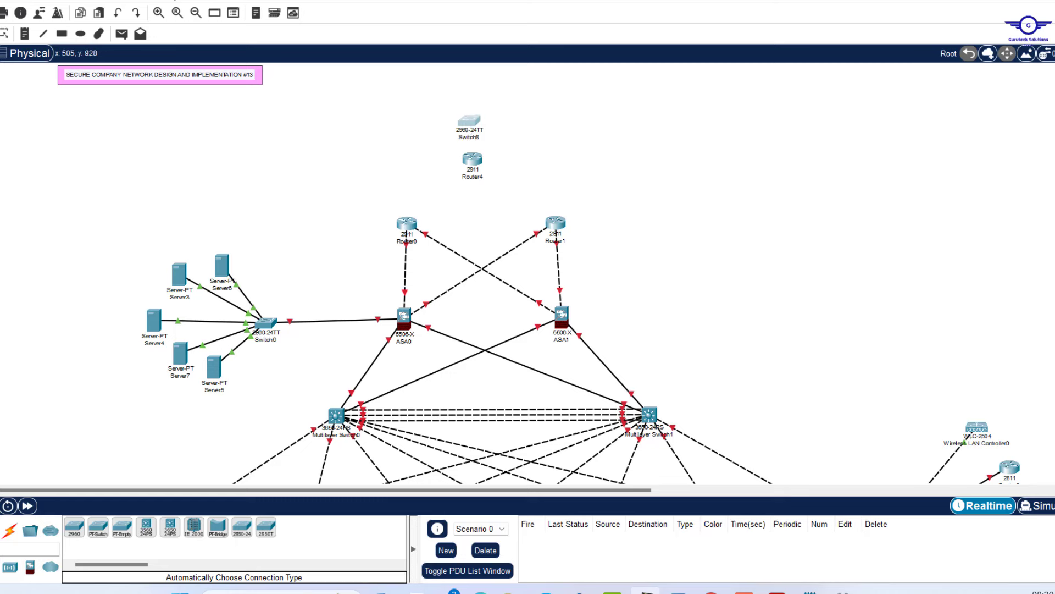
Add two PCs above the new 2960 switch, one on each side of it
click(11, 567)
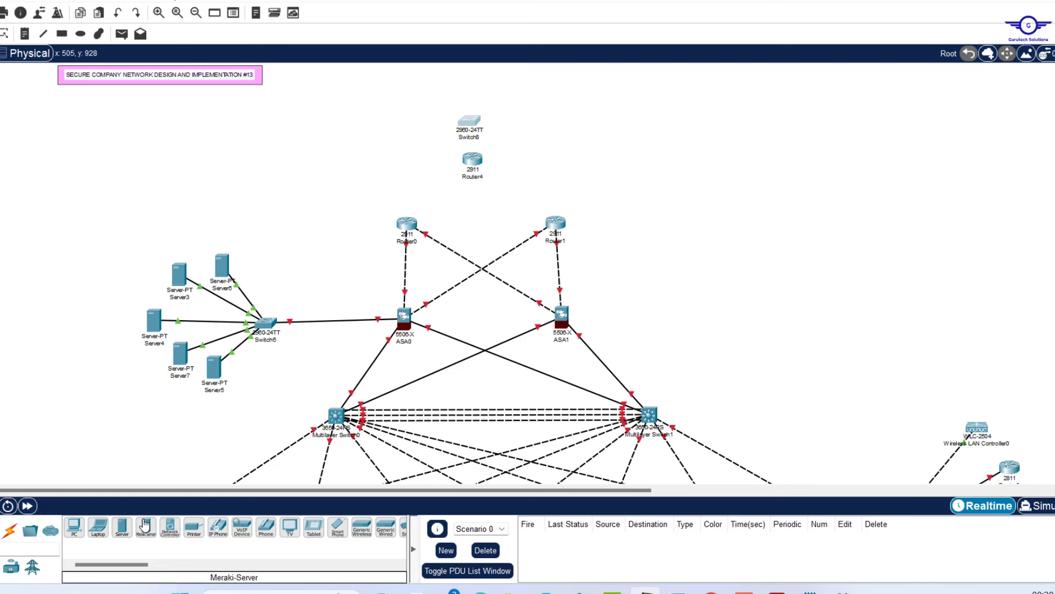
click(75, 526)
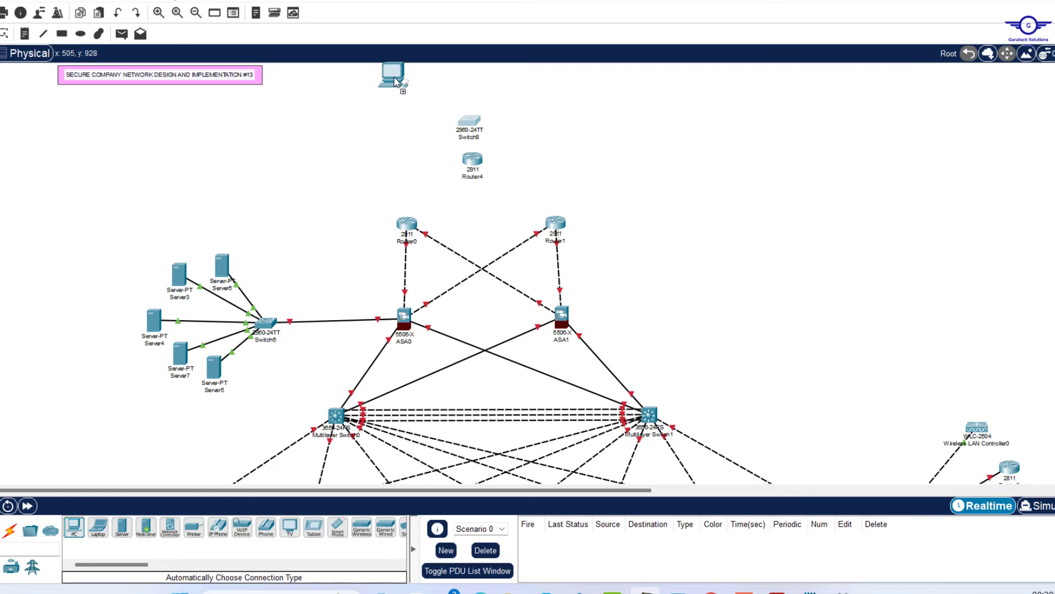
click(344, 83)
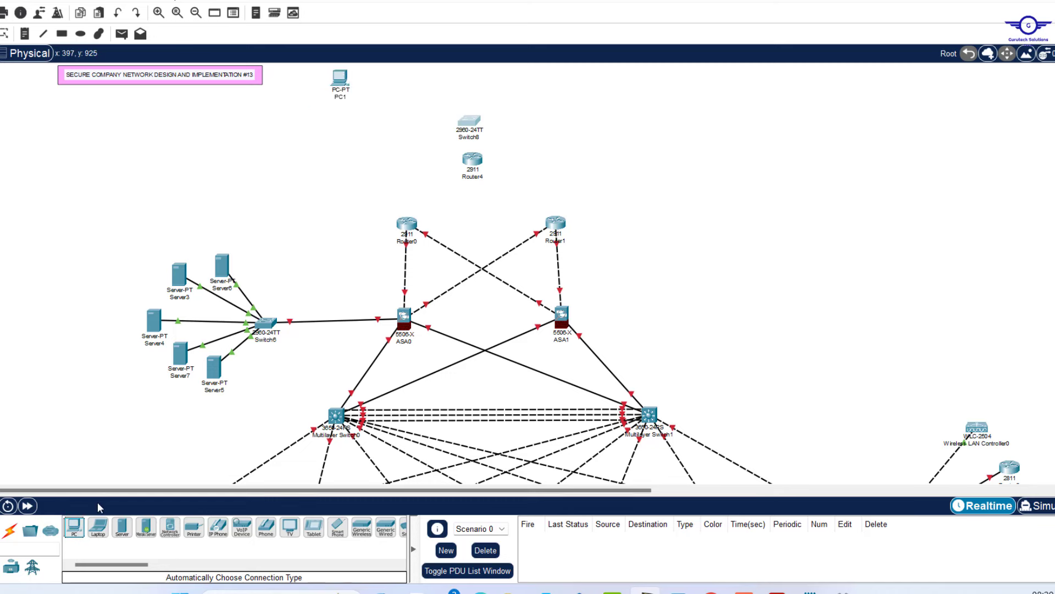
click(74, 526)
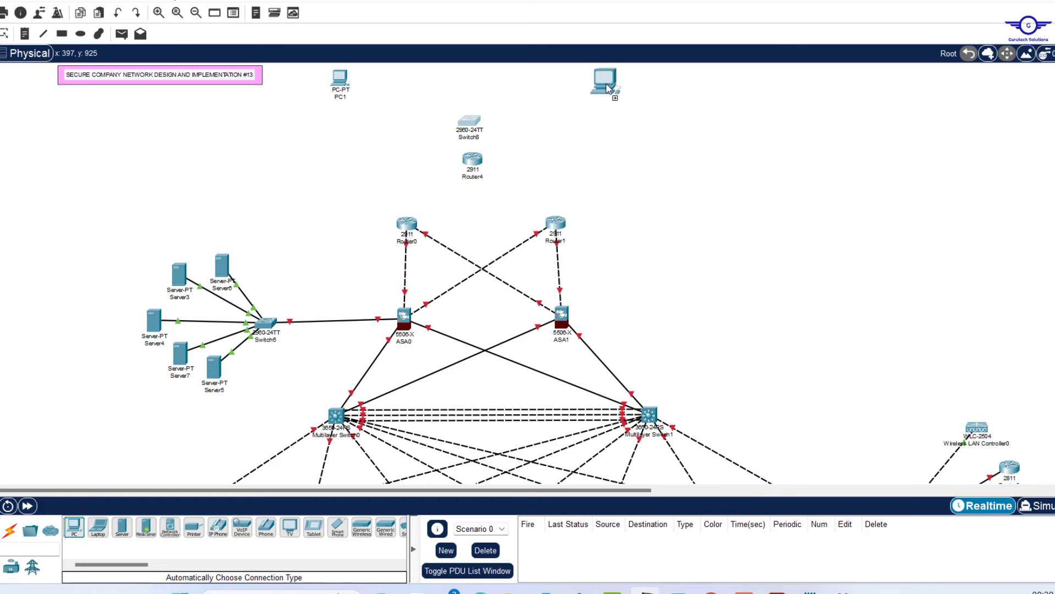
click(614, 84)
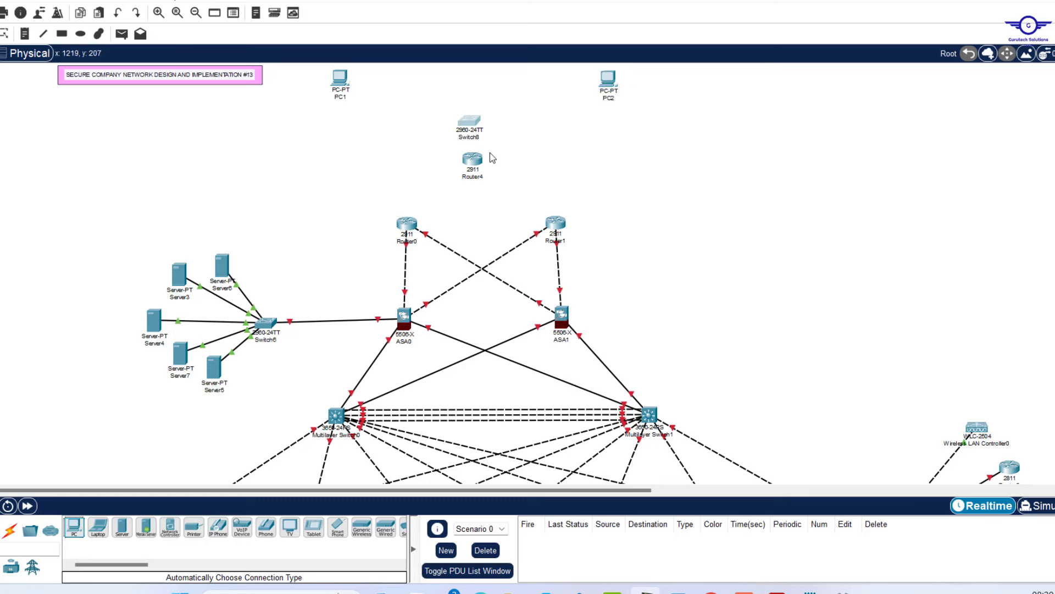
Cable Router4 to Router0, Router1 and Switch8 using the automatic connection type
click(10, 530)
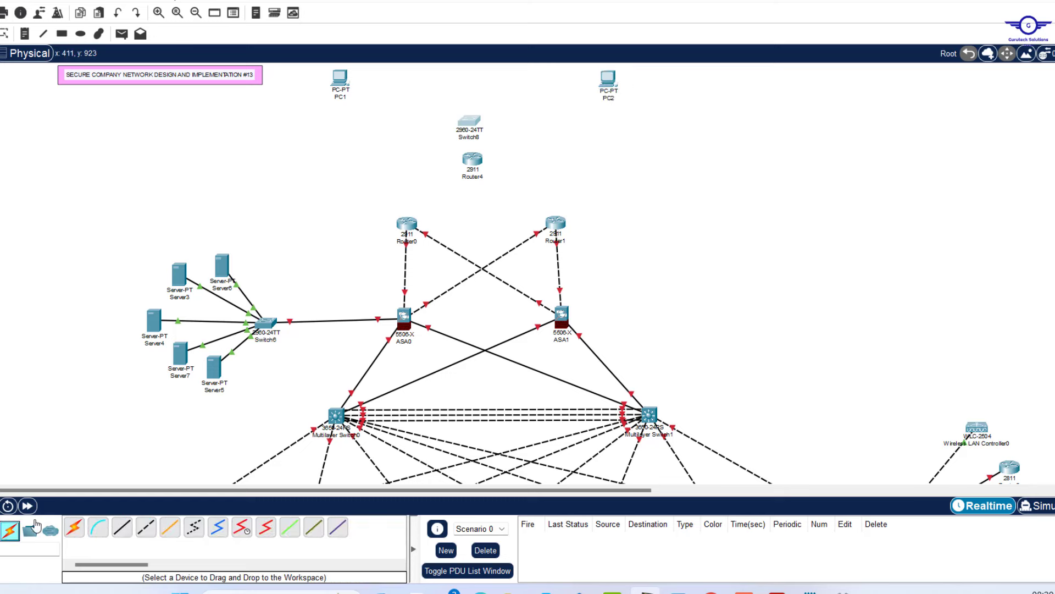
click(74, 527)
click(472, 159)
click(407, 223)
click(472, 160)
click(556, 223)
click(469, 121)
click(472, 160)
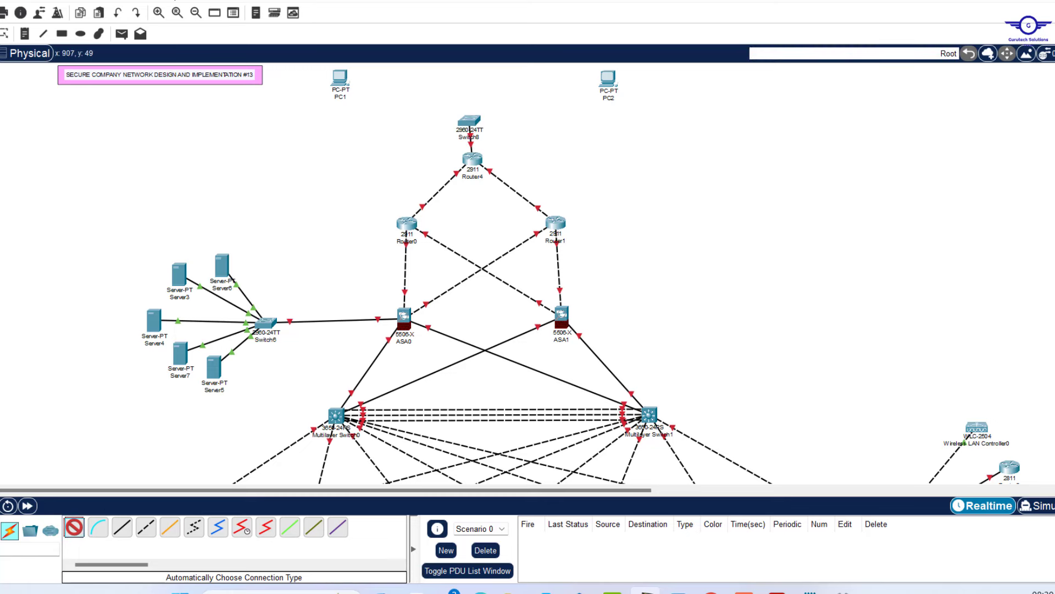
Connect PC1 and PC2 to Switch8
click(340, 78)
click(468, 120)
click(607, 78)
click(469, 121)
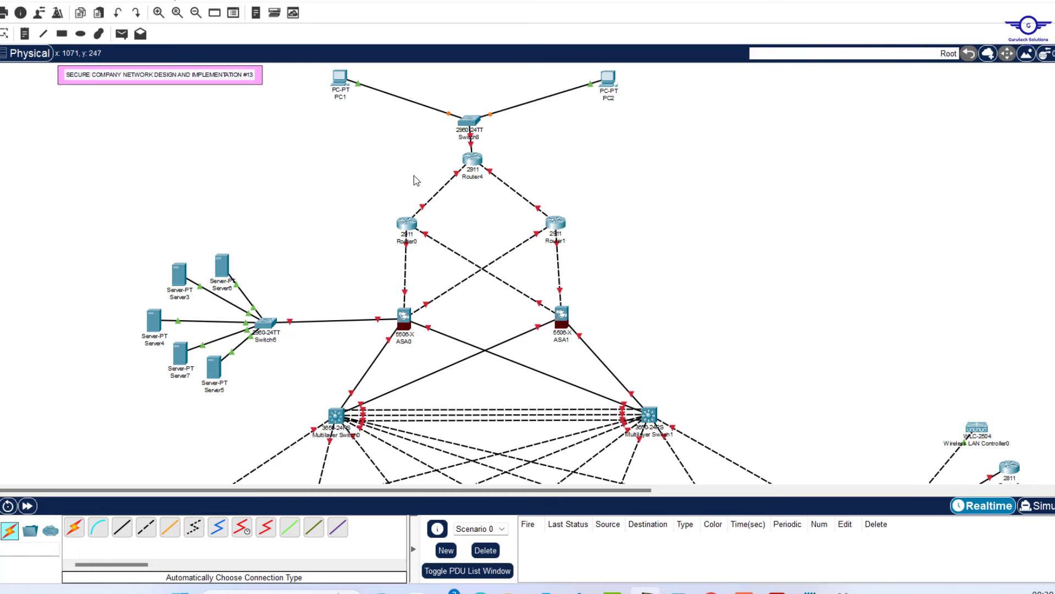
Shift Router4 and Switch8 slightly down and bring PC1 and PC2 closer to the switch
drag(473, 162, 474, 171)
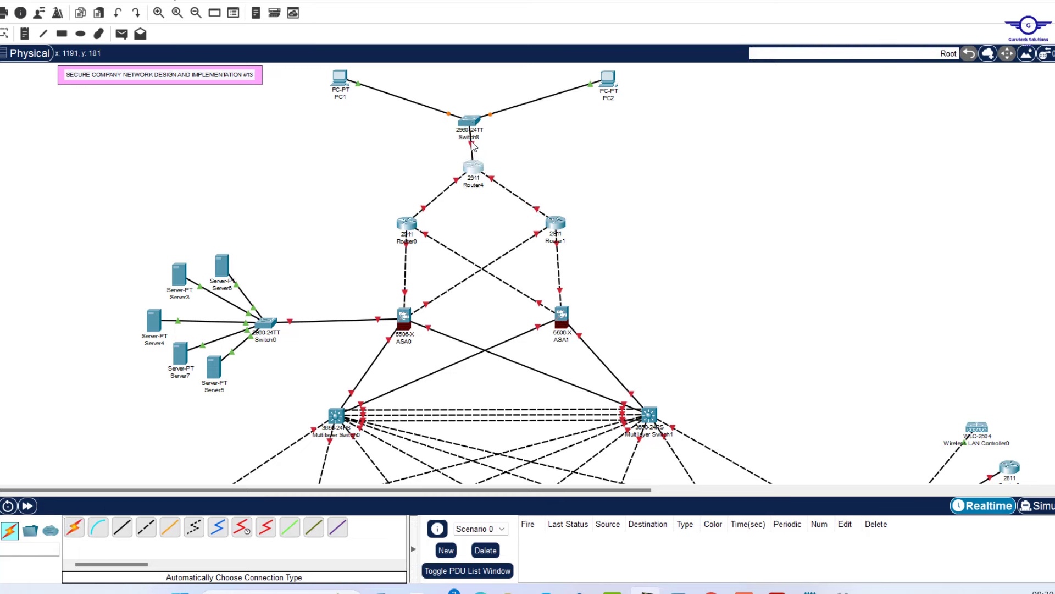
drag(469, 122, 473, 130)
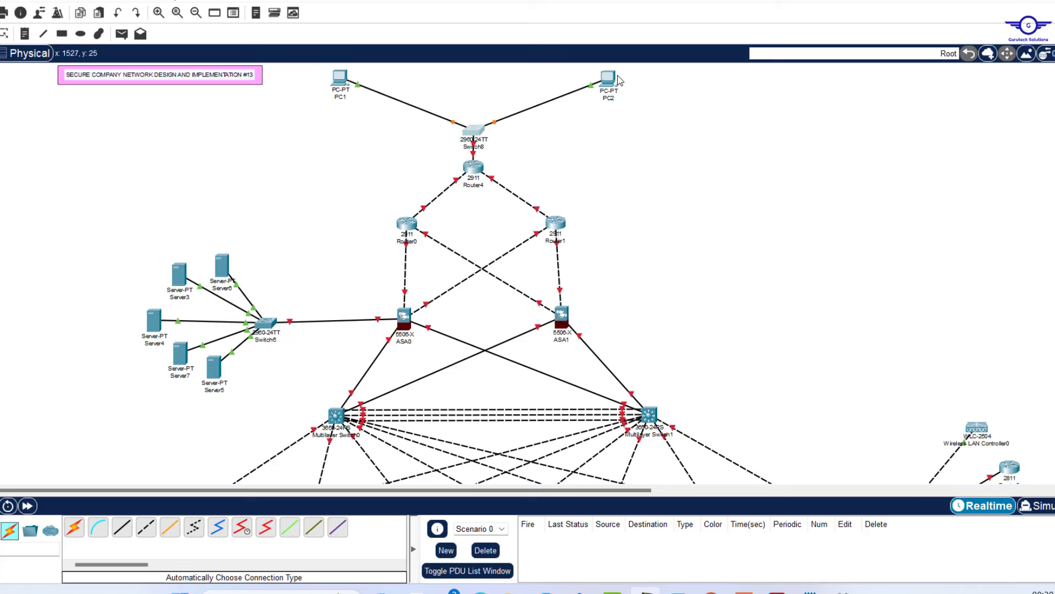
drag(616, 79, 582, 79)
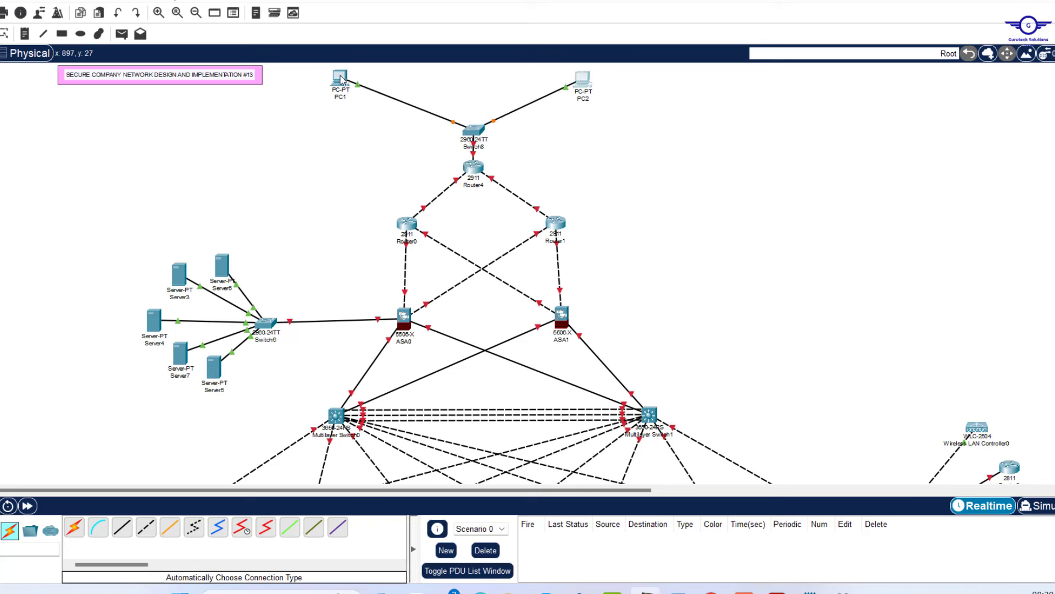
drag(342, 80, 372, 88)
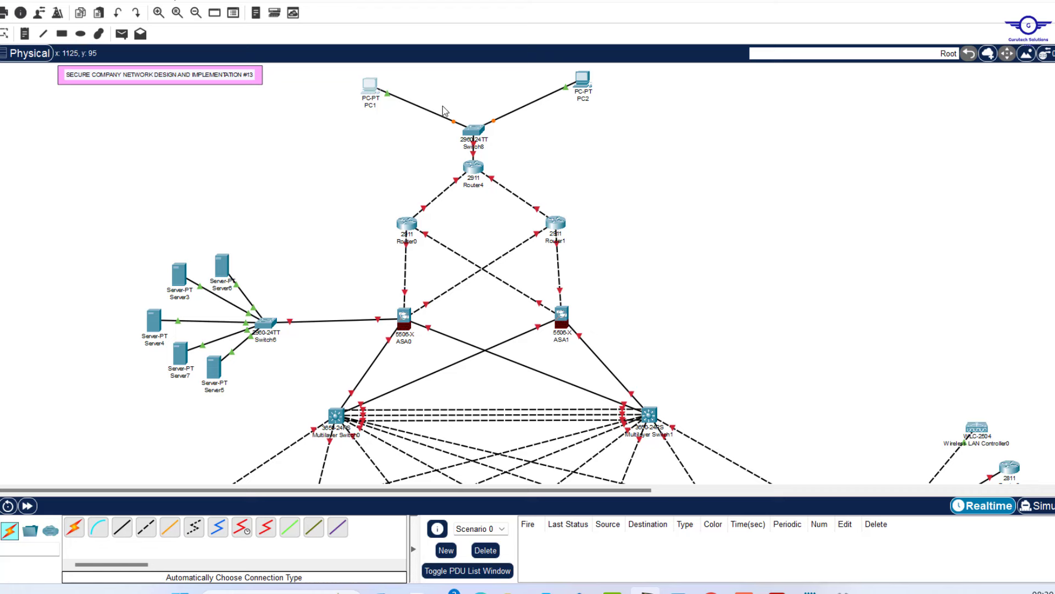
Group Switch8 and Router4 into a new cluster and move the cluster slightly up
drag(441, 105, 507, 198)
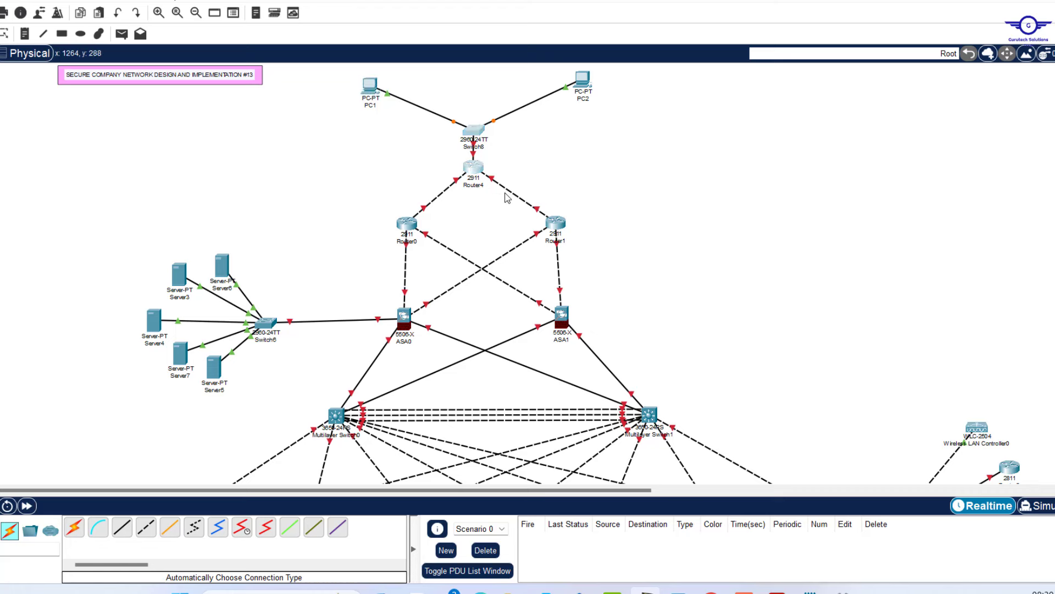
click(992, 55)
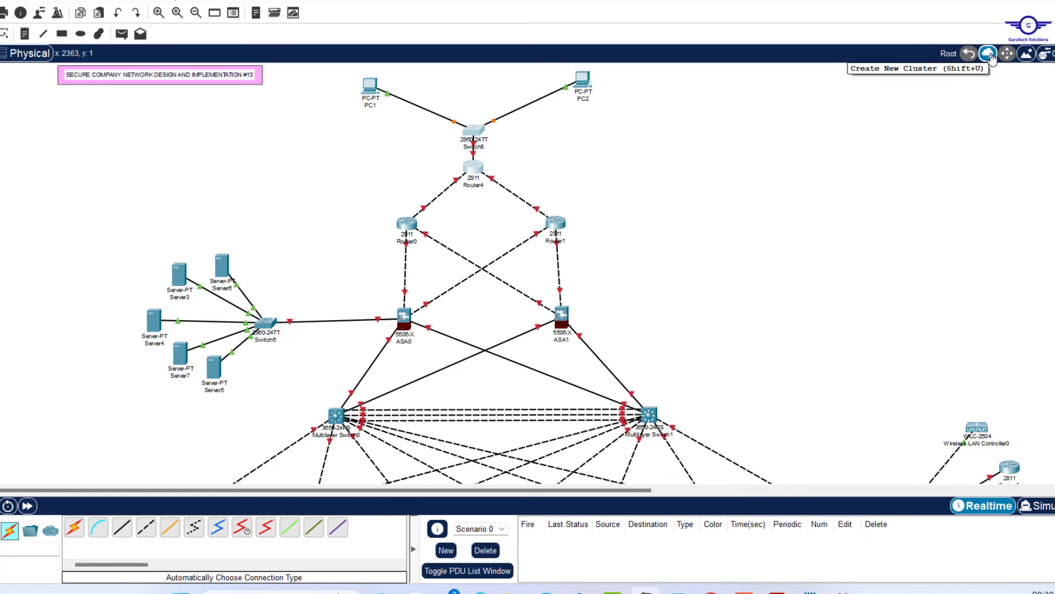
click(993, 56)
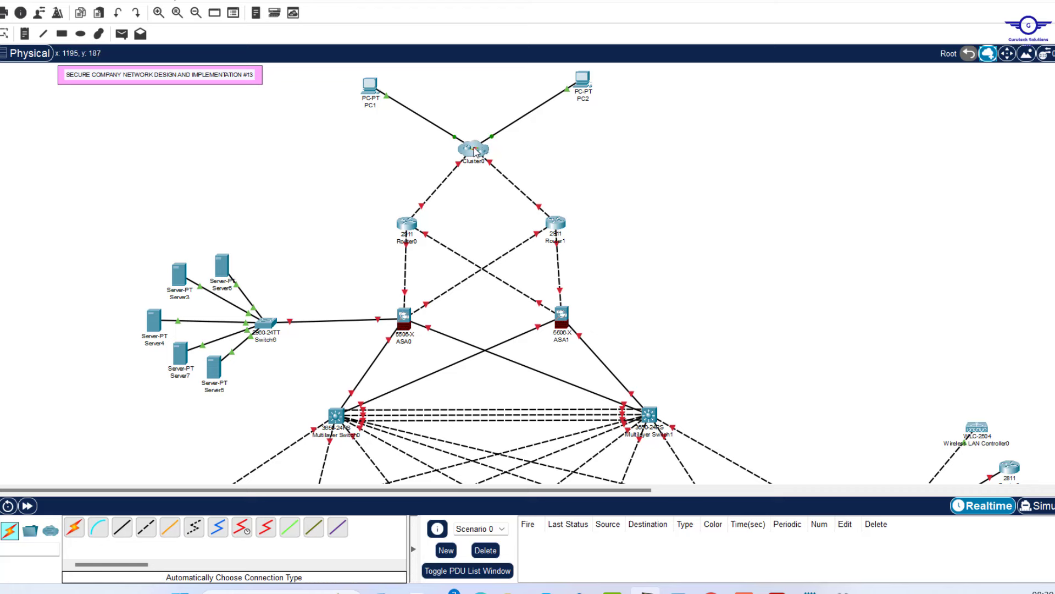
drag(474, 152, 471, 143)
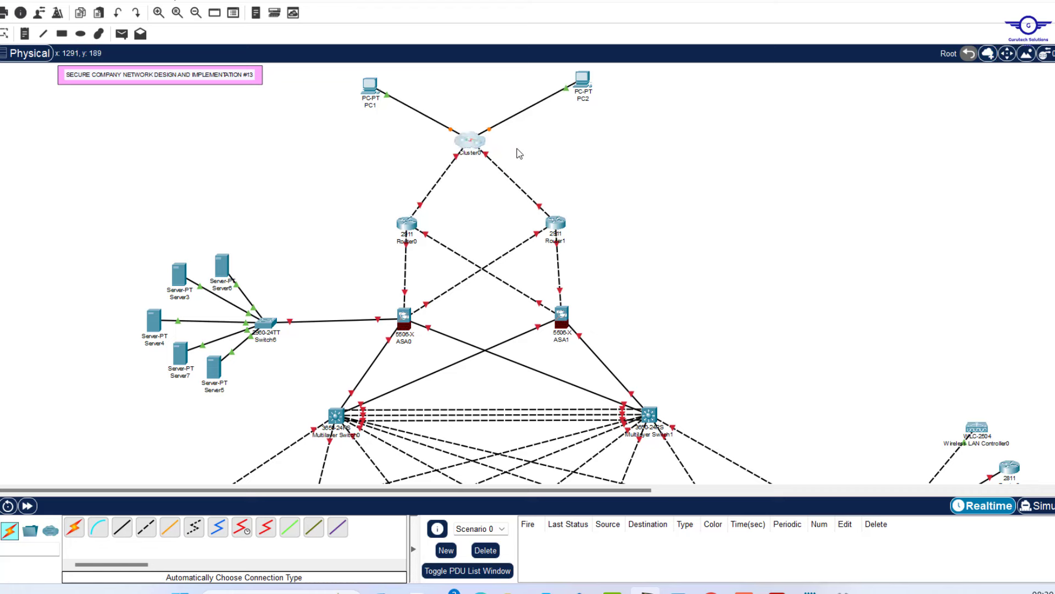
Bring PC1 and PC2 slightly closer to each other and spread Router0 and Router1 further apart
drag(580, 81, 557, 83)
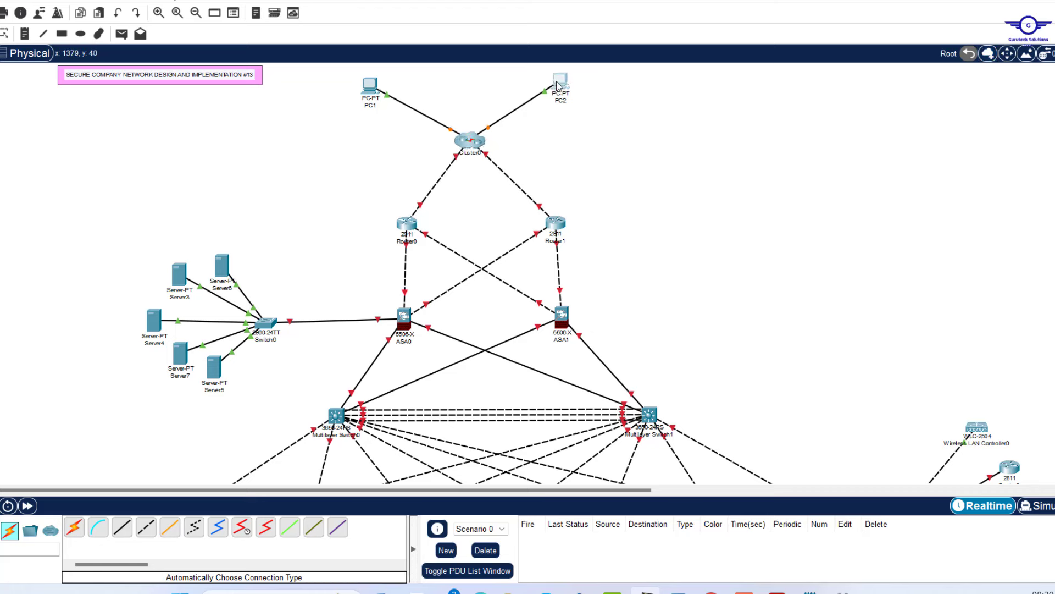
drag(370, 87, 375, 88)
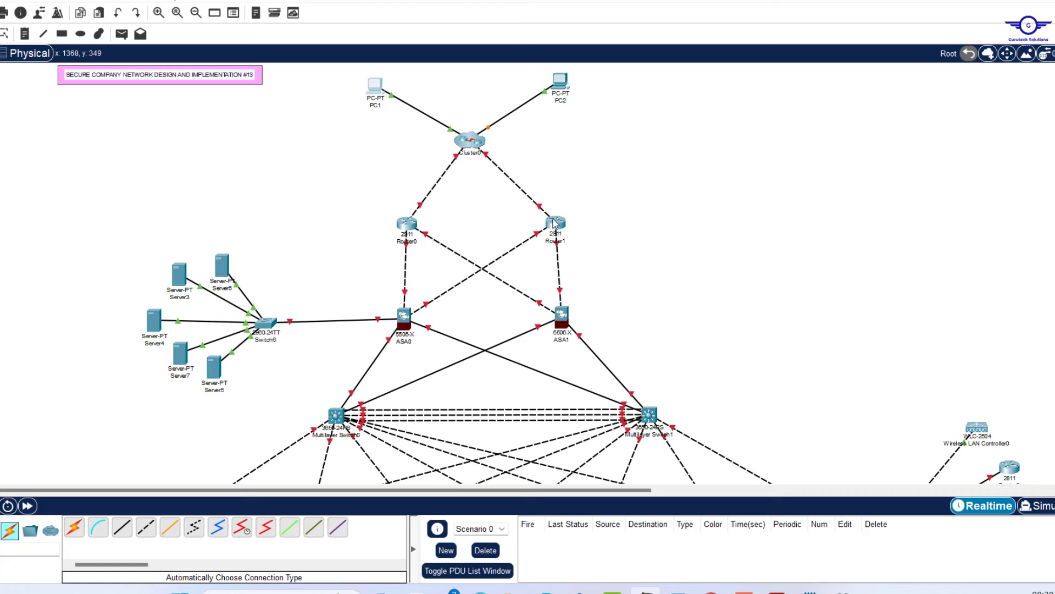
drag(557, 222, 585, 218)
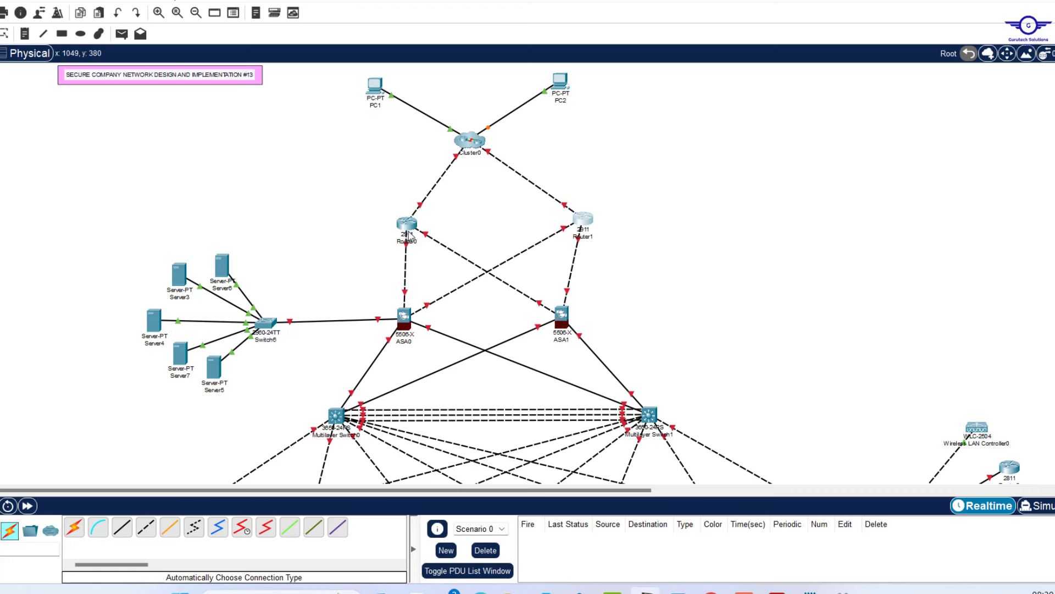
drag(403, 223, 378, 220)
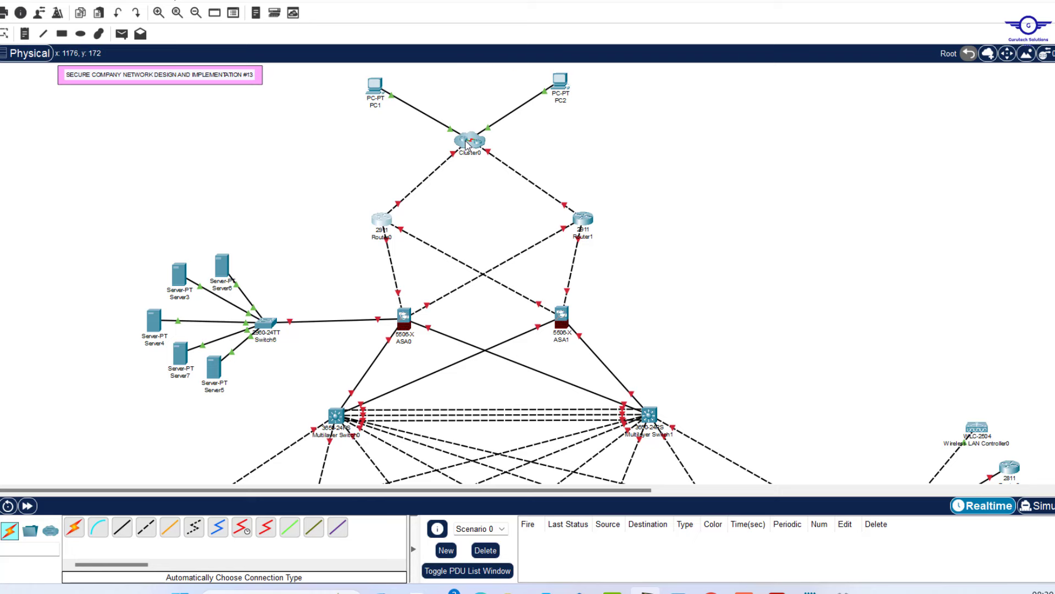
View the contents of Cluster0, return to the root level and uncluster it into its components
double_click(467, 141)
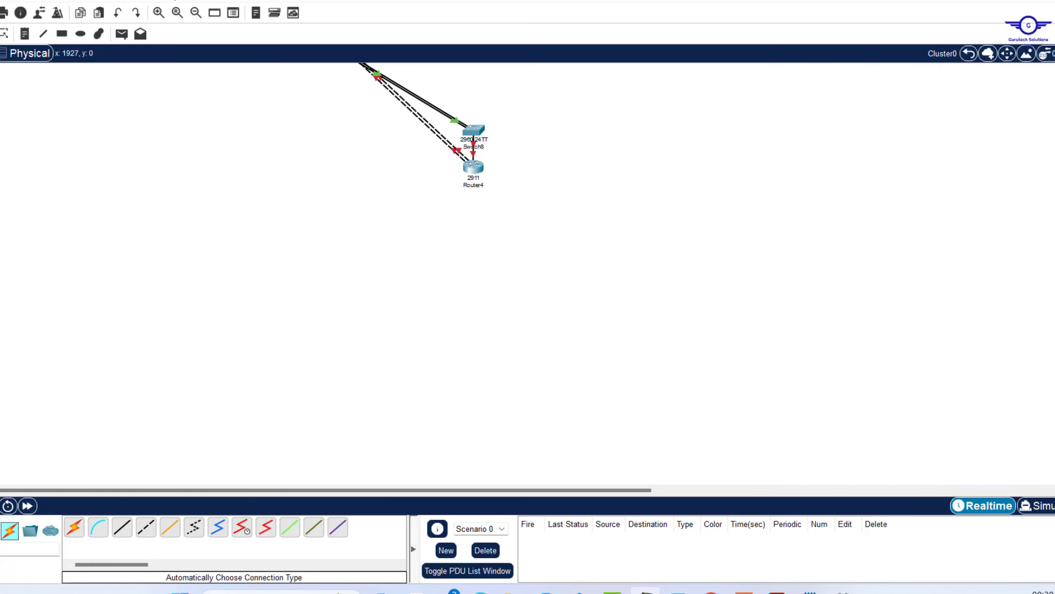
click(967, 54)
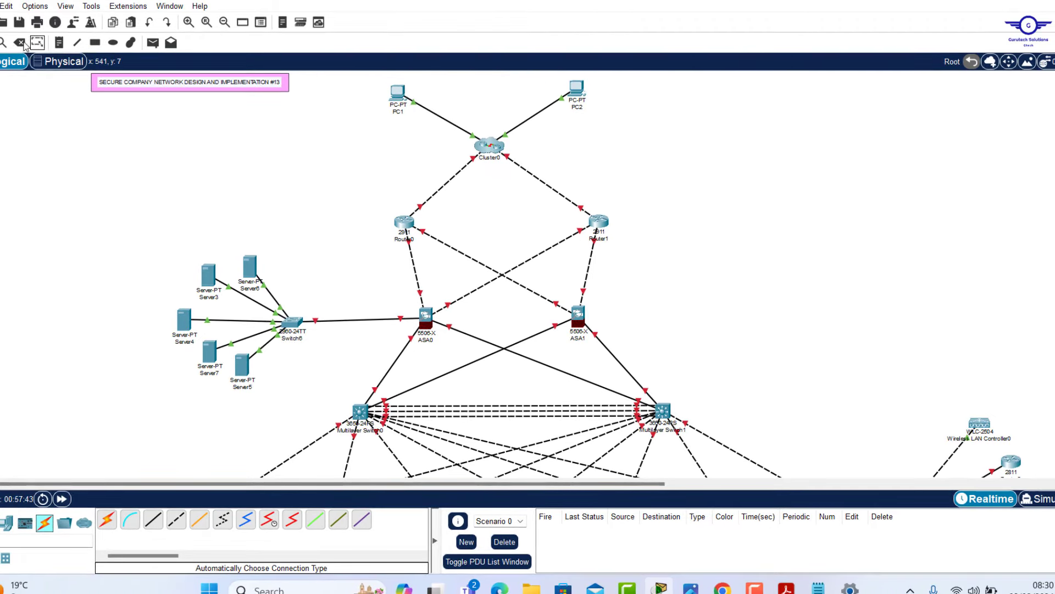
click(21, 41)
click(486, 148)
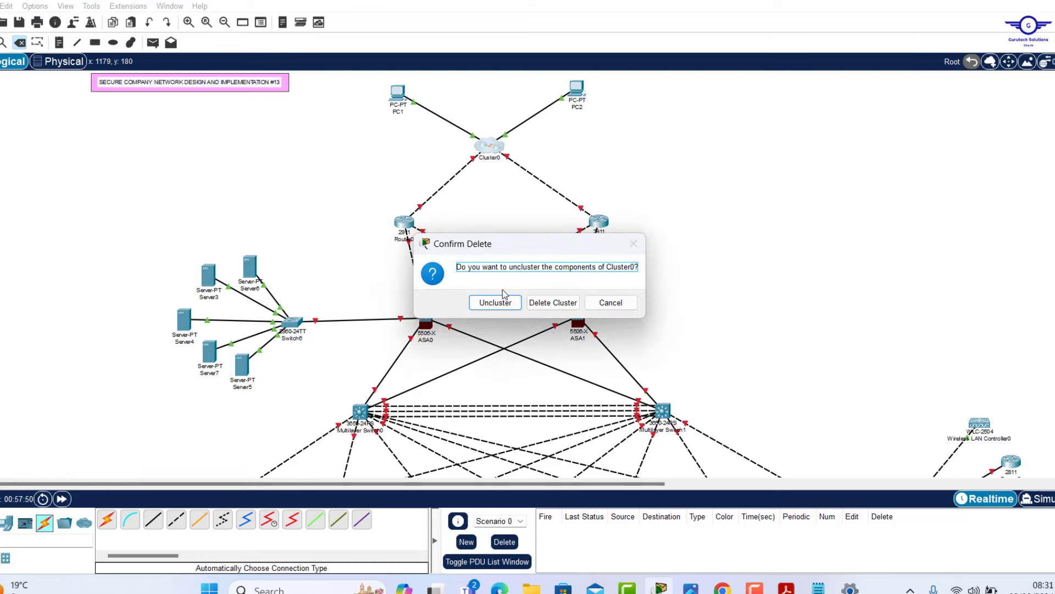
click(489, 303)
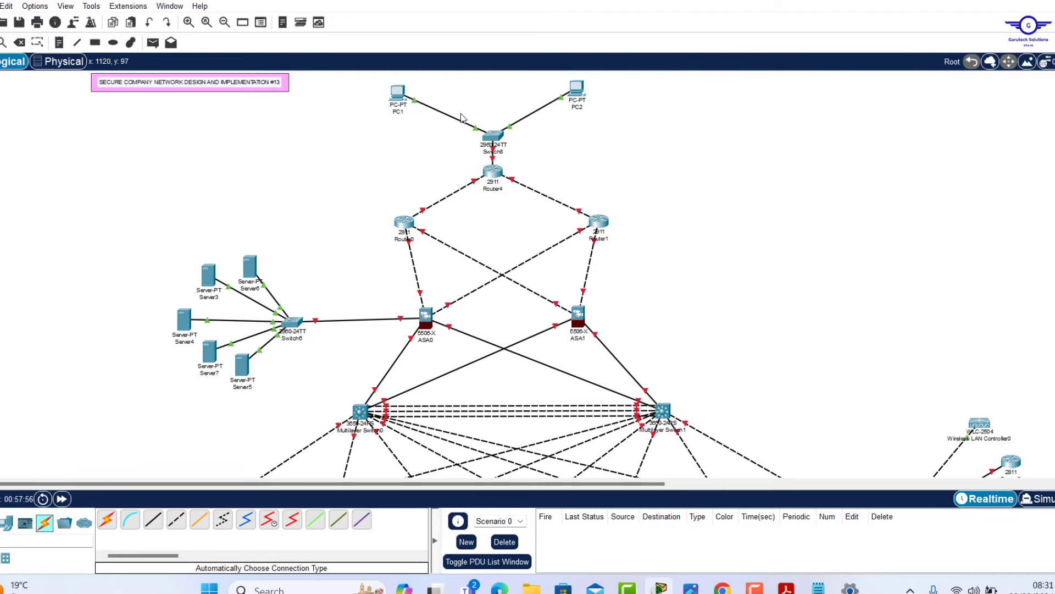
Group Switch8 and Router4 into a cluster again and look over the whole topology
drag(462, 117, 523, 206)
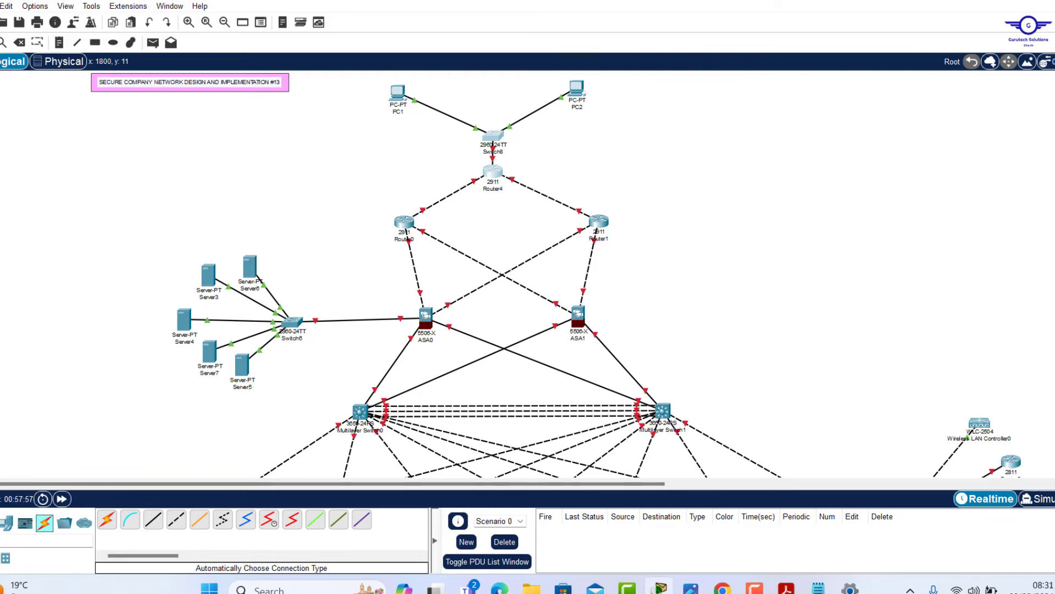
click(990, 60)
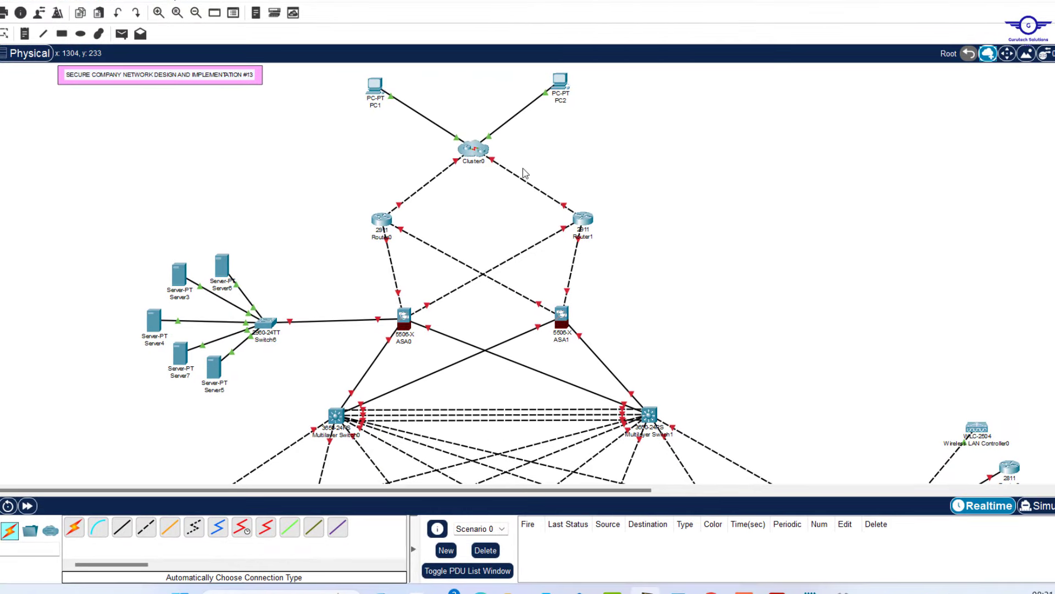
scroll(612, 269, down, 7)
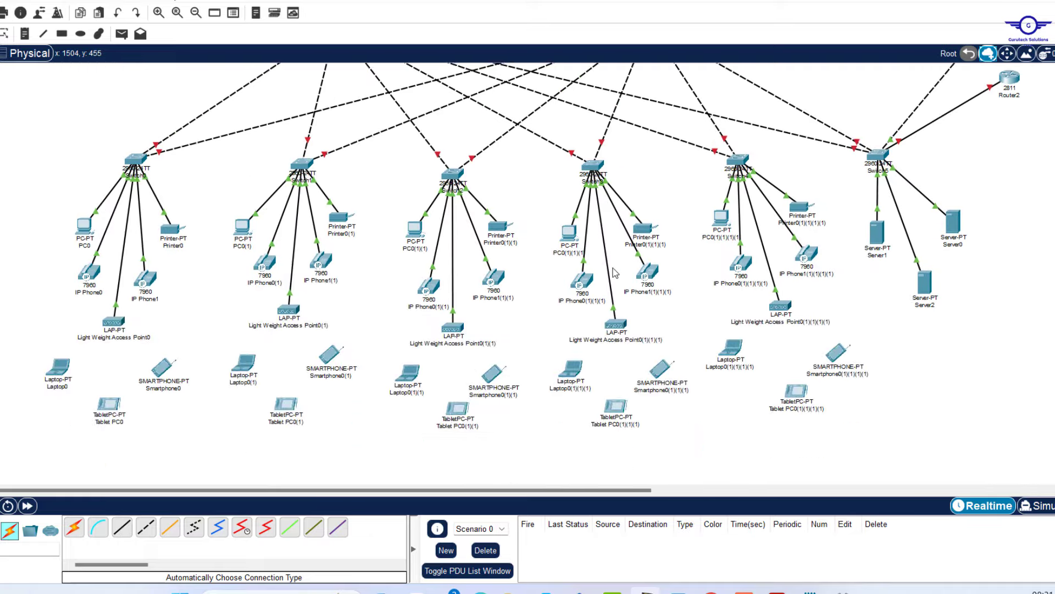
scroll(612, 268, up, 4)
scroll(615, 272, up, 3)
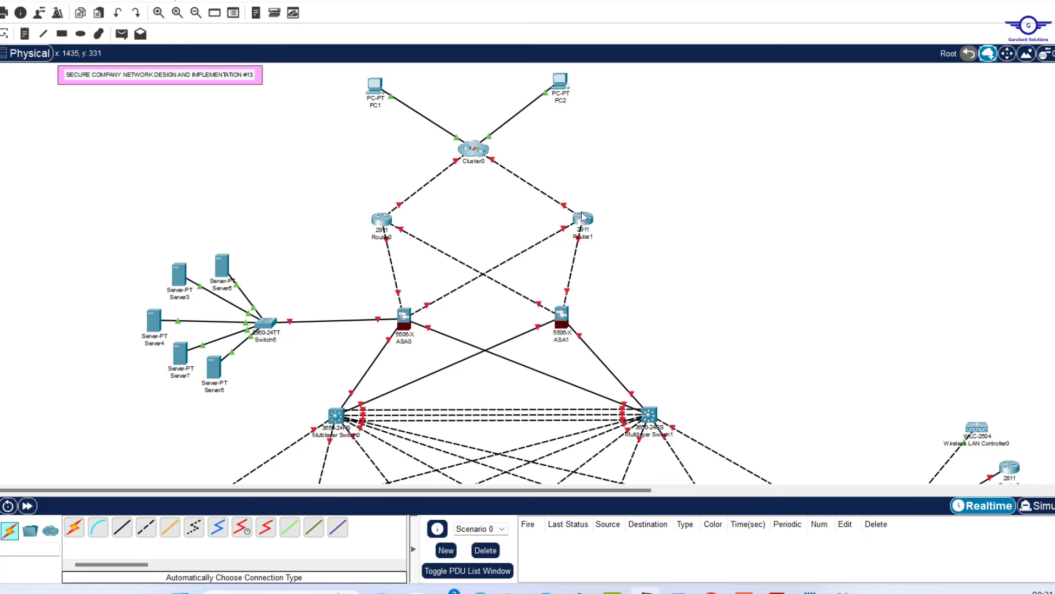
Shift Router1 slightly towards Router0 and move ASA1 slightly down
drag(584, 217, 585, 214)
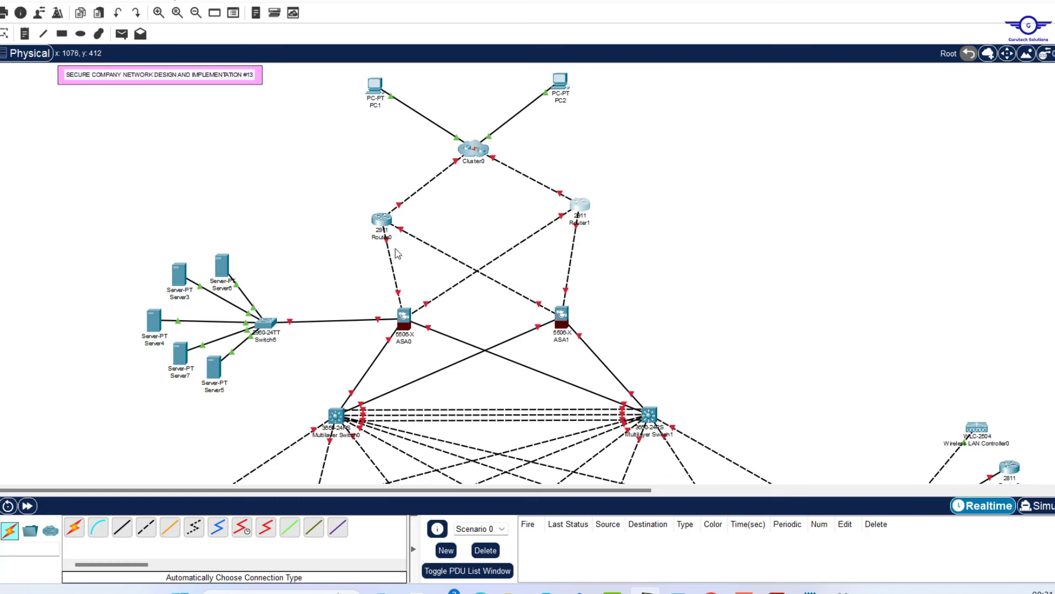
drag(577, 208, 574, 210)
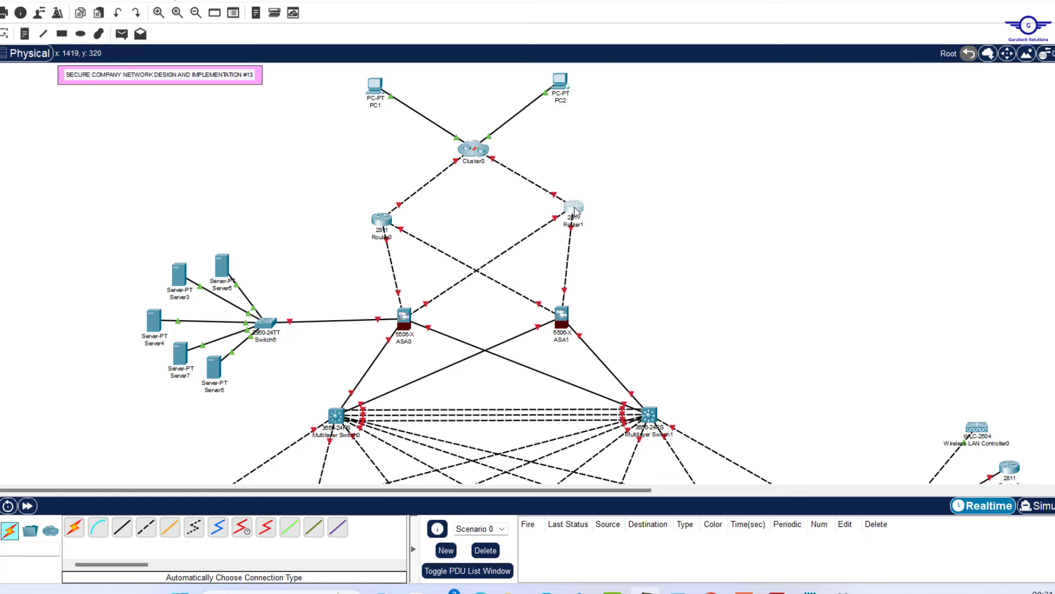
drag(568, 309, 561, 330)
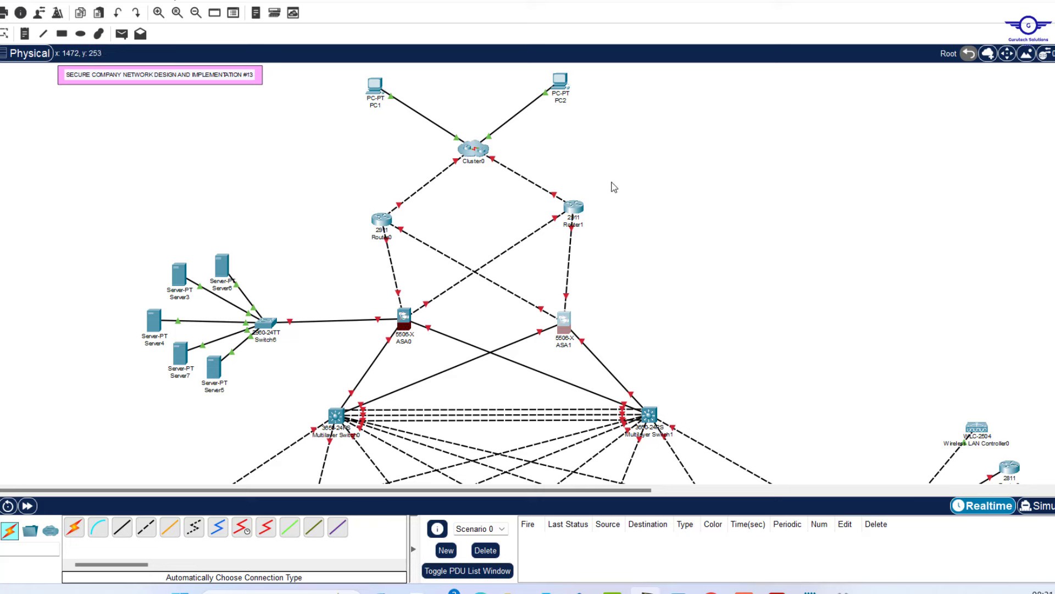
drag(573, 208, 575, 216)
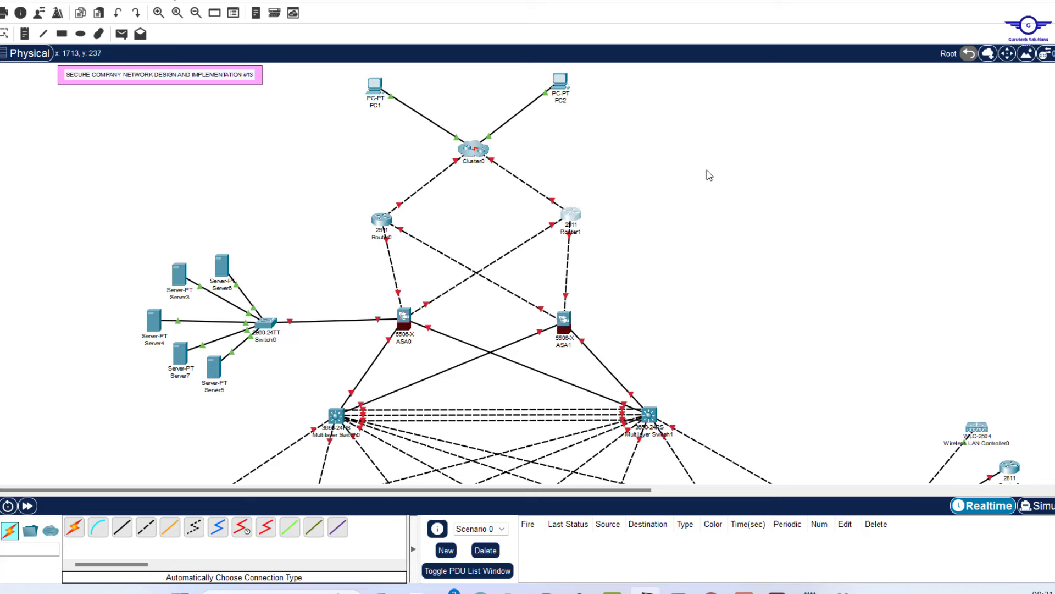
Rename PC1 as USA-INTERNET-USER, PC2 as CHINA-INTERNET-USER and Cluster0 as INTERNET/CLOUD
click(375, 105)
text(USA-INTERNET-USER)
click(561, 100)
text(CHINA-INTERNET-USER)
click(473, 161)
text(INTERNET)
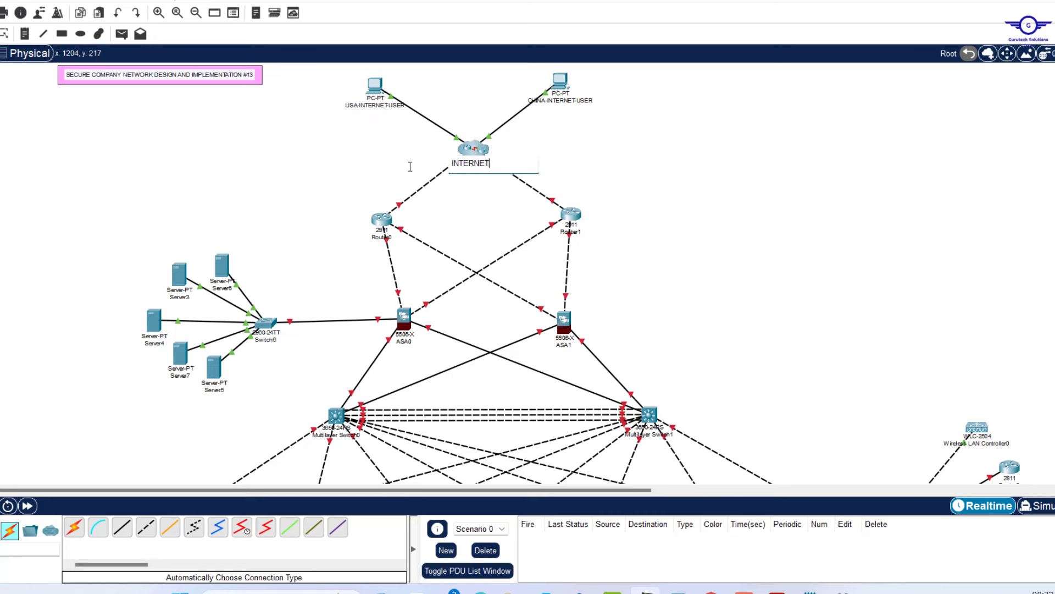
text(/CLOUD)
Rename Router0 as SEACOM-ISP, Router1 as SAFARICOM-ISP, the firewalls as PERIMETER-FW1 and PERIMETER-FW2, and Switch6 as DMZ-SW
click(382, 237)
text(SEACOM-ISP)
click(570, 231)
text(SAFARICOM-ISP)
click(404, 341)
text(PERIMETER-FW1)
Rename the DMZ servers: Server6 as FTP, Server3 as WEB, Server4 as EMAIL, Server7 as APP and Server5 as NAS-STORAGE
click(222, 288)
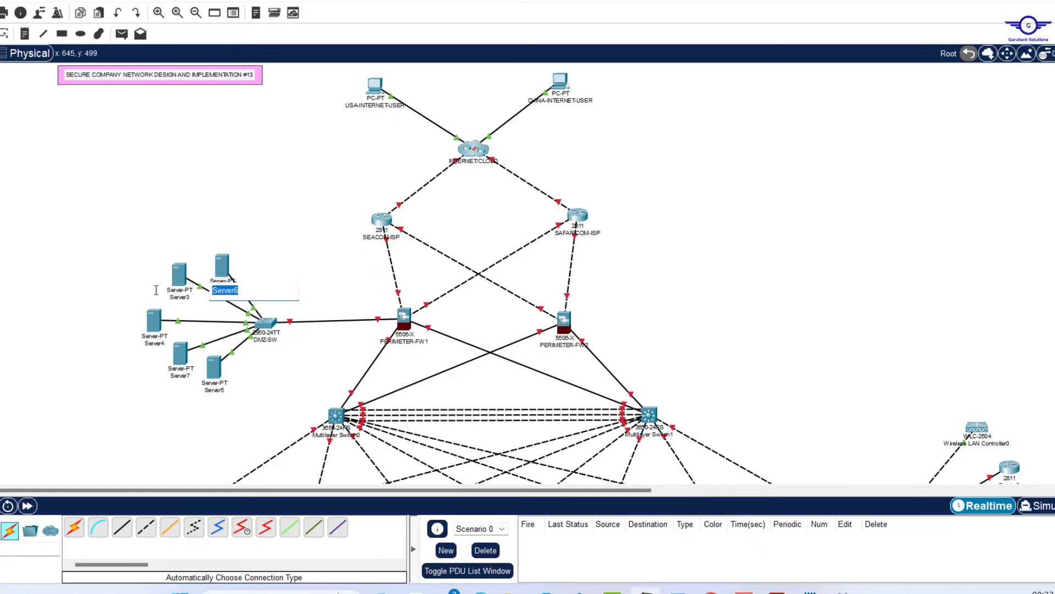
click(214, 390)
text(NAS-STORAGE)
Rename the two multilayer switches as core switches, with Multilayer Switch1 as CORE-SW2
scroll(342, 290, down, 3)
click(649, 256)
text(CORE-SW2)
Rename the access switches for HR, finance, admin, ICT and servers as HR-SW, FIN-SW, ADMIN-SW, ICT-SW and SERVER-SW
scroll(342, 291, down, 2)
click(300, 301)
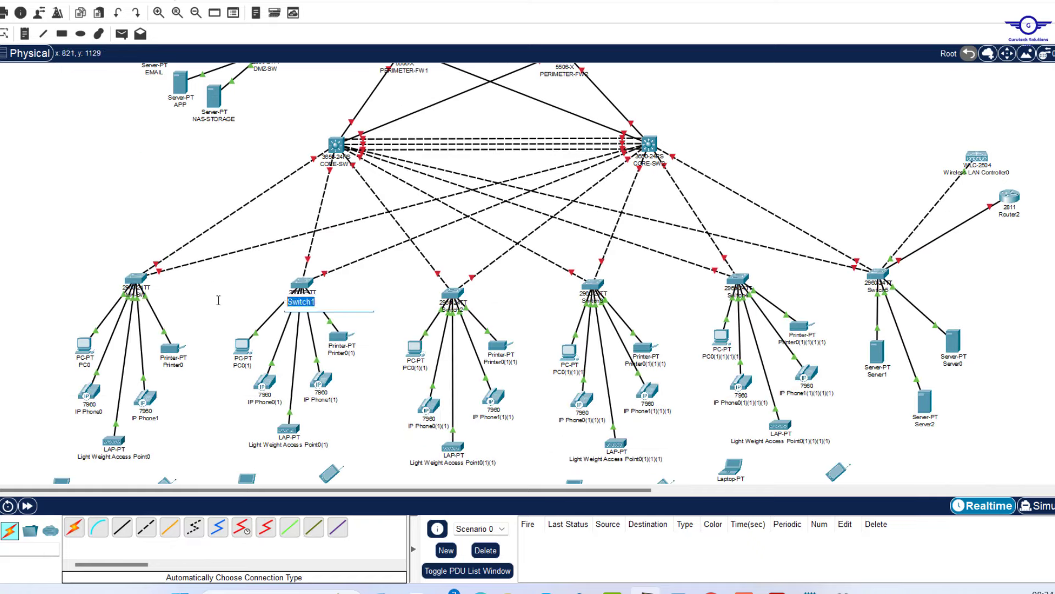
text(HR-SW)
click(452, 309)
text(FIN-SWADMIN-SWIOT-SWSERVER-SW)
Rename the first department's devices as MK-PC, MK-PR, MK-VoIP1, MK-VoIP2, MK-LAP, MK-LP, MK-TB and MK-SMT
scroll(797, 291, down, 3)
click(188, 233)
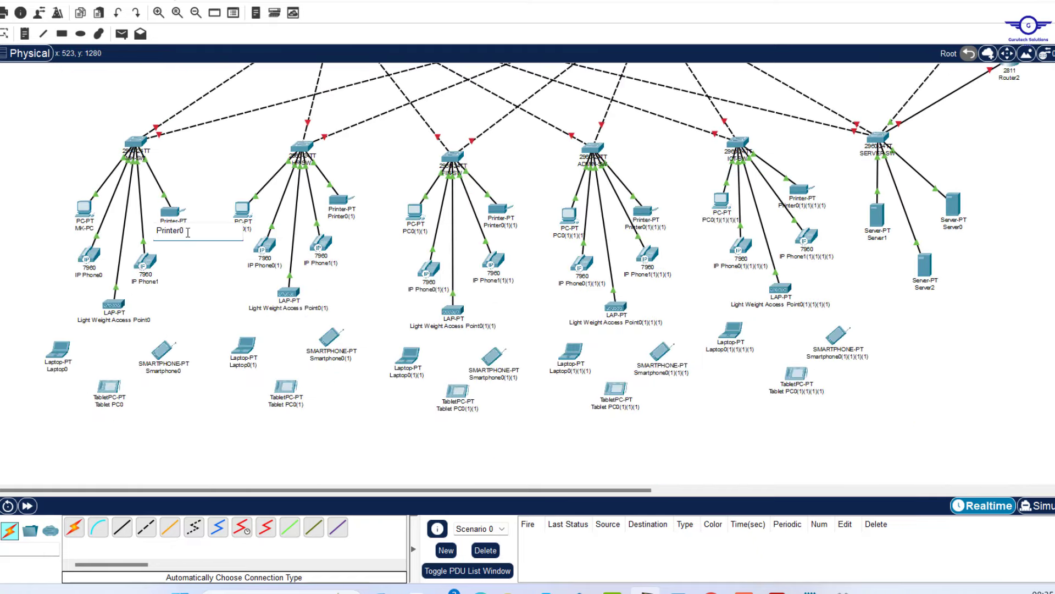
text(MK-PRMK-VoIP1MK-VoIP2MK-LAPMK-LPMK-TBMK-SMT)
Rename the HR department's devices as HR-PC, HR-PR, HR-VoIP1, HR-VoIP2, HR-LAP, HR-LP, HR-SMT and HR-TB
click(242, 230)
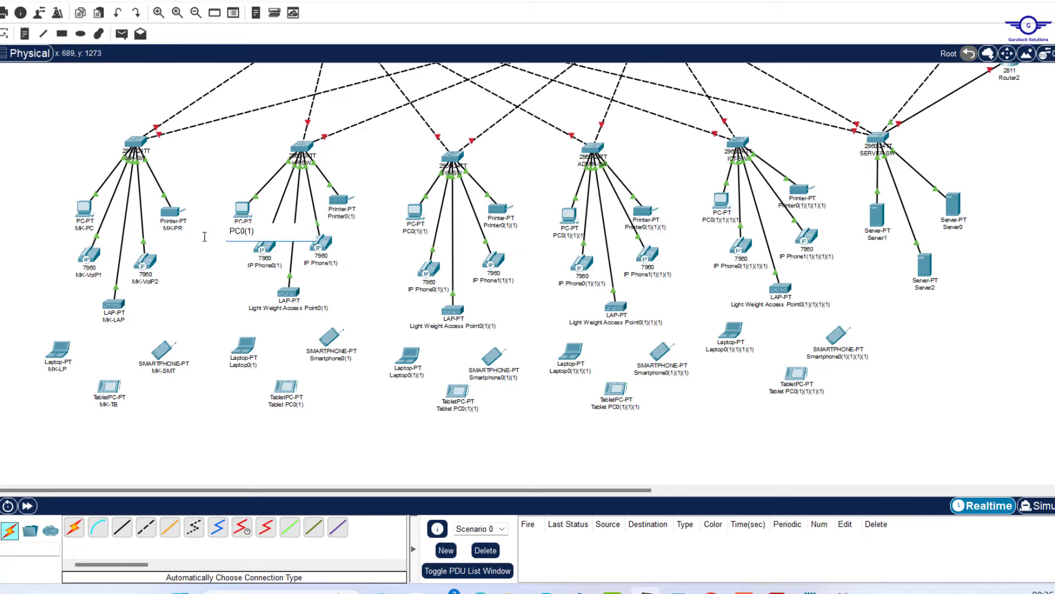
text(HR-PCHR-PRHR-VoIP1HR-VoIP2HR-LAPHR-LPHR-SMTHR-TB)
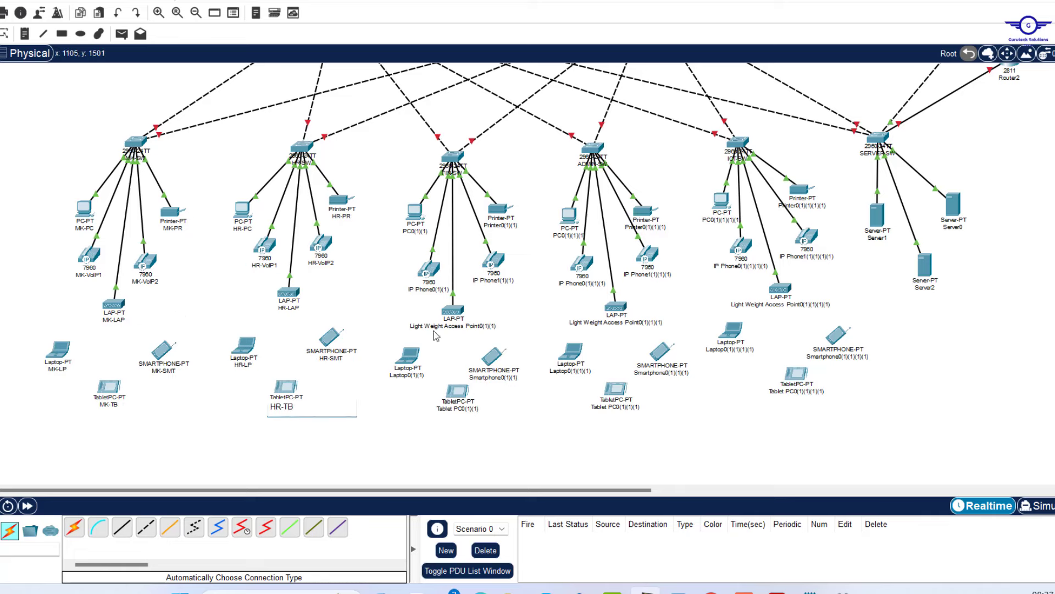
Rename the finance devices FIN-PC, FIN-PR, FIN-VoIP, FIN-VoIP2, FIN-LAP, FIN-LP, FIN-SMT and FIN-TB, and the admin ones ADM-PC, ADM-PR, ADM-VoIP1, ADM-VoIP2 and ADM-LAP
text(FIN-PCFIN-PRFIN-VoIPFIN-VoIP2FIN-LAPFIN-LP)
click(510, 380)
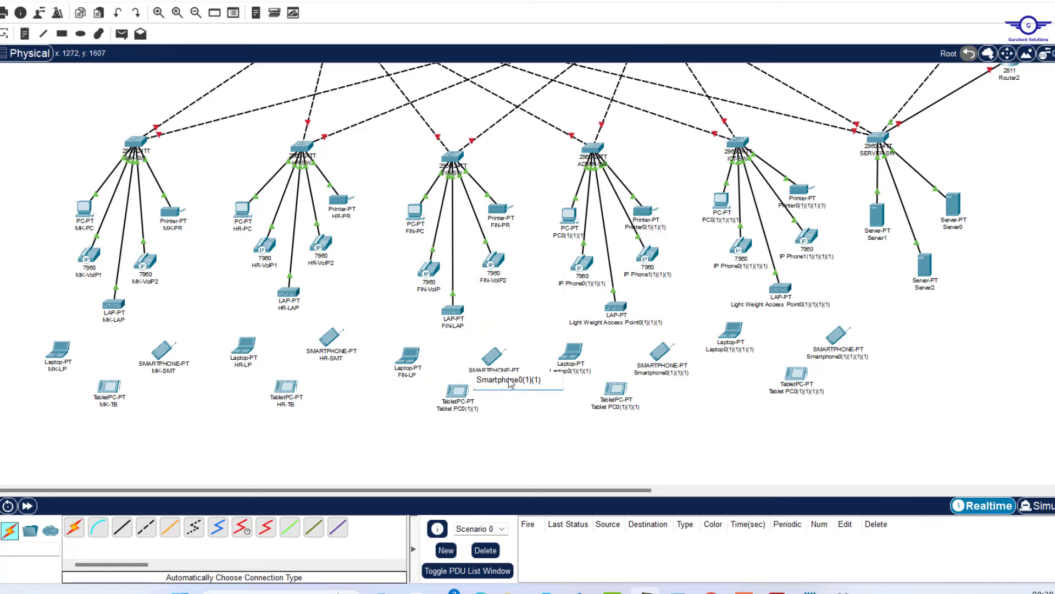
text(FIN-SMTFIN-TBADM-PCADM-PRADM-VoIP1ADM-VoIP2ADM-LAP)
Rename the remaining admin devices ADM-LP, ADM-SMT and ADM-TB, and the ICT devices ICT-PC, ICT-PR, ICT-VoIP1, ICT-VoIP2, ICT-LAP, ICT-LP, ICT-SMT and ICT-TB
click(565, 374)
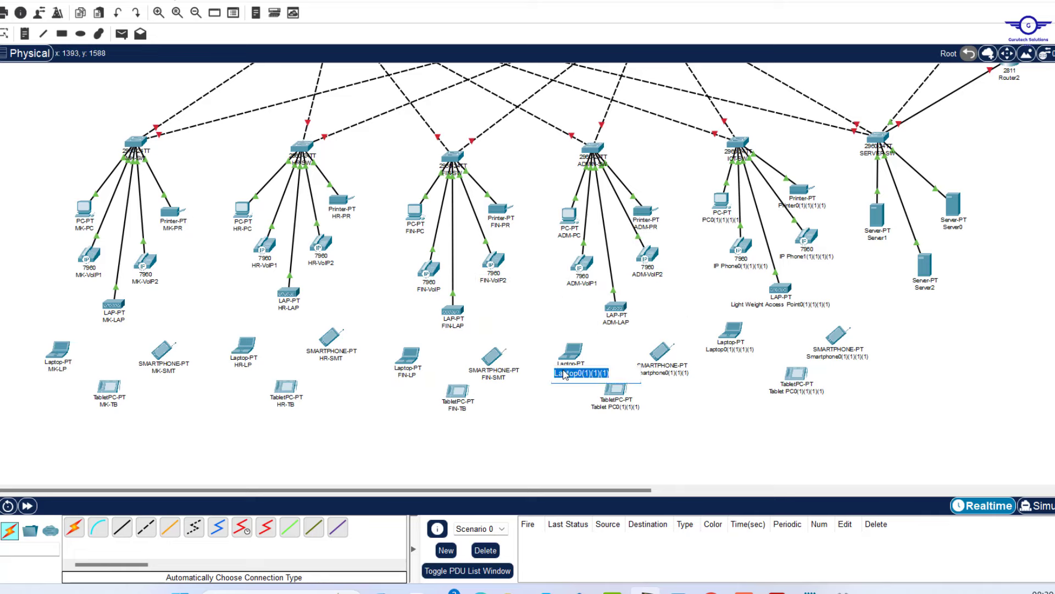
text(ADM-LPADM-SMTADM-TBICT-PCICT-PRICT-VoIP1ICT-VoIP2ICT-LAP)
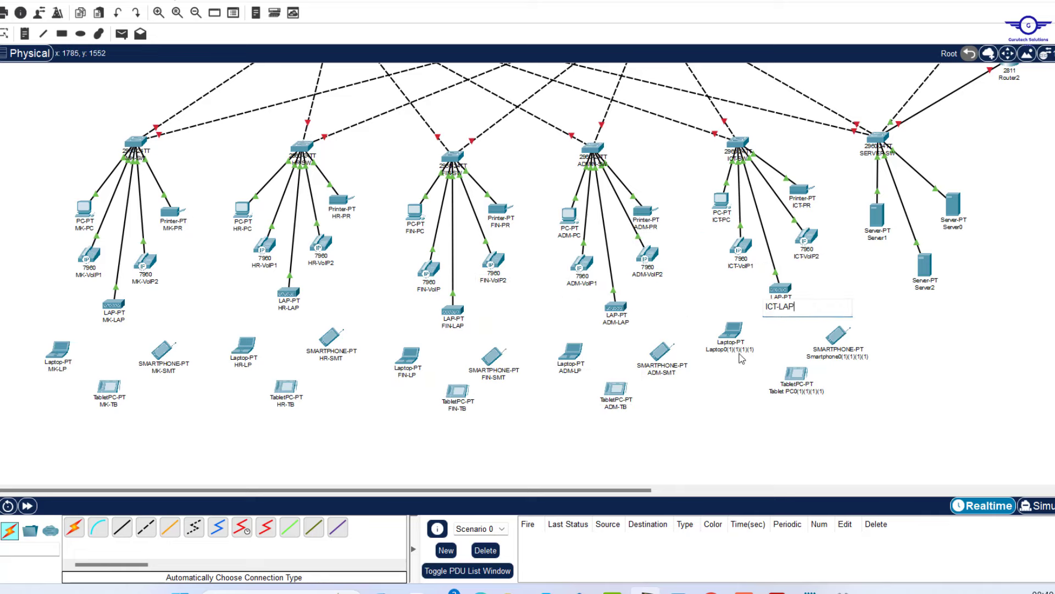
text(ICT-LPICT-SMTICT-TB)
Rename the internal servers: Server1 as DHCP, Server2 as DNS and Server0 as RADIUS
scroll(539, 378, right, 8)
scroll(539, 378, up, 2)
text(DHCP)
click(539, 378)
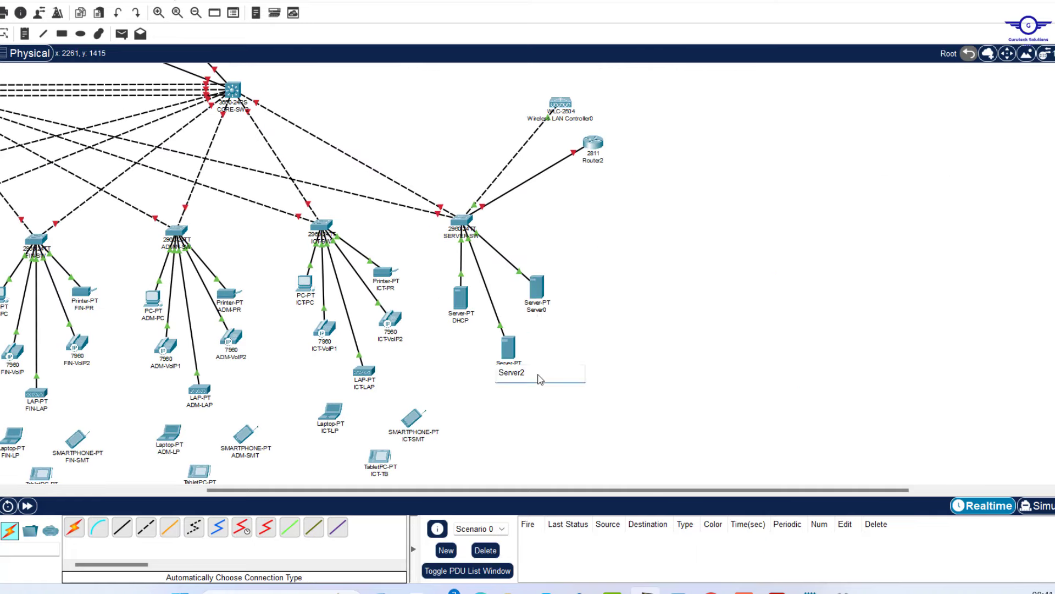
text(DNS)
click(536, 309)
text(RADIUS)
Rename Router2 as Cisco Voice Gateway and the WLC-2504 as Cisco Wireless LAN Controller
click(594, 160)
text(Cisco Voice Gateway)
click(583, 118)
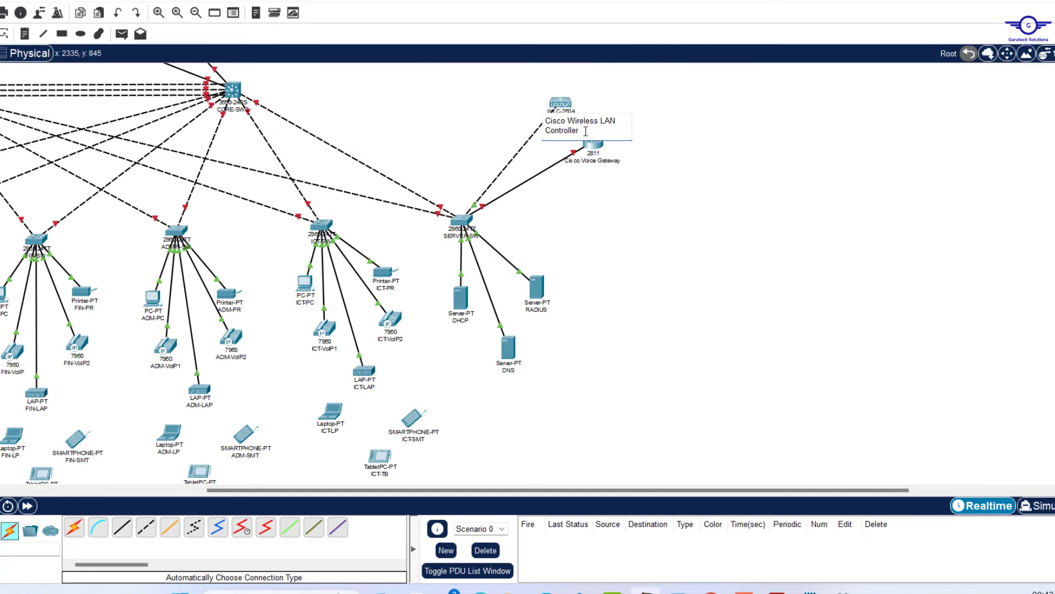
text(Cisco Wireless LAN Controller)
click(646, 297)
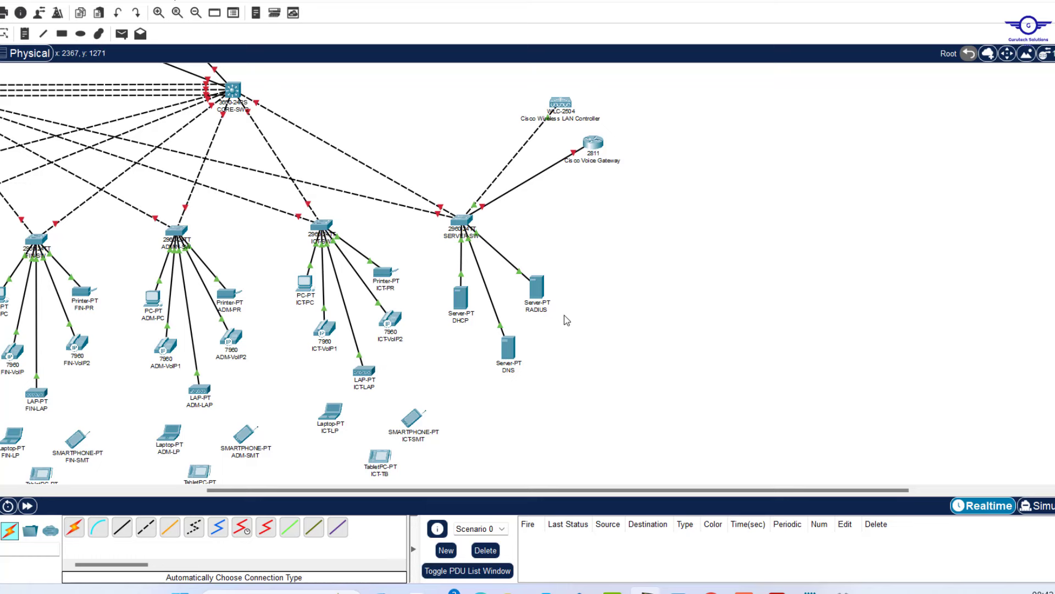
Review the labelled topology from the Internet users, ISPs and DMZ down to the department devices and internal servers
scroll(556, 317, left, 8)
scroll(558, 321, up, 4)
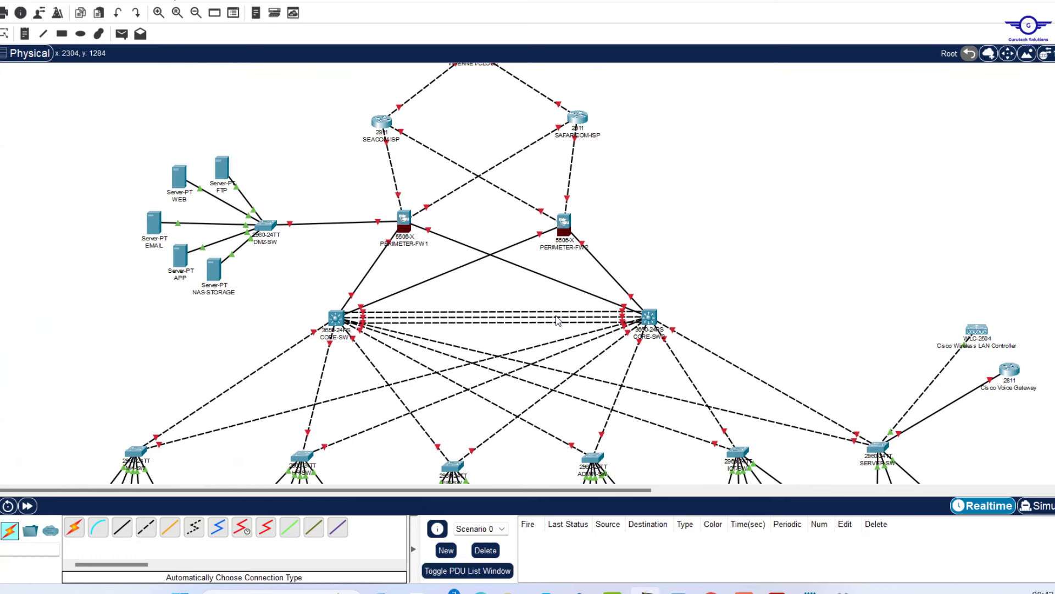
scroll(558, 321, up, 2)
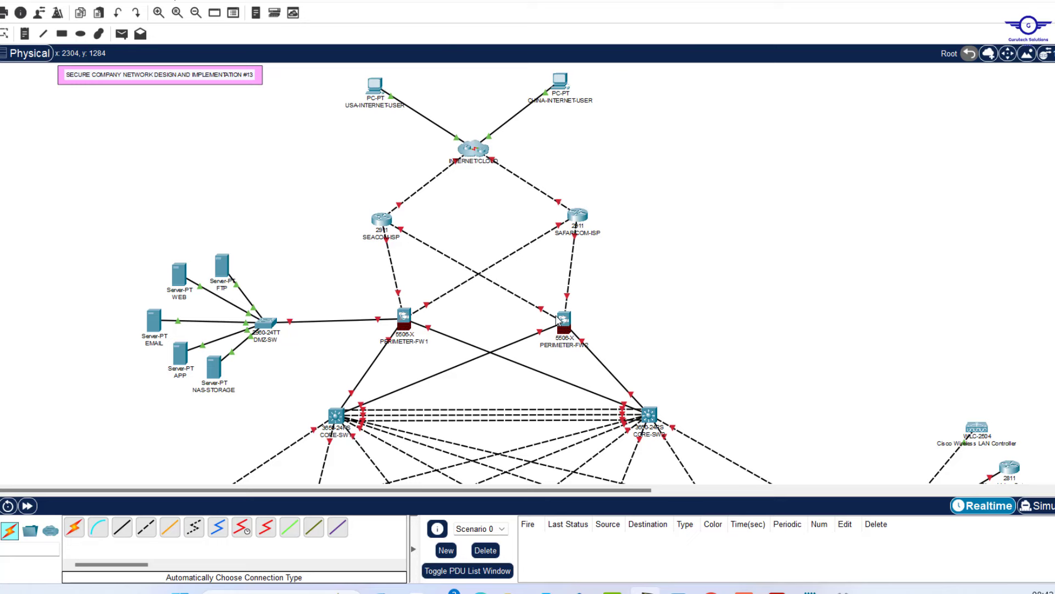
scroll(559, 321, down, 7)
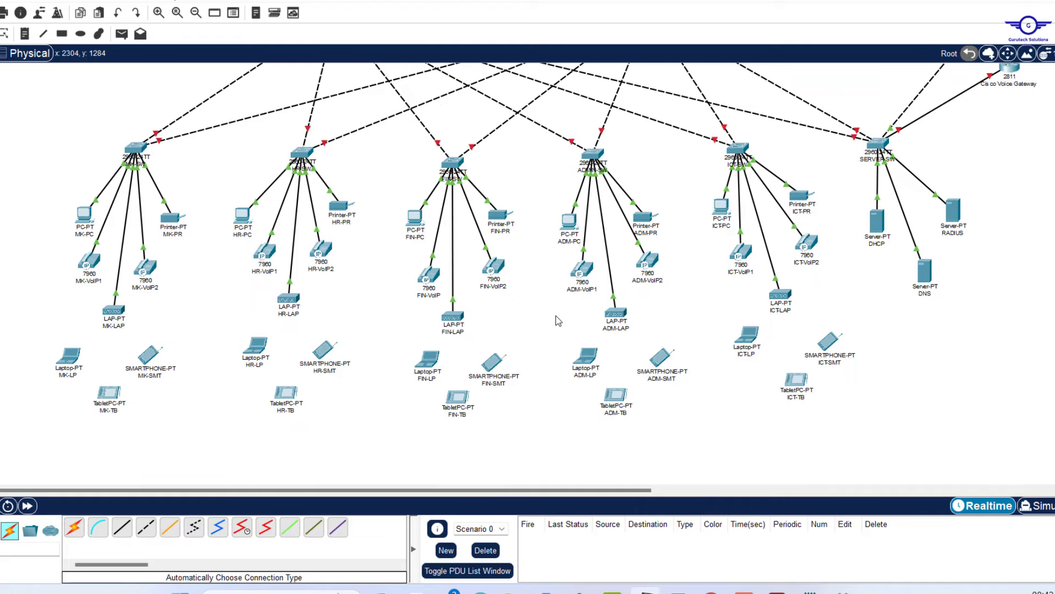
scroll(559, 320, up, 7)
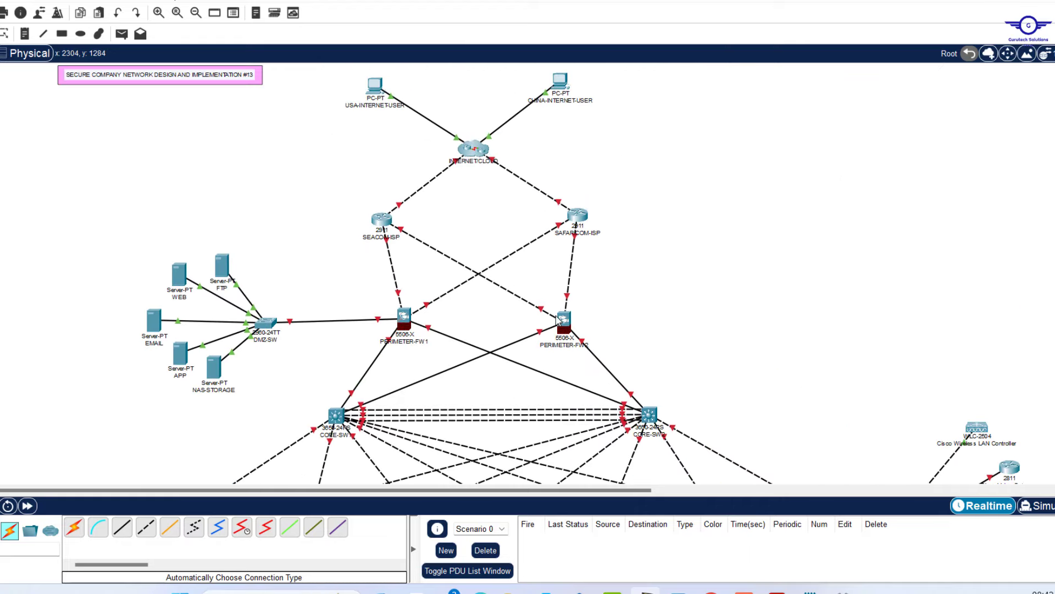
scroll(559, 321, down, 3)
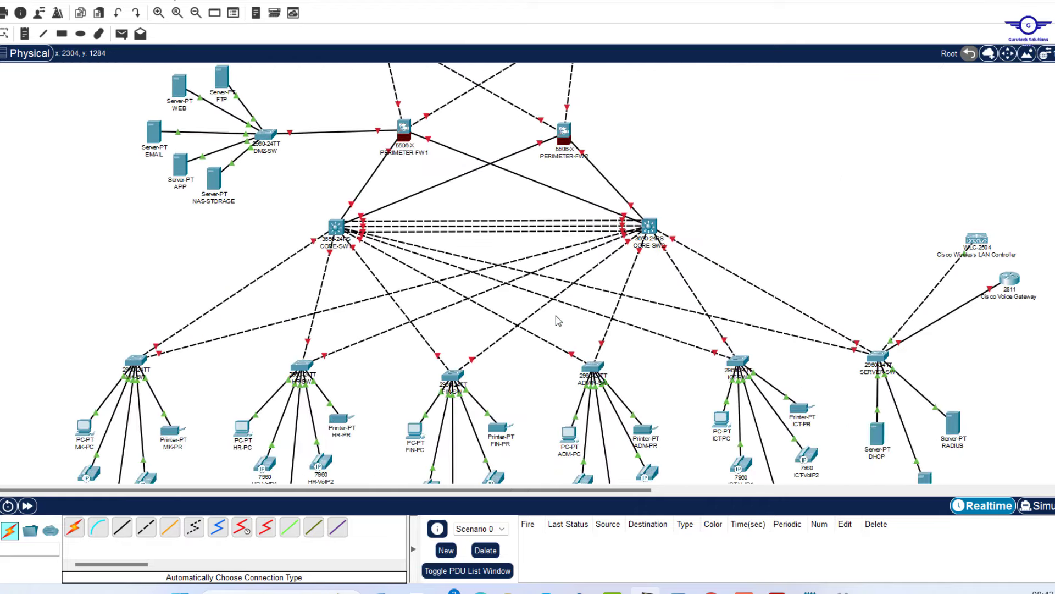
scroll(559, 320, down, 2)
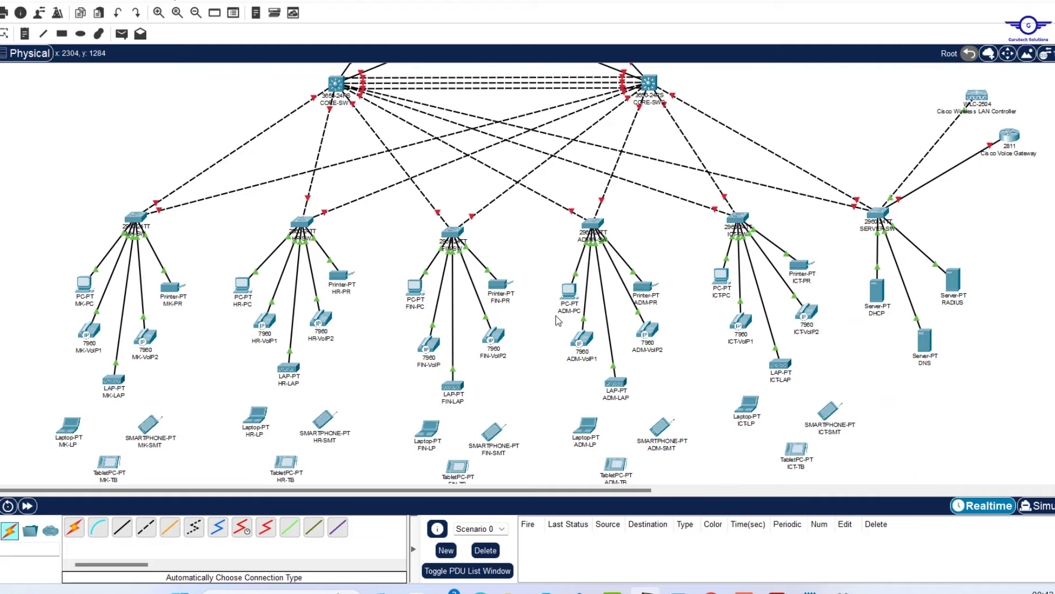
scroll(555, 315, down, 3)
scroll(555, 316, up, 3)
scroll(556, 316, down, 2)
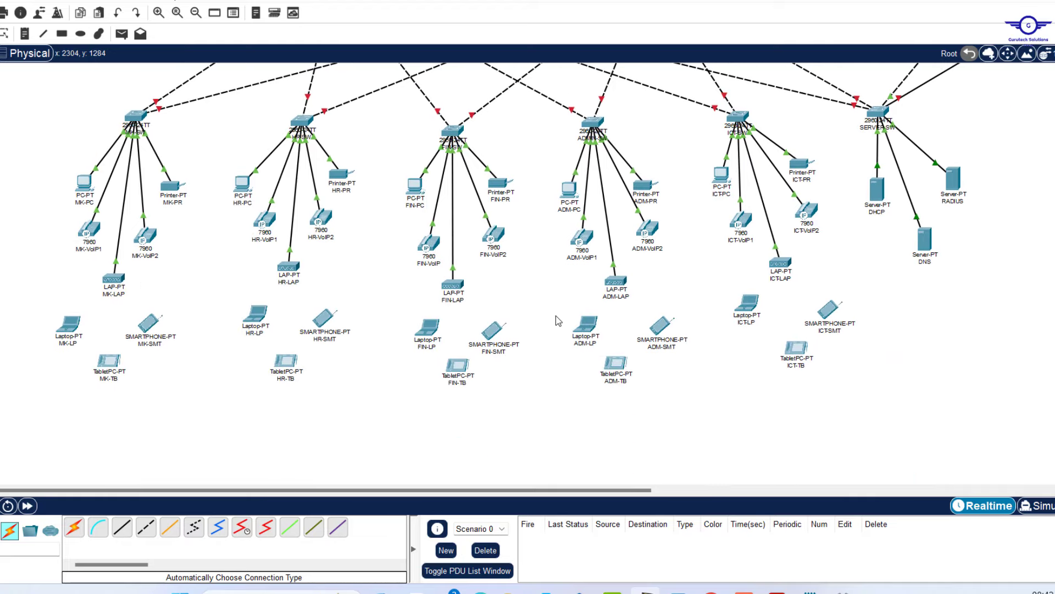
Draw pale yellow filled ellipses around PERIMETER-FW1 and PERIMETER-FW2
scroll(556, 315, up, 5)
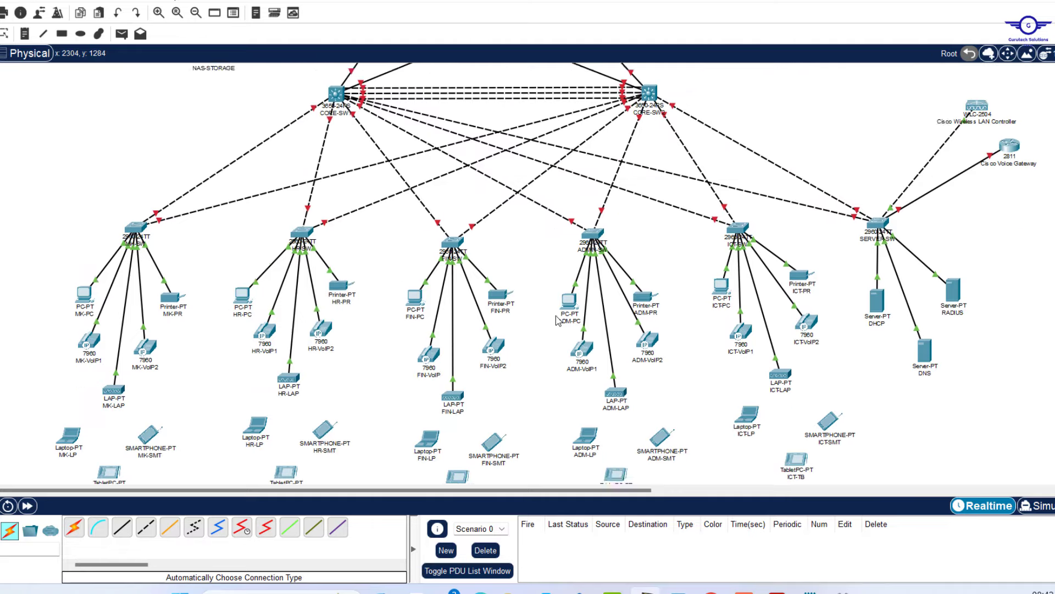
scroll(558, 321, down, 3)
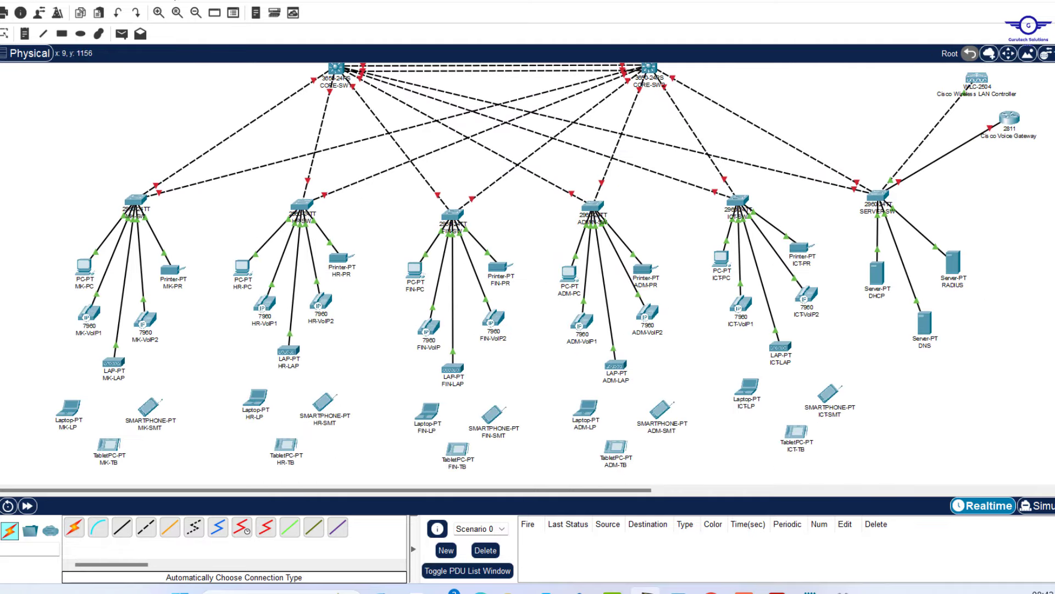
scroll(143, 318, up, 4)
scroll(168, 263, up, 2)
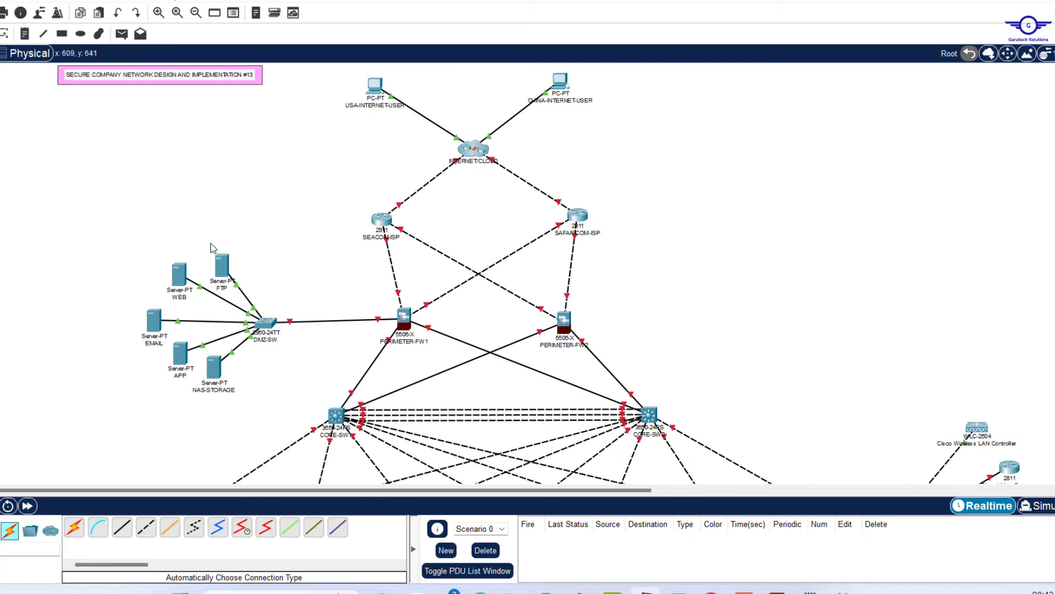
click(81, 34)
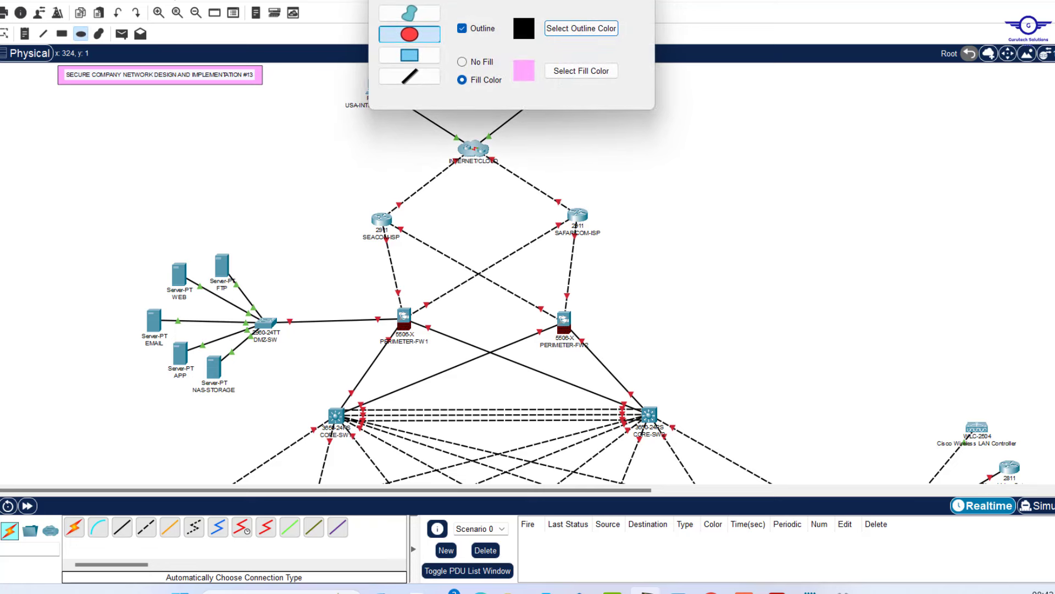
click(578, 71)
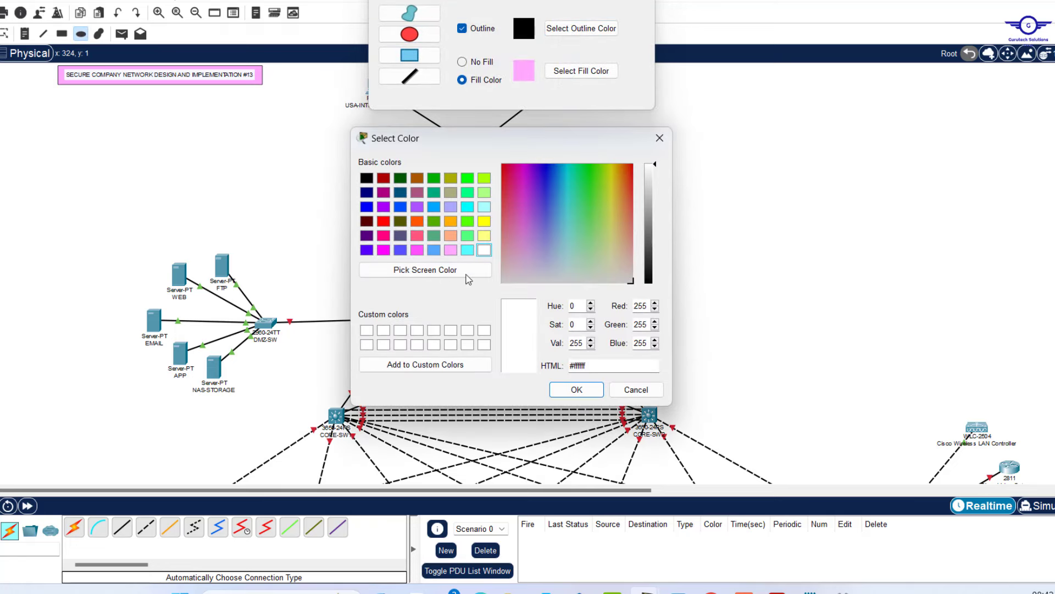
click(484, 236)
click(576, 389)
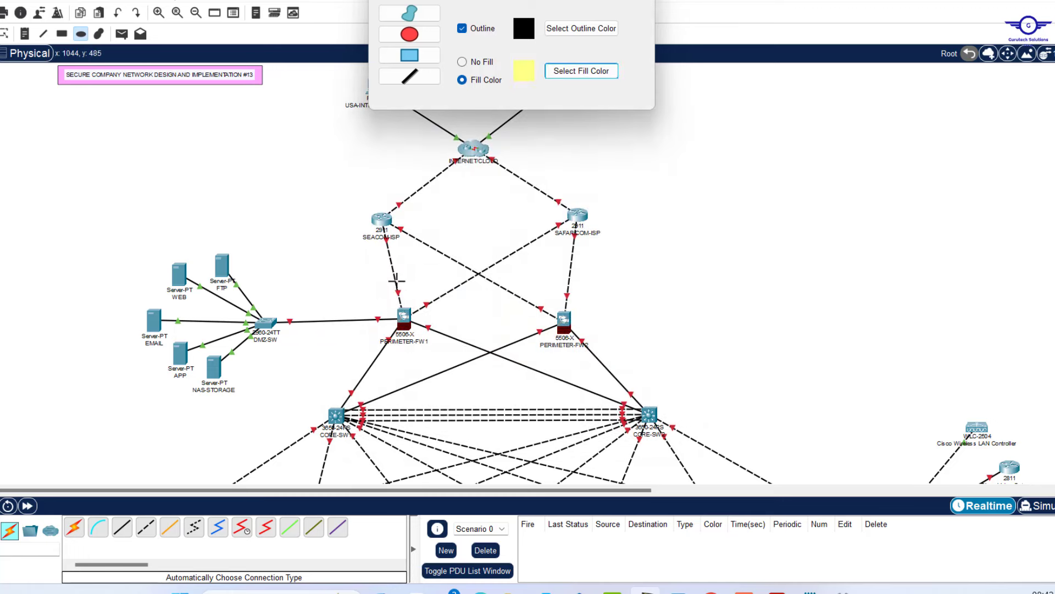
drag(358, 284, 457, 350)
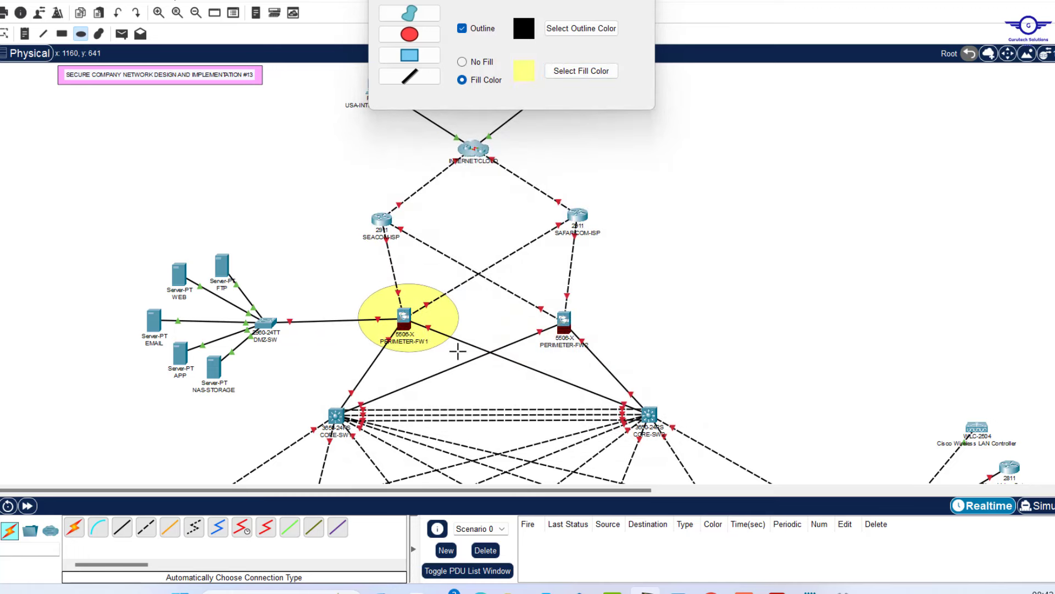
drag(509, 295, 611, 358)
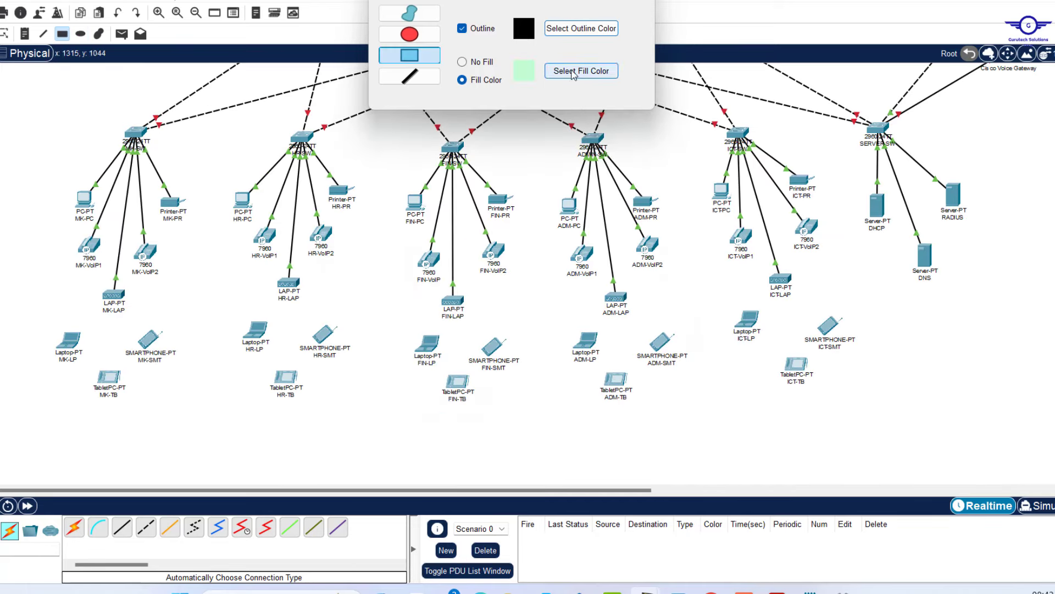
Draw filled rectangles around three departments: pale cyan for marketing, cream for HR and lavender for finance
drag(32, 117, 209, 401)
click(579, 70)
drag(213, 117, 377, 401)
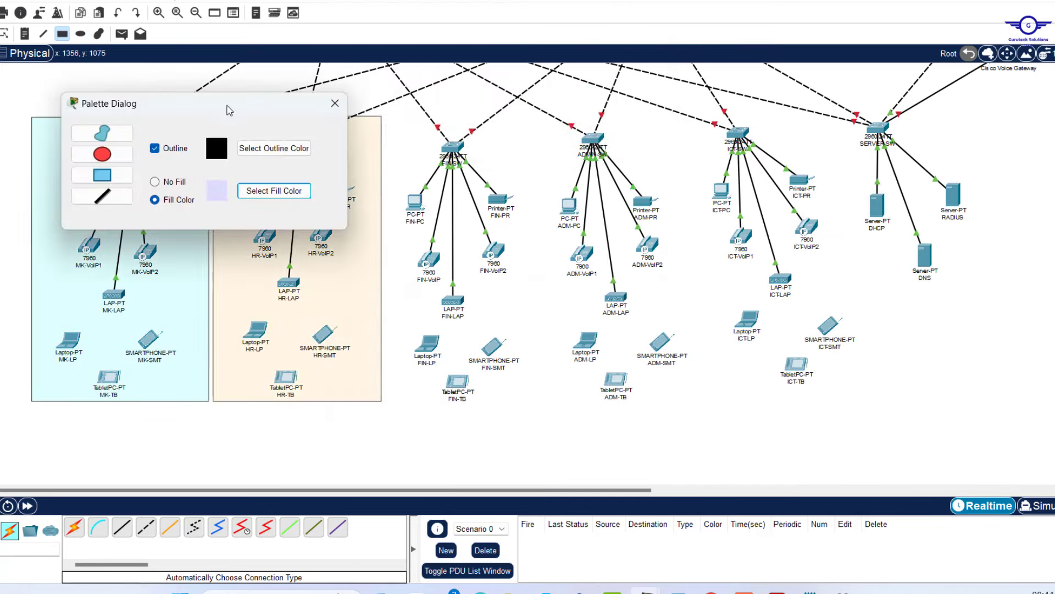
drag(386, 117, 542, 401)
Draw a pale pink rectangle around the admin department and a pale green one (#e6ffec) around the ICT department
click(274, 190)
click(512, 274)
click(577, 389)
drag(552, 117, 702, 401)
click(274, 190)
click(585, 271)
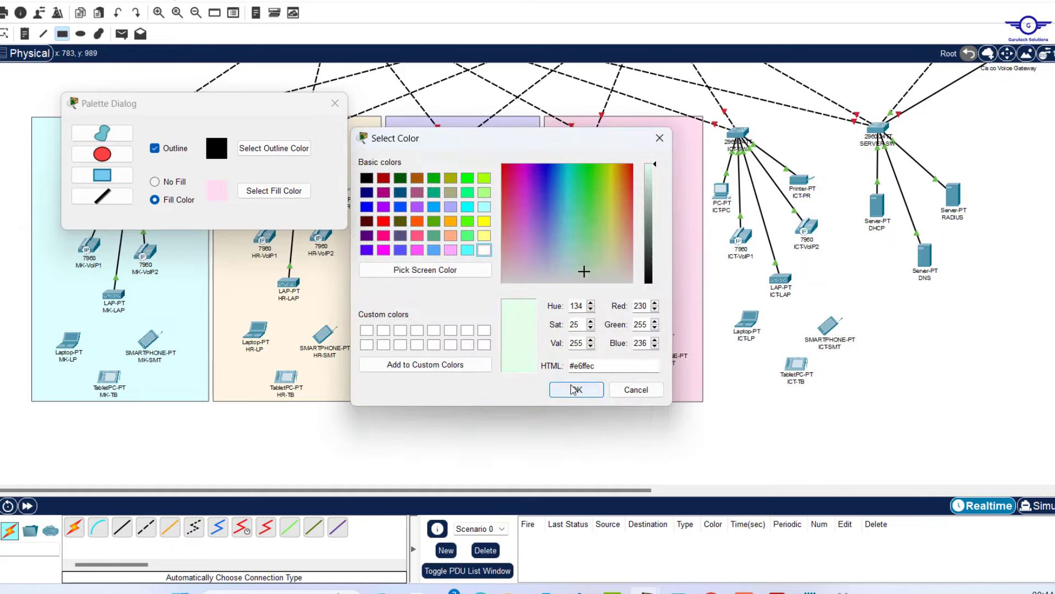
click(576, 389)
drag(708, 118, 849, 401)
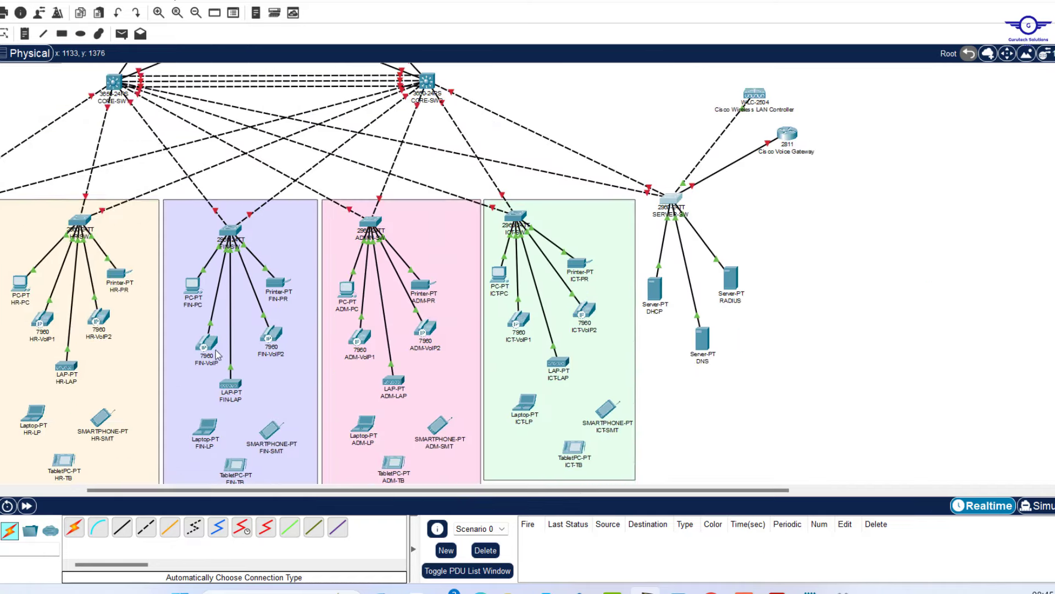
Draw a pale peach filled rectangle around the server switch and the DHCP, DNS and RADIUS servers
scroll(217, 355, right, 5)
click(80, 33)
click(580, 71)
click(556, 271)
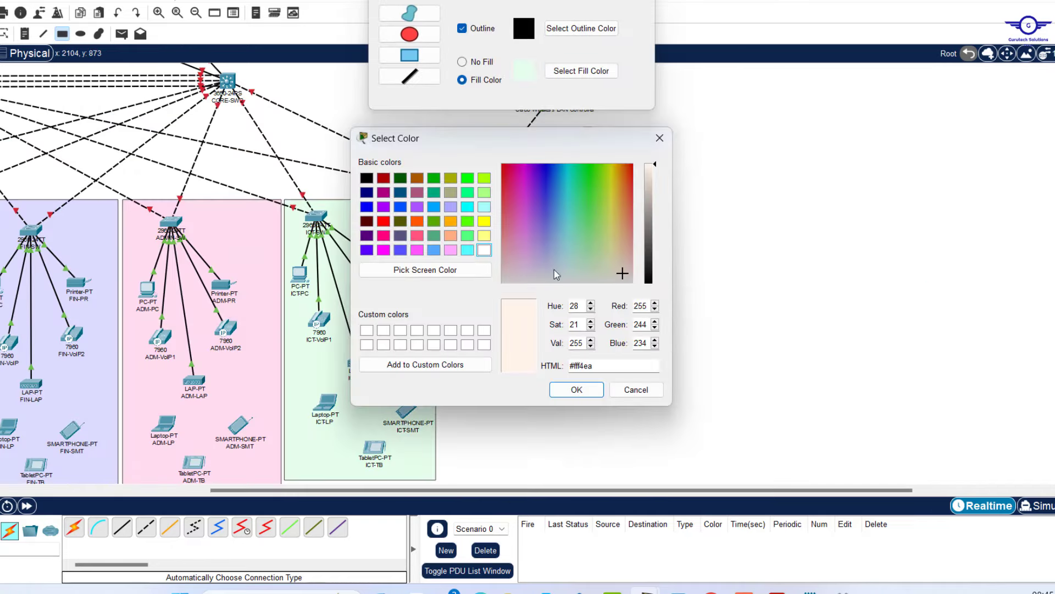
click(577, 389)
drag(440, 201, 609, 477)
Draw a pale blue filled ellipse around the Cisco Wireless LAN Controller and the Cisco Voice Gateway
click(326, 252)
click(523, 270)
click(577, 389)
mouse_move(542, 67)
mouse_down()
mouse_move(624, 137)
mouse_move(674, 203)
mouse_up()
key(Escape)
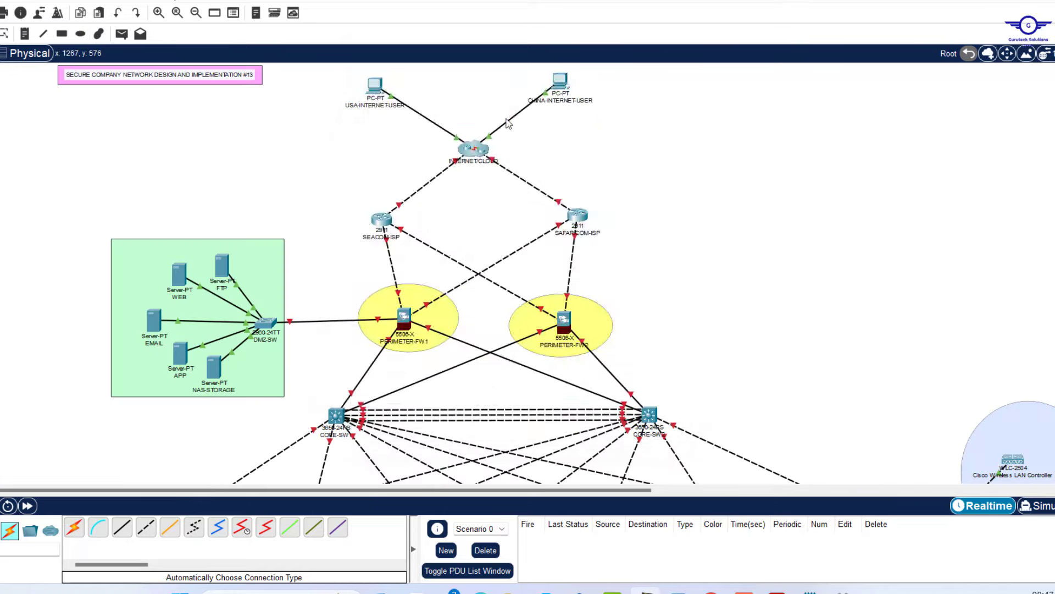
Draw a pale pink ellipse around the USA Internet user and a pale cyan one around the China Internet user
click(80, 34)
click(579, 71)
click(577, 389)
drag(310, 65, 424, 132)
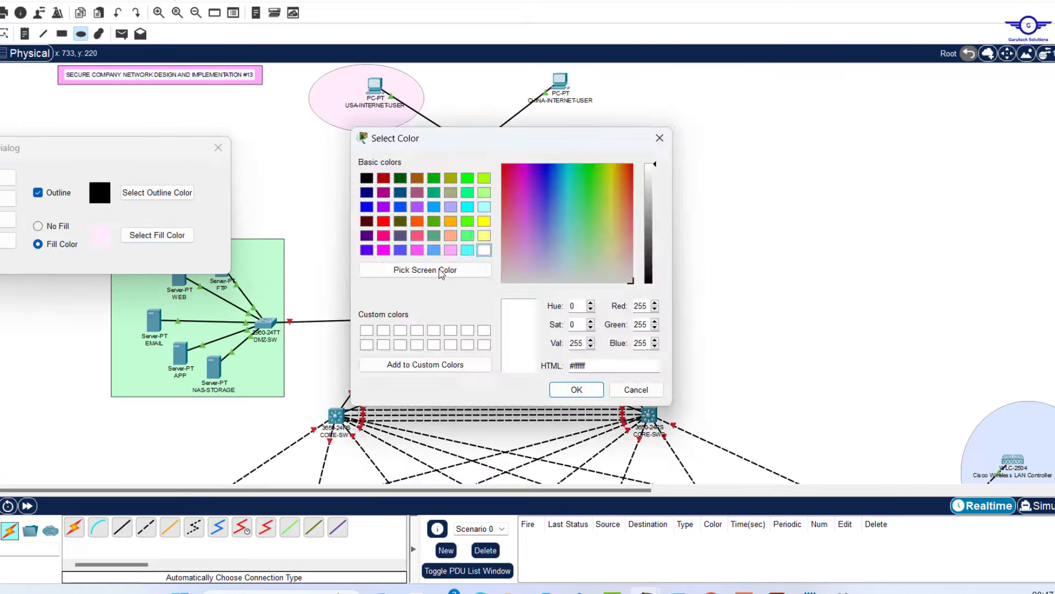
click(577, 389)
drag(518, 65, 629, 134)
Draw pale lavender ellipses around the SEACOM-ISP and SAFARICOM-ISP routers
drag(352, 197, 411, 250)
drag(551, 195, 608, 252)
key(Escape)
Draw outline rectangles grouping the department blocks in pairs, one rectangle per floor
click(196, 12)
scroll(616, 181, down, 3)
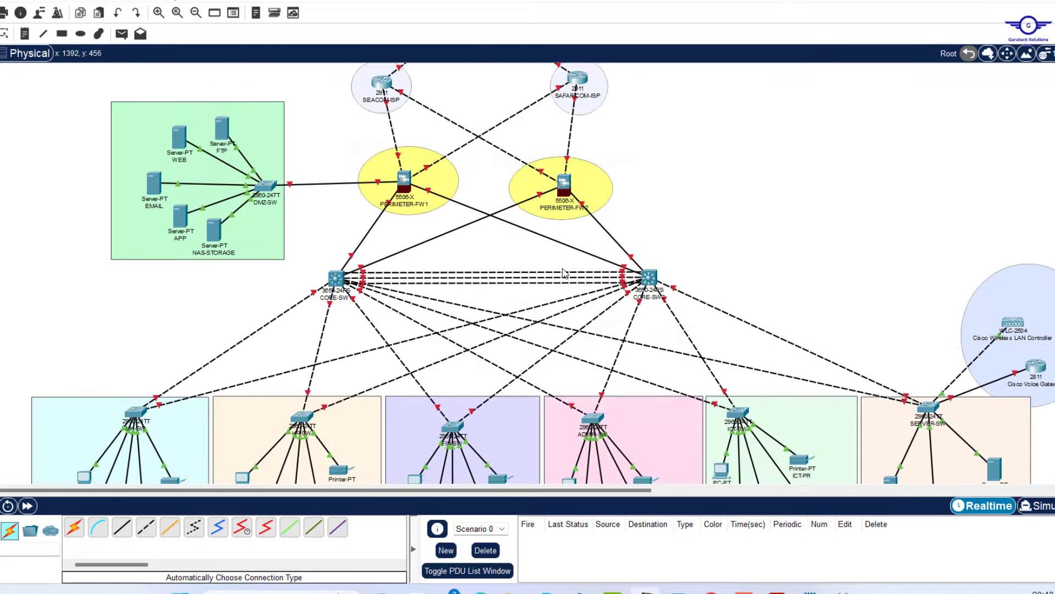
click(63, 34)
drag(2, 226, 752, 422)
click(214, 13)
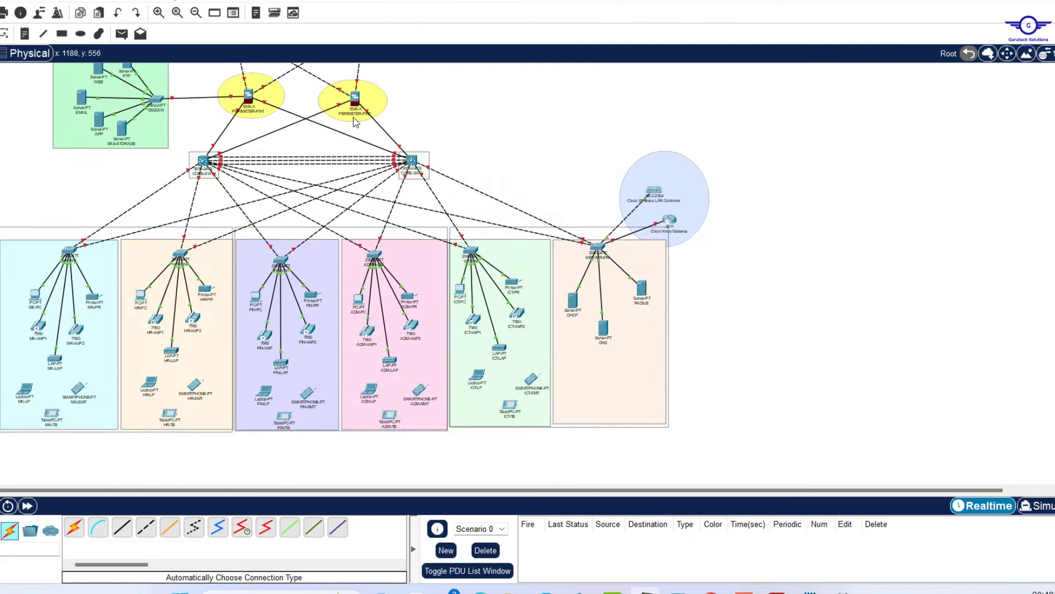
Review the colour-coded topology from the Internet users, ISPs, firewalls and DMZ down to the core switches, departments and servers
scroll(417, 130, up, 5)
scroll(417, 131, down, 3)
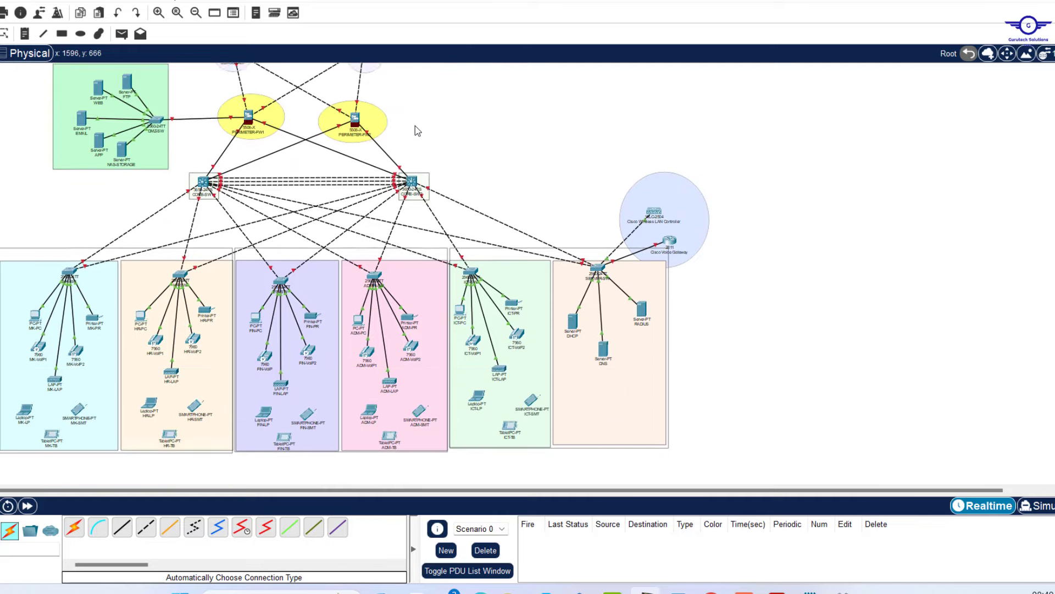
scroll(418, 130, up, 2)
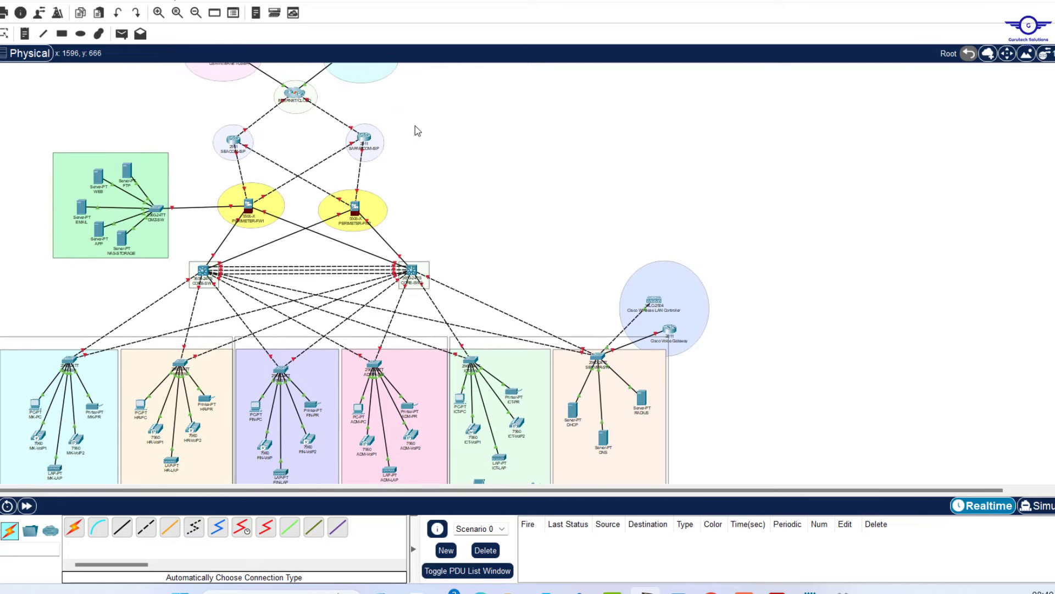
scroll(418, 130, up, 1)
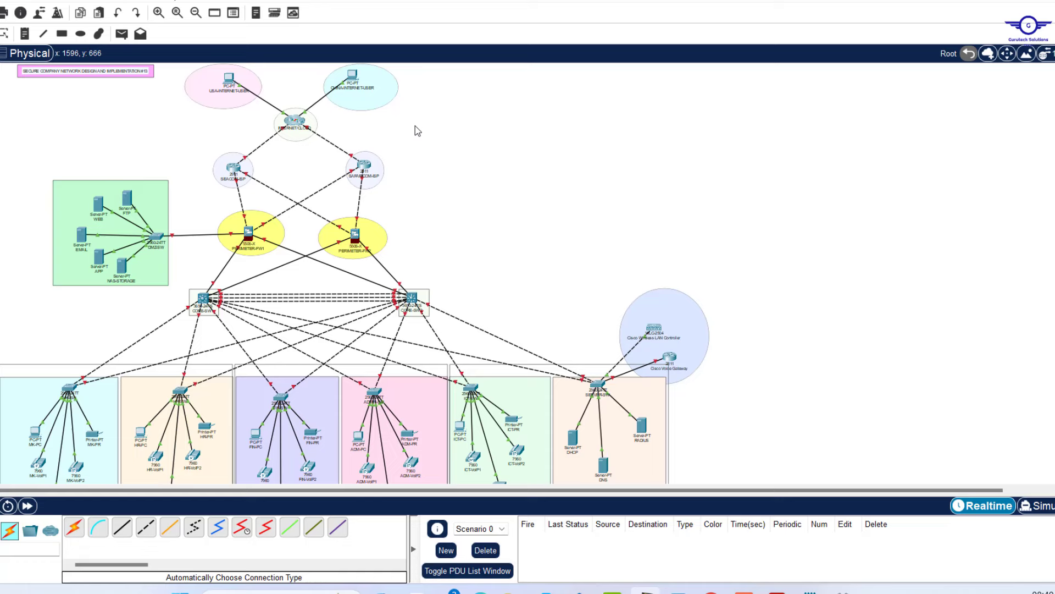
scroll(416, 129, down, 3)
scroll(416, 130, up, 3)
click(159, 12)
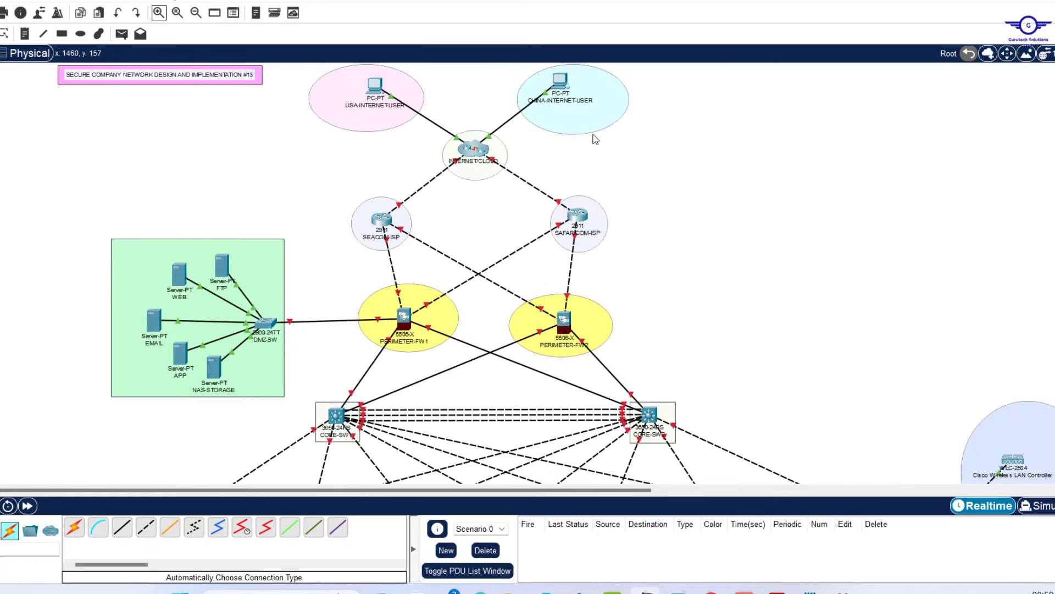
scroll(679, 236, down, 4)
scroll(680, 237, up, 4)
scroll(681, 236, down, 6)
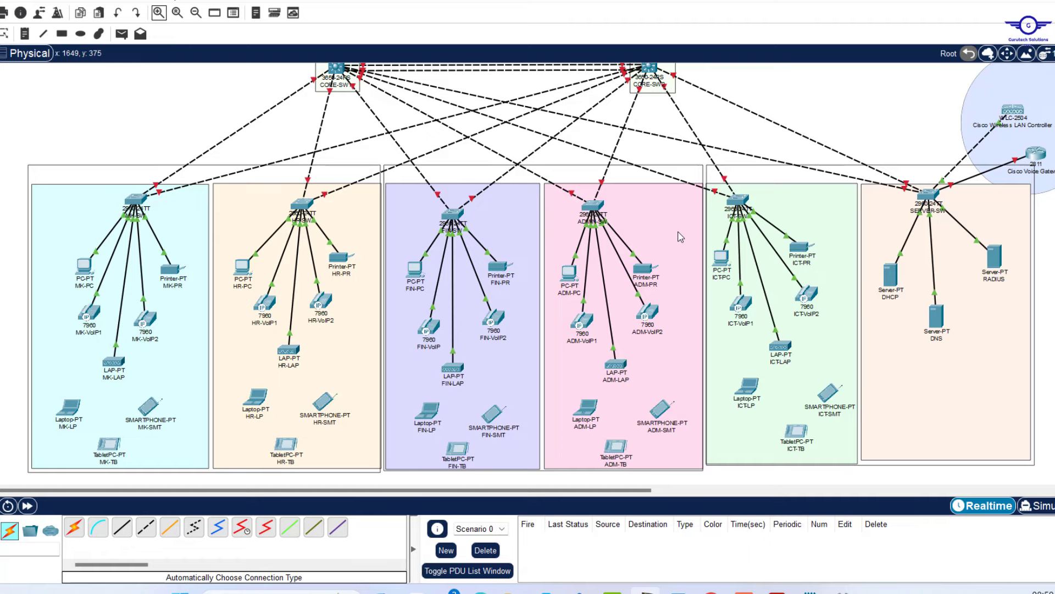
scroll(680, 237, up, 5)
scroll(680, 237, up, 1)
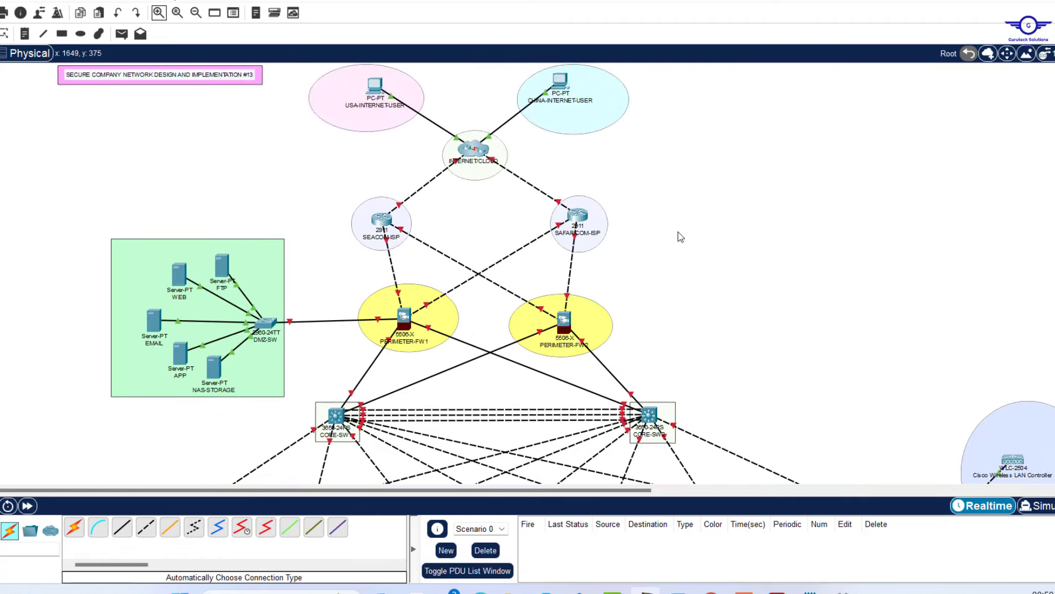
scroll(680, 237, down, 6)
scroll(681, 237, up, 5)
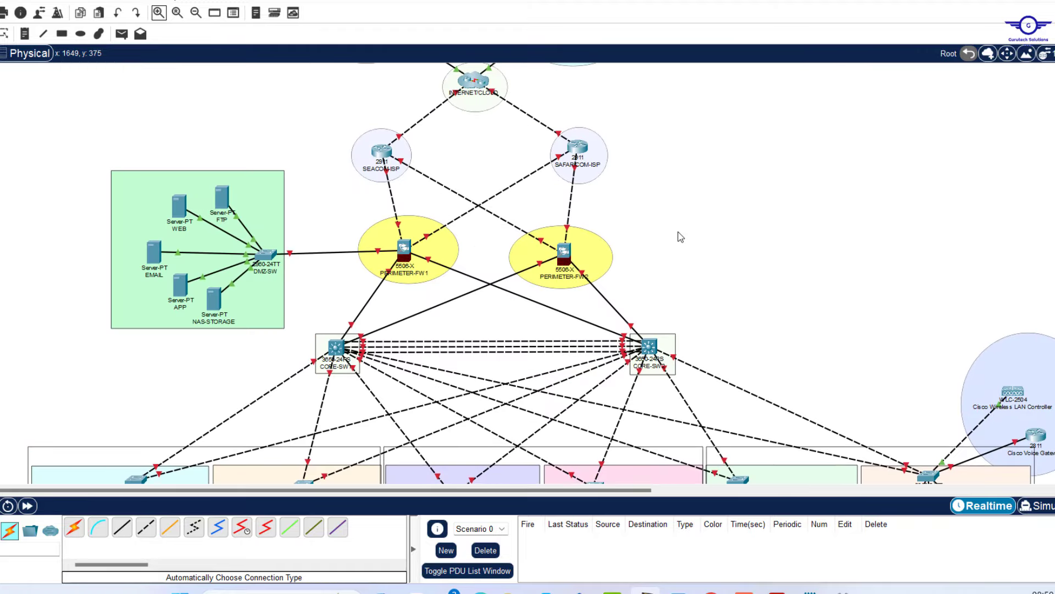
scroll(681, 237, up, 1)
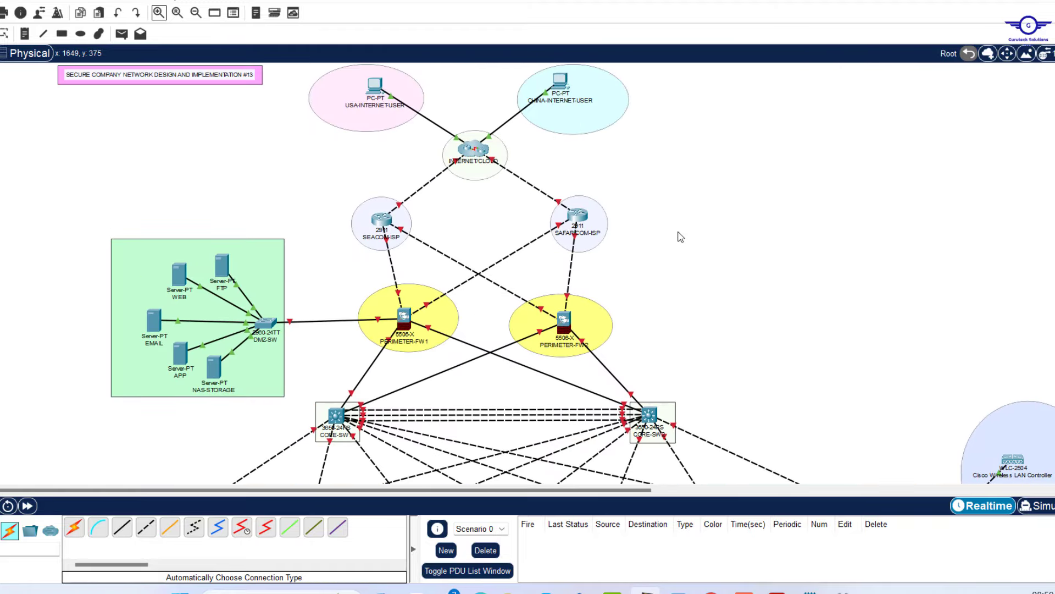
Label the three floor outlines above their department pairs as FLOOR-1, FLOOR-2 and FLOOR-3
scroll(681, 237, down, 5)
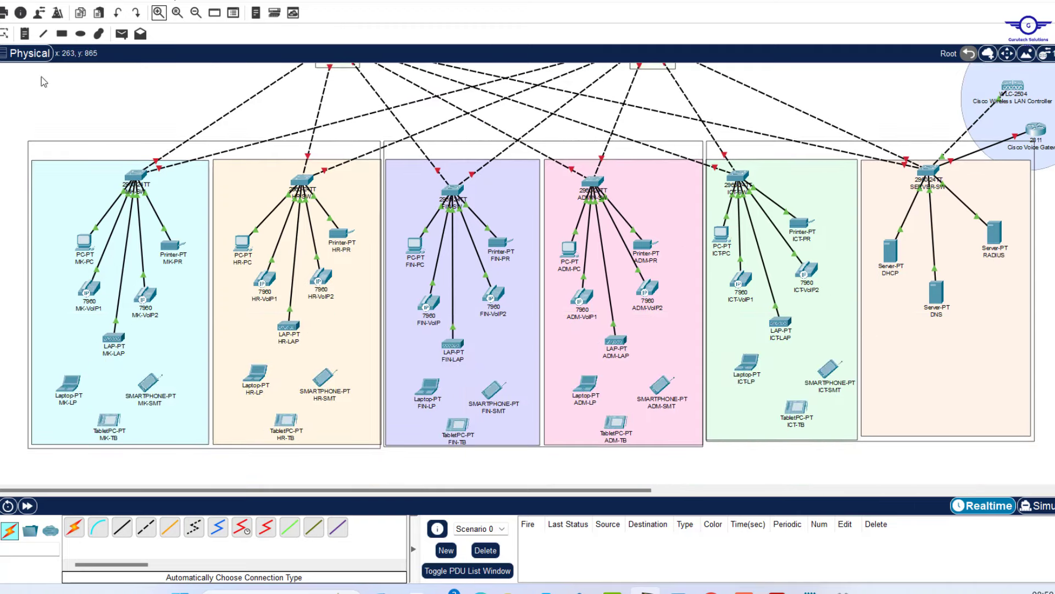
click(24, 34)
click(82, 148)
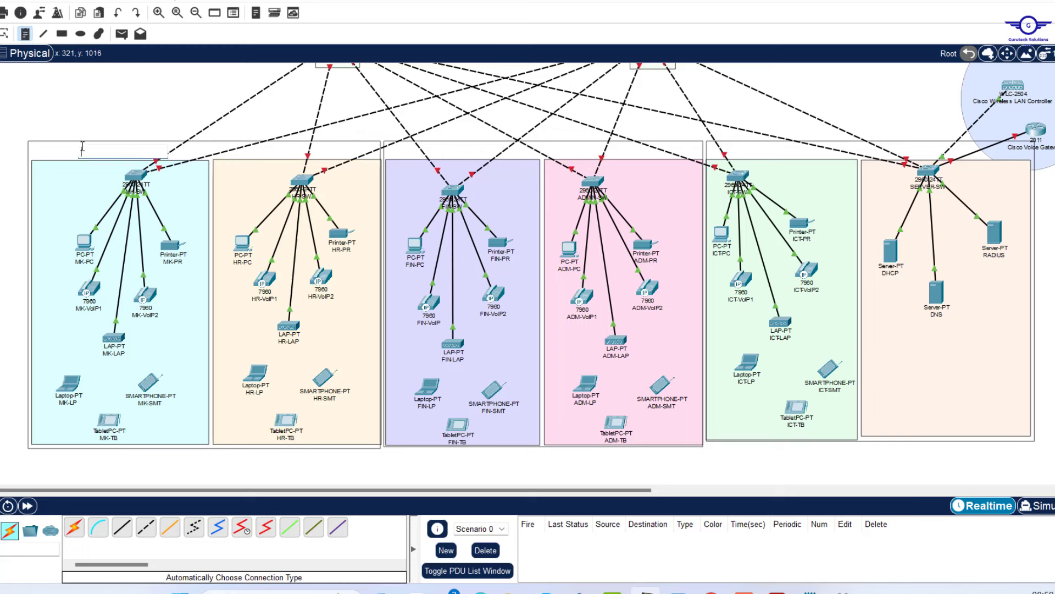
text(FLOO)
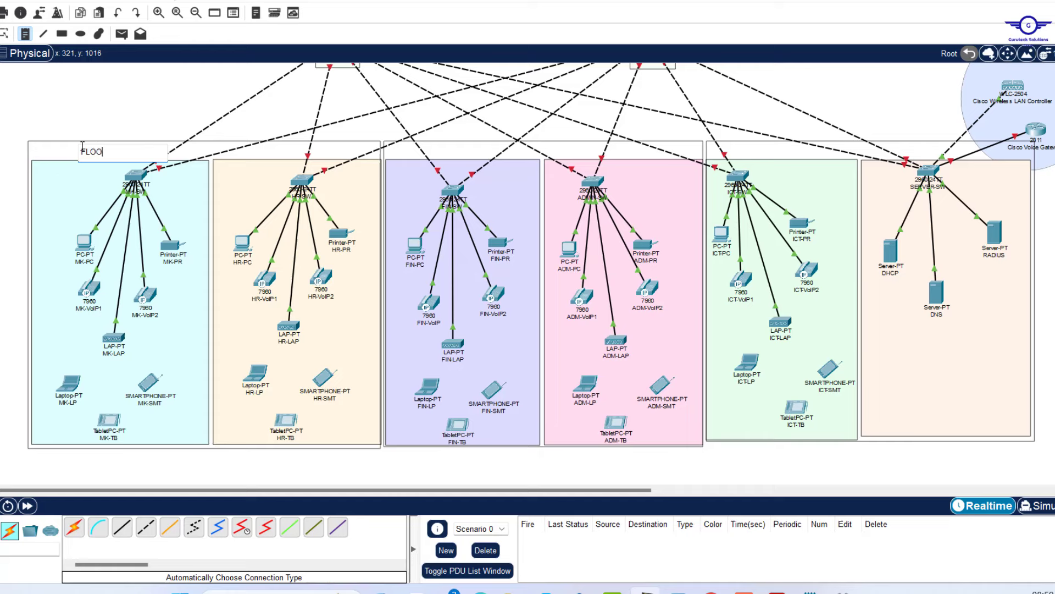
text(R-1)
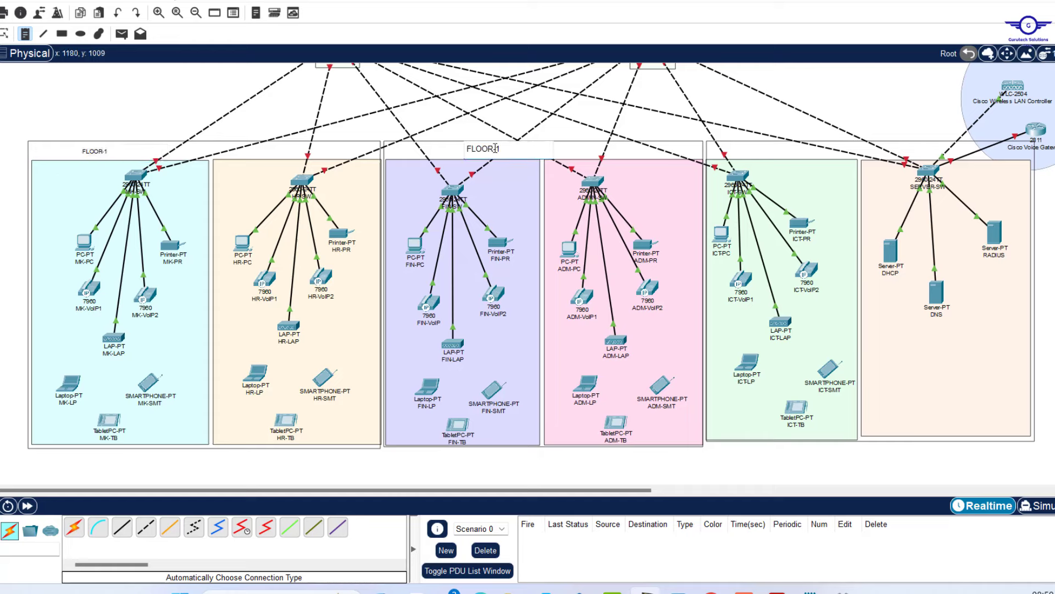
Draw pink filled rectangles behind the FLOOR-1, FLOOR-2 and FLOOR-3 labels
click(62, 33)
drag(105, 141, 190, 158)
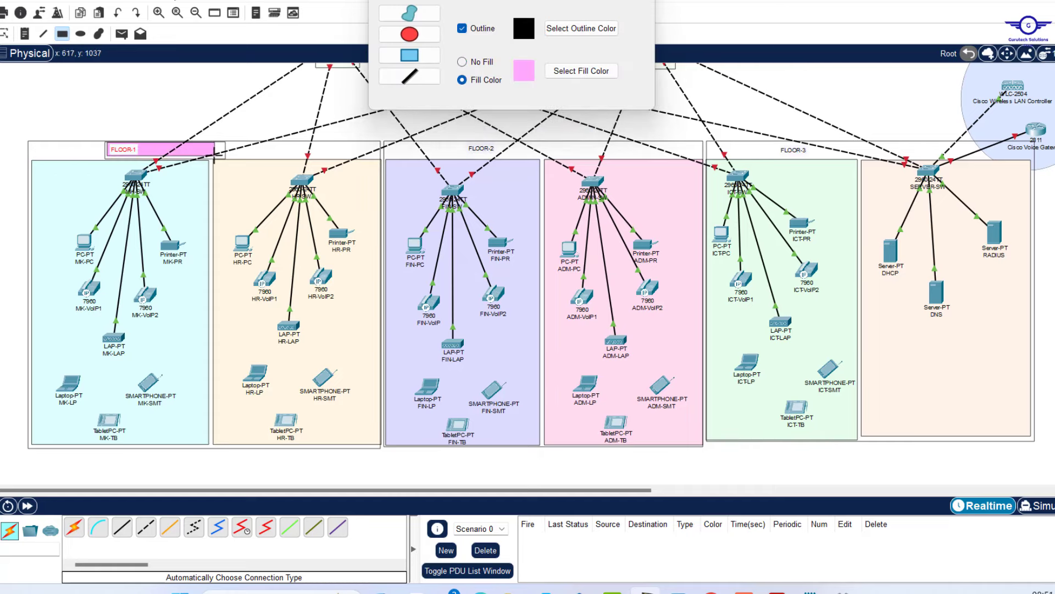
drag(461, 141, 536, 157)
drag(771, 144, 842, 158)
Add a Sales & Marketing note in the marketing block listing VLANs Mgt- 10, LAN- 20, WLAN- 50, VoIP- 70, Blackhole- 199 and IP==DHCP
click(24, 33)
click(38, 168)
text(Sales & Marketing)
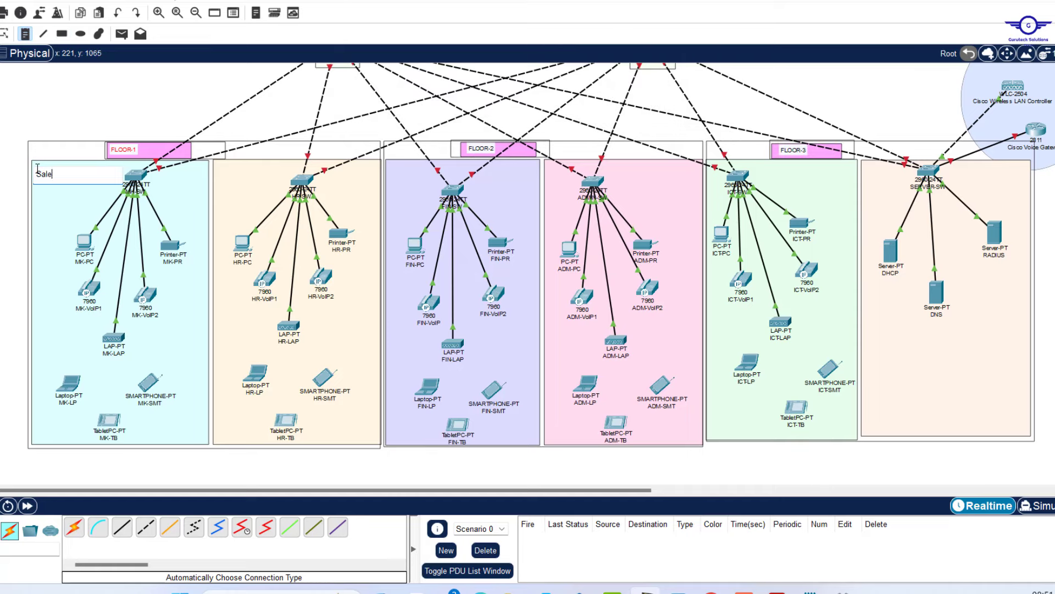
key(Return)
text(VLANs)
key(Return)
text(Mgt- 10)
key(Return)
text(LAN- 20)
key(Return)
text(WLAN- 50)
key(Return)
text(VoIP- 70)
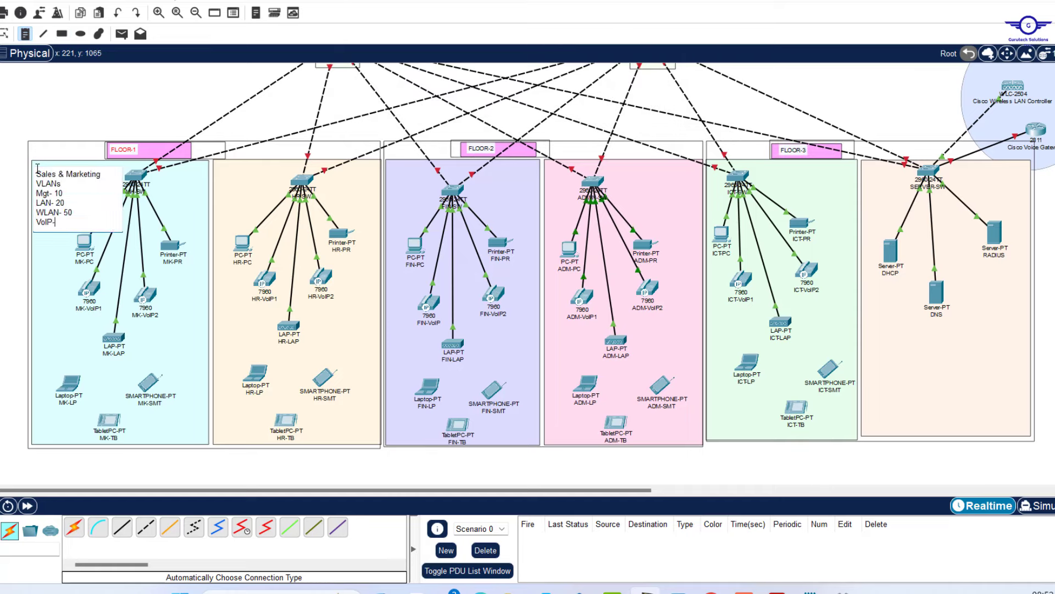
key(Return)
text(Blackhole- 199)
key(Return)
key(Return)
text(IP==DHCP)
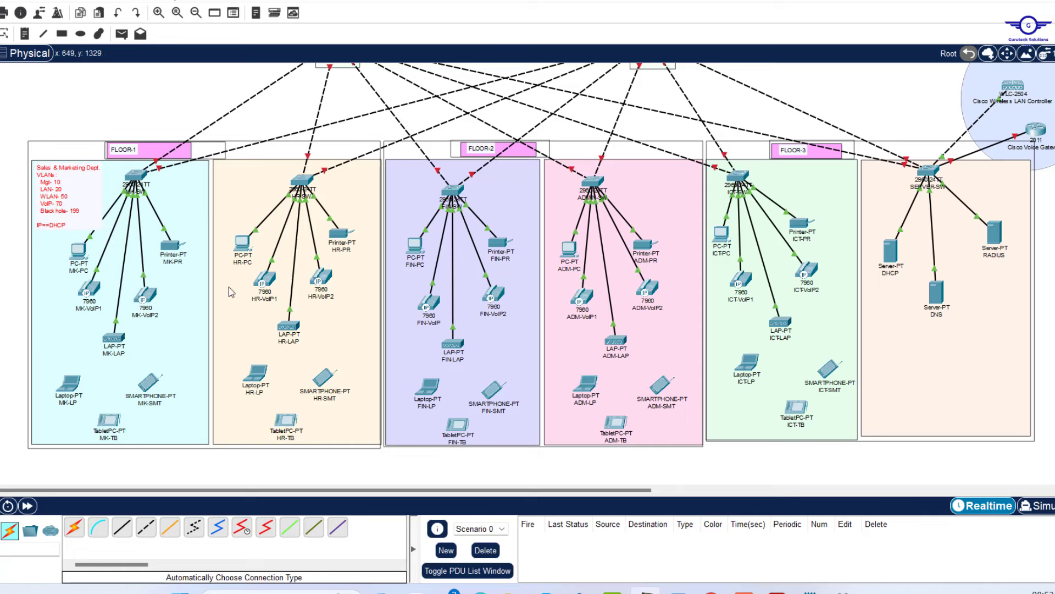
Copy the VLAN note into the HR and finance blocks, titled HR & Logistics Dept. and Finance & Acc Dept., moving the finance switch and PC clear
text(Sales & Marketing Dept. VLANs: Mgt- 10 LAN- 20 WLAN- 50 VoIP- 70 Blackhole- 199  IP==DHCP)
text(HR & Logistics)
drag(457, 196, 481, 194)
drag(415, 246, 426, 250)
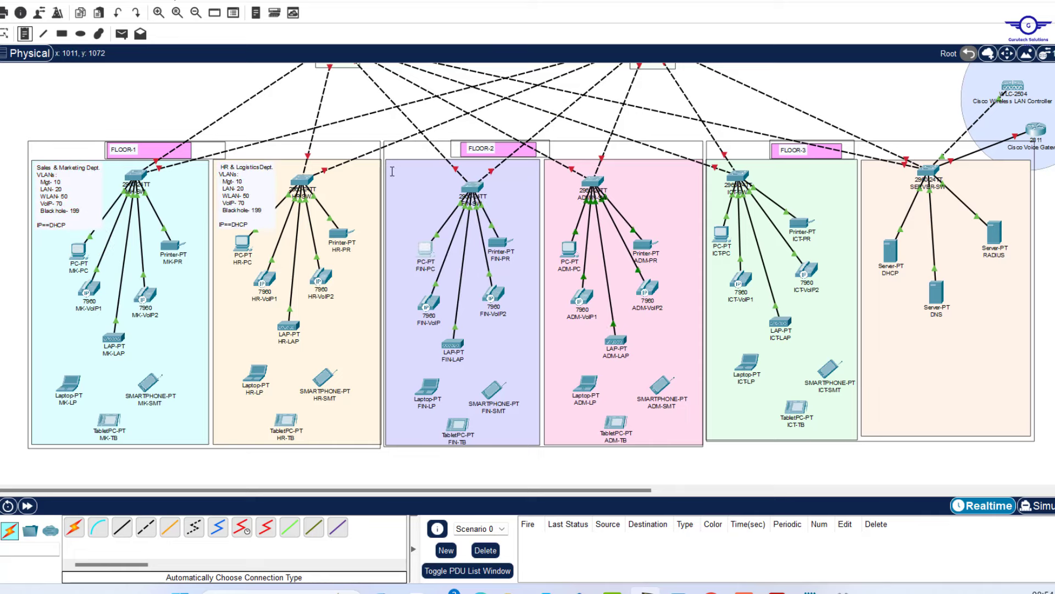
key(ctrl+v)
text(Finance & Acc)
Move the admin switch aside and paste the VLAN note into the admin block, titled Admin & Rel Dept
drag(597, 184, 640, 177)
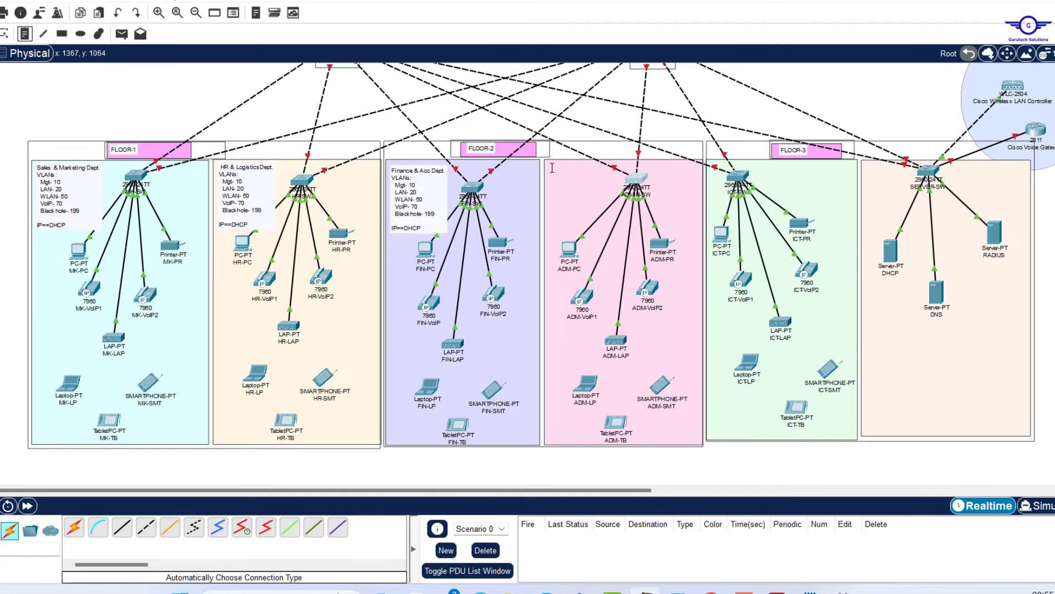
key(ctrl+v)
text(Admin & Rel)
Shift the ICT switch, printer, PC and ICT-VoIP1 within their block to clear space for a VLAN note
drag(737, 176, 792, 177)
drag(798, 222, 818, 213)
drag(721, 234, 754, 246)
drag(742, 280, 761, 280)
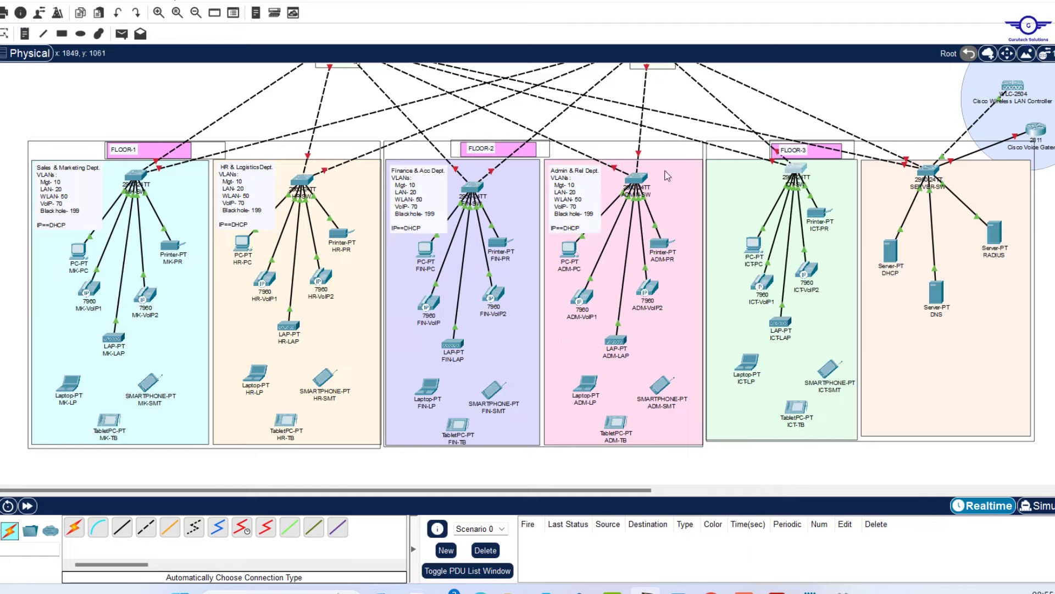
Paste the VLAN note into the ICT block and title it ICT Dept
key(ctrl+v)
text(ICT)
Move the DHCP server clear and add an INSIDE Servers note listing VLANs Mgt- 10, LAN- 20, WLAN- 50, VoIP- 70, Blackhole- 199 and IP==STATIC
drag(891, 250, 906, 250)
click(731, 253)
text(INSIDE Servers VLANs:  Mgt- 10  LAN- 20  WLAN- 50  VoIP- 70  Blackhole- 199  IP==STATIC)
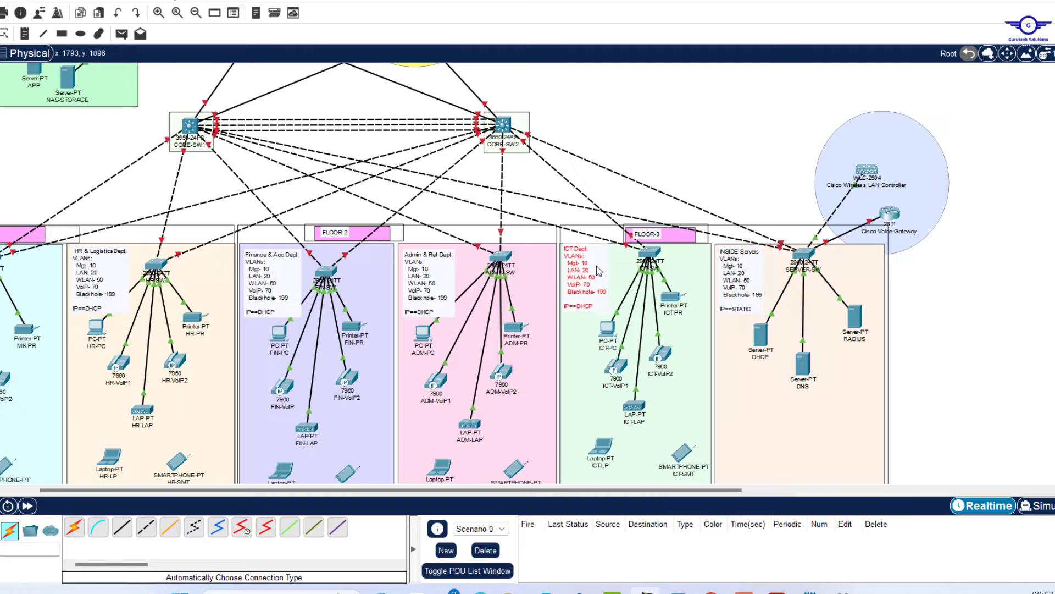
Add a note reading DMZ or Server Farm and IP==STATIC in the green DMZ block, placed clear of the servers
scroll(473, 275, up, 10)
scroll(473, 275, left, 5)
click(124, 226)
text(DMZ or Server Farm)
key(Return)
text(IP==static)
click(238, 200)
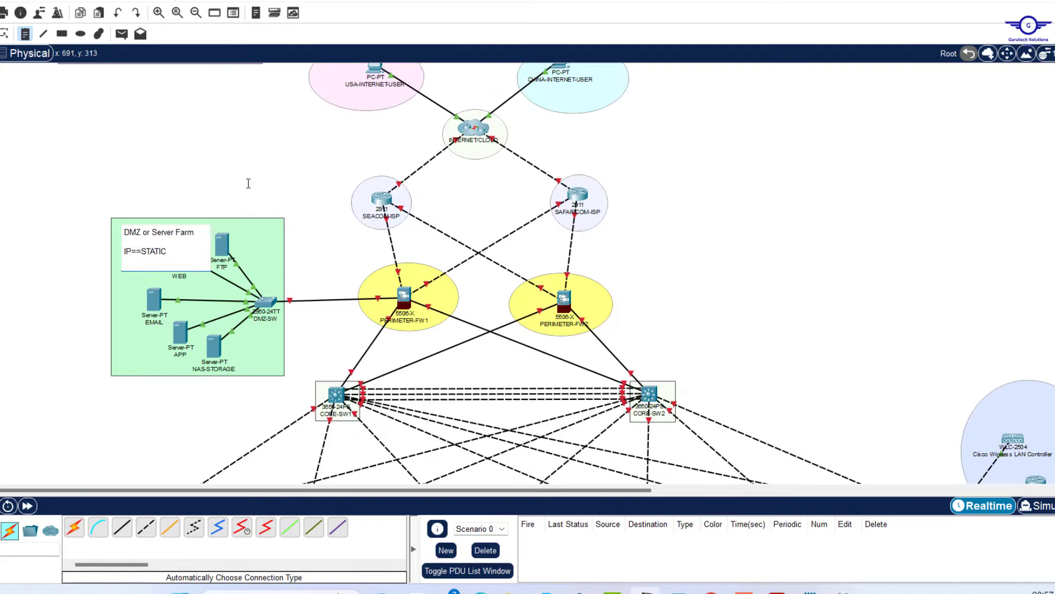
scroll(165, 248, up, 1)
drag(160, 259, 160, 260)
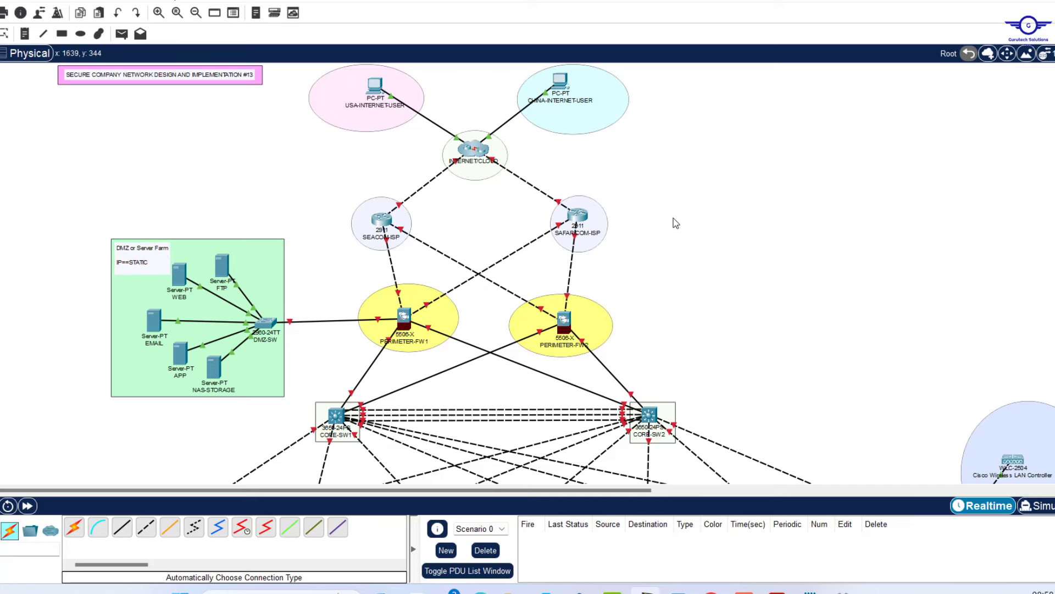
Review the annotated topology from the internet users and DMZ down to the department blocks, inside servers, wireless controller and voice gateway
scroll(675, 222, down, 20)
scroll(675, 223, up, 20)
scroll(676, 223, down, 14)
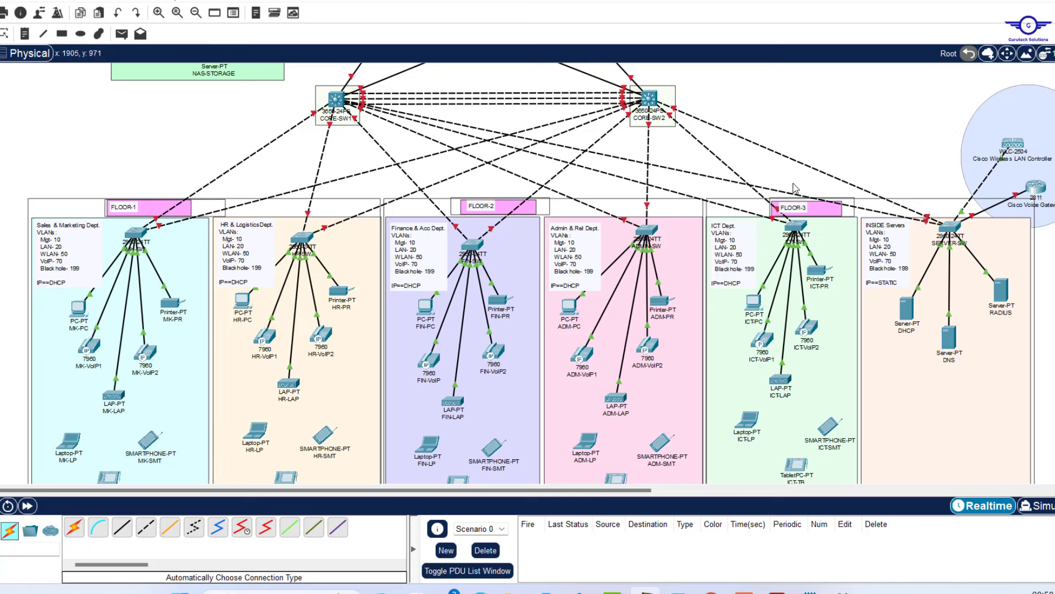
scroll(793, 189, right, 5)
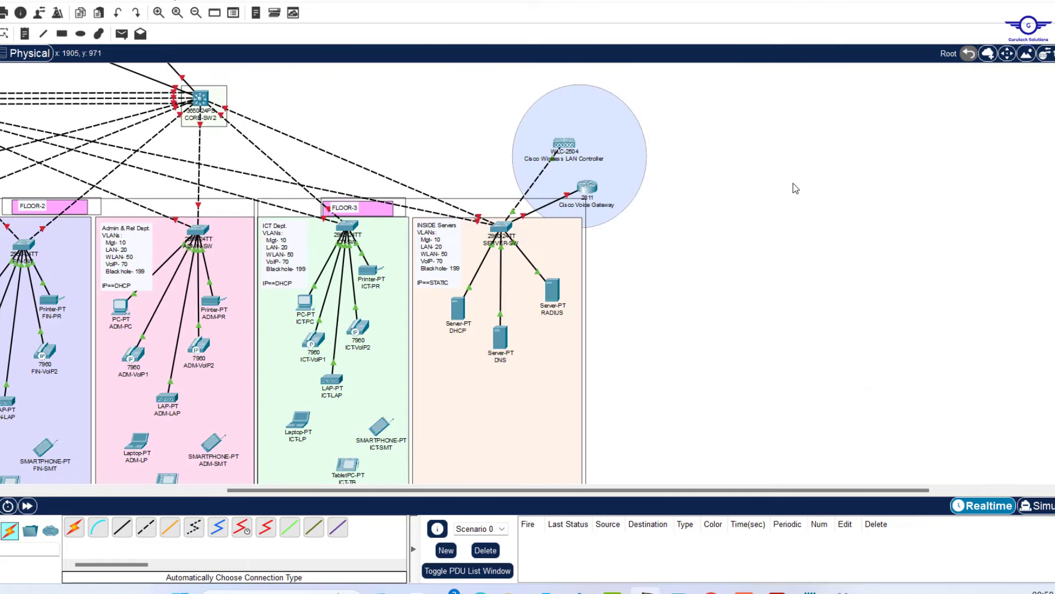
scroll(352, 191, left, 5)
scroll(354, 192, up, 5)
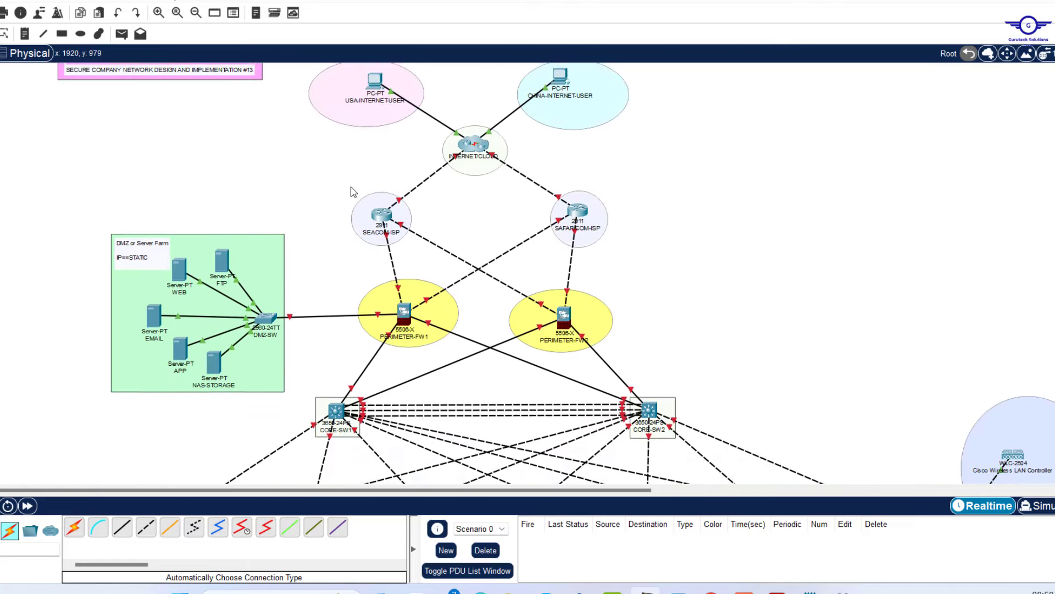
scroll(354, 192, down, 8)
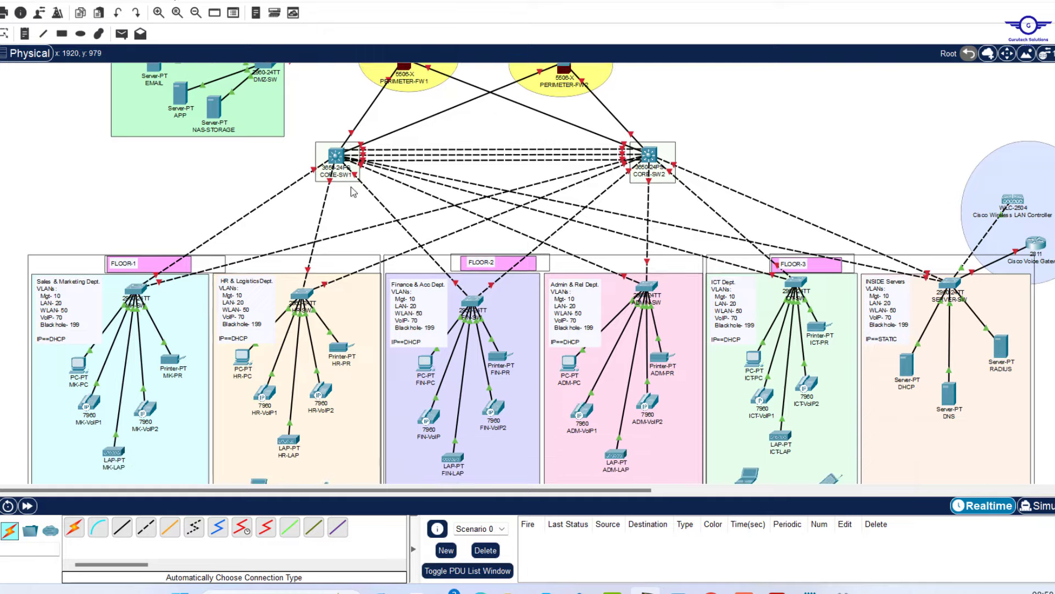
scroll(354, 192, up, 4)
scroll(353, 192, up, 3)
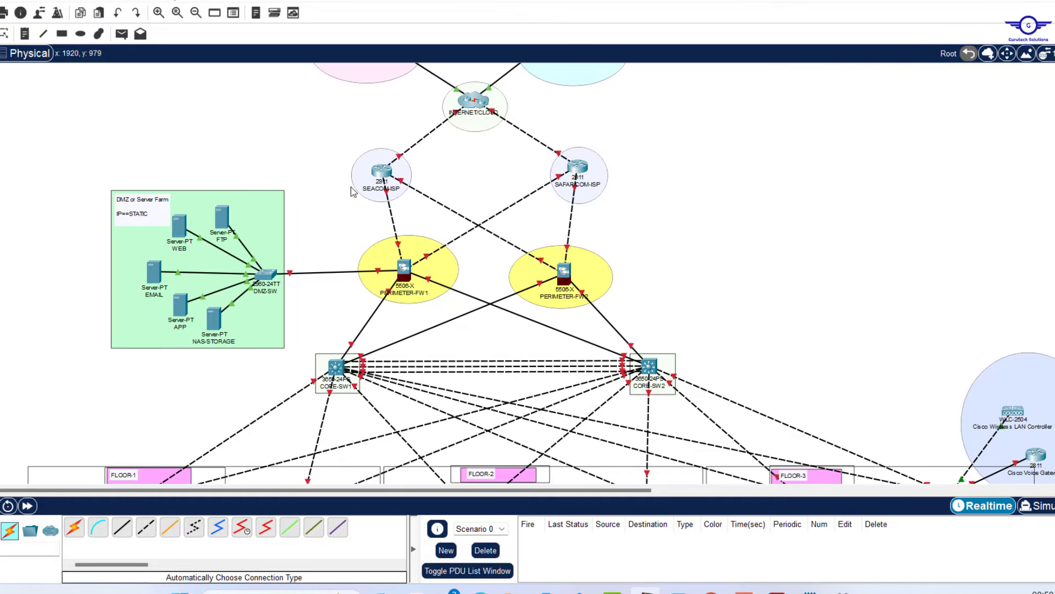
scroll(354, 191, up, 1)
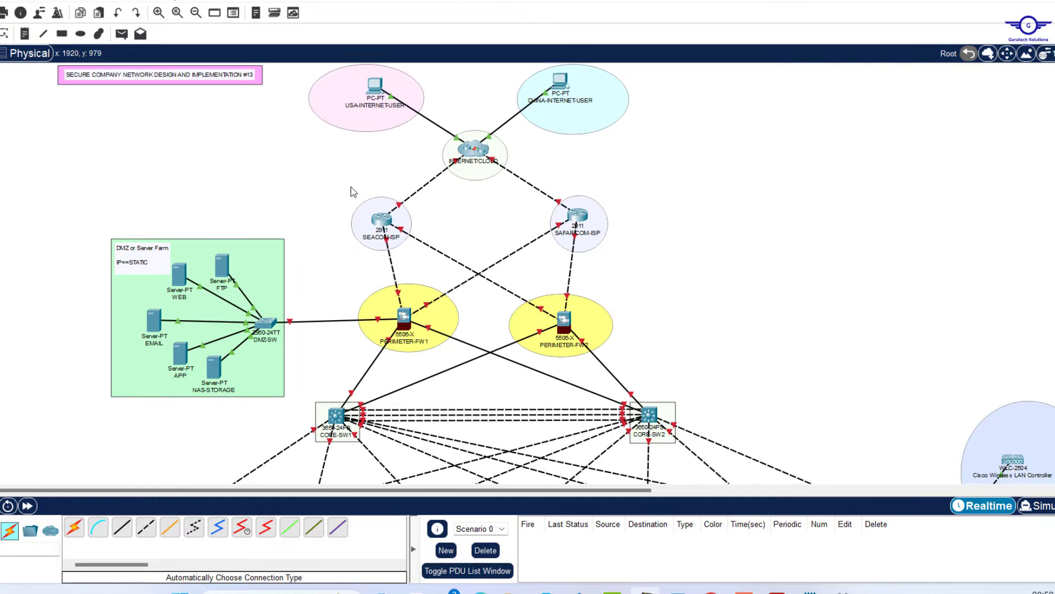